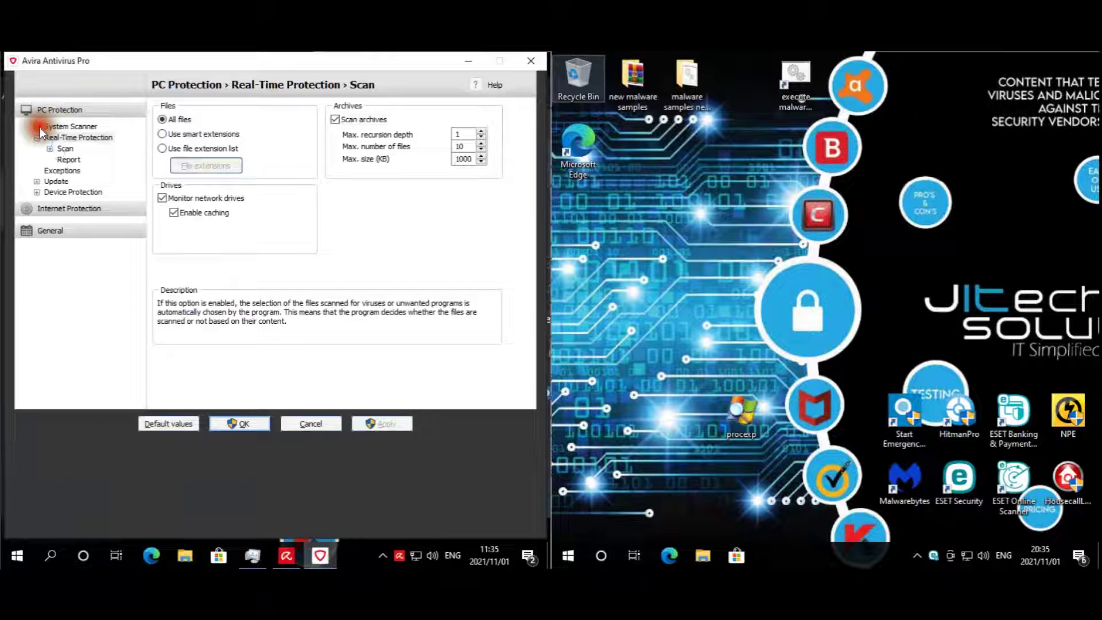
Review the System Scanner's scan options, action on detection, archive types and heuristic detection level.
{"action": "mouse_move", "coordinate": [163, 118]}
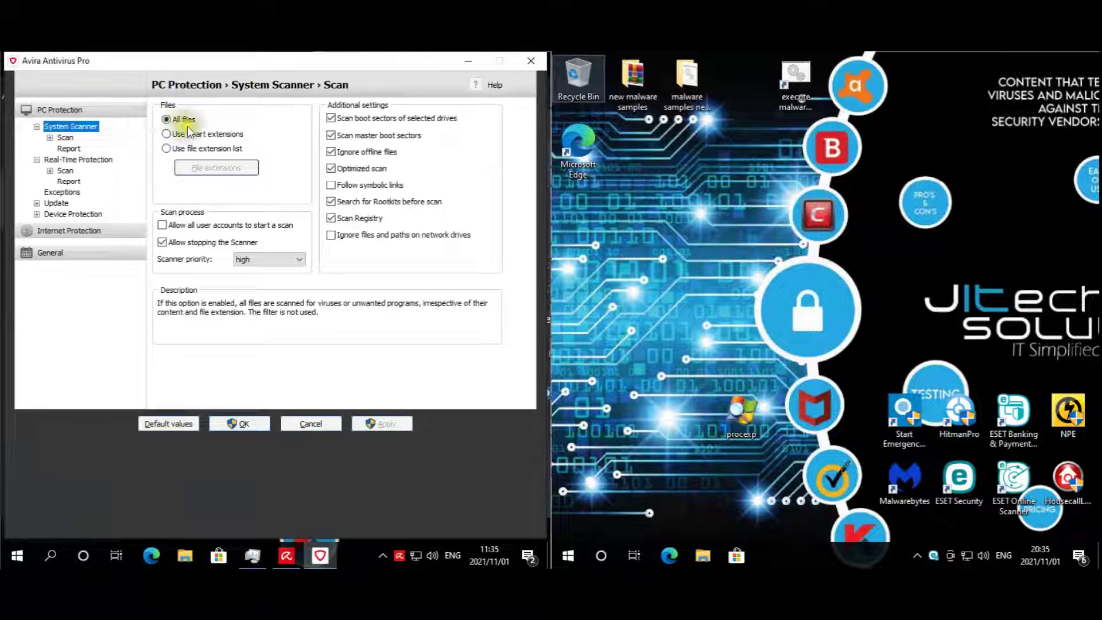
{"action": "left_click", "coordinate": [180, 118]}
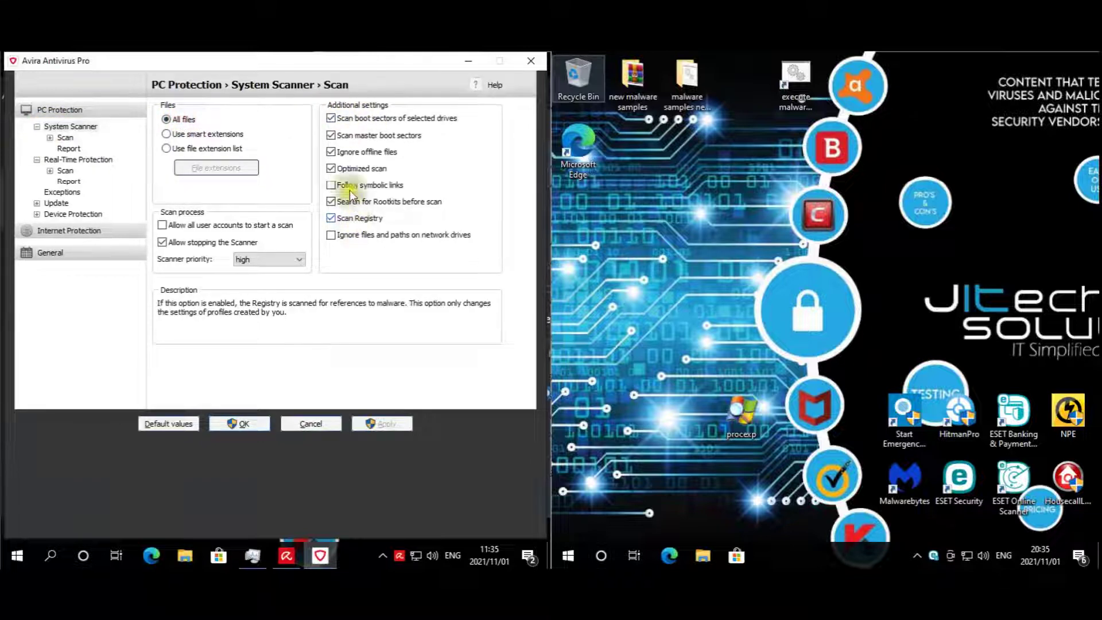
{"action": "mouse_move", "coordinate": [195, 244]}
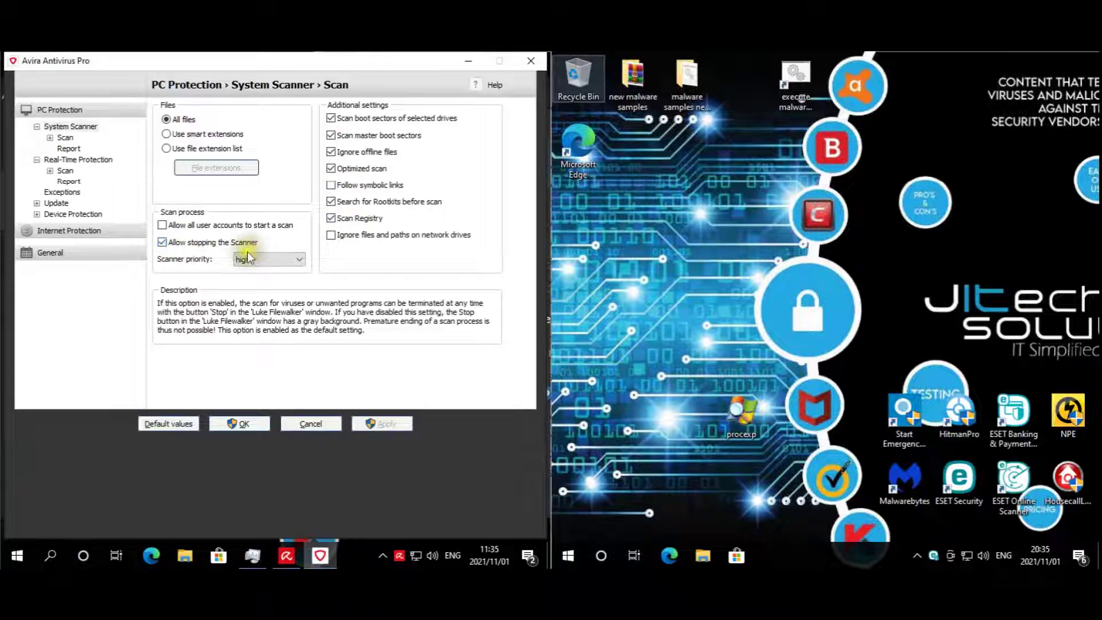
{"action": "mouse_move", "coordinate": [277, 258]}
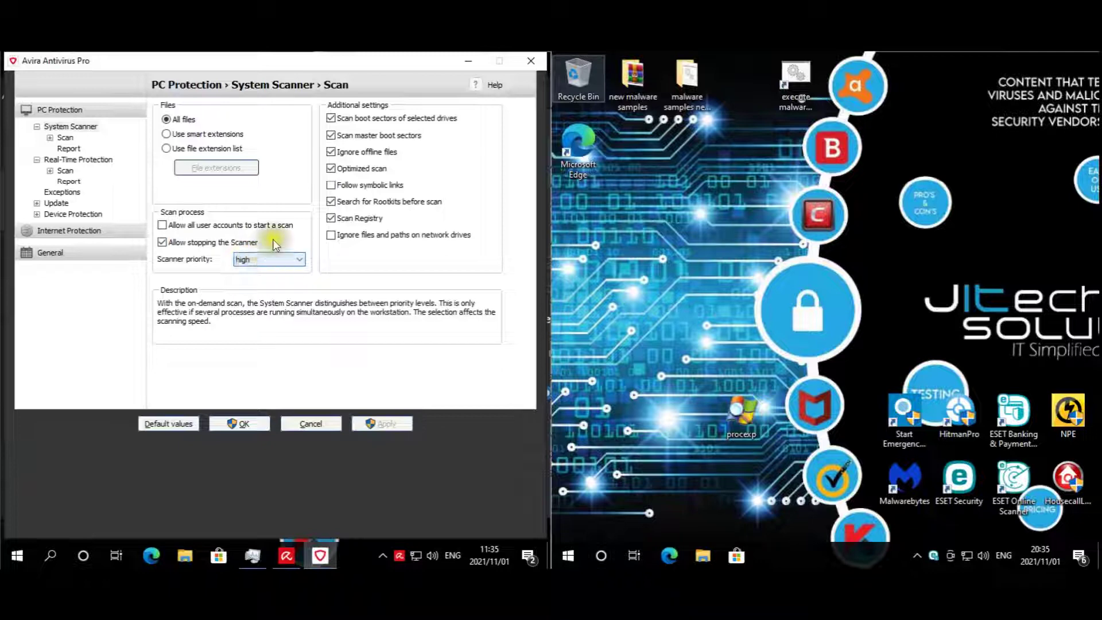
{"action": "left_click", "coordinate": [51, 138]}
{"action": "left_click", "coordinate": [98, 149]}
{"action": "mouse_move", "coordinate": [402, 147]}
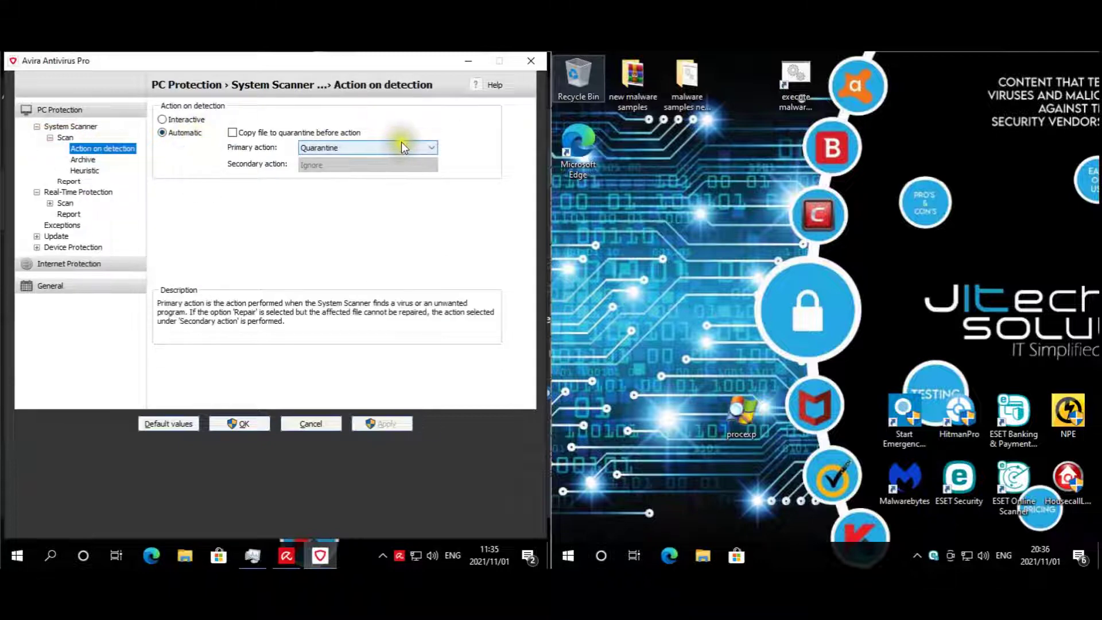
{"action": "left_click", "coordinate": [84, 160]}
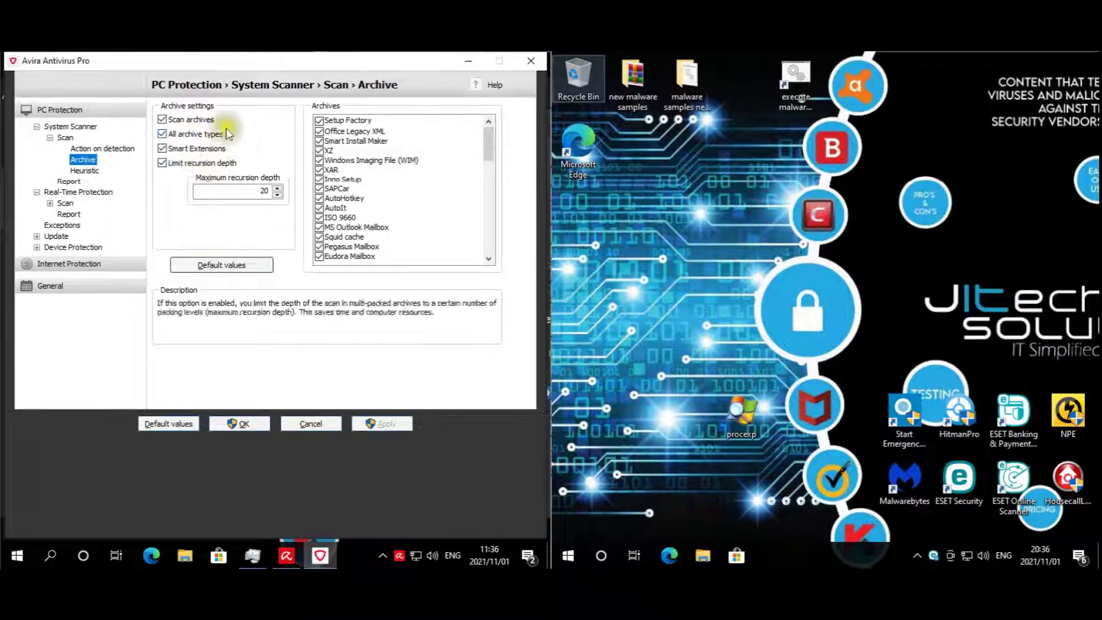
{"action": "left_click_drag", "start_coordinate": [495, 134], "coordinate": [470, 88]}
{"action": "left_click", "coordinate": [91, 170]}
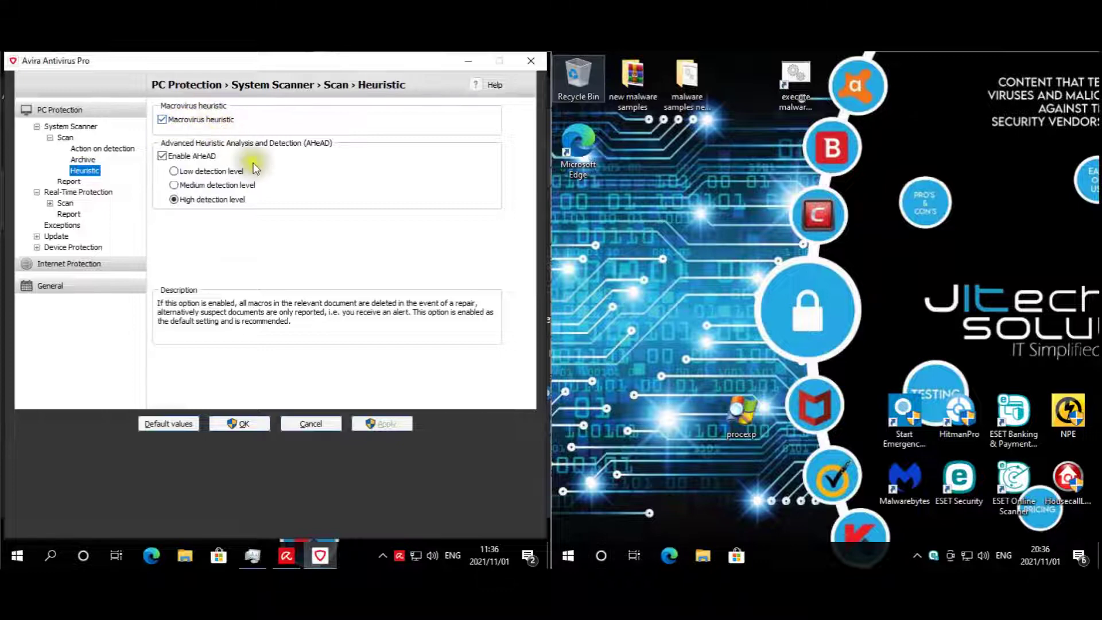
Review the Real-Time Protection scan, action on detection, further actions and heuristic settings, plus the Device Protection settings.
{"action": "left_click", "coordinate": [82, 194]}
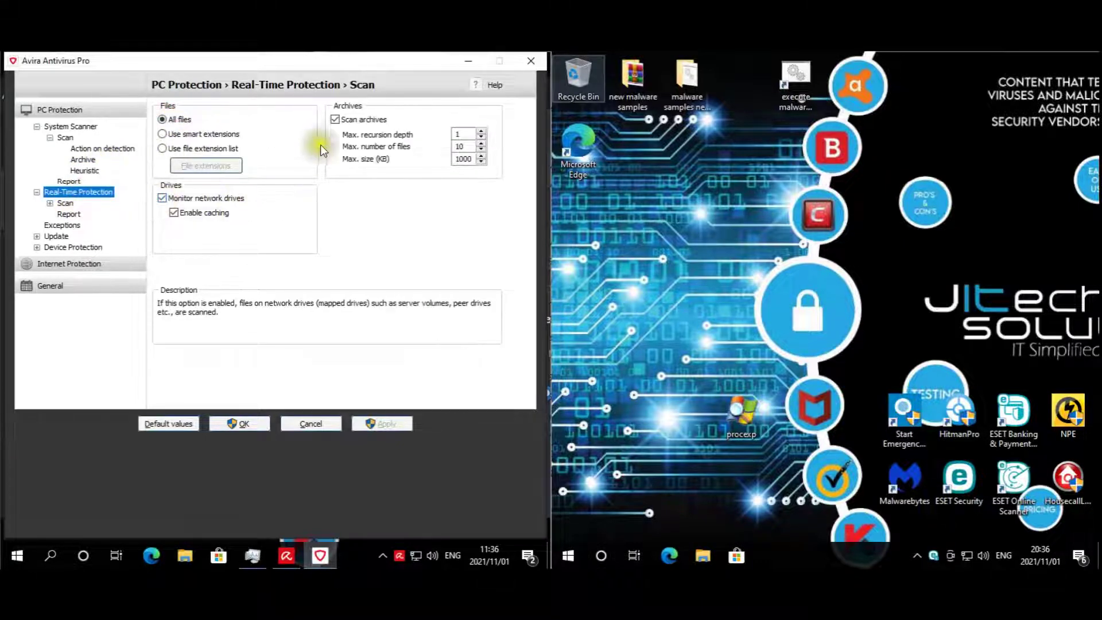
{"action": "left_click", "coordinate": [65, 203]}
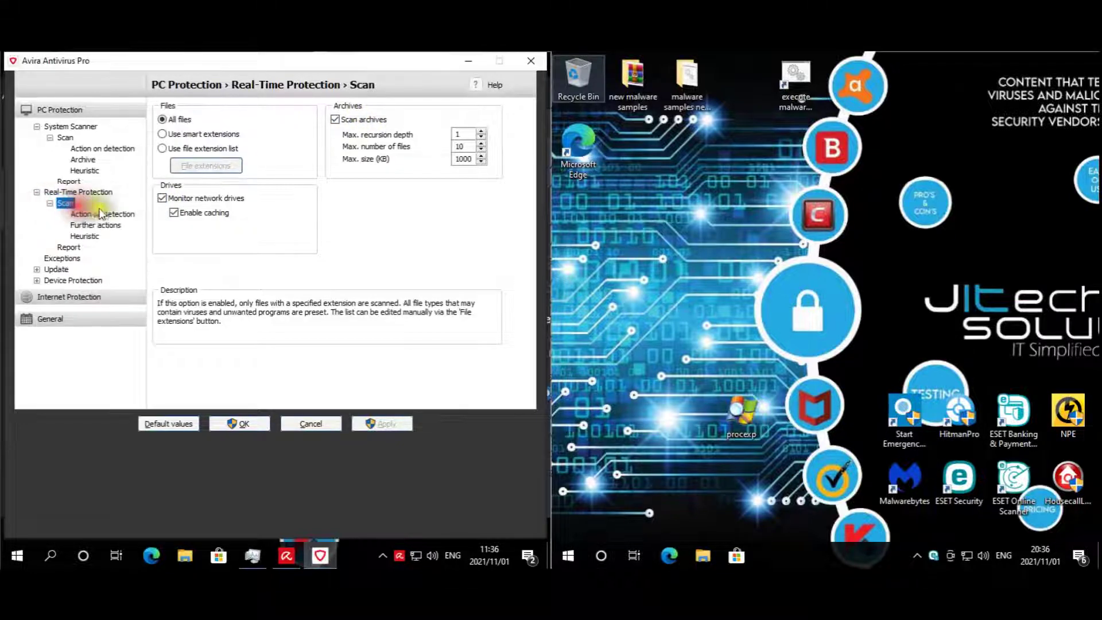
{"action": "left_click", "coordinate": [103, 213]}
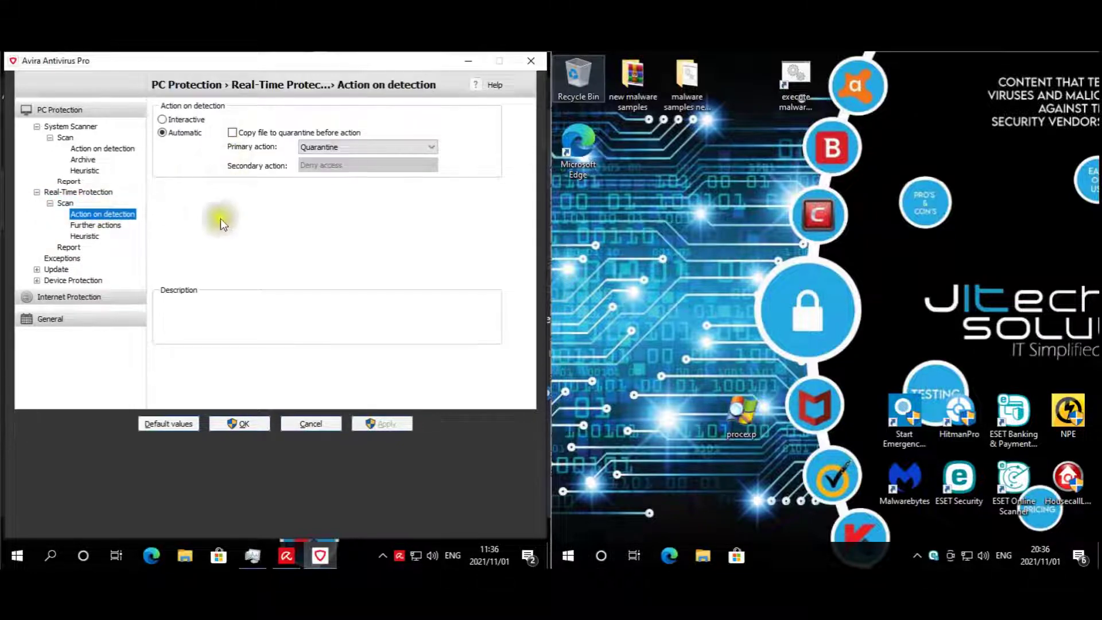
{"action": "left_click", "coordinate": [104, 228]}
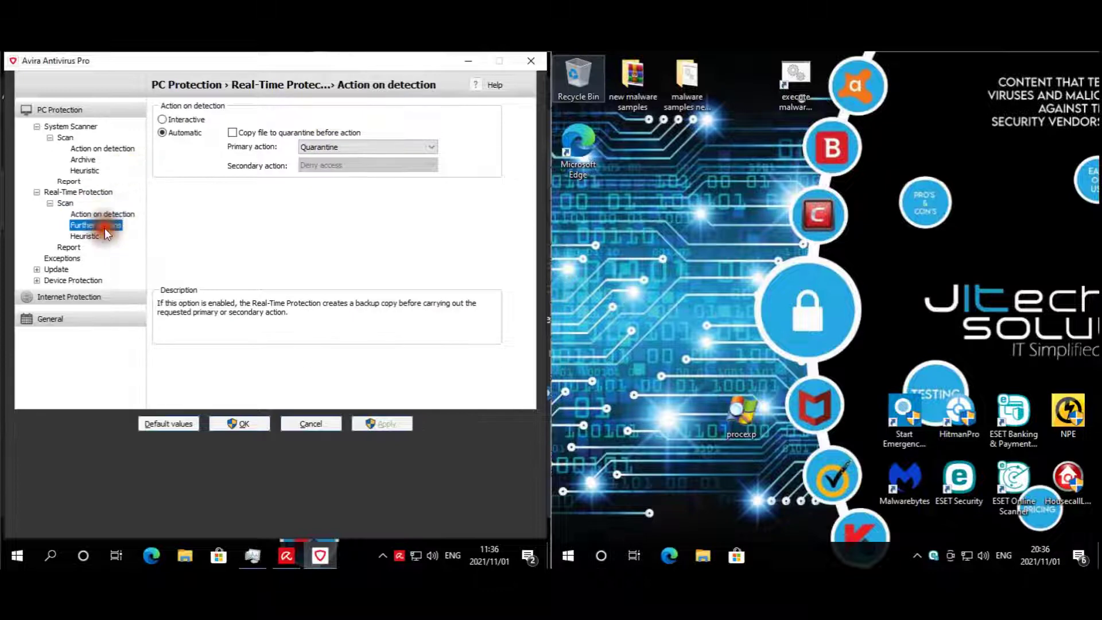
{"action": "left_click", "coordinate": [90, 236]}
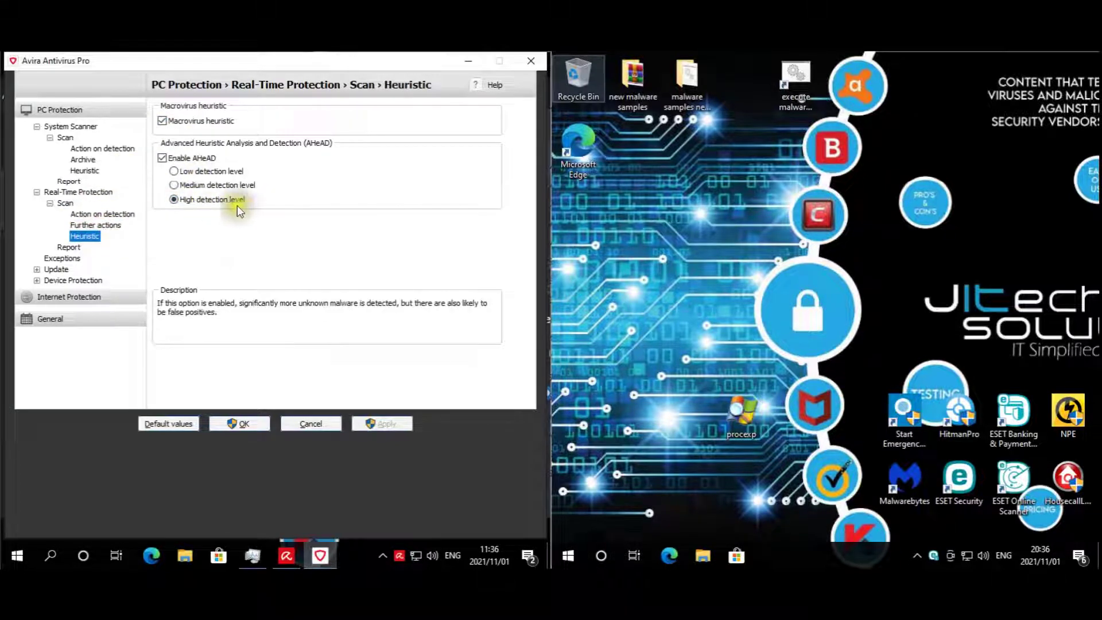
{"action": "left_click", "coordinate": [59, 281]}
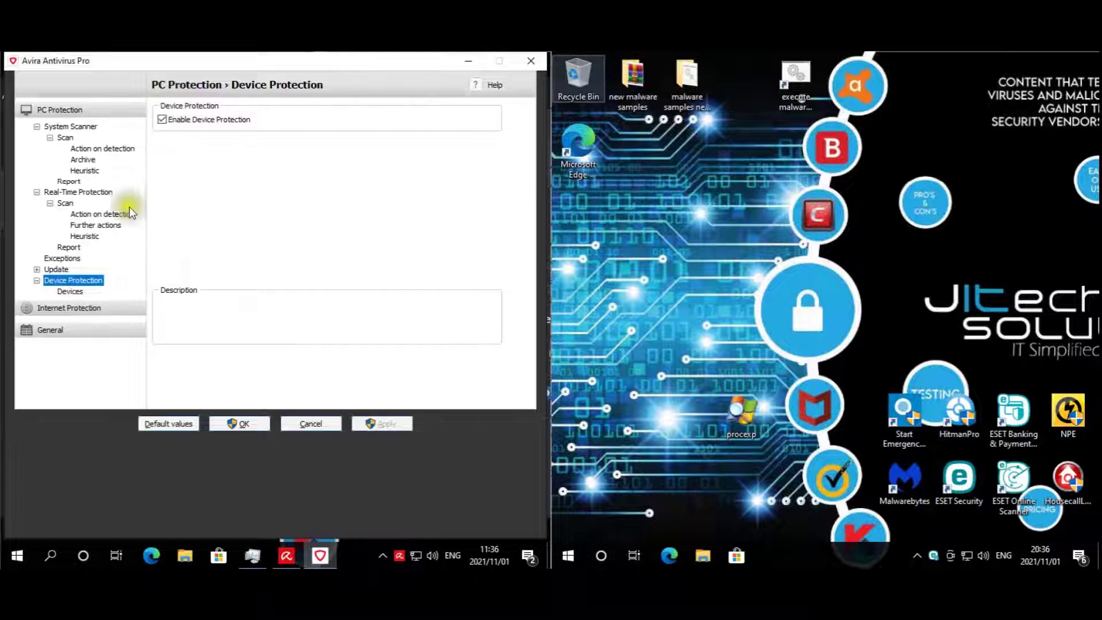
{"action": "left_click", "coordinate": [84, 236]}
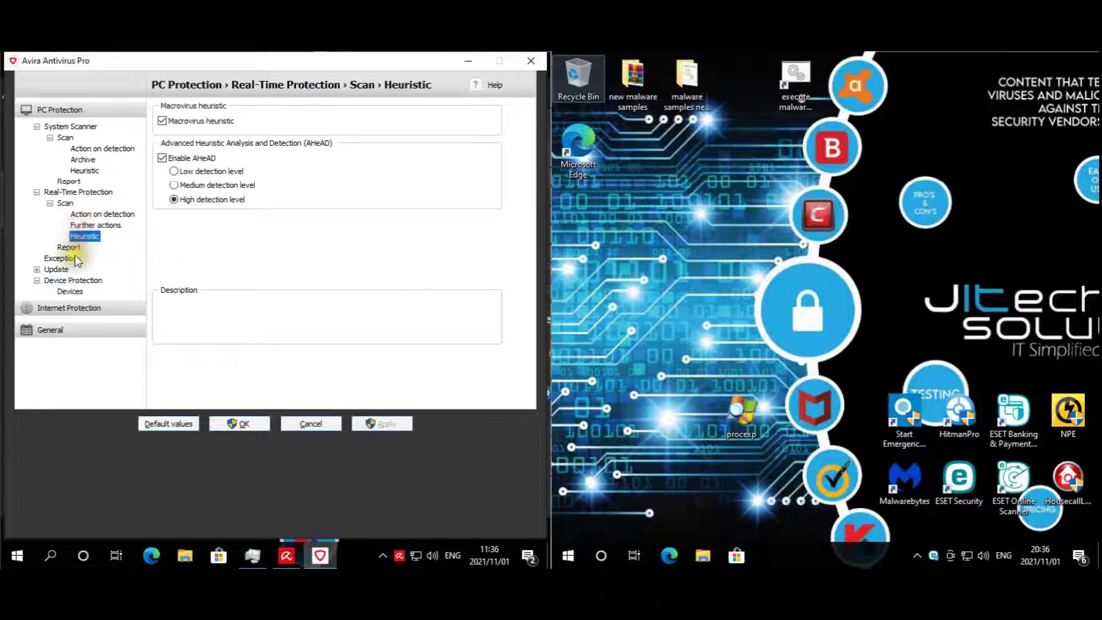
Review the Windows Firewall private and public network profiles, application rules and advanced settings under Internet Protection.
{"action": "left_click", "coordinate": [50, 308]}
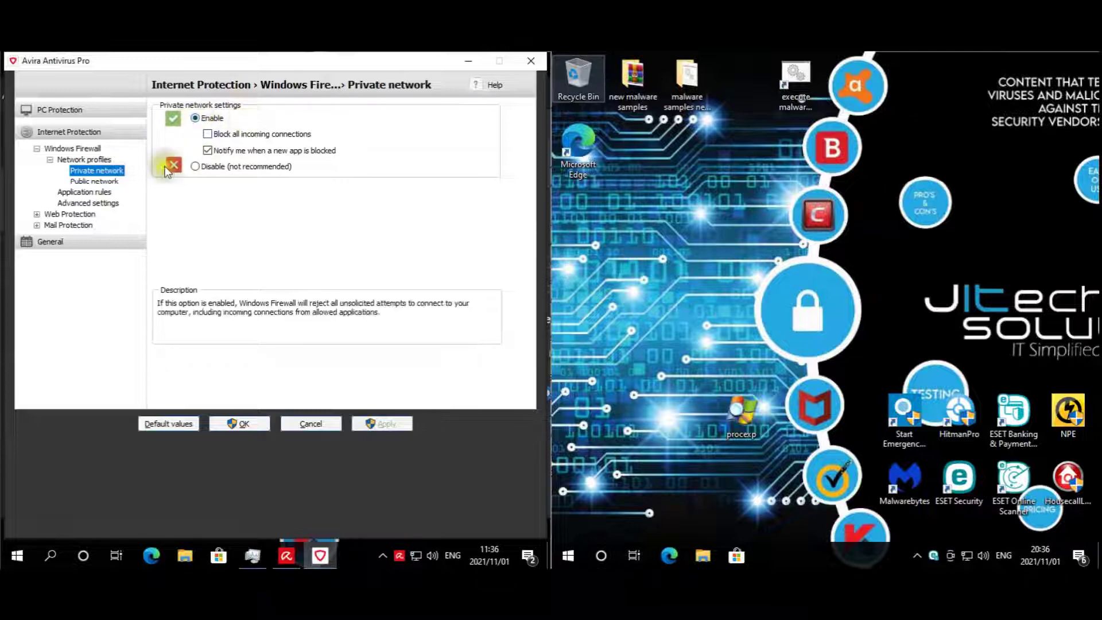
{"action": "left_click", "coordinate": [105, 180]}
{"action": "left_click", "coordinate": [92, 191]}
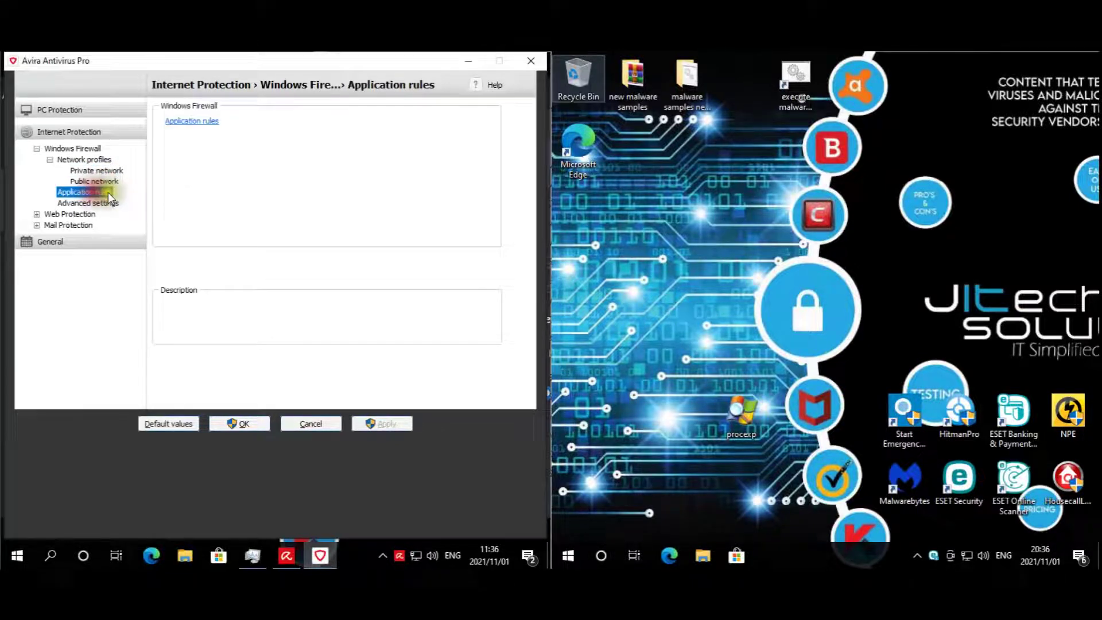
{"action": "left_click", "coordinate": [87, 202]}
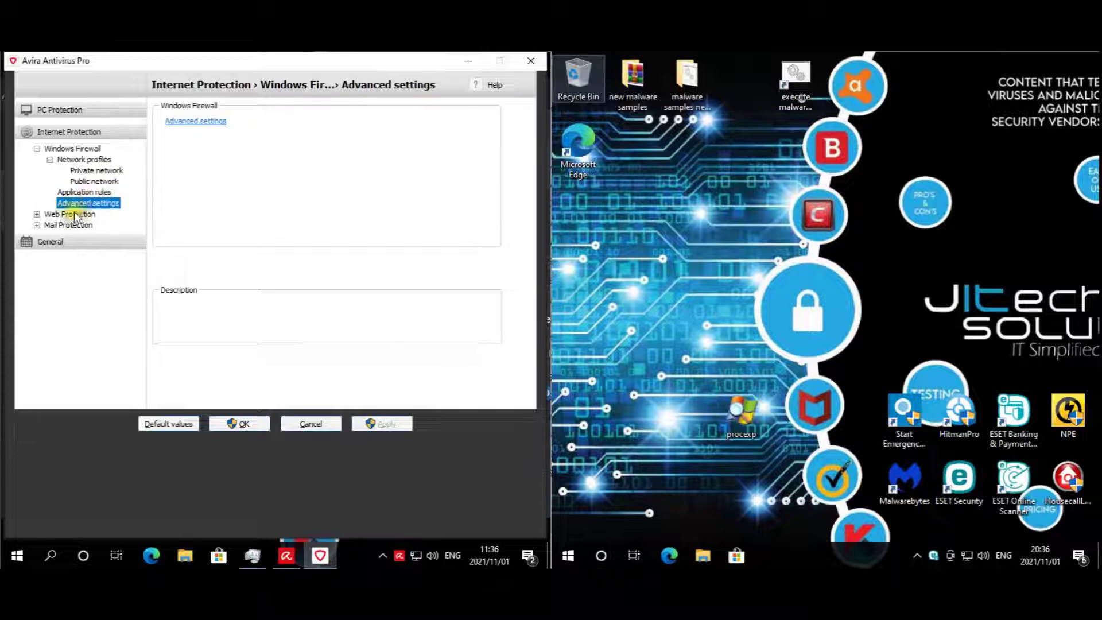
Review the Web Protection scan, detection action, blocked requests, exceptions and heuristic settings, plus the Mail Protection scan settings.
{"action": "left_click", "coordinate": [45, 214]}
{"action": "left_click", "coordinate": [50, 225]}
{"action": "left_click", "coordinate": [64, 226]}
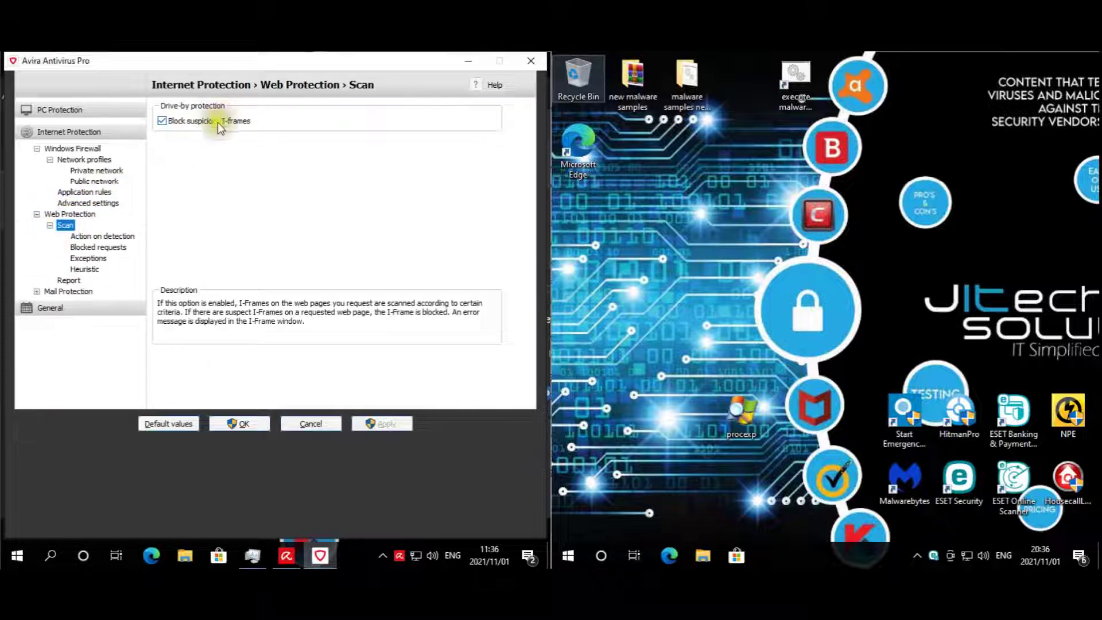
{"action": "left_click", "coordinate": [118, 235]}
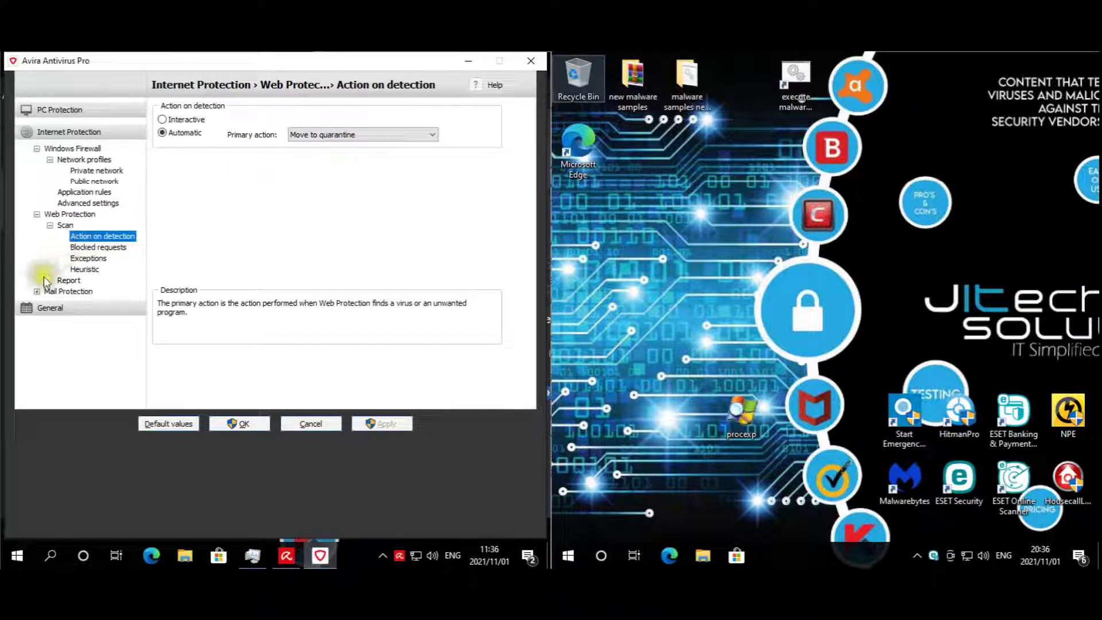
{"action": "left_click", "coordinate": [85, 248]}
{"action": "left_click", "coordinate": [84, 259]}
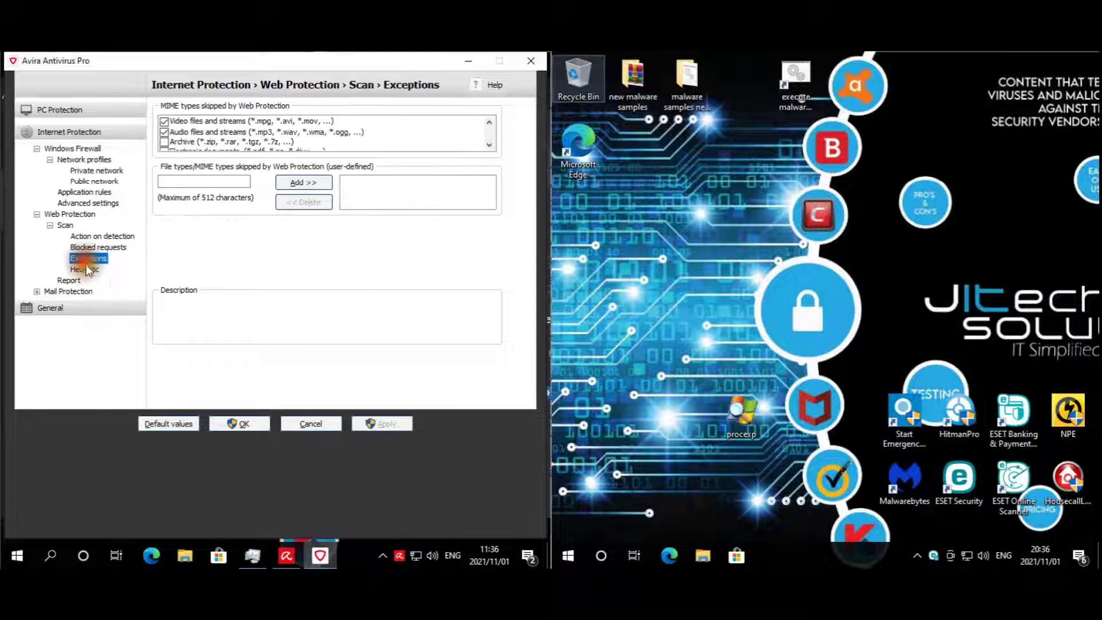
{"action": "left_click", "coordinate": [84, 270]}
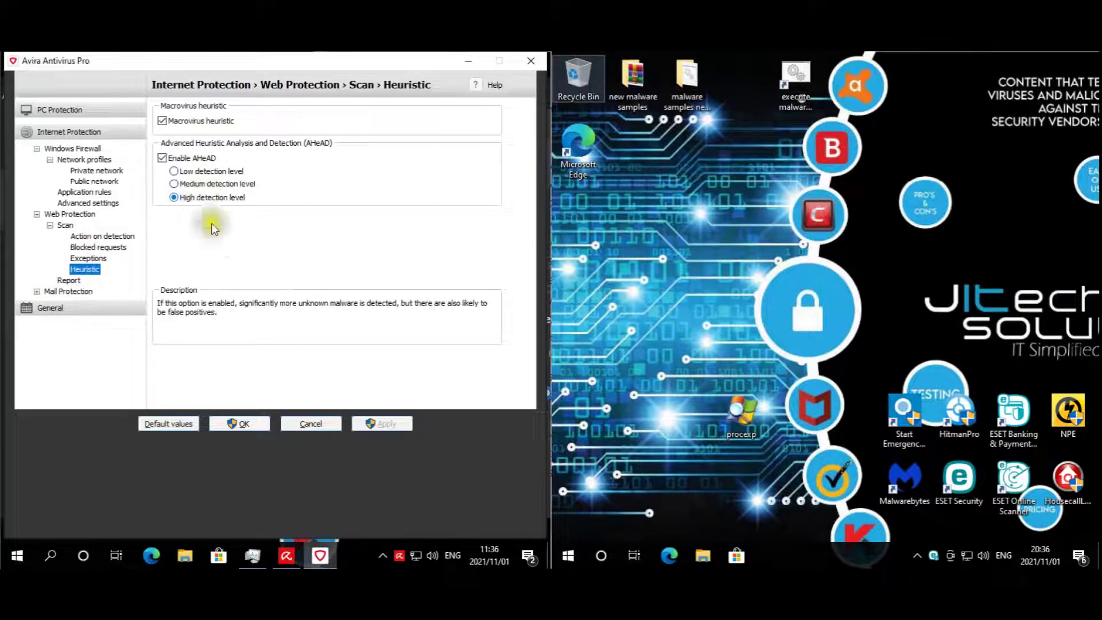
{"action": "left_click", "coordinate": [64, 292]}
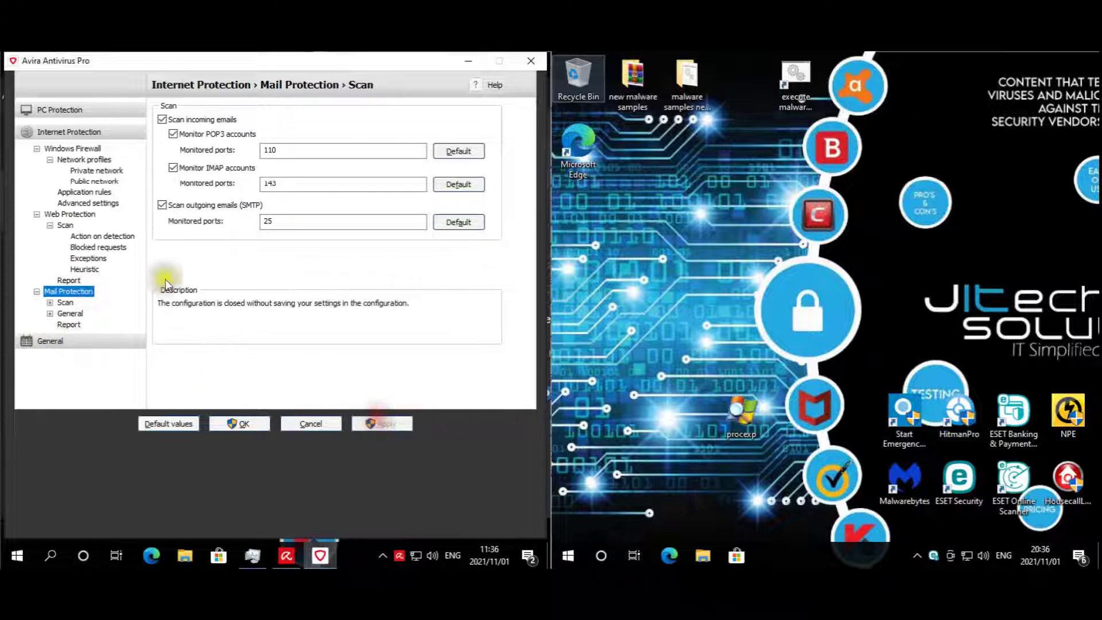
Check the files and folders listed in the PC Protection exceptions and close the antivirus configuration.
{"action": "left_click", "coordinate": [48, 111]}
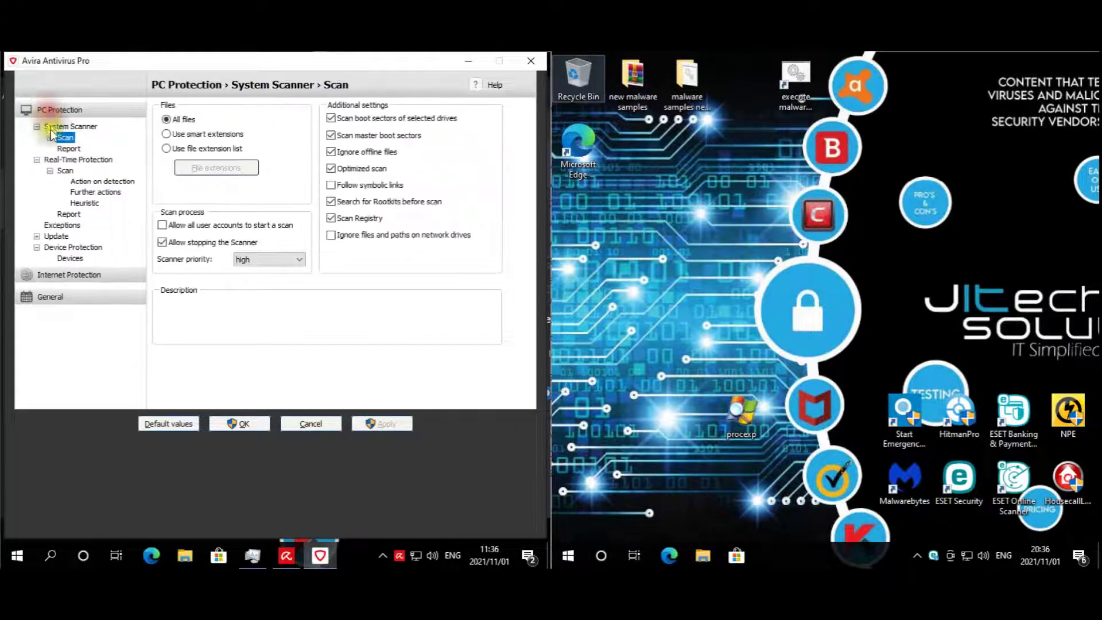
{"action": "left_click", "coordinate": [66, 225]}
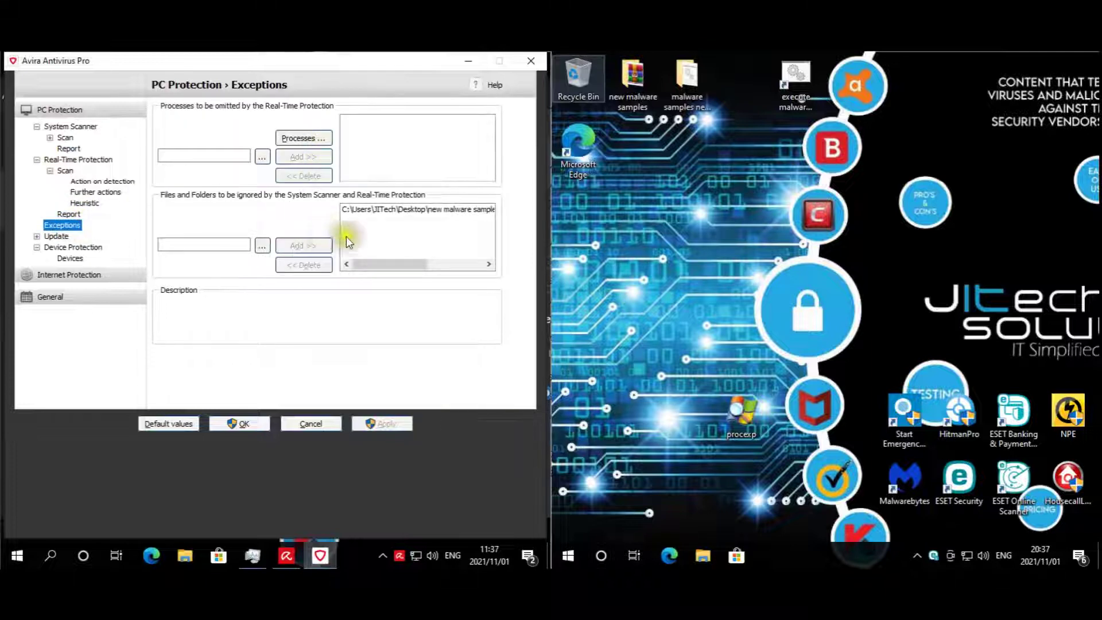
{"action": "left_click_drag", "start_coordinate": [384, 265], "coordinate": [350, 266]}
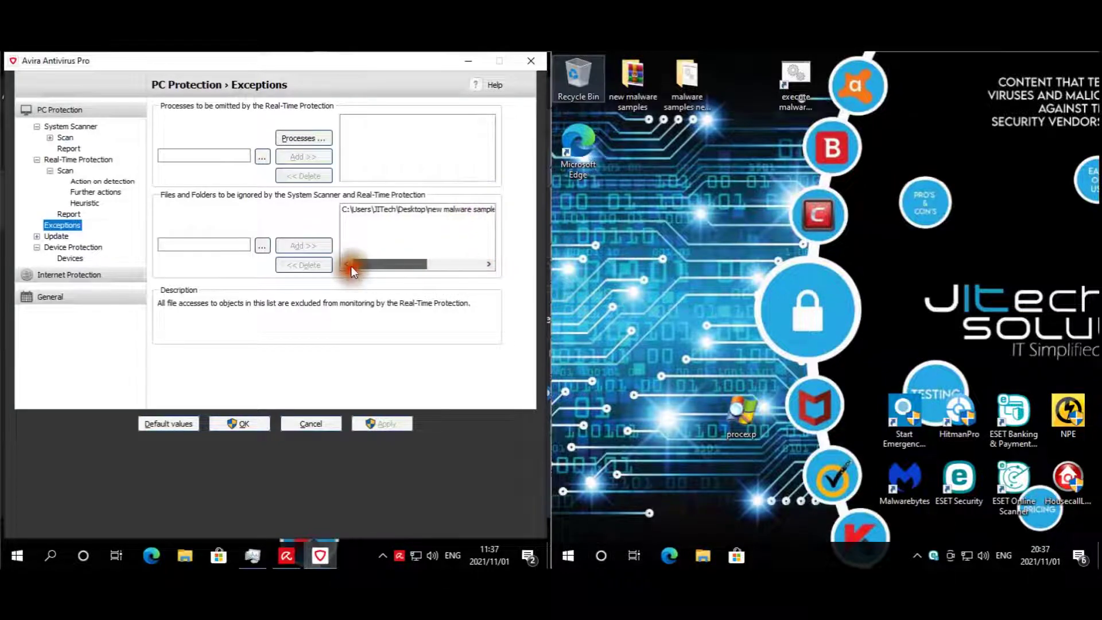
{"action": "left_click", "coordinate": [231, 426]}
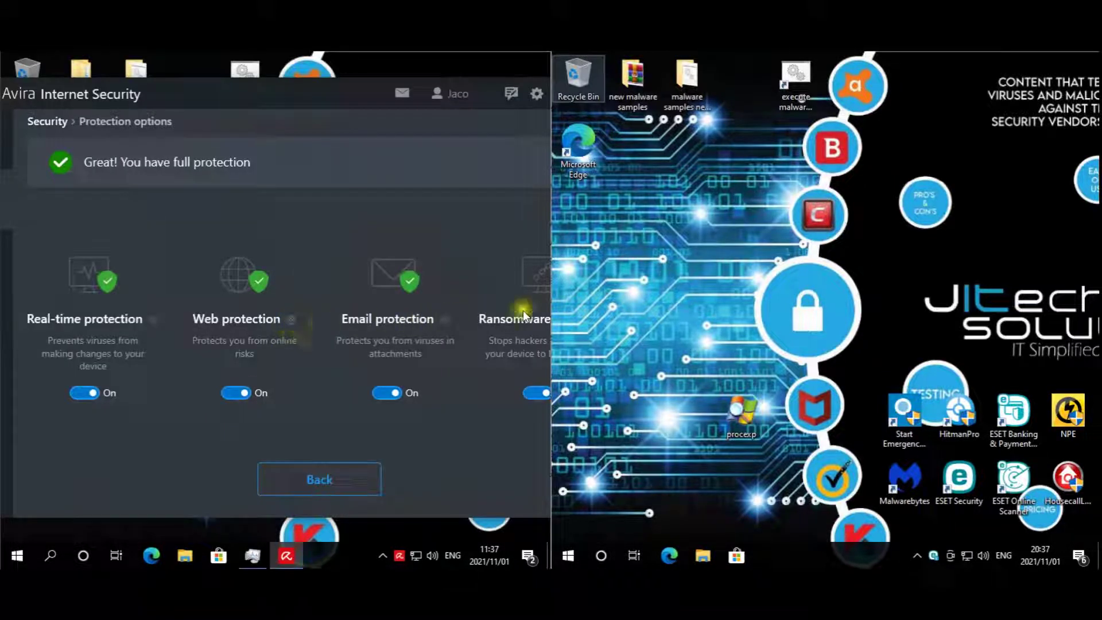
Review all the protection options, including ransomware protection, and the firewall's network profile in the Security section.
{"action": "left_click_drag", "start_coordinate": [369, 100], "coordinate": [181, 95]}
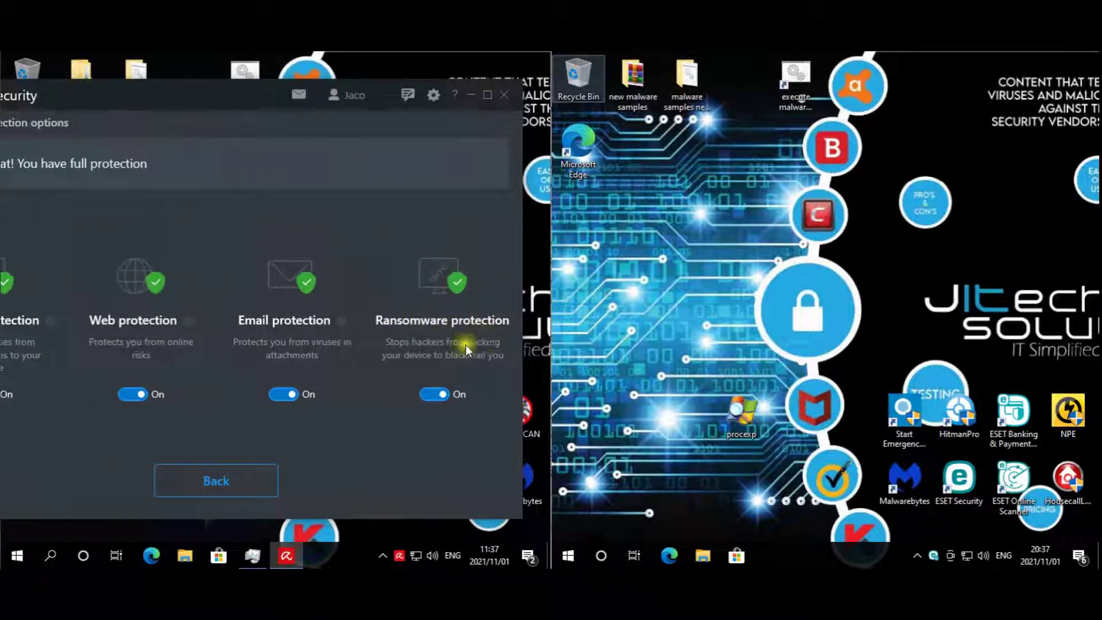
{"action": "left_click_drag", "start_coordinate": [214, 87], "coordinate": [345, 109]}
{"action": "left_click", "coordinate": [101, 123]}
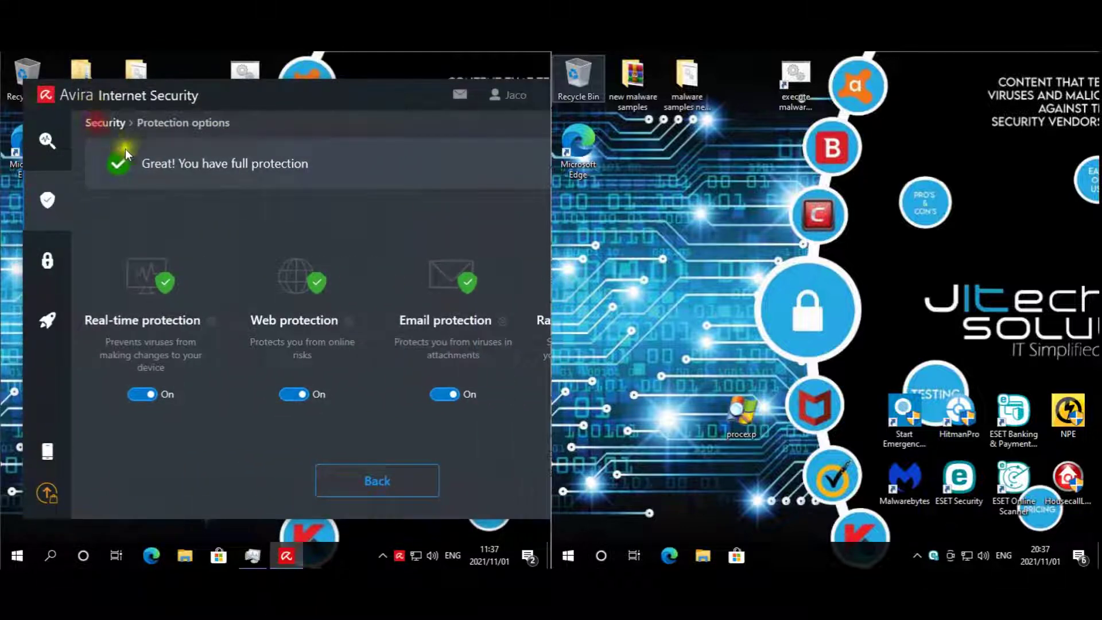
{"action": "left_click_drag", "start_coordinate": [333, 87], "coordinate": [441, 94]}
{"action": "left_click", "coordinate": [385, 346]}
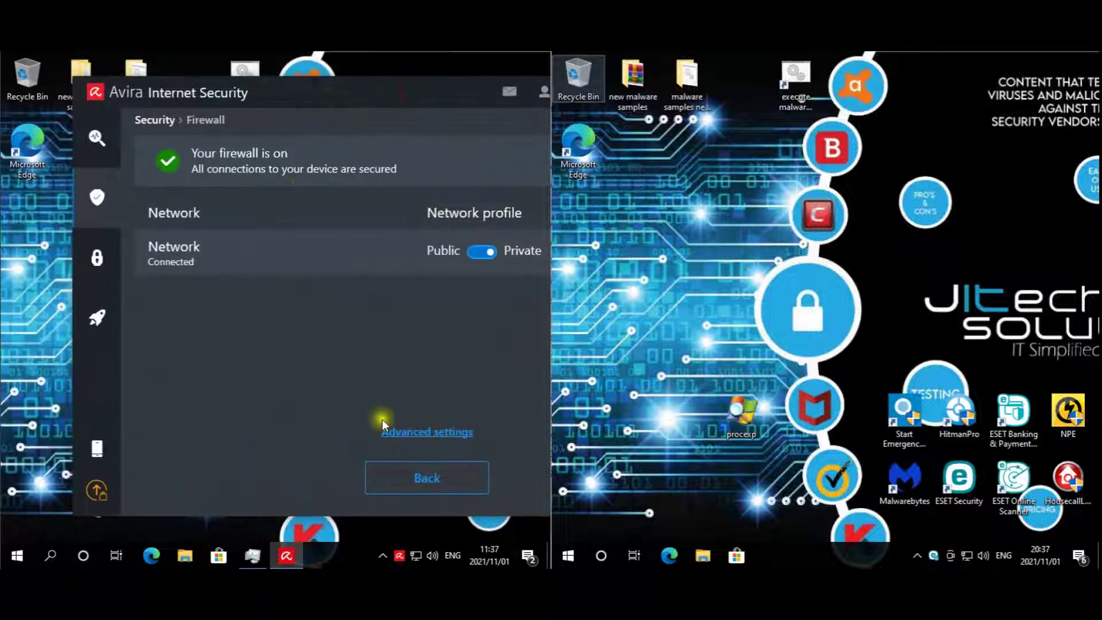
Examine the Privacy features, including the Browser safety add-on page, and return to the Status overview.
{"action": "left_click", "coordinate": [109, 261]}
{"action": "left_click_drag", "start_coordinate": [260, 89], "coordinate": [173, 85]}
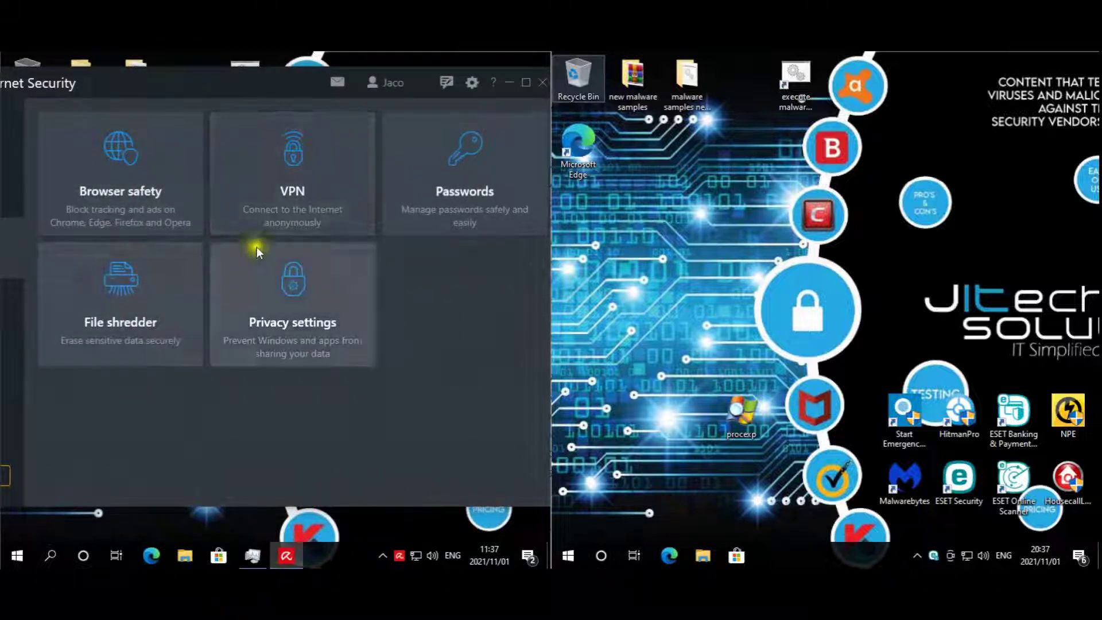
{"action": "left_click", "coordinate": [170, 194]}
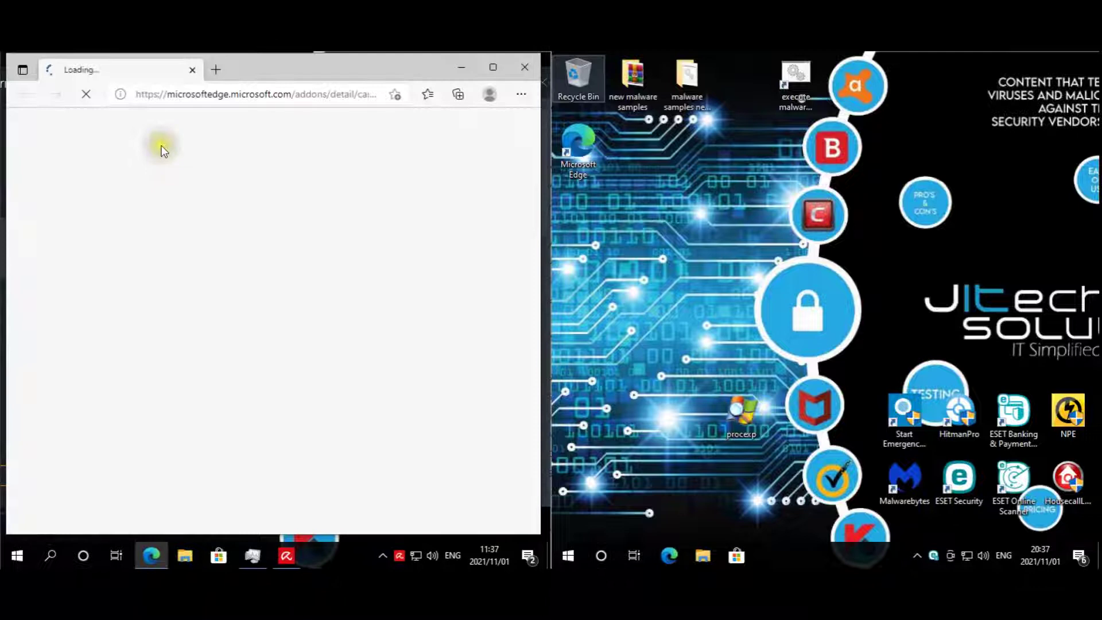
{"action": "left_click", "coordinate": [461, 67]}
{"action": "left_click_drag", "start_coordinate": [282, 79], "coordinate": [403, 80]}
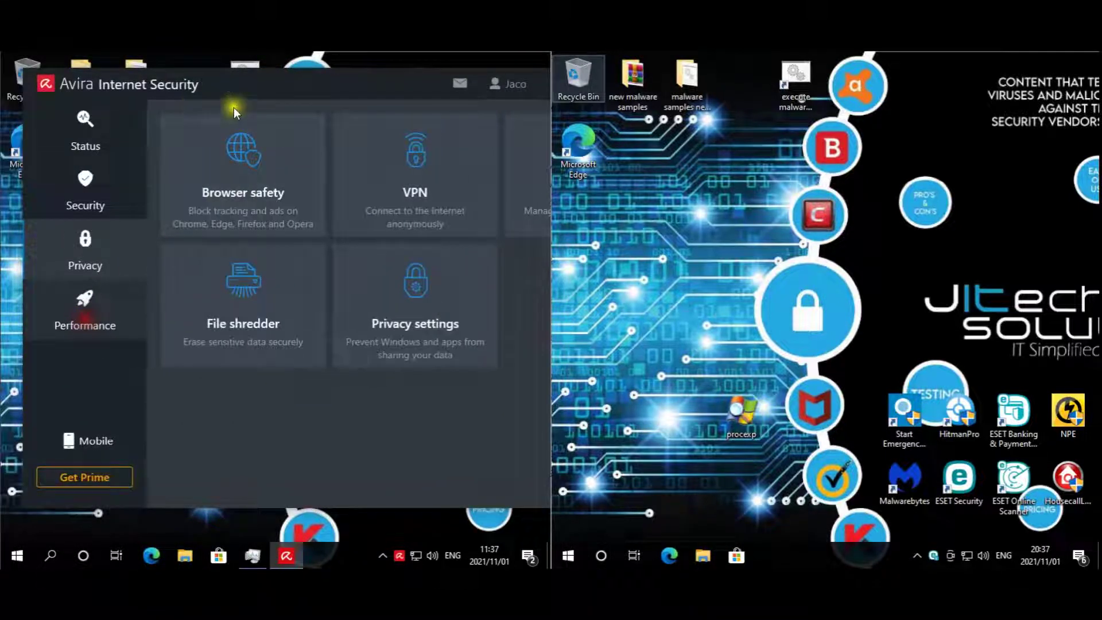
{"action": "left_click_drag", "start_coordinate": [308, 87], "coordinate": [187, 94]}
{"action": "left_click", "coordinate": [61, 118]}
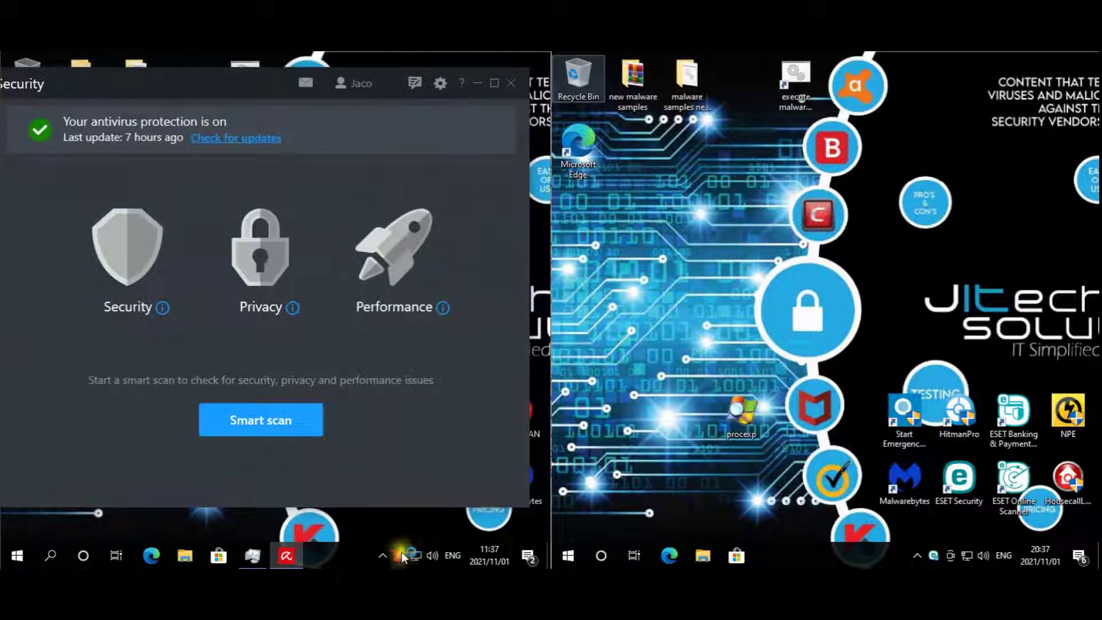
Turn off Avira's real-time protection, approve the change and minimize the Avira window.
{"action": "right_click", "coordinate": [391, 552]}
{"action": "left_click", "coordinate": [401, 552]}
{"action": "right_click", "coordinate": [401, 552]}
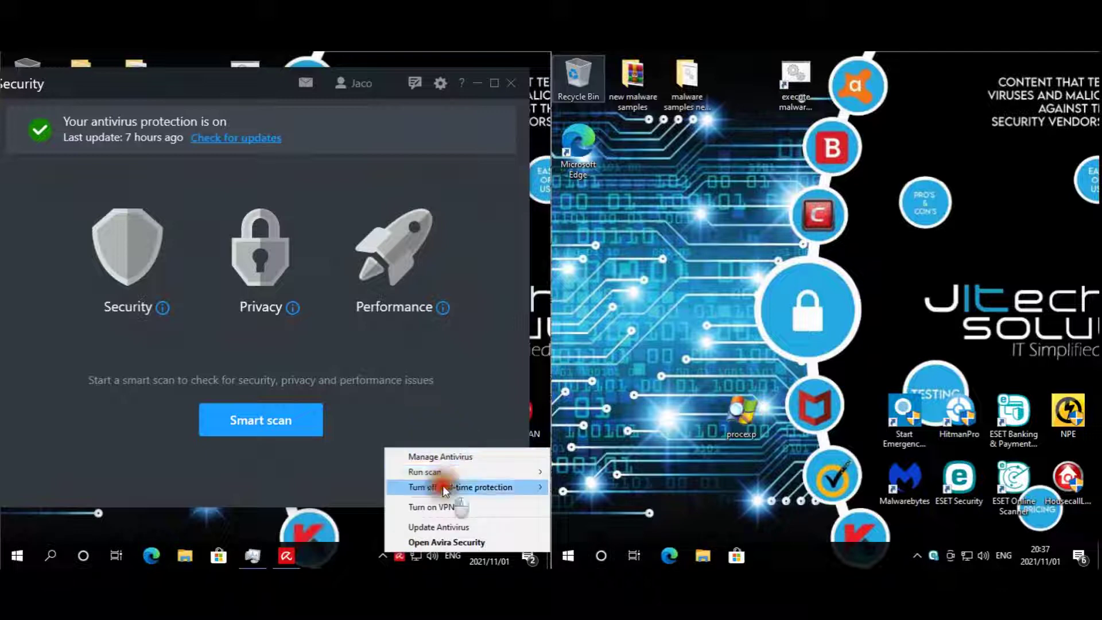
{"action": "mouse_move", "coordinate": [442, 487]}
{"action": "left_click", "coordinate": [355, 488]}
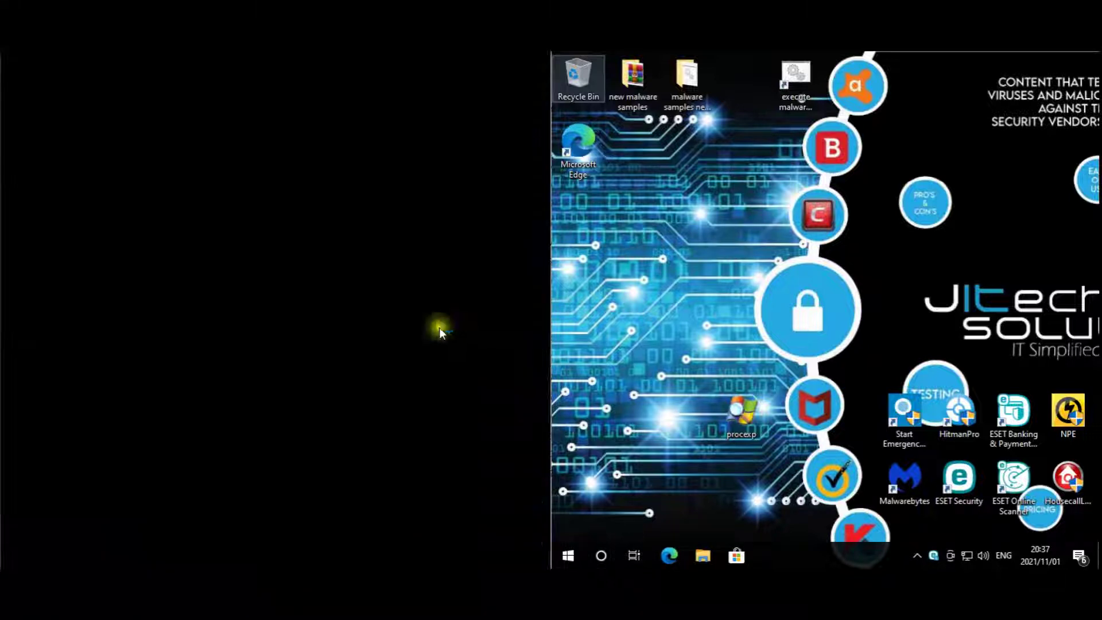
{"action": "left_click", "coordinate": [256, 393]}
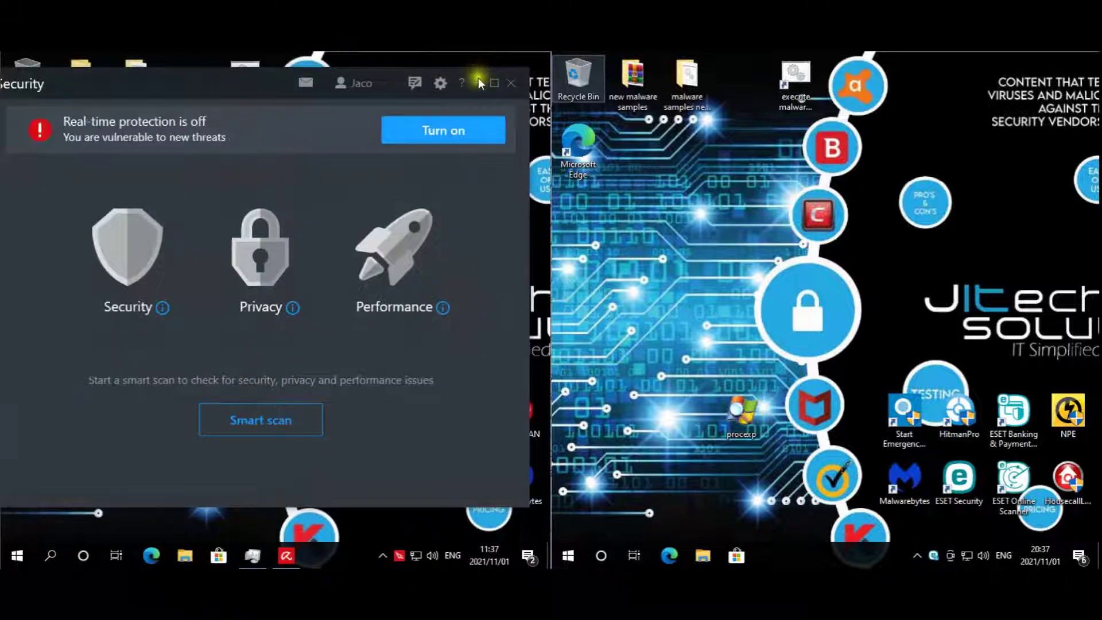
{"action": "left_click", "coordinate": [479, 81]}
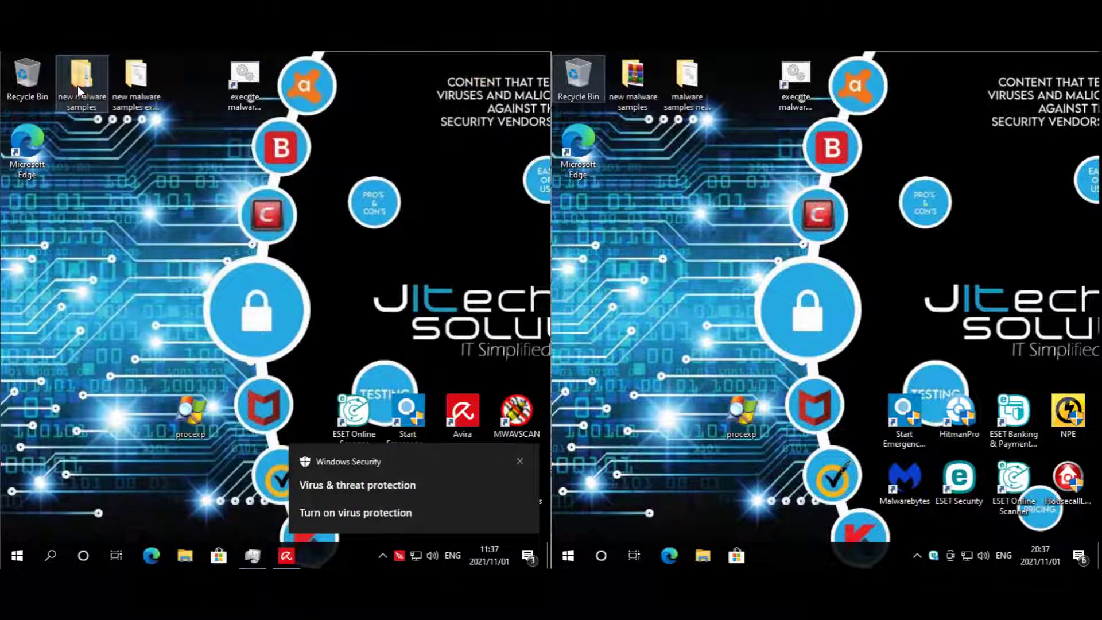
Select every archive in the new malware samples folder and start extracting them into the adjacent desktop folder for extracted samples.
{"action": "double_click", "coordinate": [77, 86]}
{"action": "left_click", "coordinate": [312, 295]}
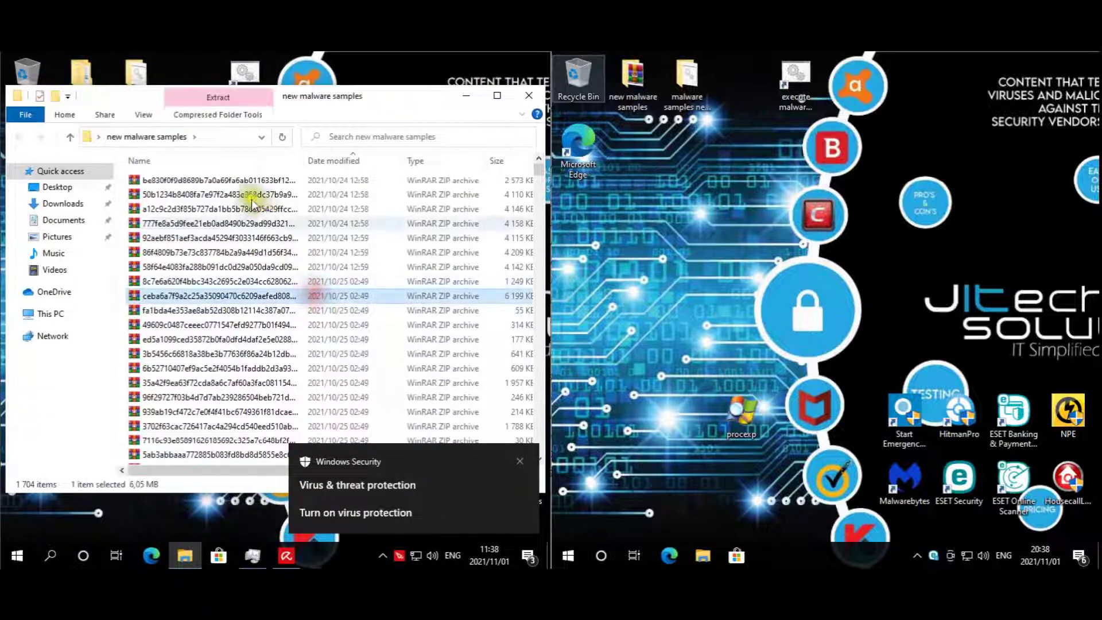
{"action": "left_click", "coordinate": [281, 238]}
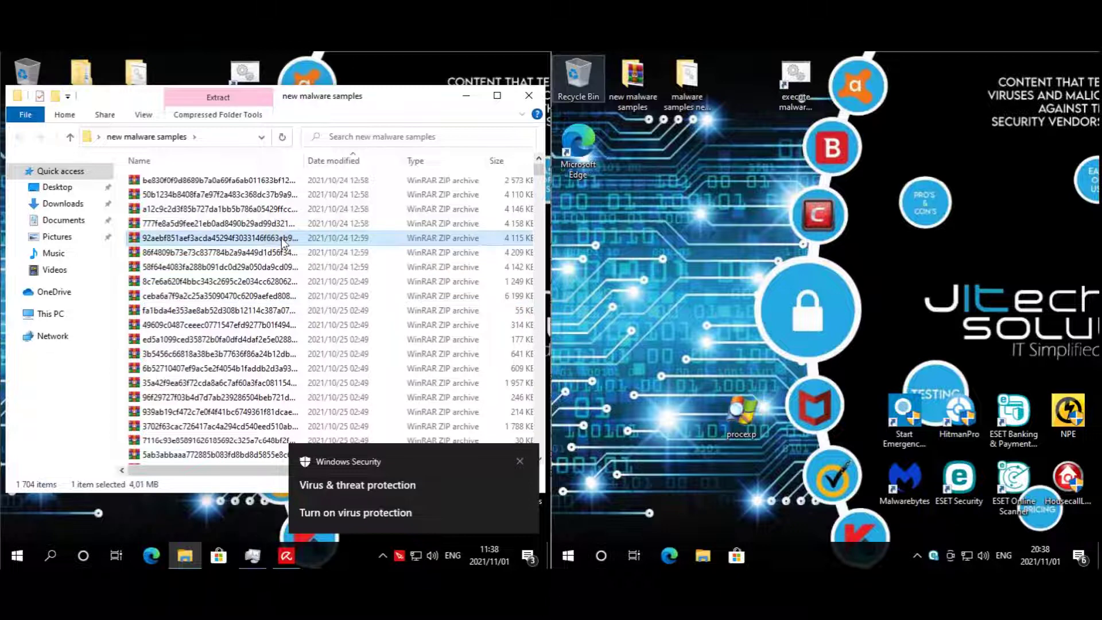
{"action": "key", "text": "ctrl+a"}
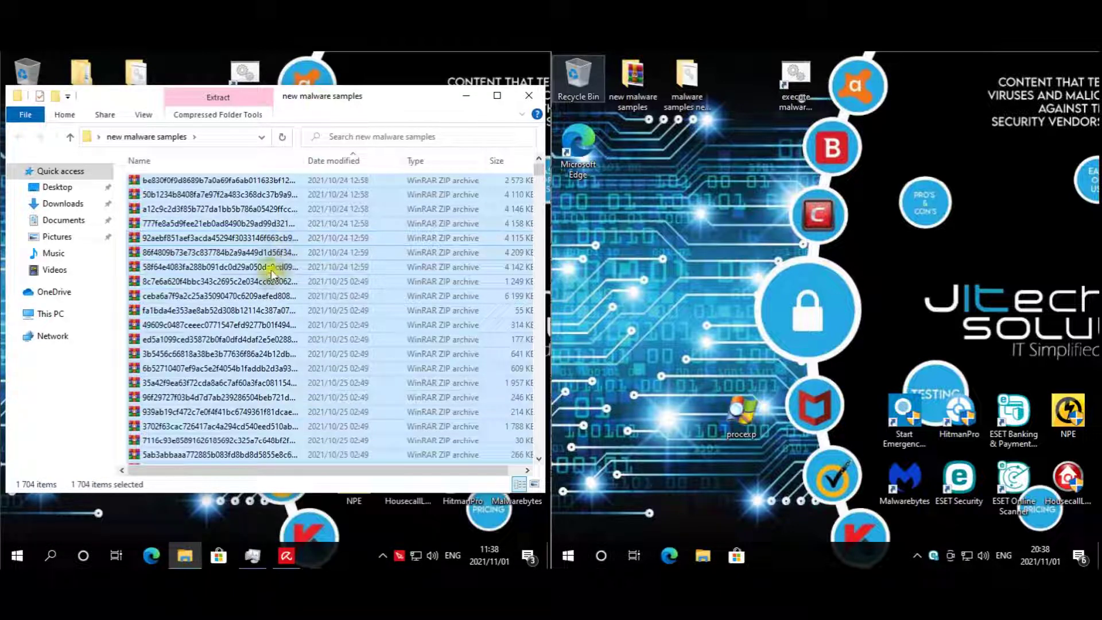
{"action": "left_click_drag", "start_coordinate": [314, 101], "coordinate": [341, 127]}
{"action": "left_click_drag", "start_coordinate": [265, 253], "coordinate": [142, 84]}
{"action": "left_click", "coordinate": [193, 139]}
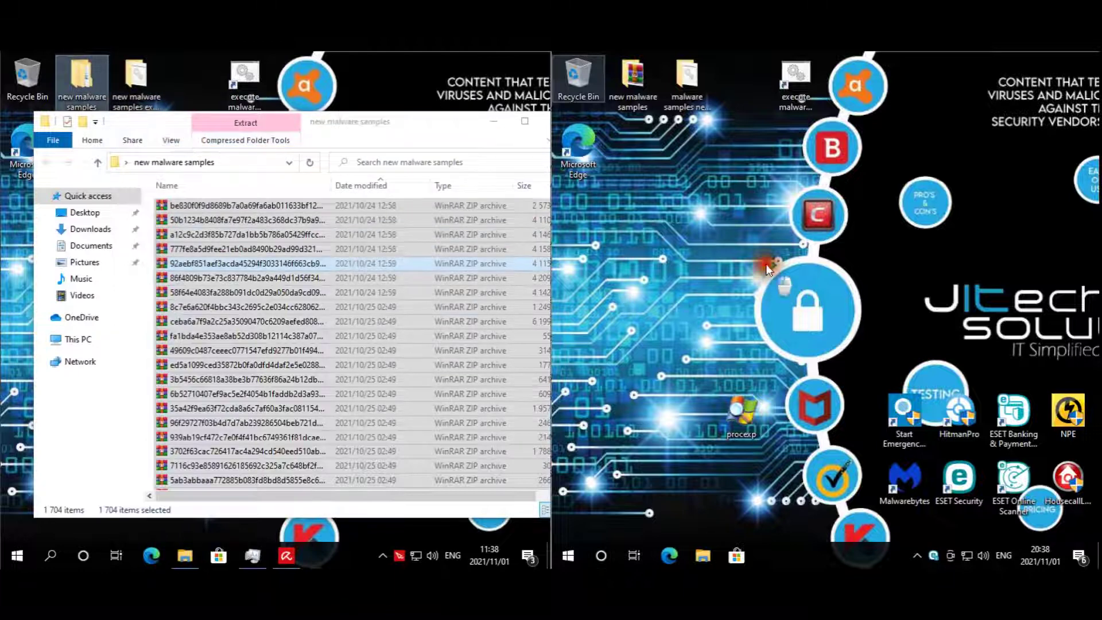
On the second machine, open ESET Smart Security Premium, bring its window into view and open Advanced setup.
{"action": "left_click", "coordinate": [935, 554]}
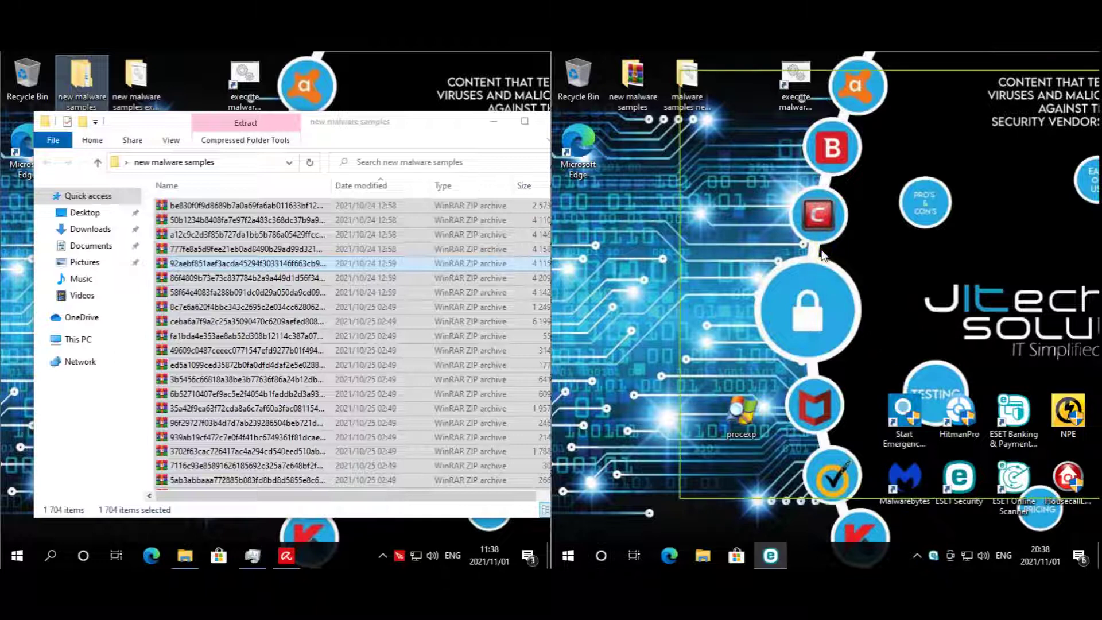
{"action": "left_click_drag", "start_coordinate": [856, 87], "coordinate": [769, 86]}
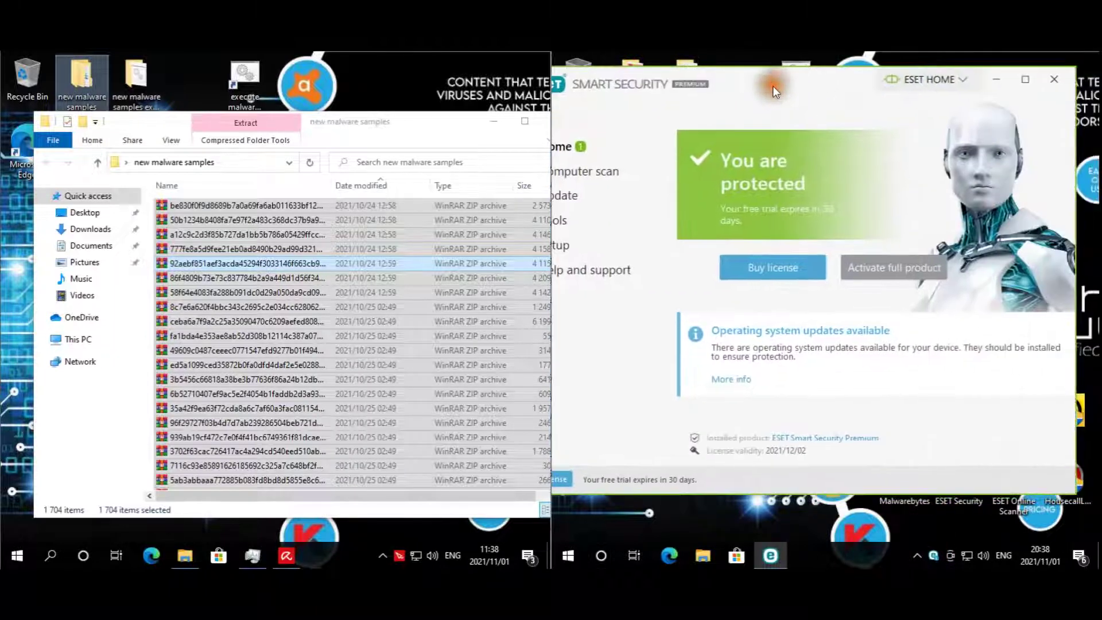
{"action": "left_click", "coordinate": [951, 81]}
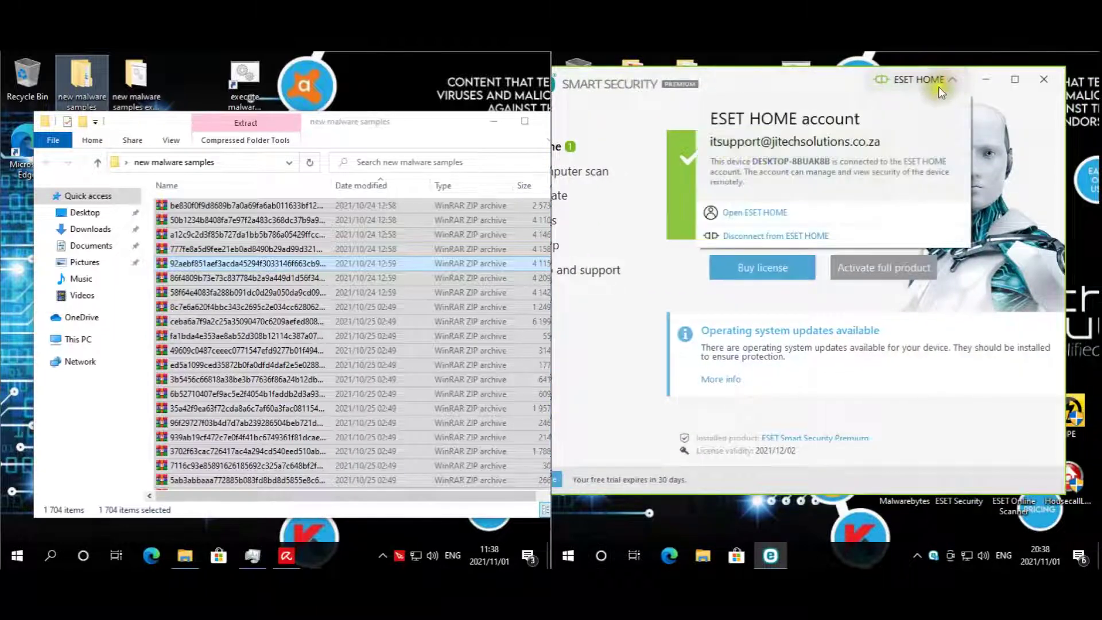
{"action": "left_click", "coordinate": [873, 81]}
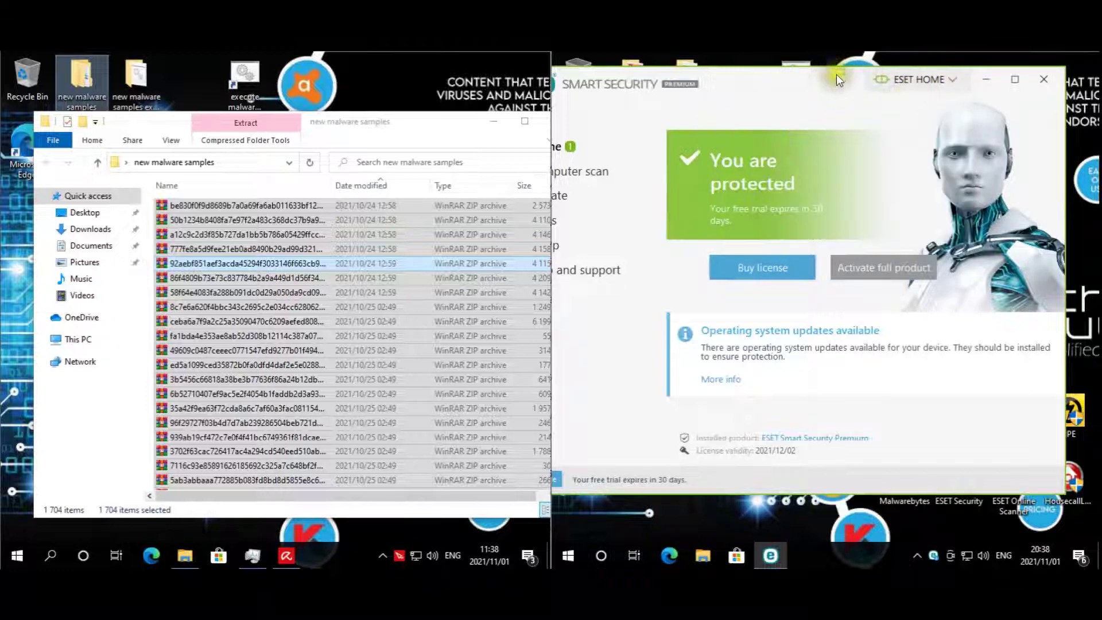
{"action": "left_click_drag", "start_coordinate": [842, 73], "coordinate": [918, 81]}
{"action": "left_click_drag", "start_coordinate": [821, 87], "coordinate": [762, 91]}
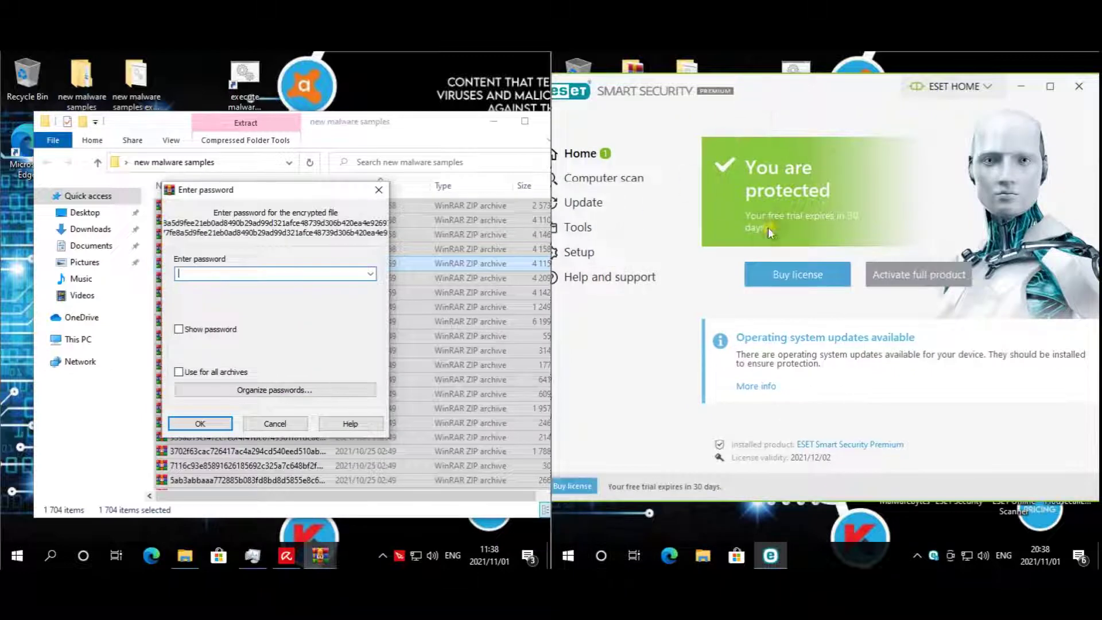
{"action": "key", "text": "F5"}
Enter the archive password, apply it to all archives and continue the extraction on the Avira machine.
{"action": "left_click", "coordinate": [314, 274]}
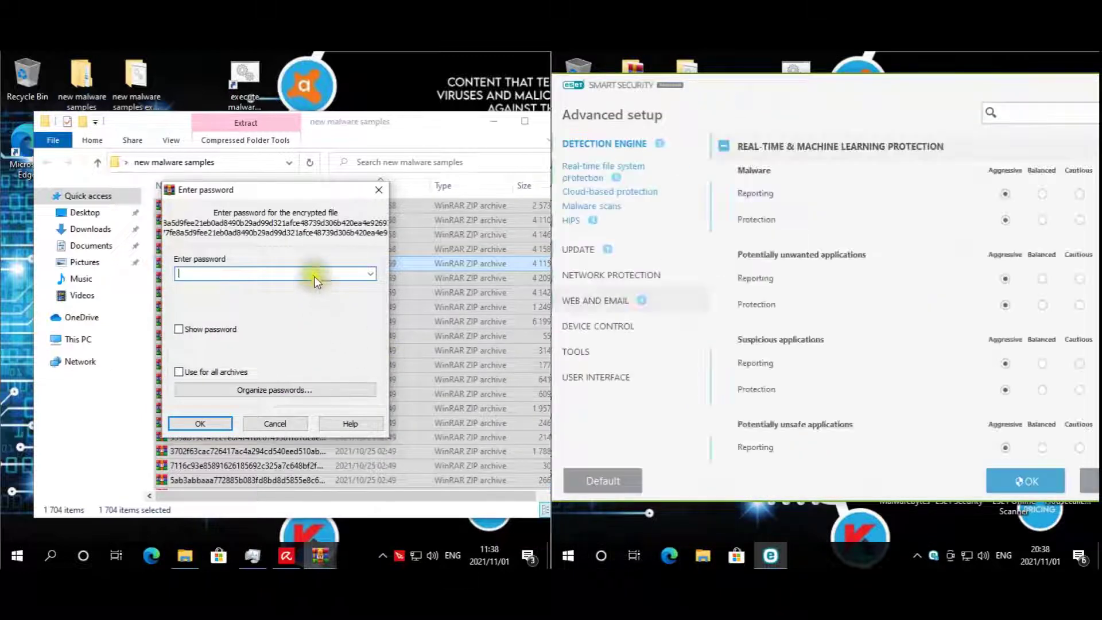
{"action": "type", "text": "infected"}
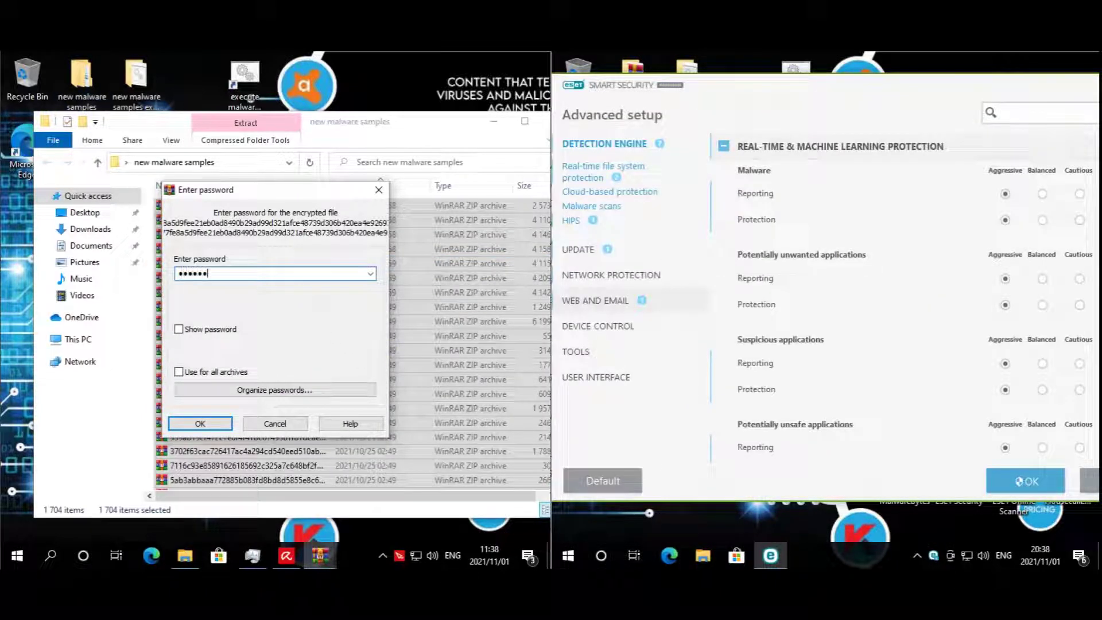
{"action": "left_click", "coordinate": [201, 421]}
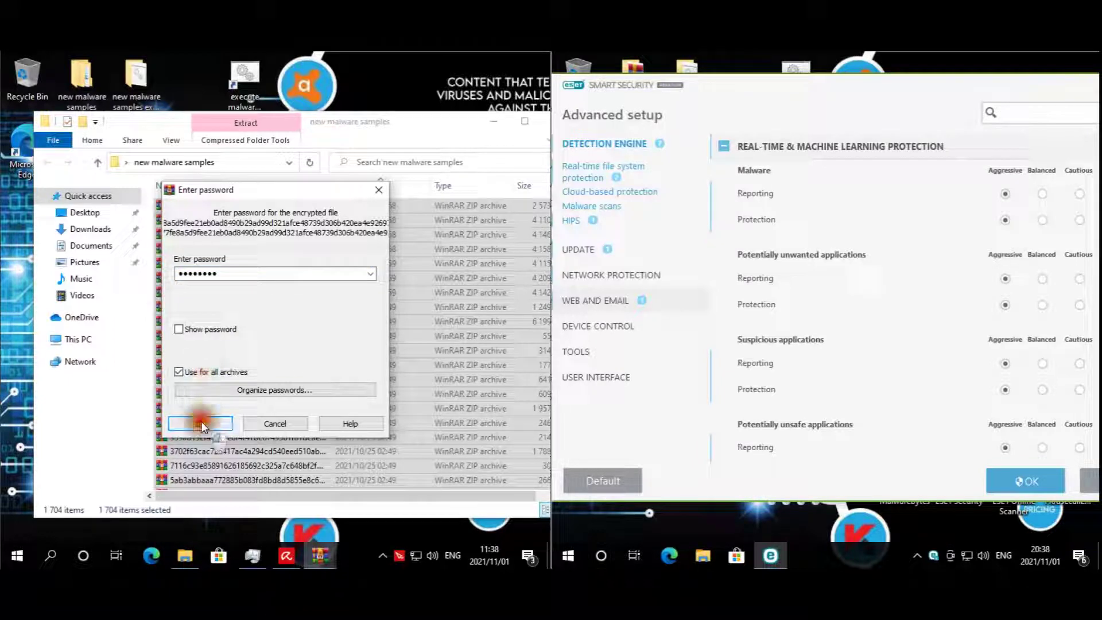
Check Avira's state on the Virus & threat protection page of Windows Security, enlarging the window for reading and dismissing it when done.
{"action": "left_click", "coordinate": [383, 556]}
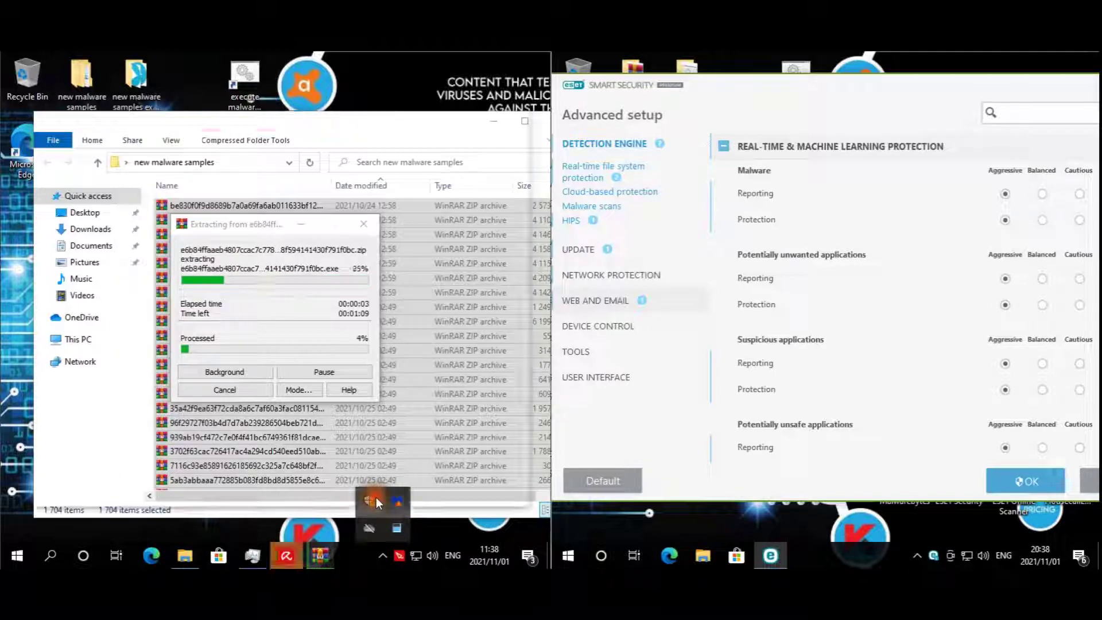
{"action": "left_click", "coordinate": [372, 499]}
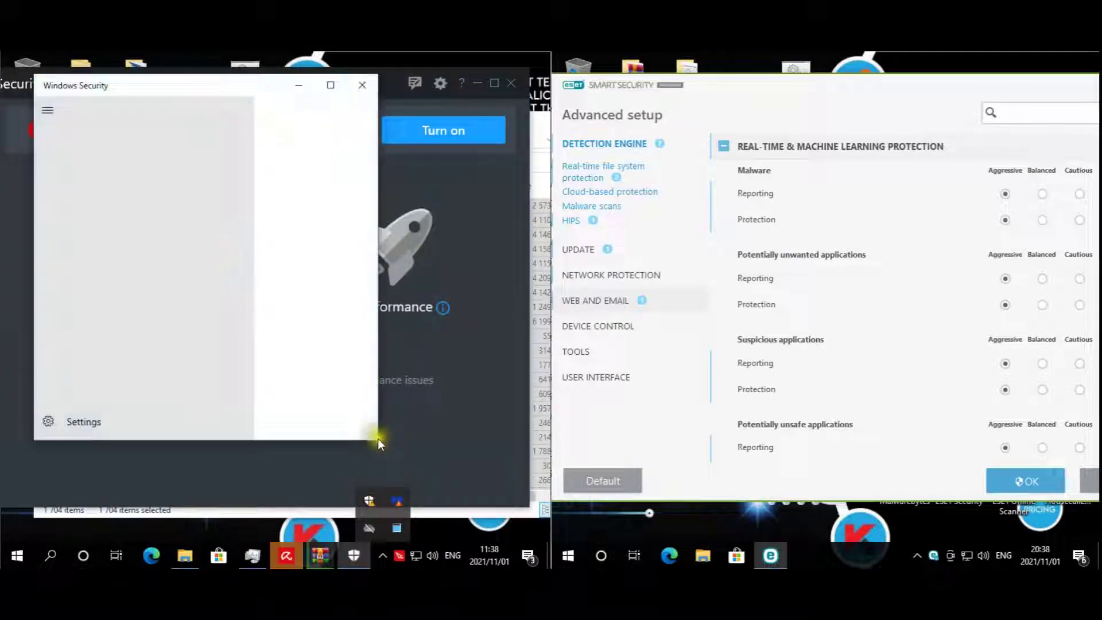
{"action": "left_click_drag", "start_coordinate": [377, 441], "coordinate": [518, 483]}
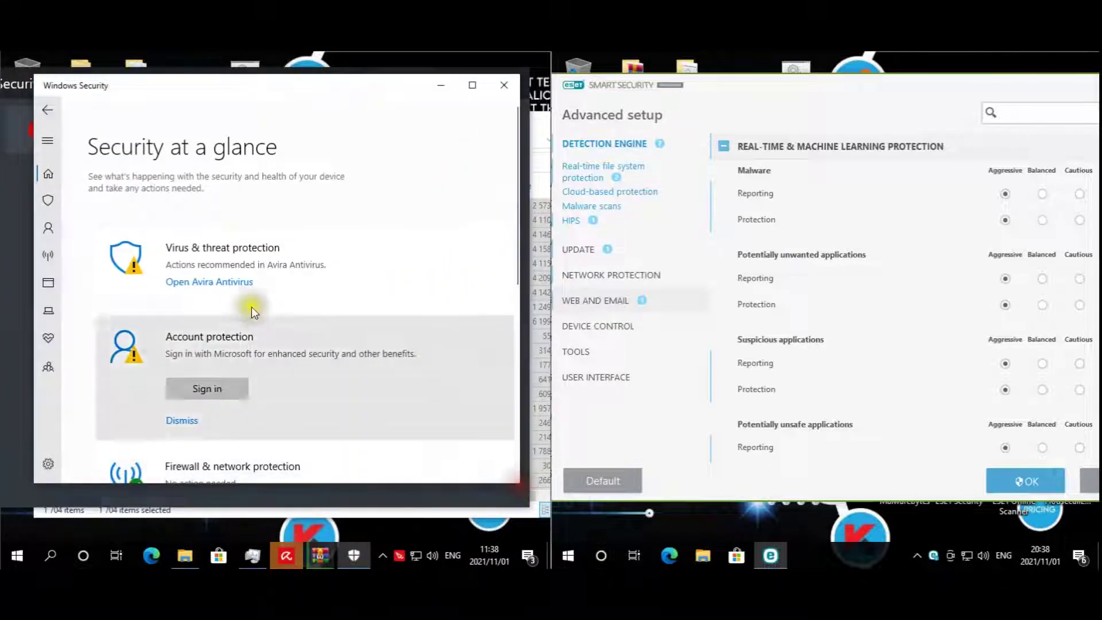
{"action": "left_click", "coordinate": [325, 221]}
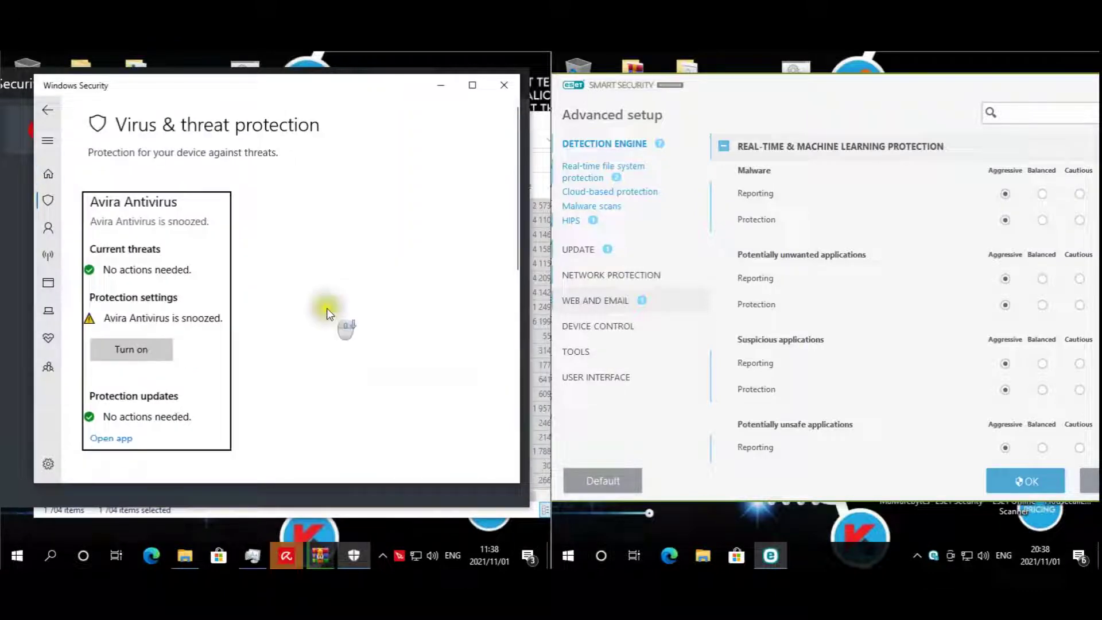
{"action": "scroll", "coordinate": [328, 312], "scroll_direction": "down", "scroll_amount": 10}
{"action": "left_click", "coordinate": [439, 86]}
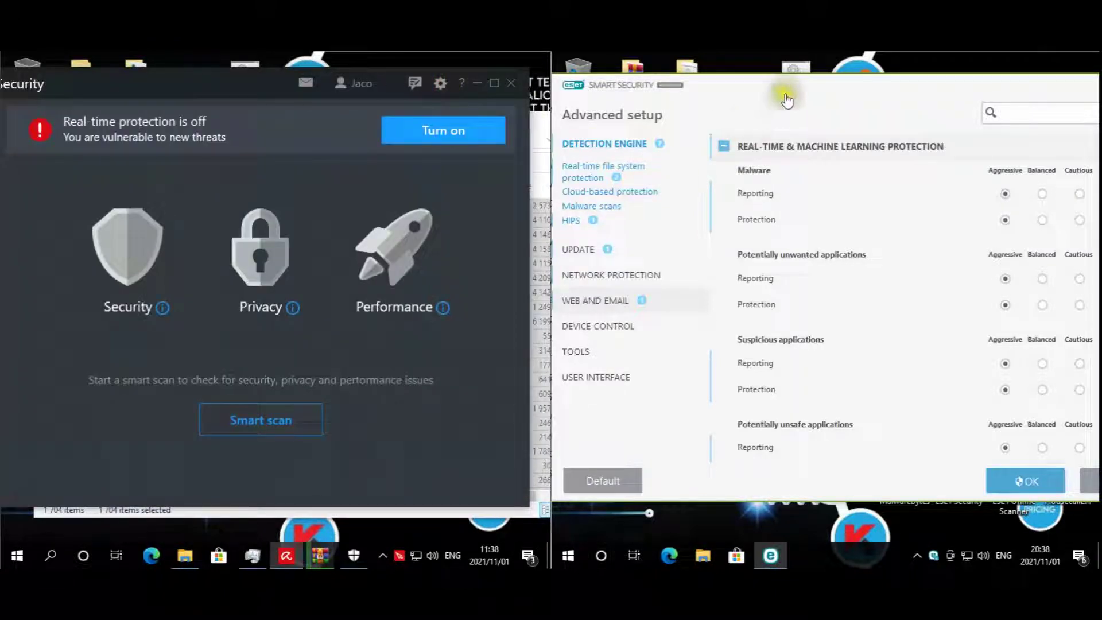
Review ESET's real-time and machine learning protection levels, plus the detection and performance exclusions of the detection engine.
{"action": "left_click_drag", "start_coordinate": [810, 92], "coordinate": [758, 91]}
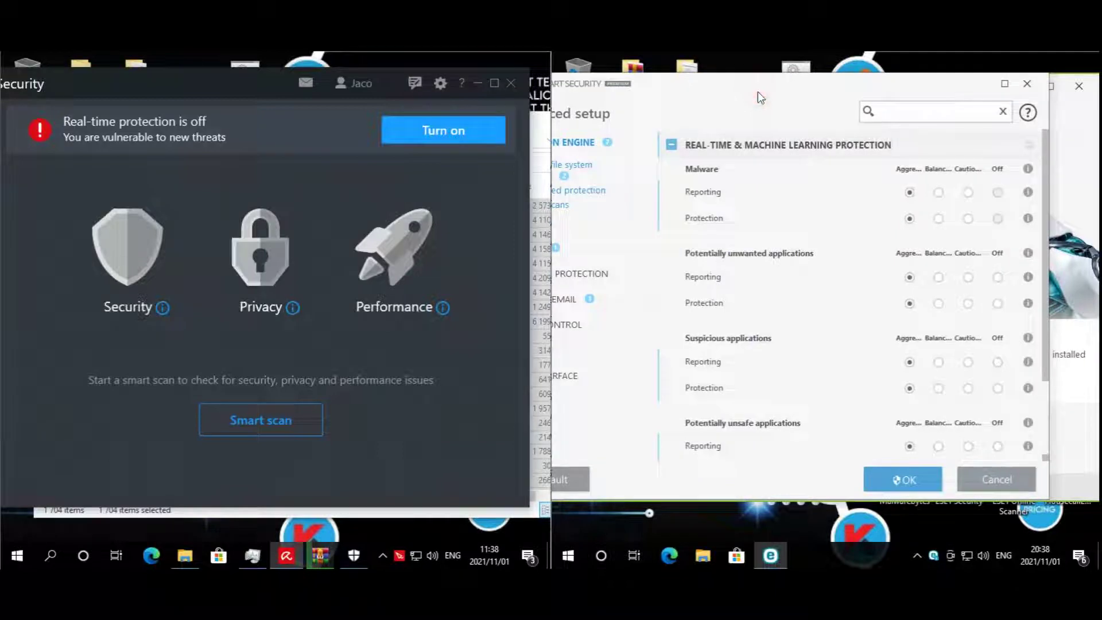
{"action": "left_click_drag", "start_coordinate": [757, 92], "coordinate": [704, 91]}
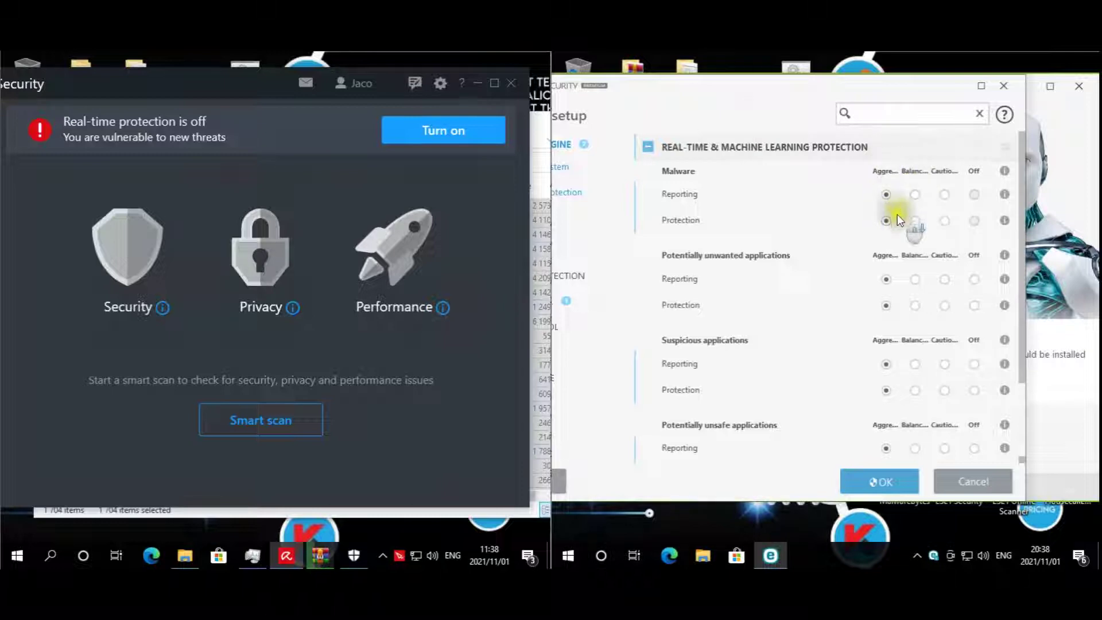
{"action": "scroll", "coordinate": [896, 220], "scroll_direction": "down", "scroll_amount": 3}
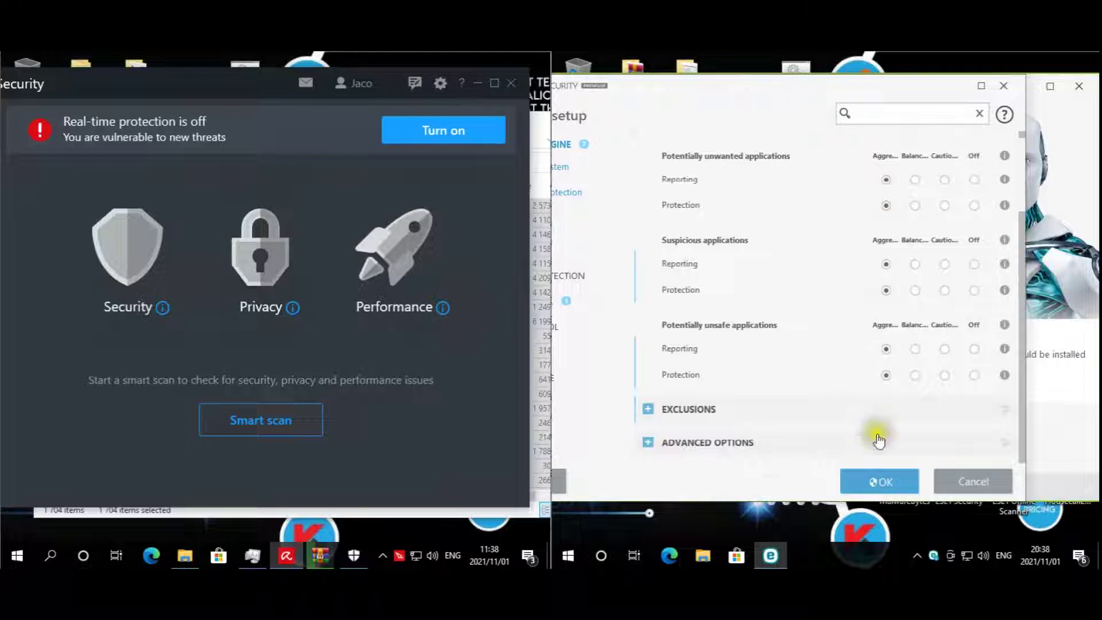
{"action": "left_click", "coordinate": [696, 410]}
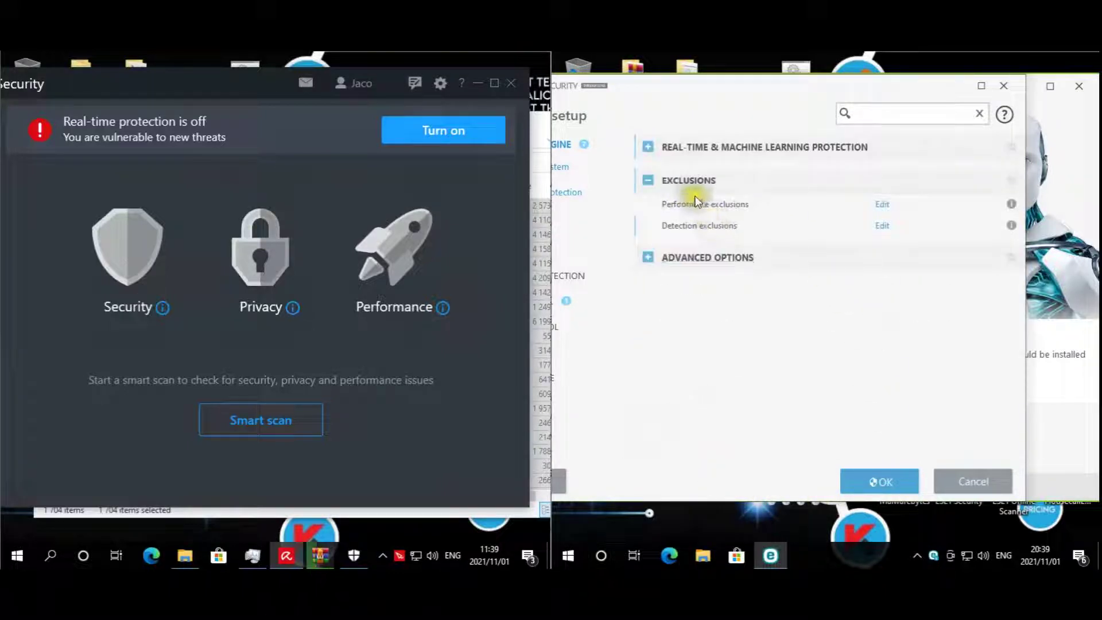
{"action": "left_click", "coordinate": [881, 225]}
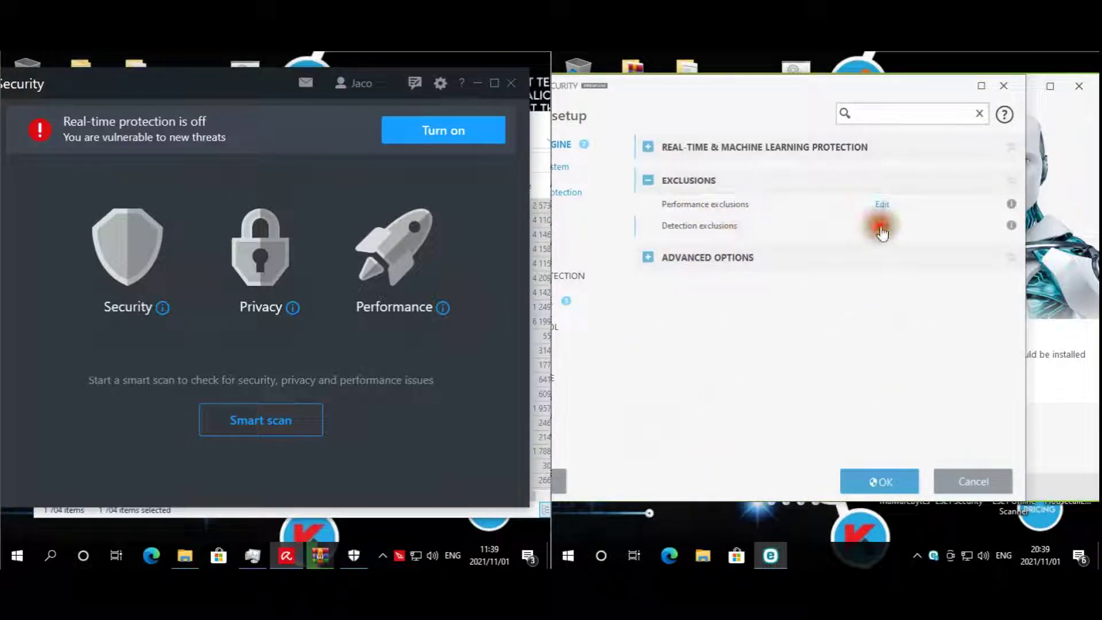
{"action": "left_click", "coordinate": [665, 229]}
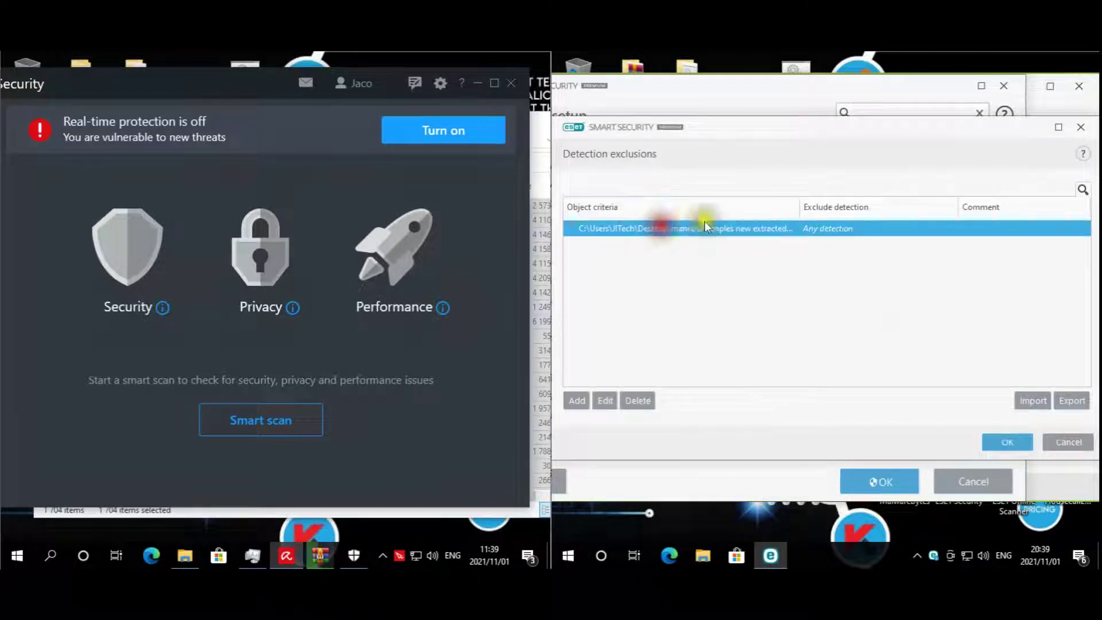
{"action": "left_click", "coordinate": [1008, 443]}
{"action": "left_click", "coordinate": [887, 206]}
{"action": "left_click", "coordinate": [1002, 440]}
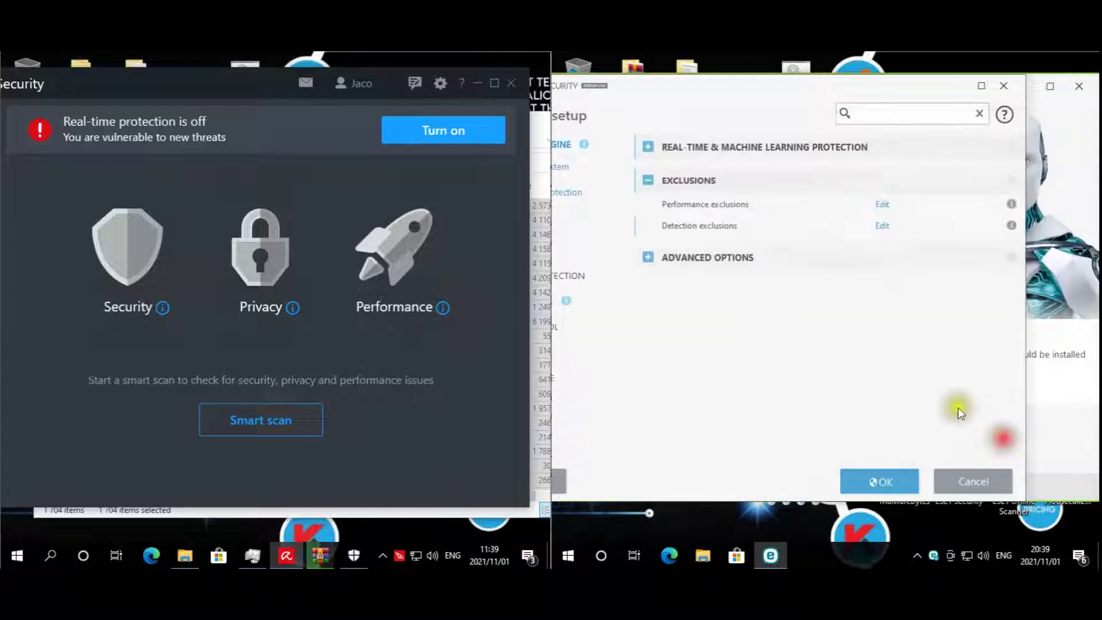
Examine the detection engine's Anti-Stealth and AMSI options, and recheck the reporting and protection levels.
{"action": "left_click", "coordinate": [705, 263]}
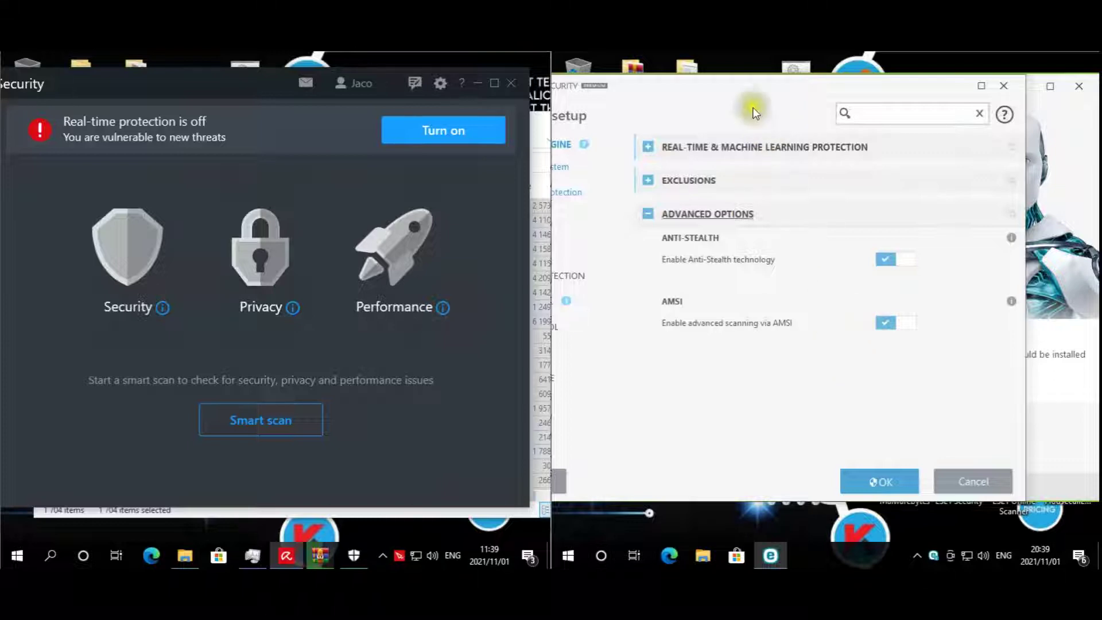
{"action": "left_click", "coordinate": [650, 150]}
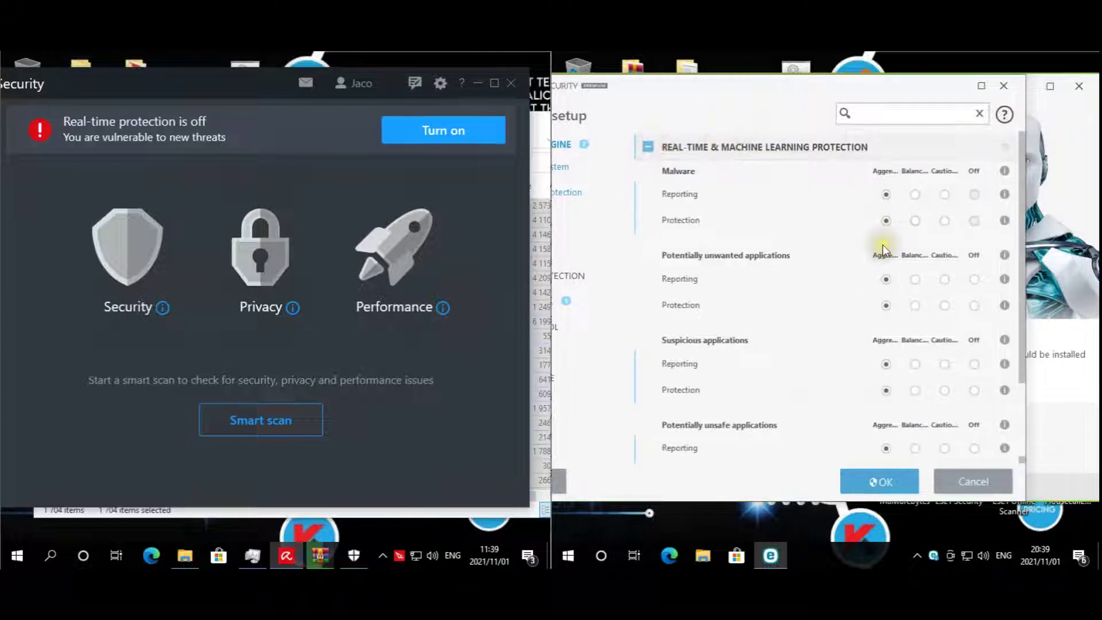
{"action": "scroll", "coordinate": [881, 245], "scroll_direction": "down", "scroll_amount": 3}
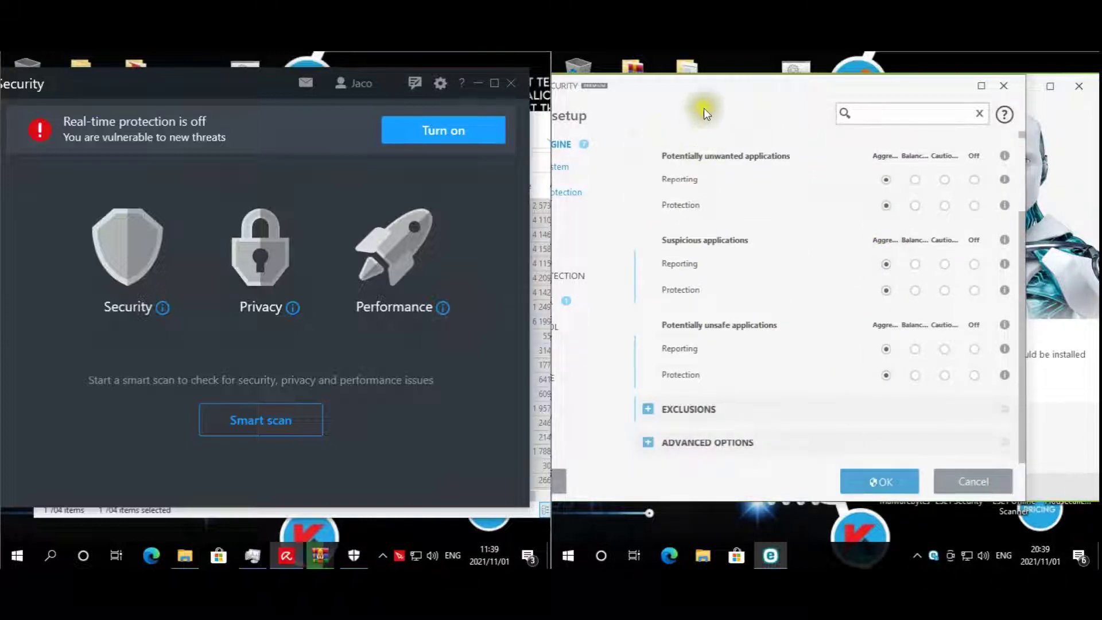
Review the Real-time file system protection settings and check its list of processes exclusions.
{"action": "left_click_drag", "start_coordinate": [735, 92], "coordinate": [815, 92]}
{"action": "left_click", "coordinate": [613, 167]}
{"action": "left_click_drag", "start_coordinate": [837, 97], "coordinate": [742, 100]}
{"action": "scroll", "coordinate": [869, 223], "scroll_direction": "down", "scroll_amount": 3}
{"action": "scroll", "coordinate": [869, 225], "scroll_direction": "down", "scroll_amount": 1}
{"action": "left_click", "coordinate": [862, 377]}
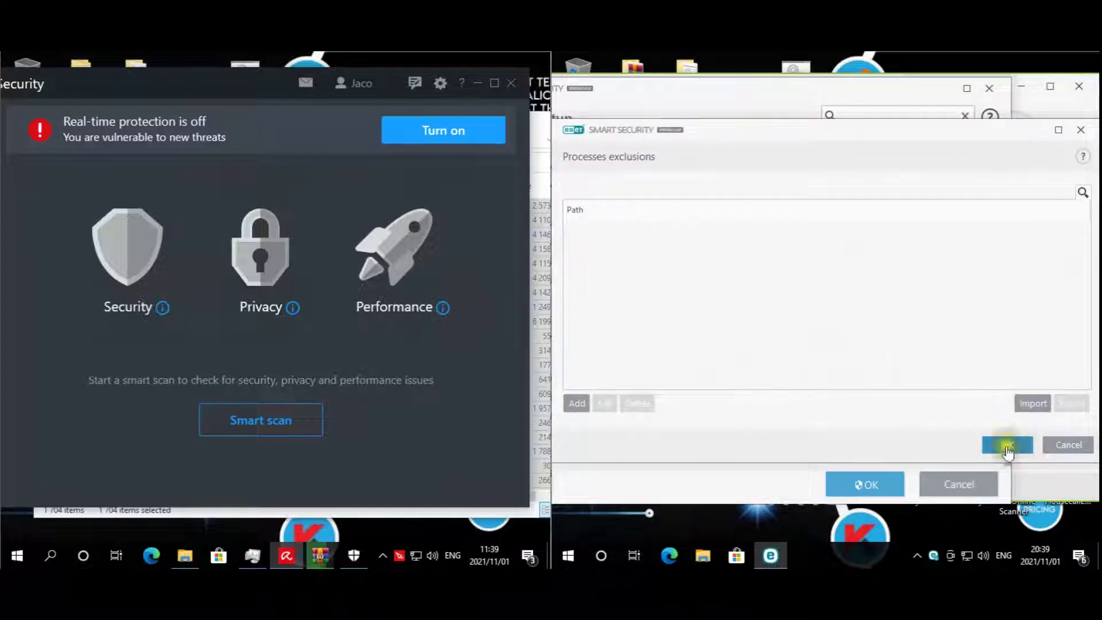
{"action": "left_click", "coordinate": [1008, 445]}
Review the real-time ThreatSense parameters, including the available cleaning levels and the list of file extensions excluded from scanning.
{"action": "left_click", "coordinate": [698, 409]}
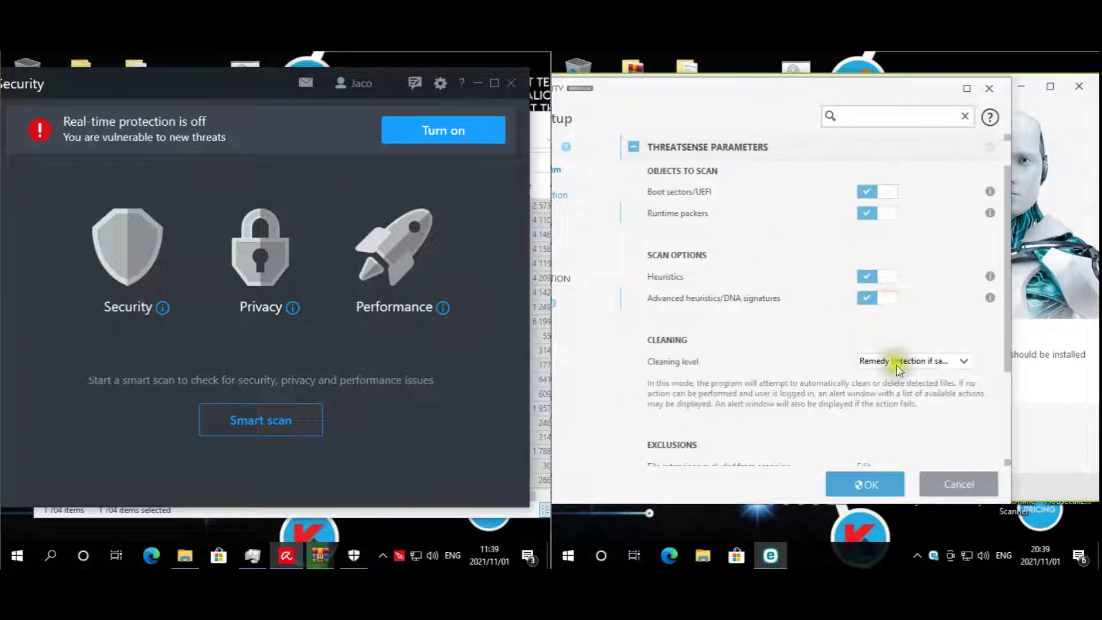
{"action": "scroll", "coordinate": [906, 363], "scroll_direction": "down", "scroll_amount": 1}
{"action": "left_click", "coordinate": [921, 348]}
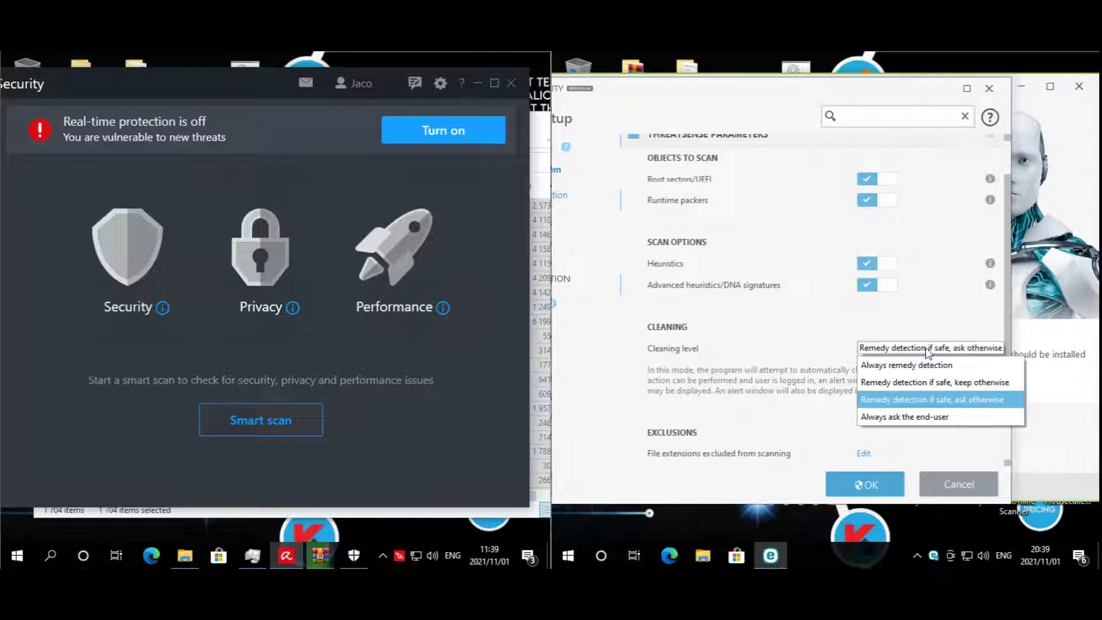
{"action": "left_click", "coordinate": [937, 257]}
{"action": "left_click", "coordinate": [935, 341]}
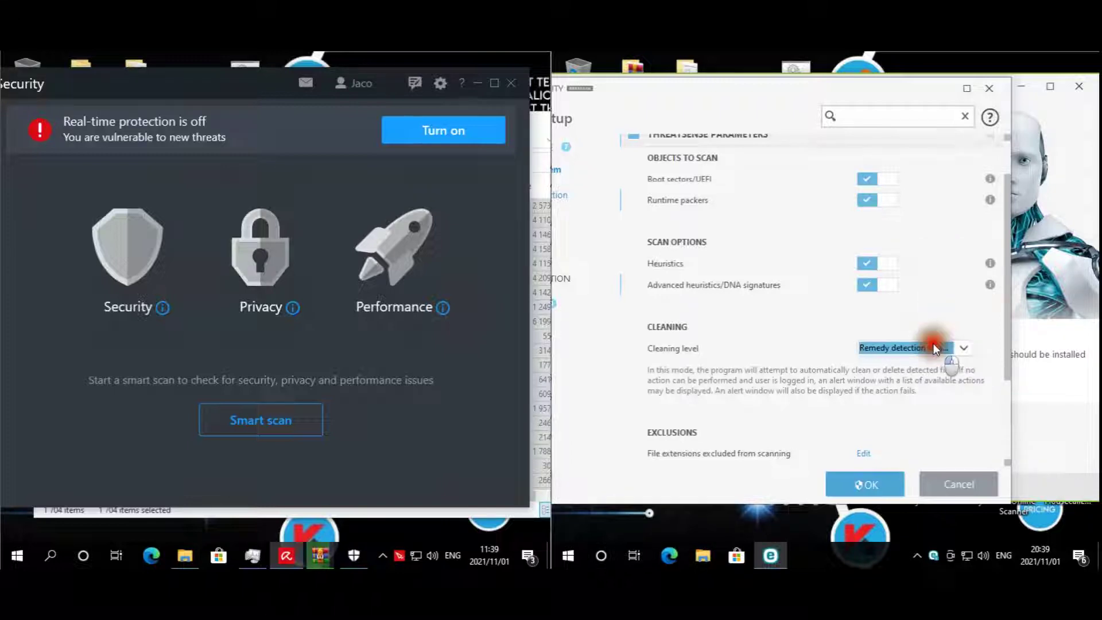
{"action": "left_click", "coordinate": [940, 292]}
{"action": "scroll", "coordinate": [769, 367], "scroll_direction": "down", "scroll_amount": 5}
{"action": "left_click", "coordinate": [865, 327]}
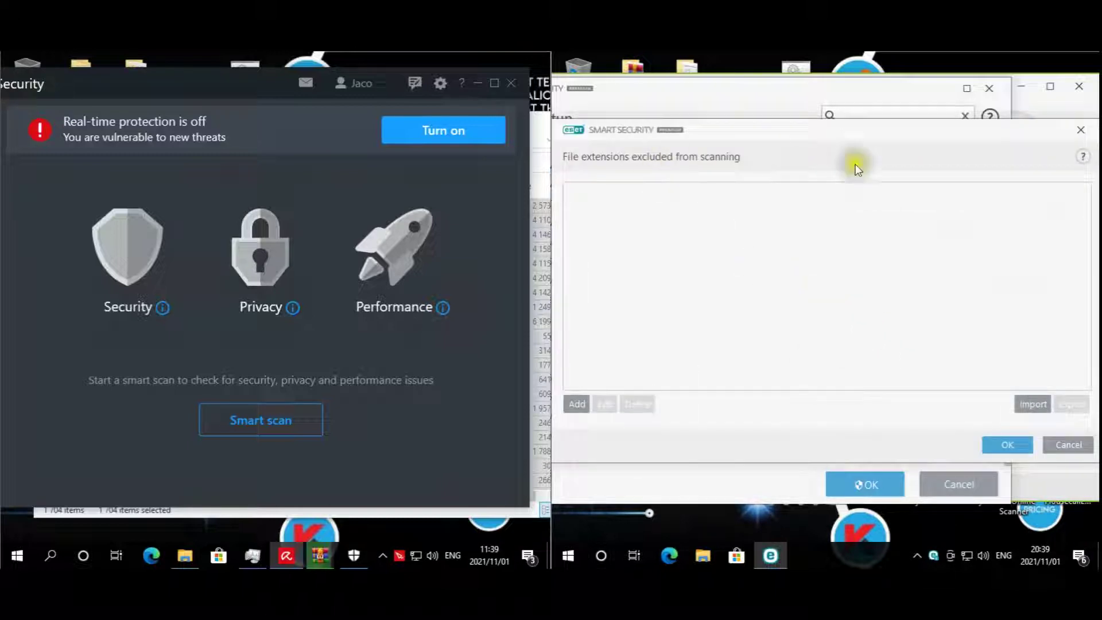
{"action": "left_click", "coordinate": [1065, 446]}
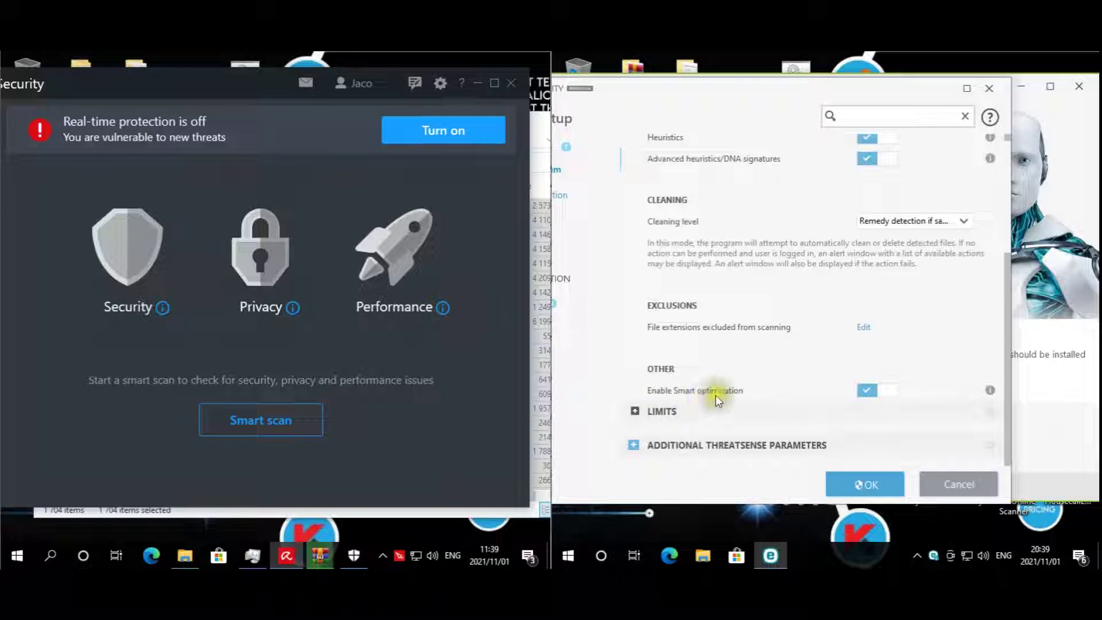
Examine the ThreatSense object and archive scan limits and the additional ThreatSense parameters for new, modified and executed files.
{"action": "left_click", "coordinate": [635, 411]}
{"action": "scroll", "coordinate": [712, 338], "scroll_direction": "down", "scroll_amount": 3}
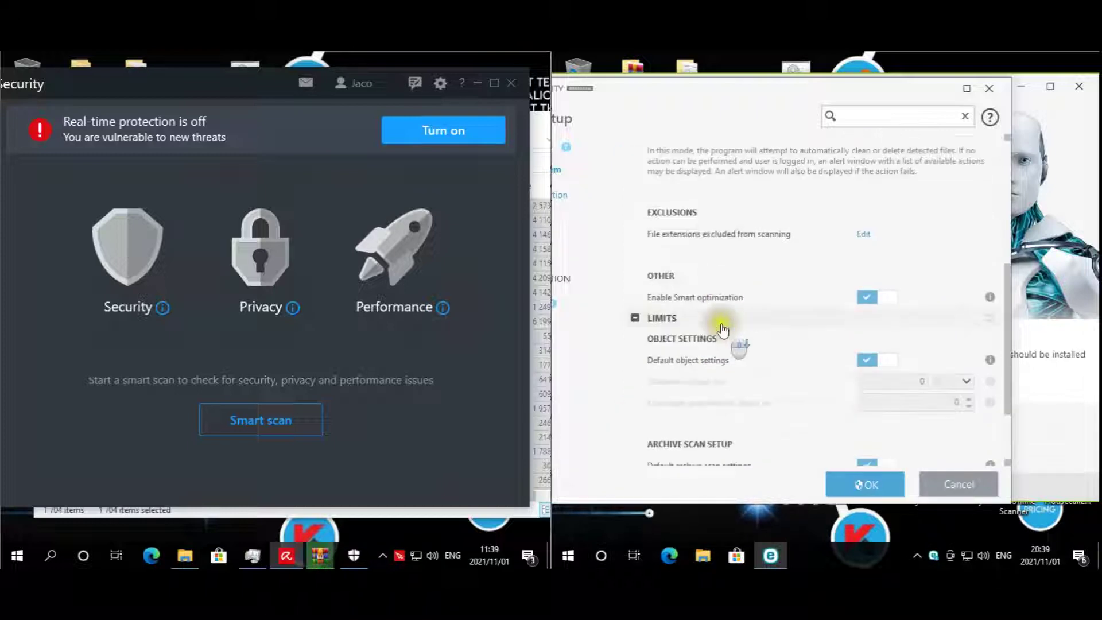
{"action": "scroll", "coordinate": [722, 328], "scroll_direction": "down", "scroll_amount": 3}
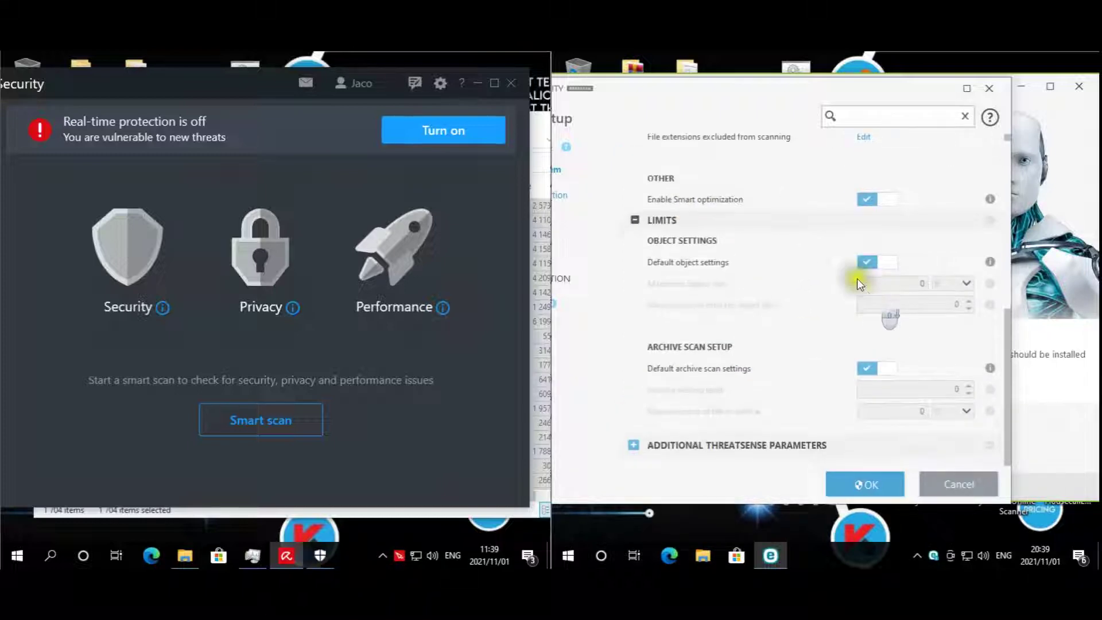
{"action": "left_click", "coordinate": [705, 445]}
{"action": "scroll", "coordinate": [762, 258], "scroll_direction": "down", "scroll_amount": 8}
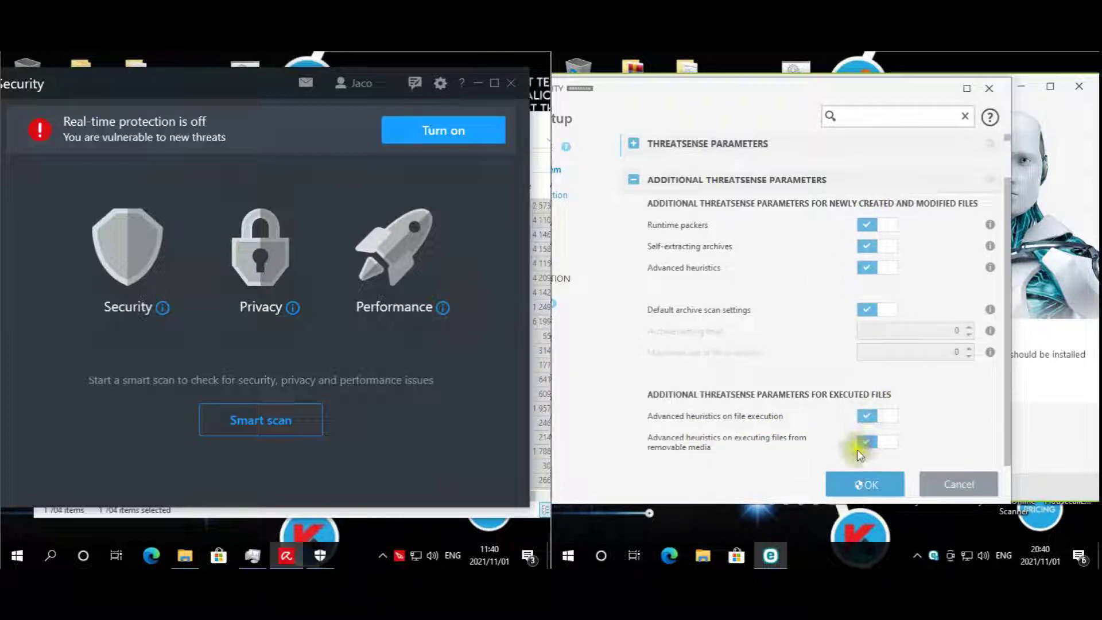
Review the Cloud-based protection settings, including the automatic submission options for detected and suspicious samples.
{"action": "left_click_drag", "start_coordinate": [728, 95], "coordinate": [778, 81]}
{"action": "key", "text": "Down"}
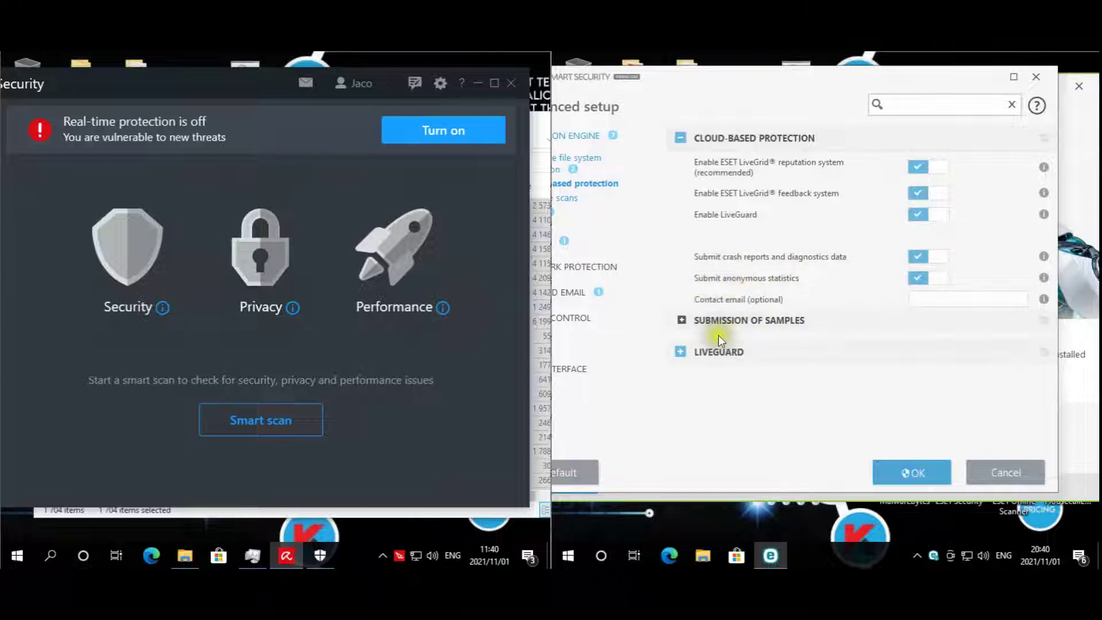
{"action": "left_click", "coordinate": [693, 320]}
{"action": "scroll", "coordinate": [837, 257], "scroll_direction": "down", "scroll_amount": 1}
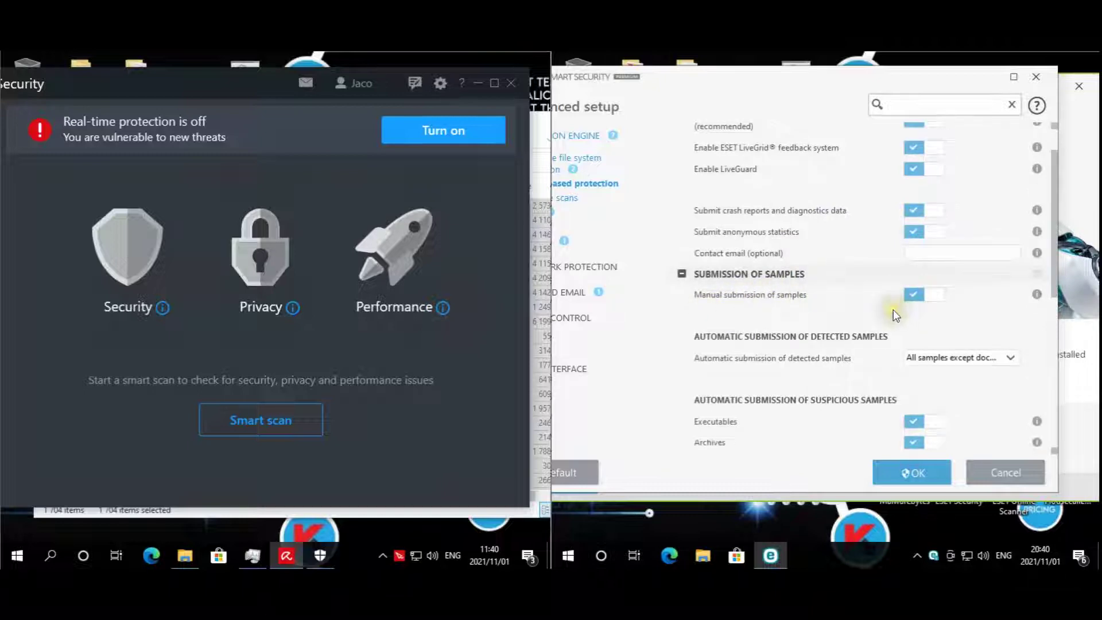
{"action": "scroll", "coordinate": [895, 310], "scroll_direction": "down", "scroll_amount": 3}
{"action": "scroll", "coordinate": [921, 197], "scroll_direction": "down", "scroll_amount": 1}
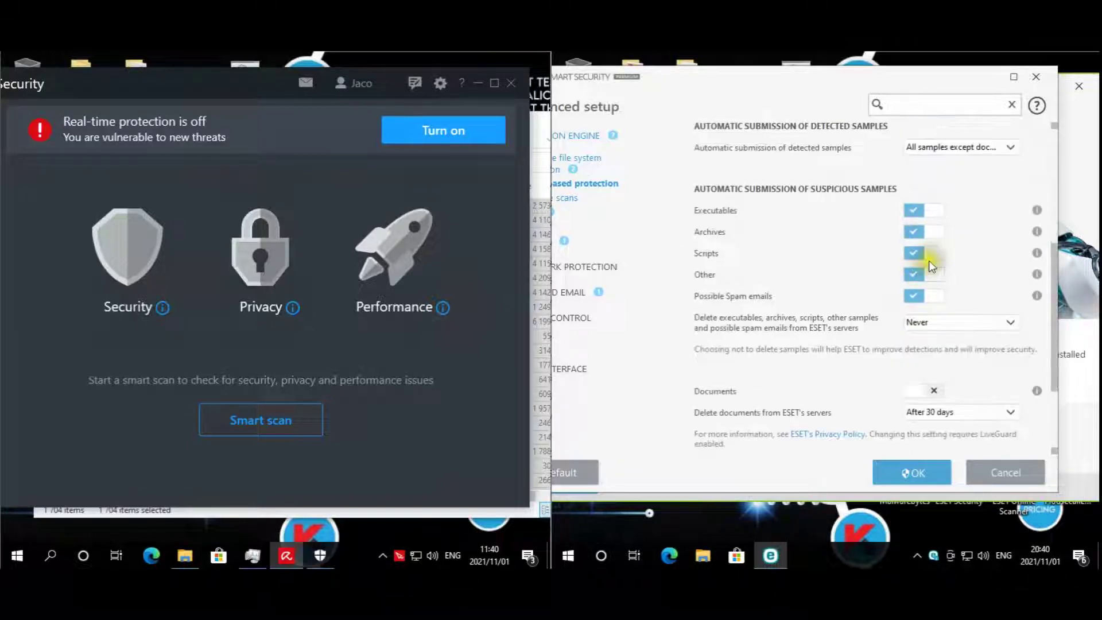
{"action": "scroll", "coordinate": [931, 306], "scroll_direction": "down", "scroll_amount": 3}
Check LiveGuard's choices for action after detection and proactive protection, along with its maximum wait time setting.
{"action": "left_click", "coordinate": [714, 437]}
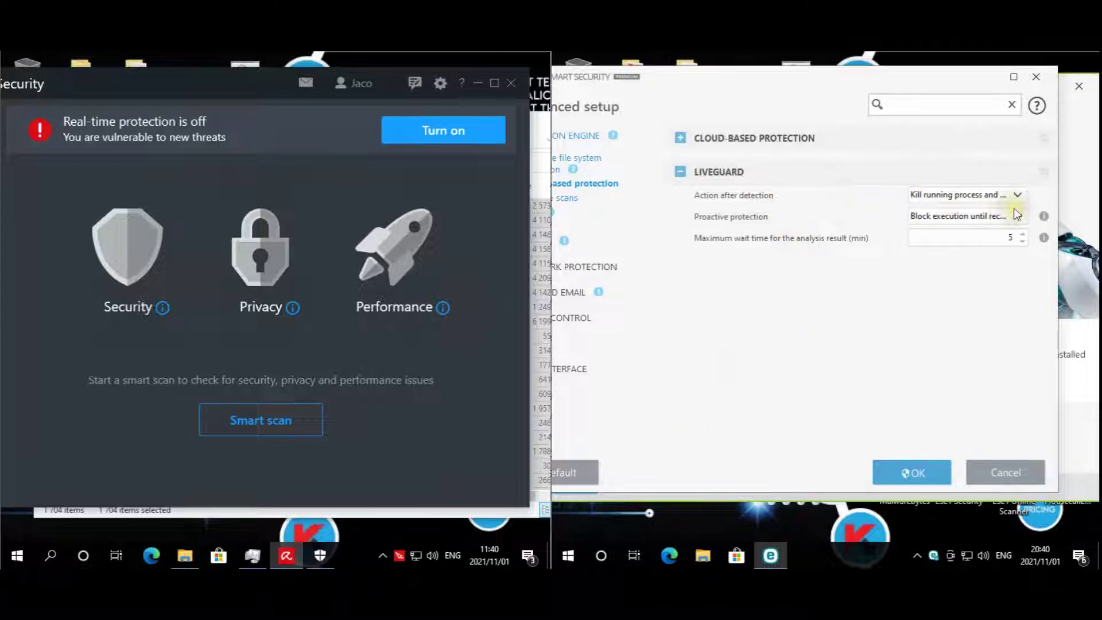
{"action": "left_click", "coordinate": [1020, 194]}
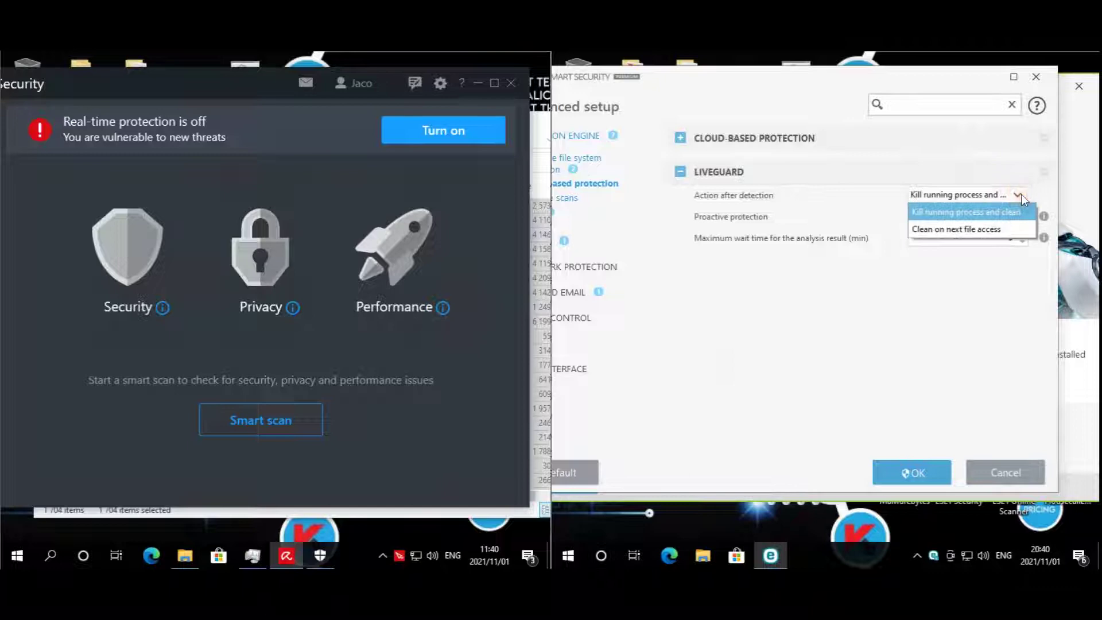
{"action": "left_click", "coordinate": [1007, 158]}
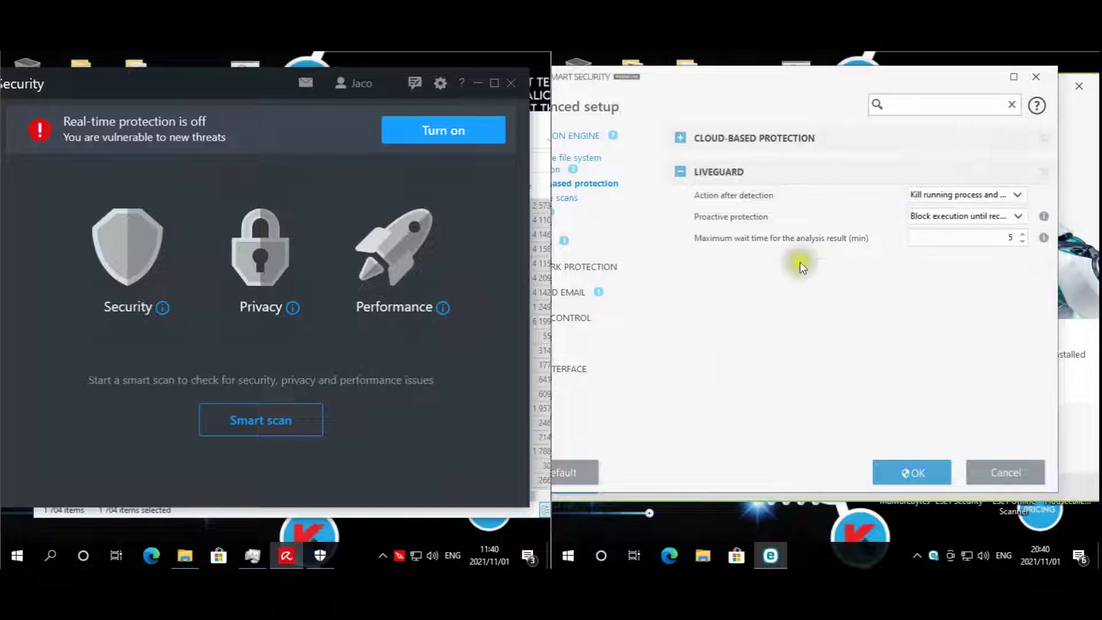
{"action": "left_click", "coordinate": [1025, 218]}
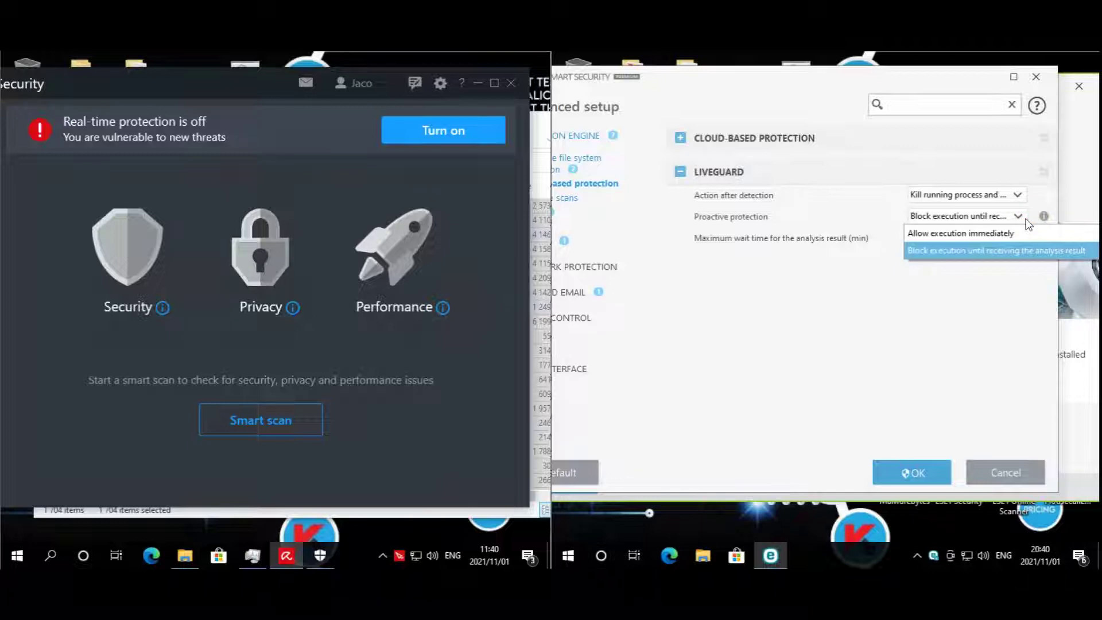
{"action": "left_click", "coordinate": [849, 328]}
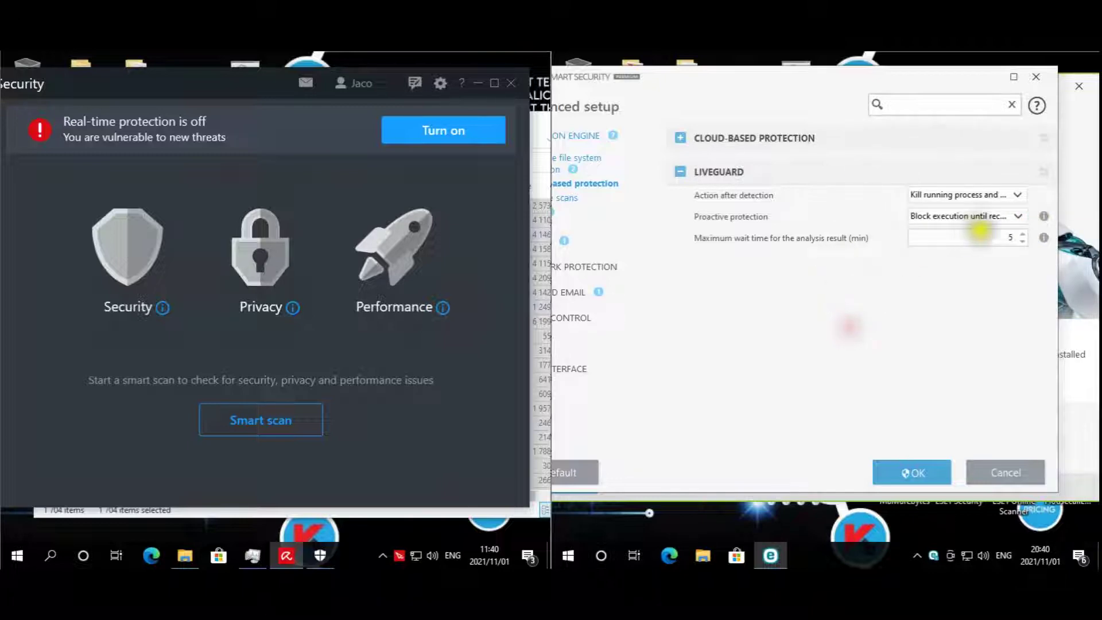
{"action": "left_click", "coordinate": [1021, 235]}
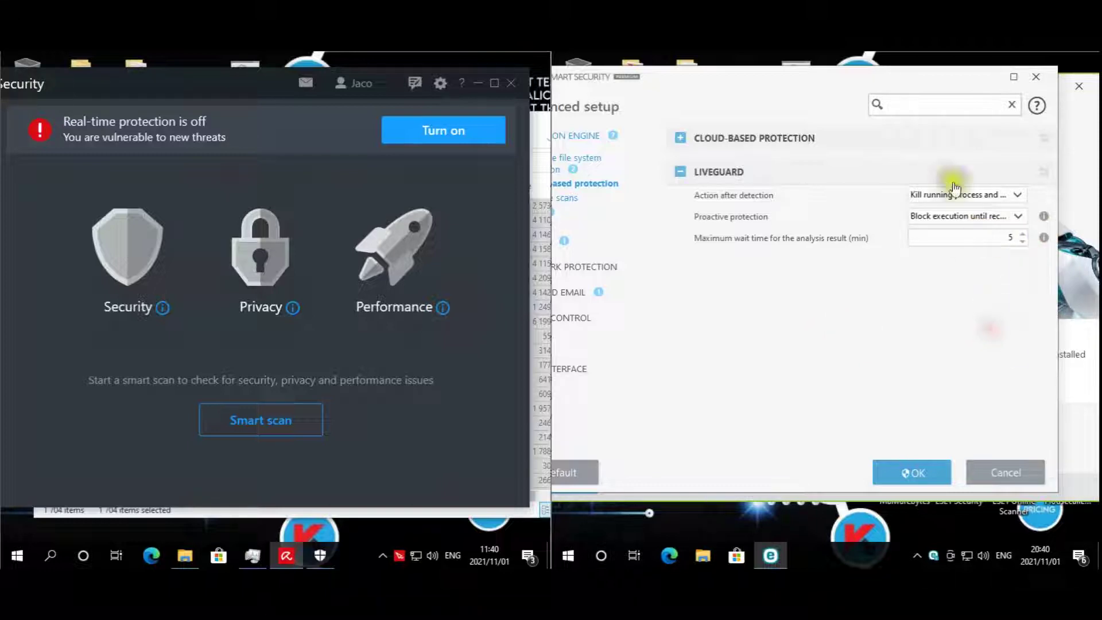
Bring the whole Advanced setup window into view and review the Malware scans and HIPS pages, including the Deep Behavioral Inspection exclusions.
{"action": "left_click_drag", "start_coordinate": [787, 87], "coordinate": [832, 79]}
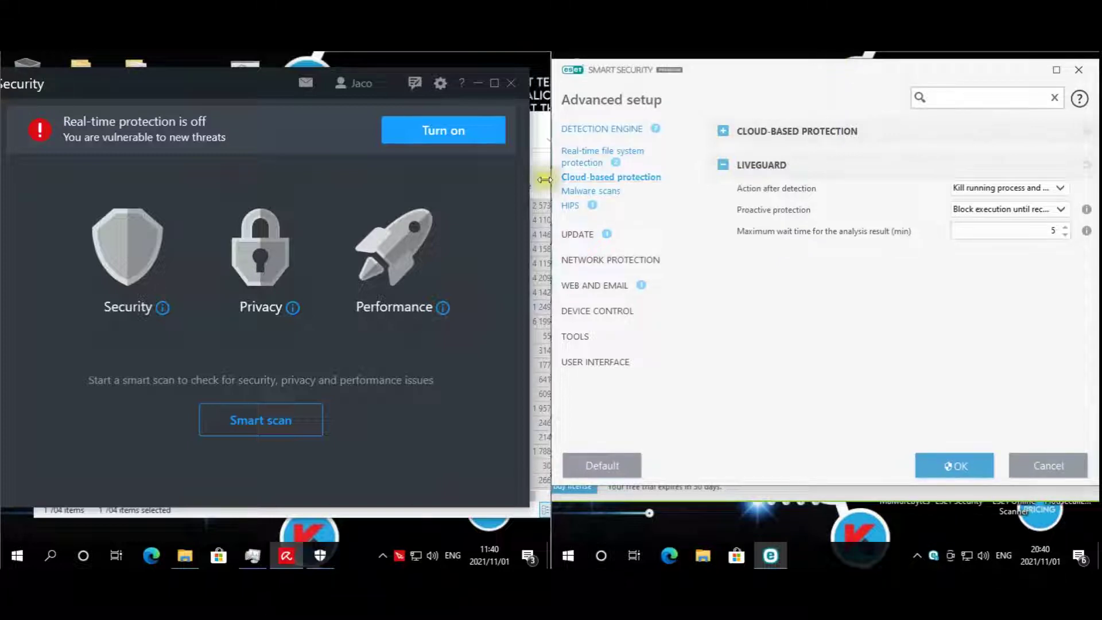
{"action": "left_click", "coordinate": [613, 193]}
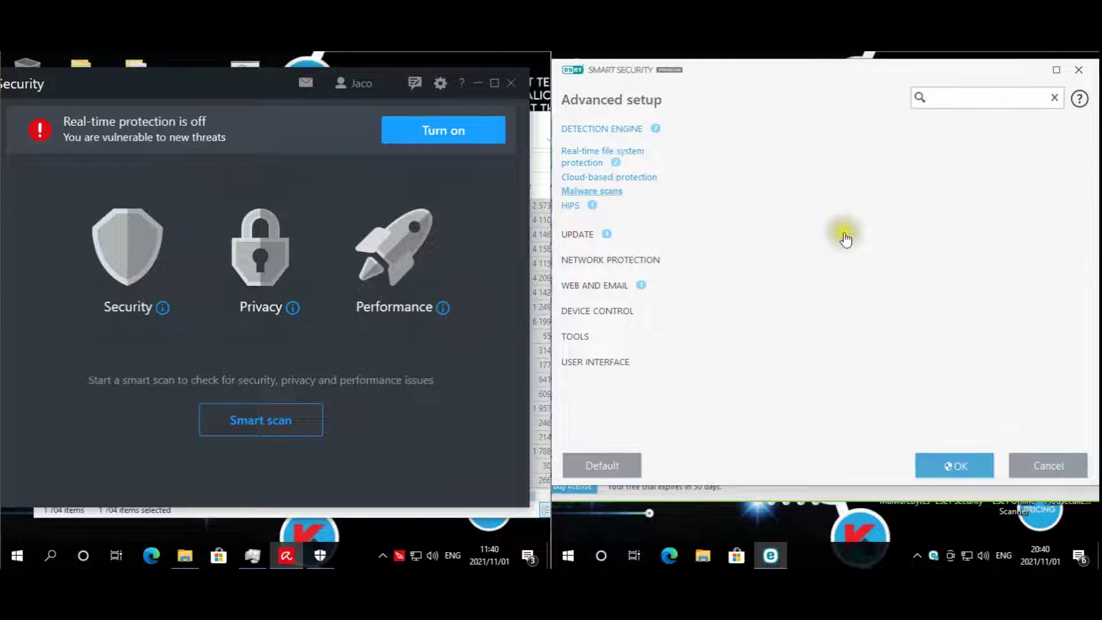
{"action": "left_click", "coordinate": [573, 208]}
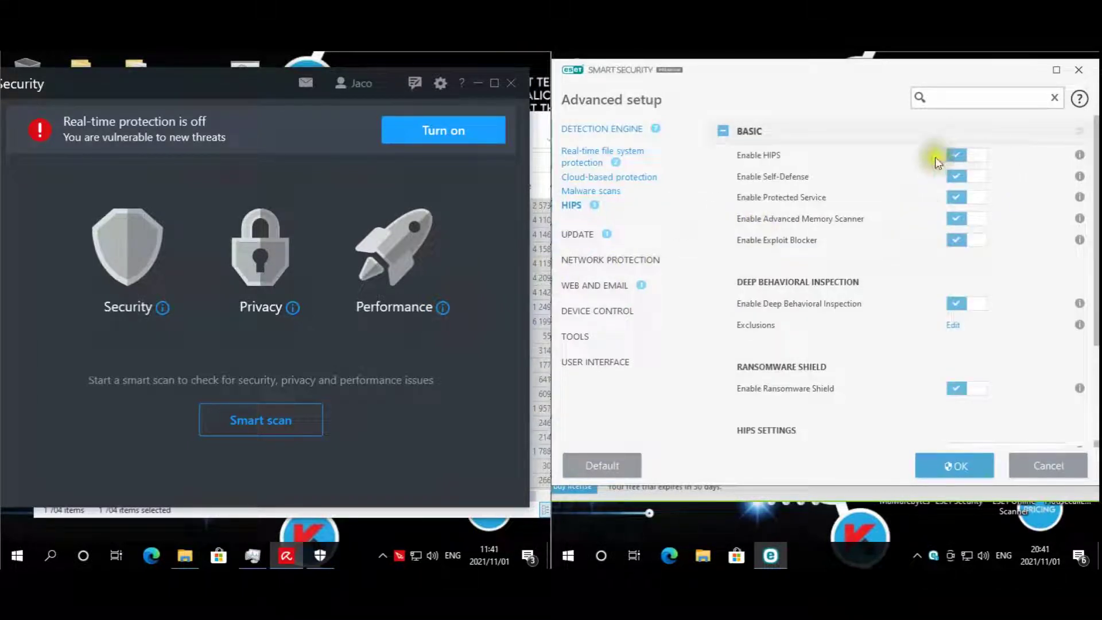
{"action": "scroll", "coordinate": [981, 169], "scroll_direction": "down", "scroll_amount": 1}
{"action": "left_click", "coordinate": [955, 313]}
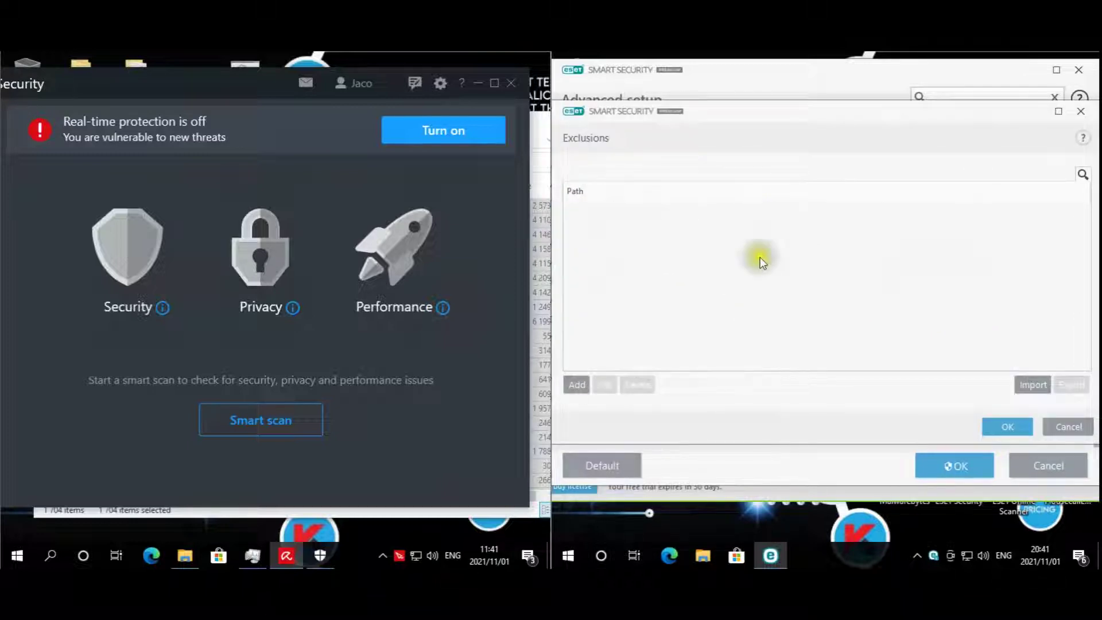
{"action": "left_click", "coordinate": [1005, 426]}
{"action": "scroll", "coordinate": [971, 287], "scroll_direction": "down", "scroll_amount": 4}
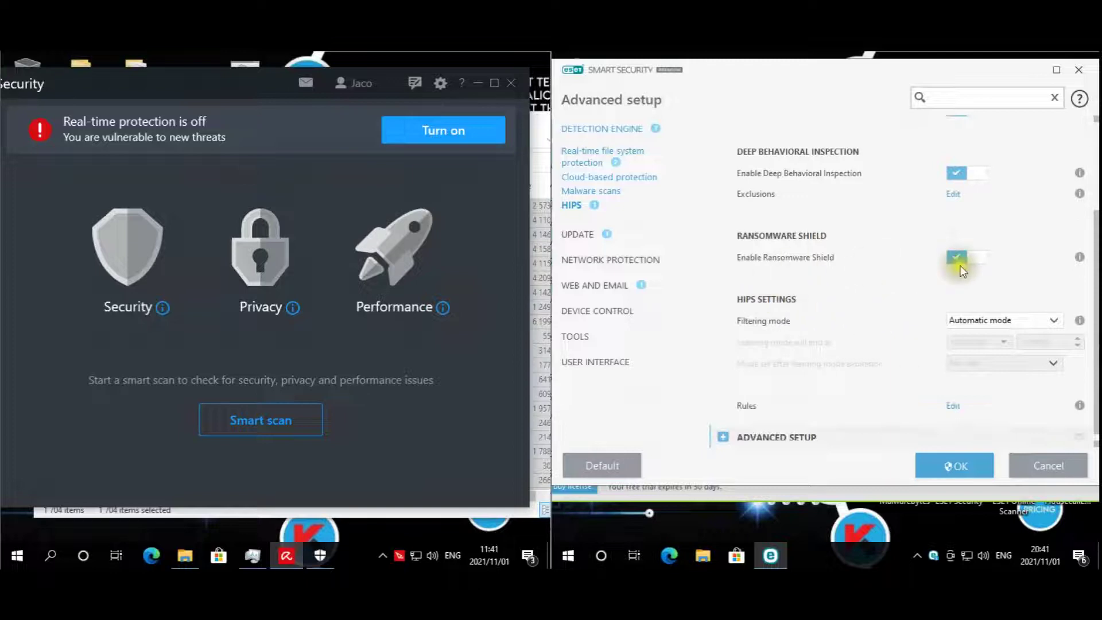
{"action": "scroll", "coordinate": [1011, 258], "scroll_direction": "down", "scroll_amount": 1}
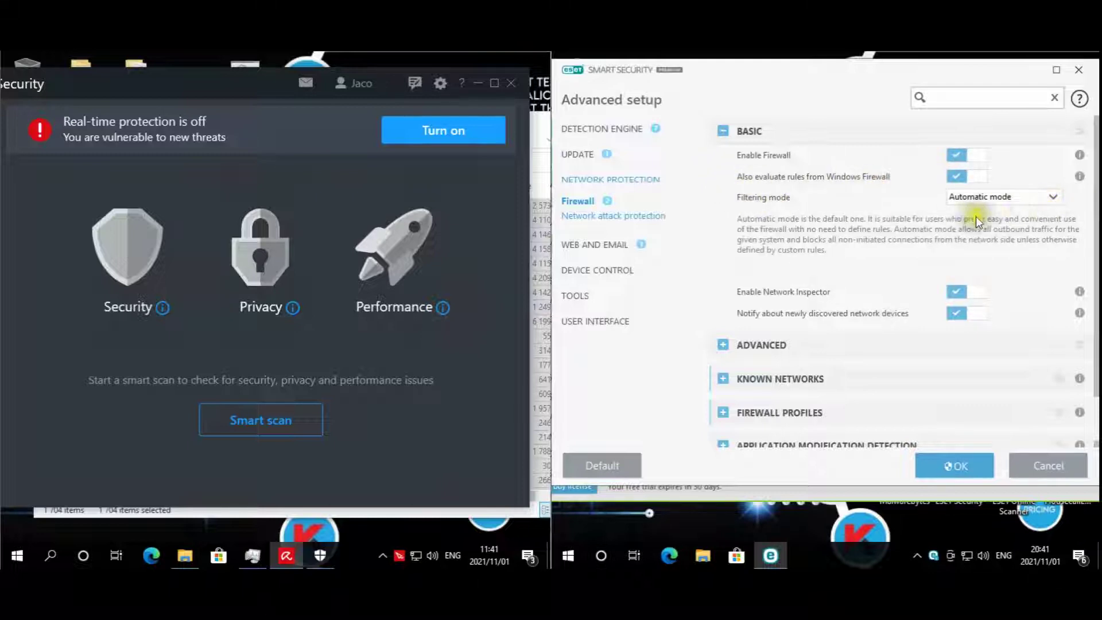
Review the Firewall's basic and advanced settings, known networks, firewall profiles and application modification detection.
{"action": "scroll", "coordinate": [803, 258], "scroll_direction": "down", "scroll_amount": 1}
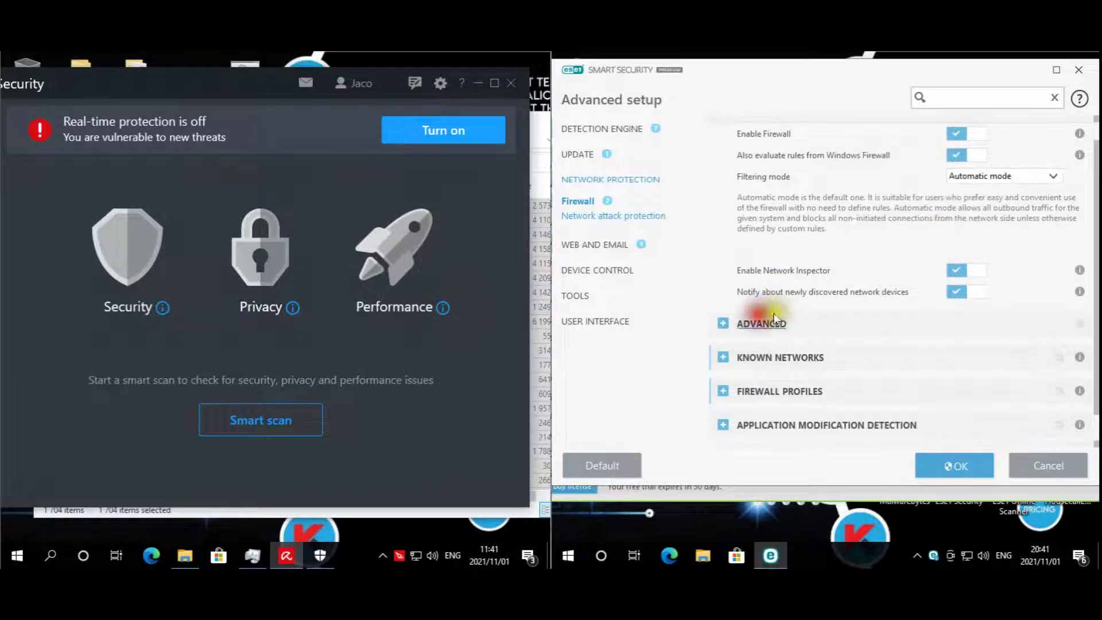
{"action": "left_click", "coordinate": [757, 322]}
{"action": "left_click", "coordinate": [752, 230]}
{"action": "scroll", "coordinate": [910, 197], "scroll_direction": "down", "scroll_amount": 3}
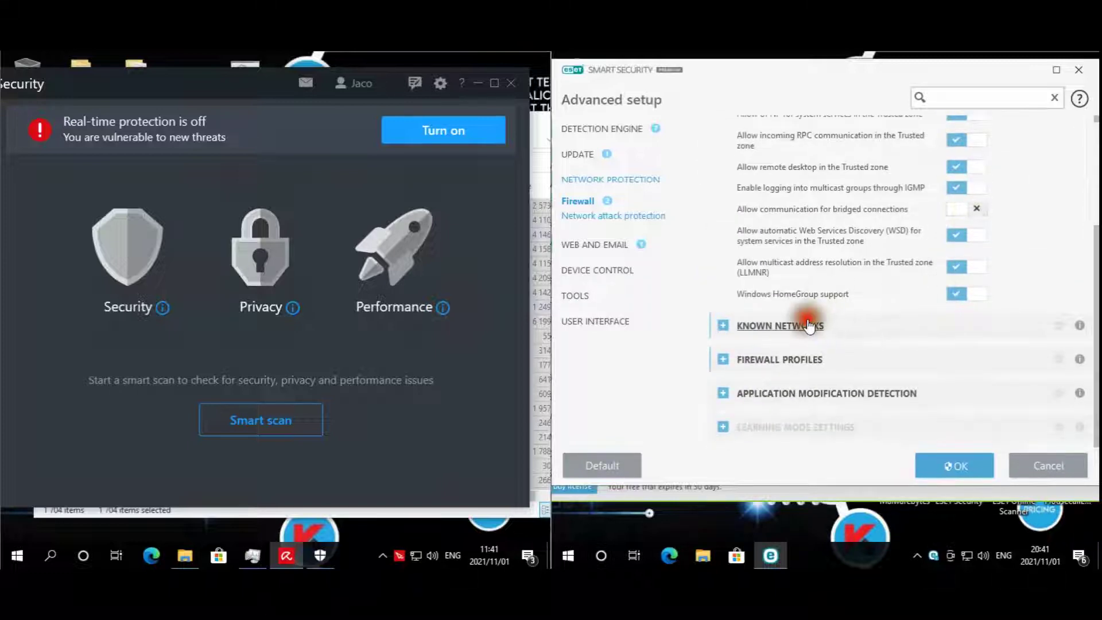
{"action": "left_click", "coordinate": [766, 326]}
{"action": "left_click", "coordinate": [795, 276]}
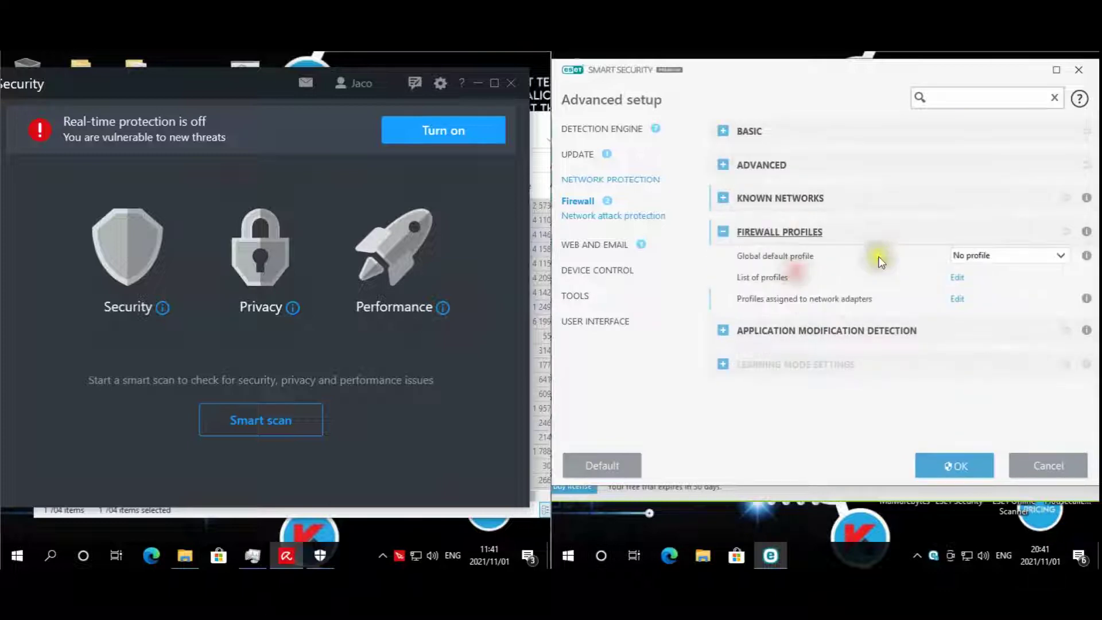
{"action": "left_click", "coordinate": [800, 328]}
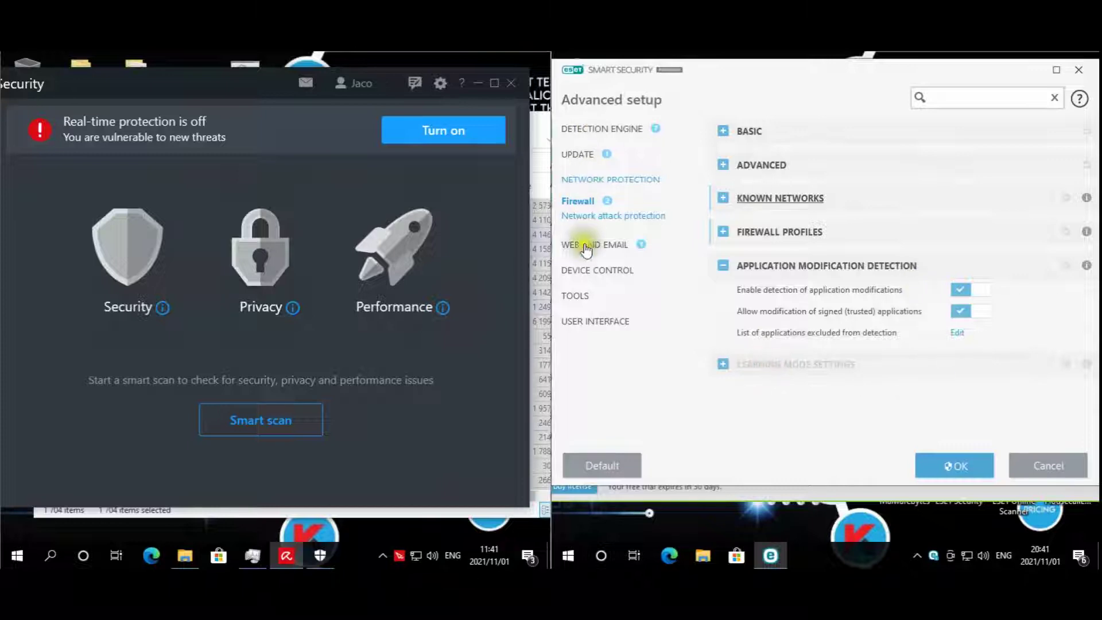
Examine Network attack protection, including the intrusion detection and packet inspection options under its advanced options.
{"action": "left_click", "coordinate": [591, 218]}
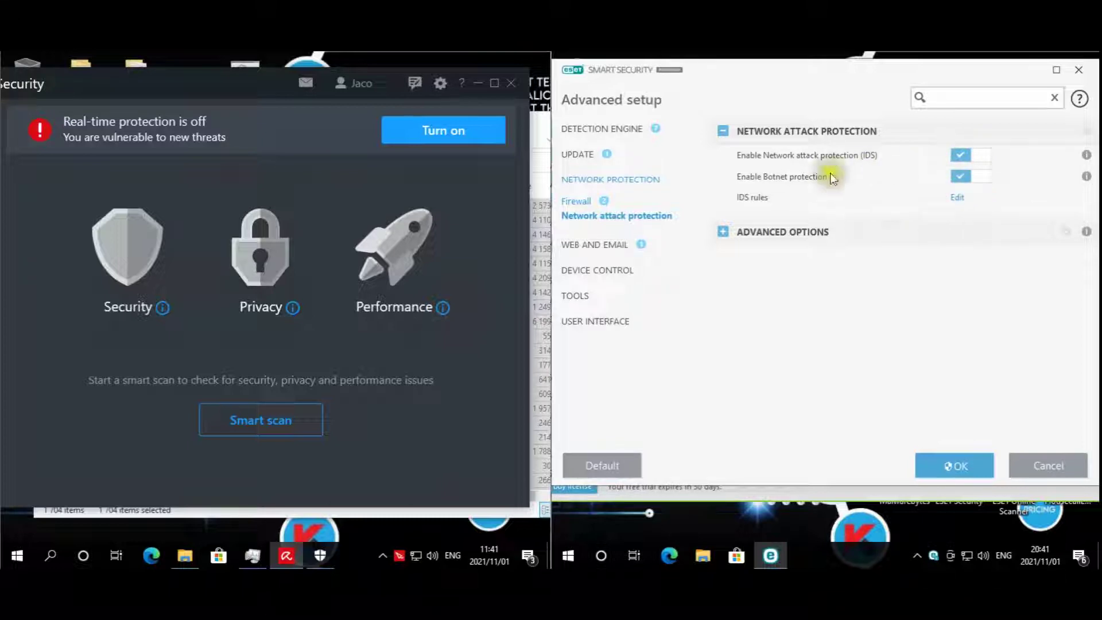
{"action": "left_click", "coordinate": [783, 232]}
{"action": "left_click", "coordinate": [773, 195]}
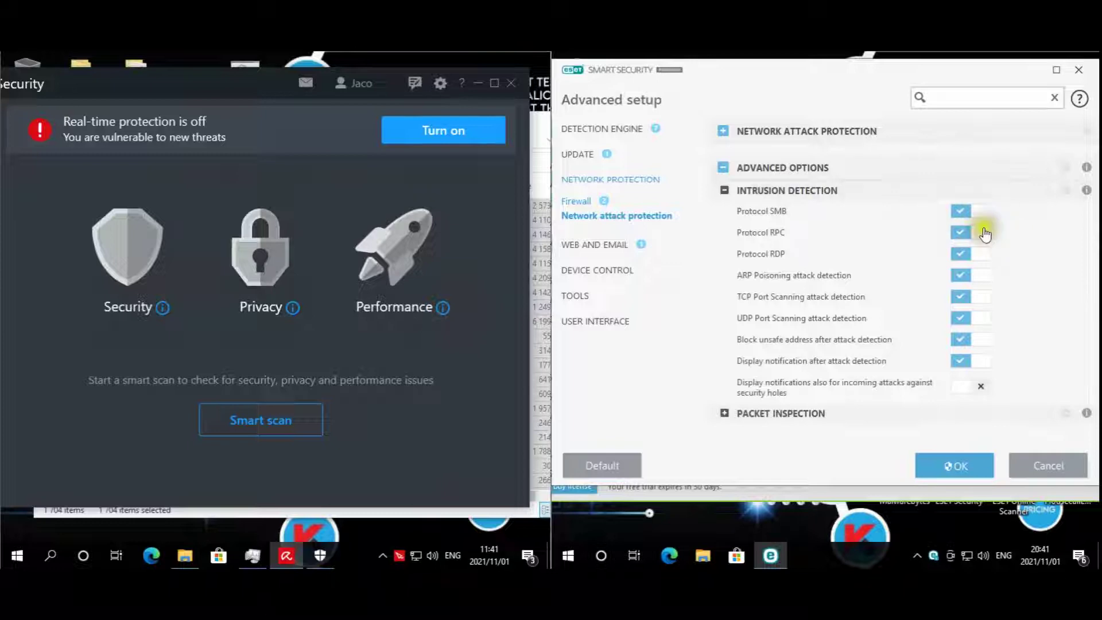
{"action": "left_click", "coordinate": [804, 421]}
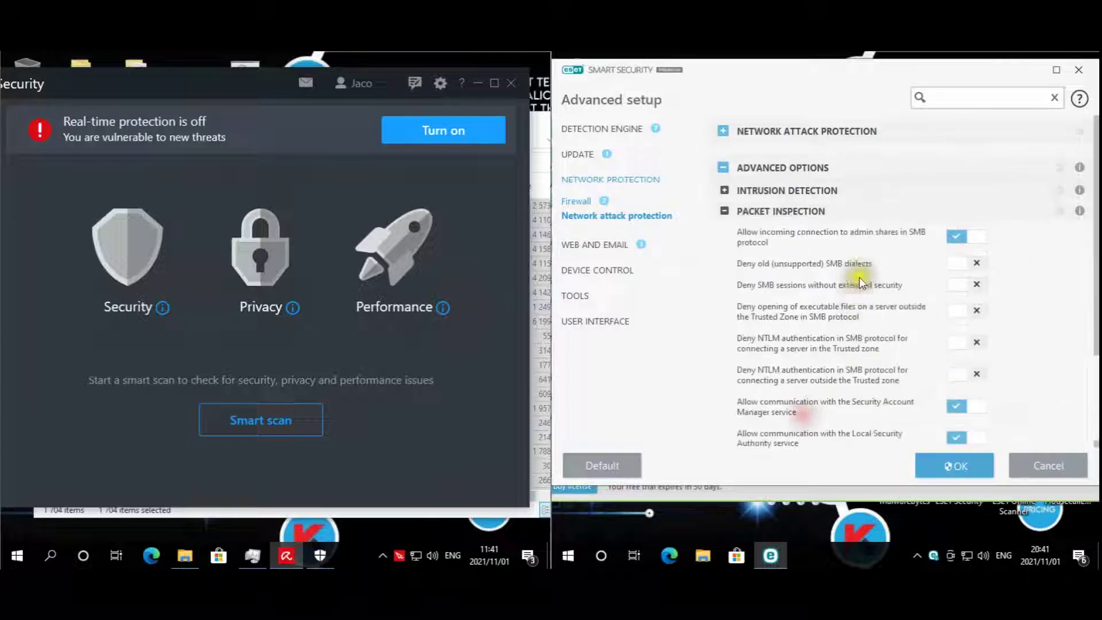
{"action": "scroll", "coordinate": [898, 223], "scroll_direction": "down", "scroll_amount": 1}
{"action": "scroll", "coordinate": [901, 223], "scroll_direction": "down", "scroll_amount": 2}
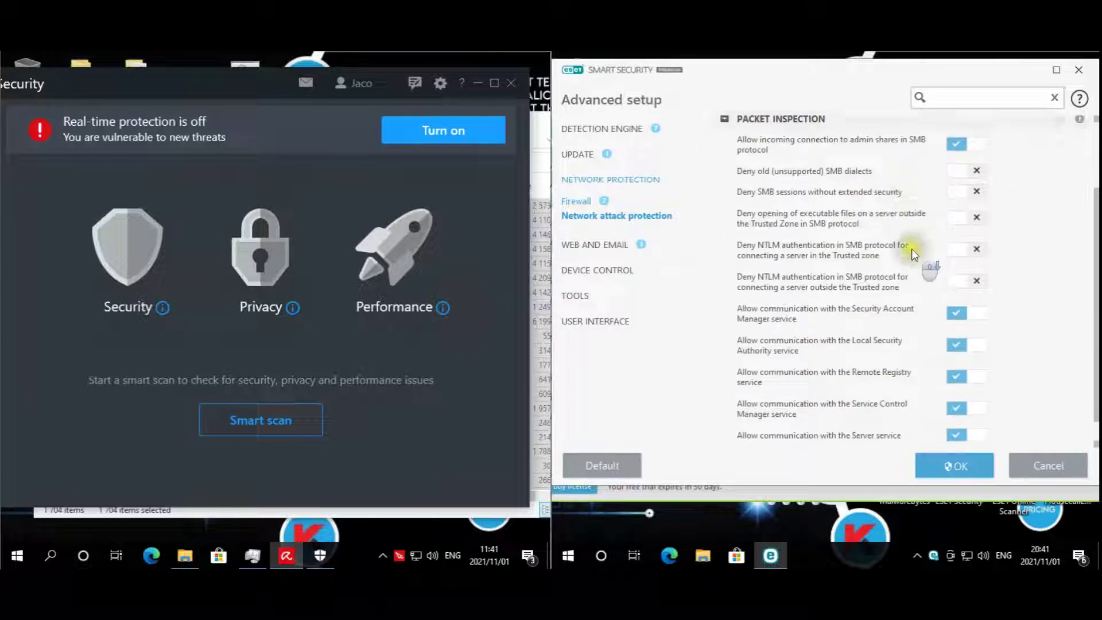
Review ESET's Web access protection settings: the basic options, web protocols and the URL address lists, leaving the lists unedited.
{"action": "left_click", "coordinate": [610, 246]}
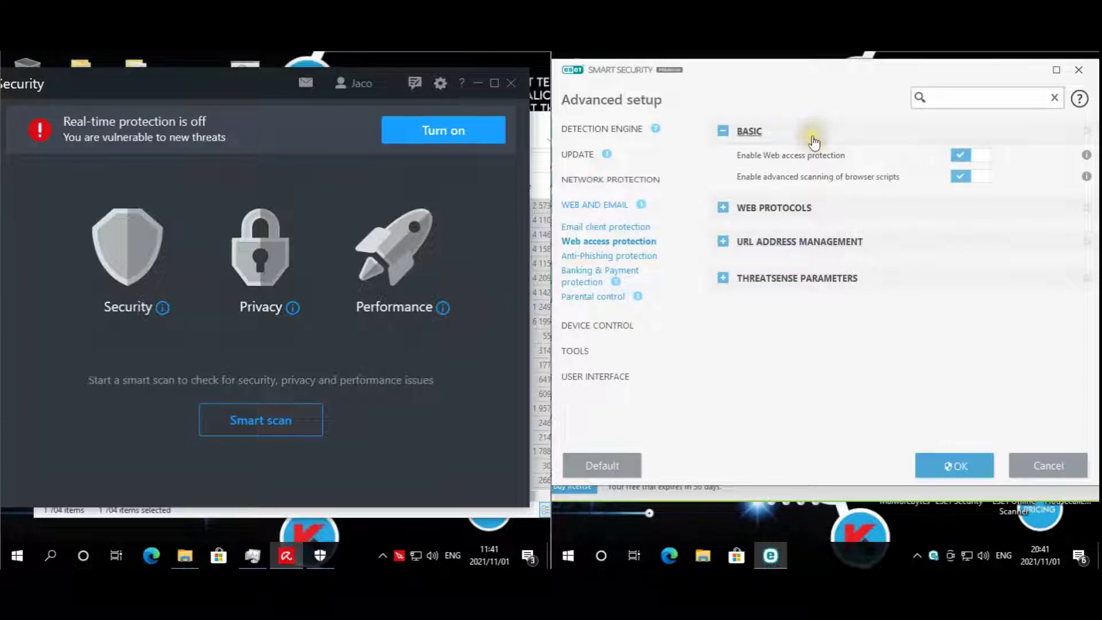
{"action": "left_click", "coordinate": [779, 210]}
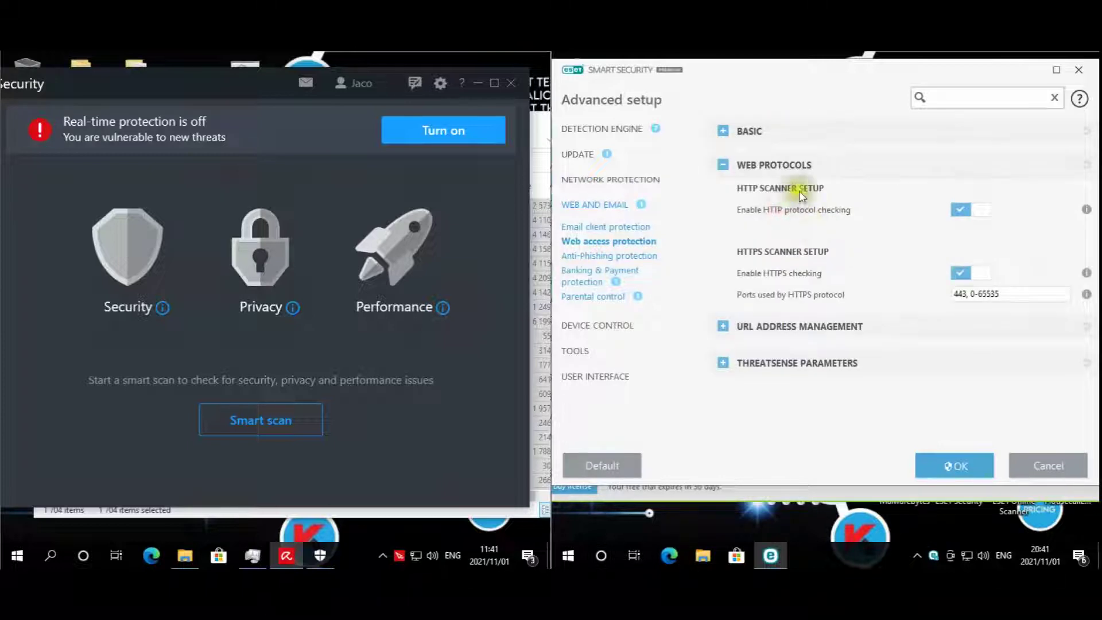
{"action": "left_click", "coordinate": [781, 327]}
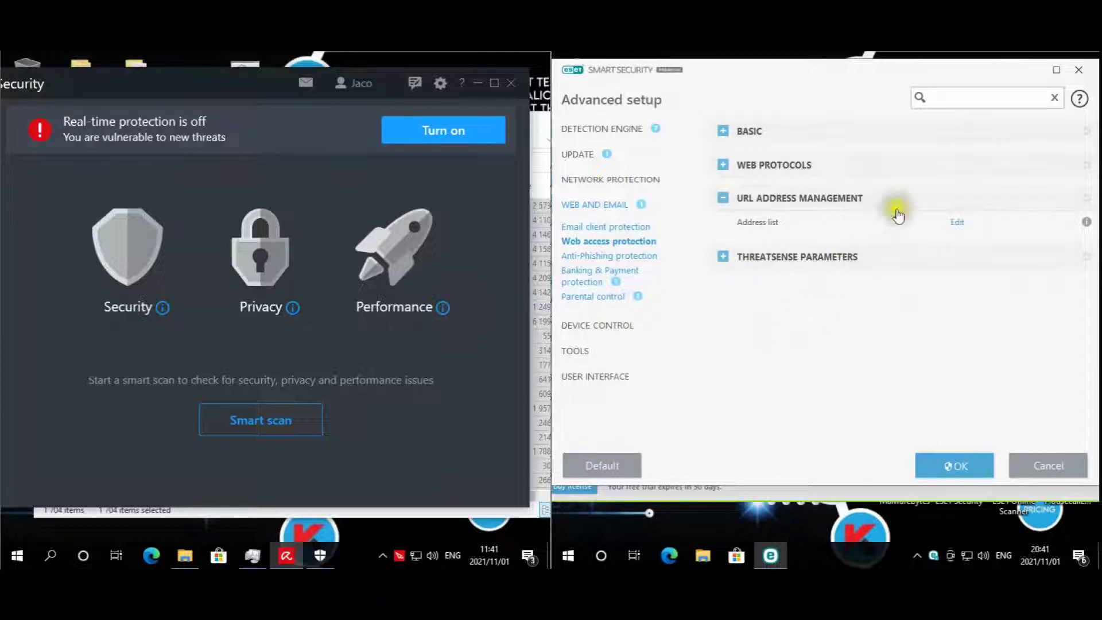
{"action": "left_click", "coordinate": [956, 223]}
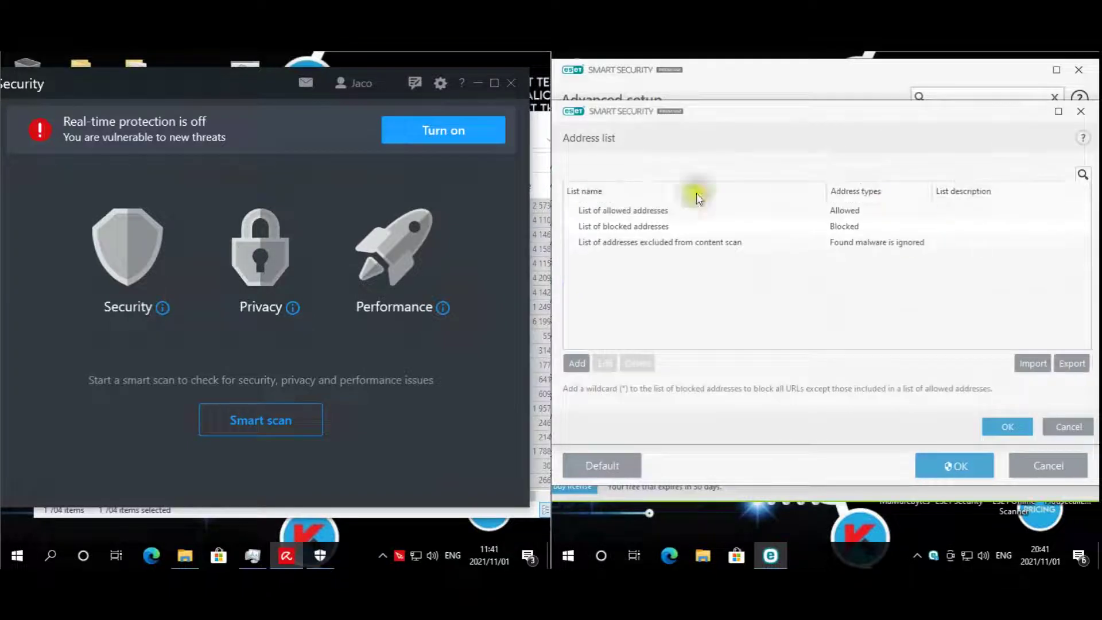
{"action": "left_click", "coordinate": [1068, 426]}
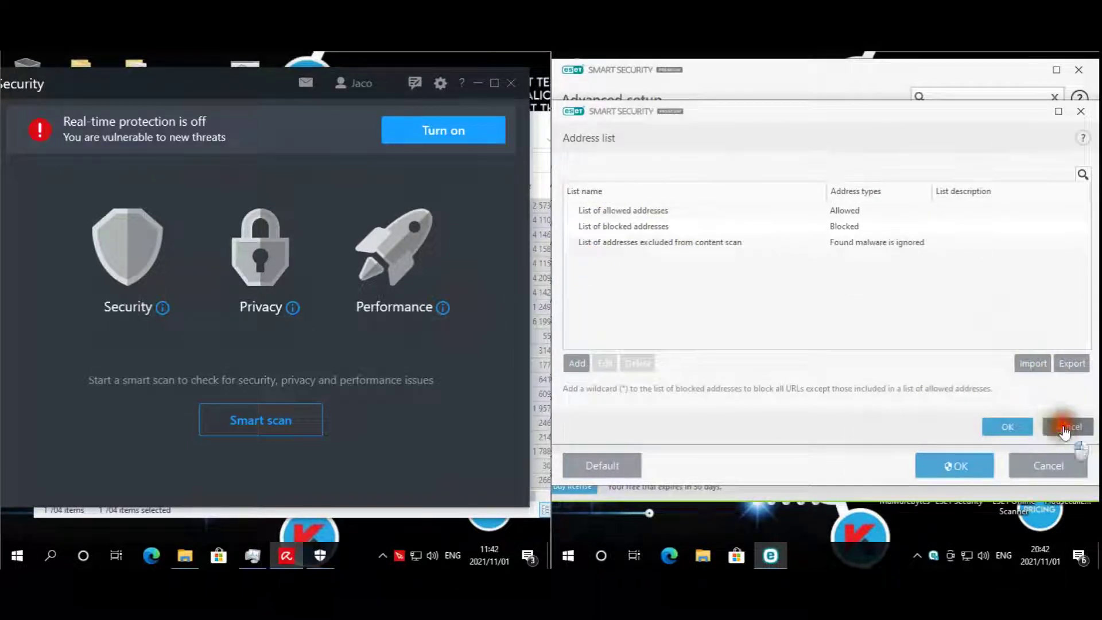
Look over the ThreatSense parameters for web access protection, including scan options and cleaning level, and close Advanced setup.
{"action": "left_click", "coordinate": [766, 258]}
{"action": "scroll", "coordinate": [991, 236], "scroll_direction": "down", "scroll_amount": 5}
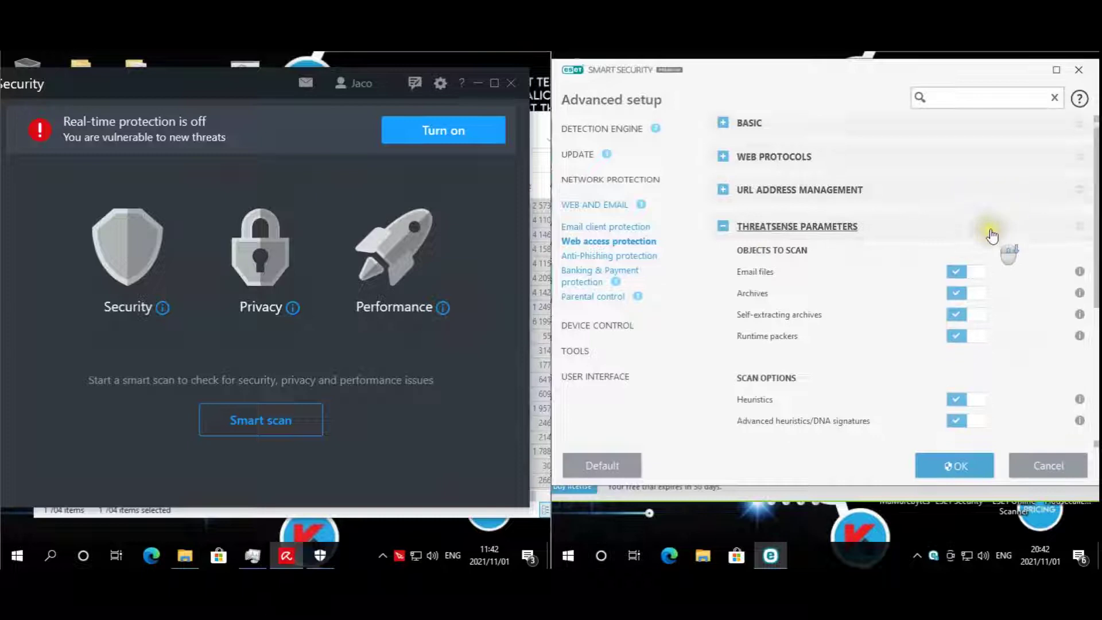
{"action": "scroll", "coordinate": [995, 159], "scroll_direction": "down", "scroll_amount": 2}
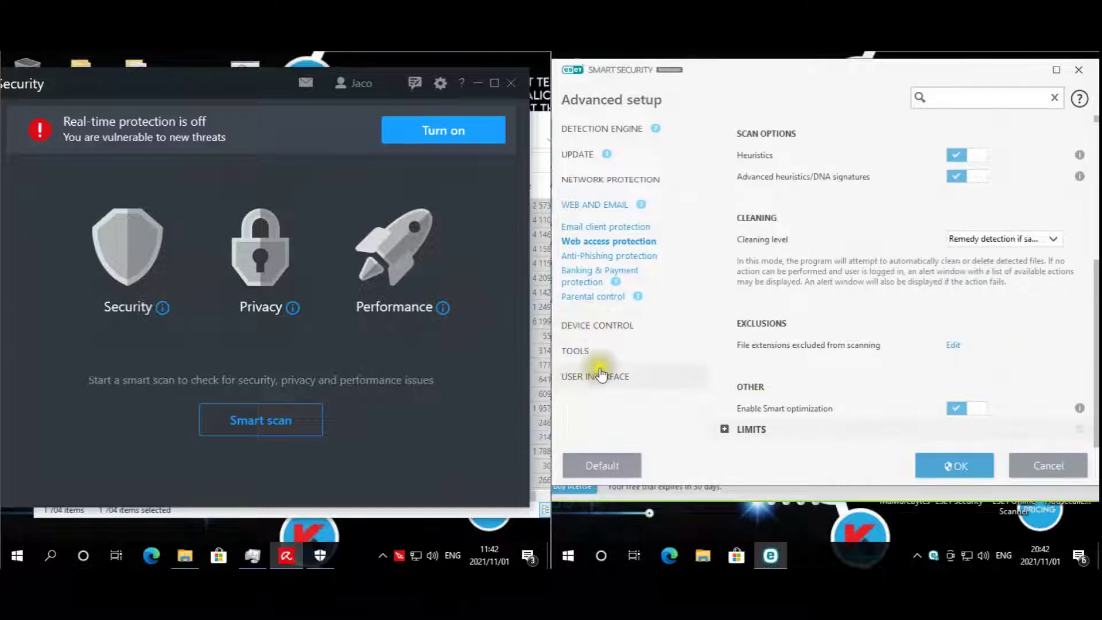
{"action": "left_click", "coordinate": [954, 463]}
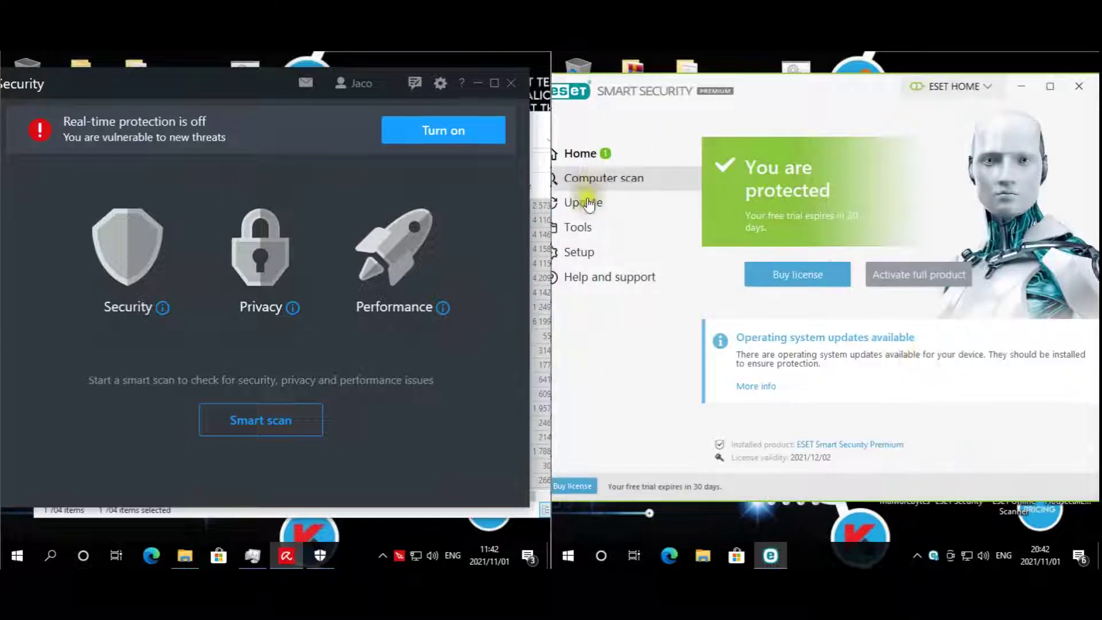
Review the Computer protection and Internet protection modules in ESET's Setup section.
{"action": "left_click", "coordinate": [595, 258]}
{"action": "left_click_drag", "start_coordinate": [828, 101], "coordinate": [779, 101]}
{"action": "left_click", "coordinate": [1021, 172]}
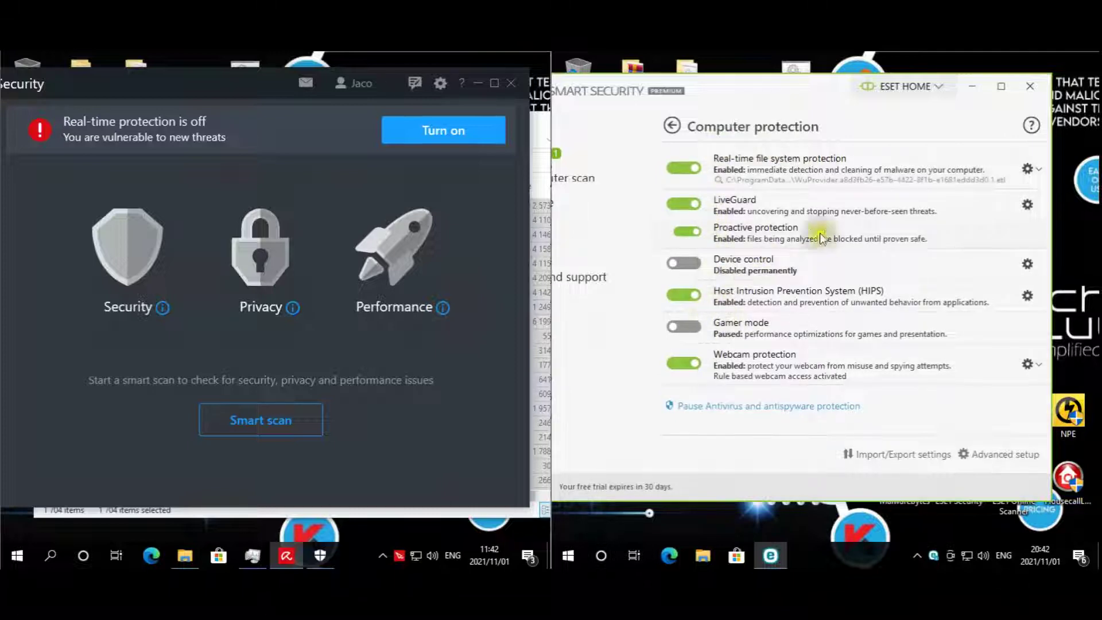
{"action": "left_click", "coordinate": [667, 130]}
{"action": "left_click", "coordinate": [759, 245]}
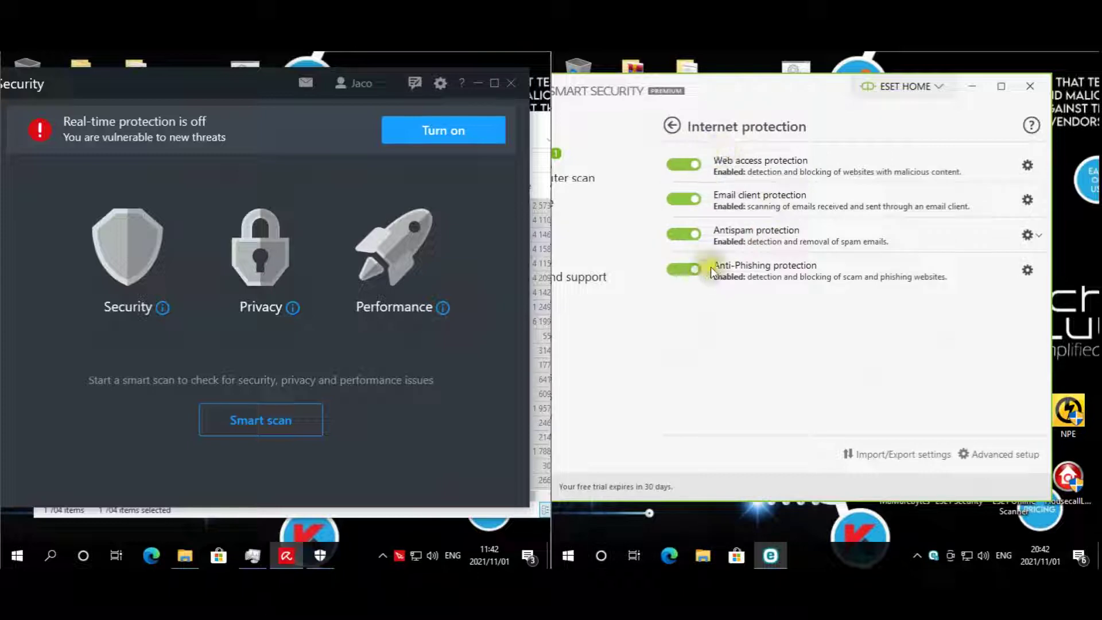
Look through ESET's Network protection and Security tools modules and return to the Setup overview.
{"action": "left_click", "coordinate": [672, 126]}
{"action": "left_click", "coordinate": [712, 304]}
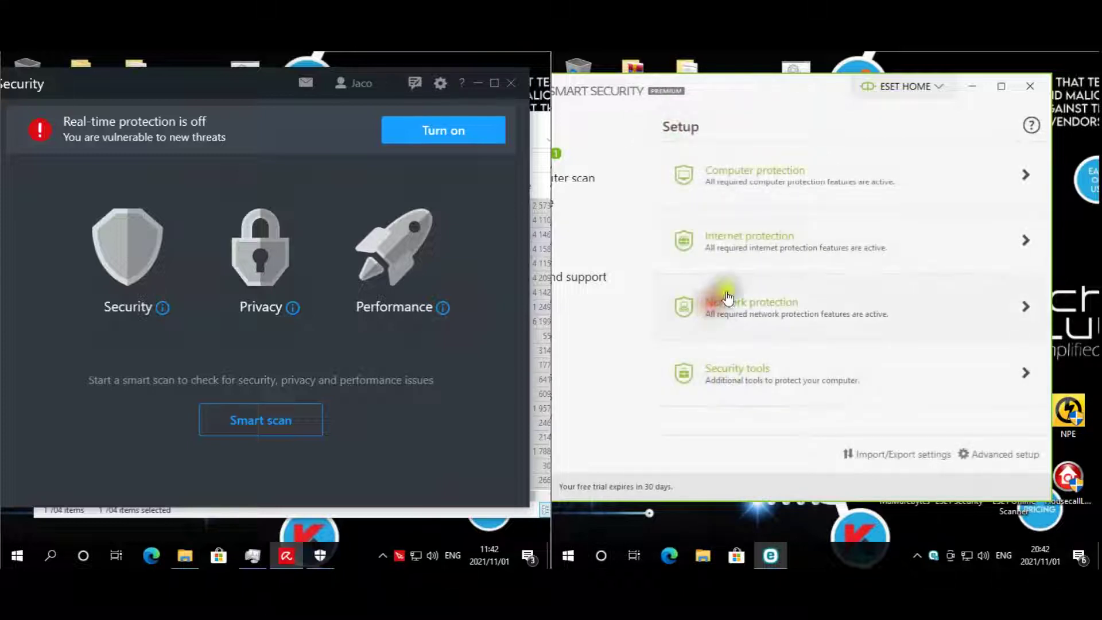
{"action": "left_click", "coordinate": [673, 126]}
{"action": "left_click", "coordinate": [770, 373]}
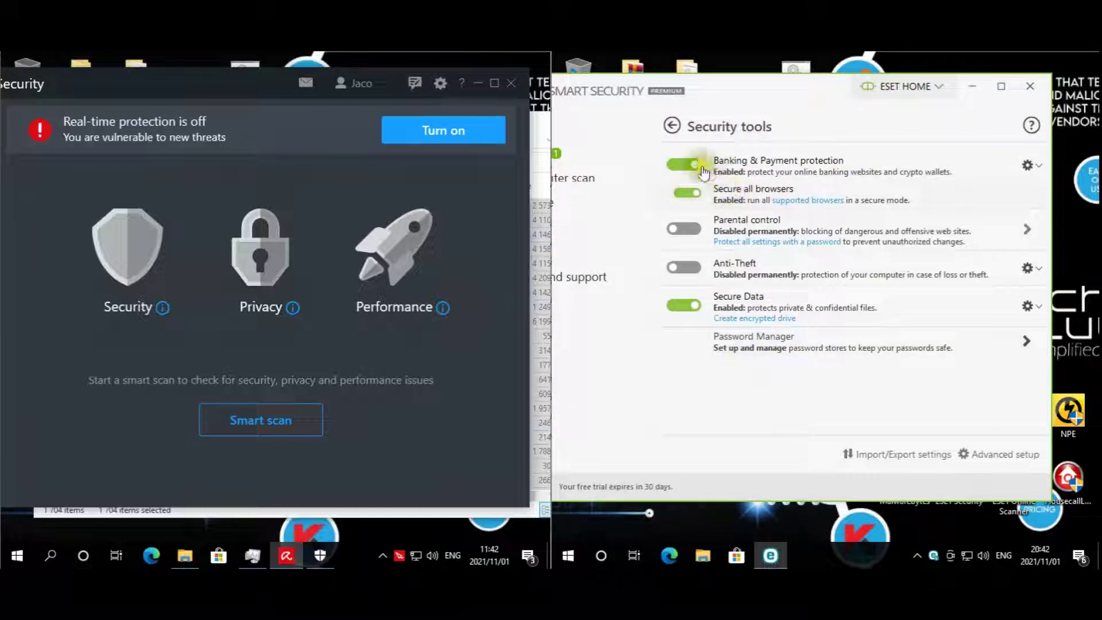
{"action": "left_click", "coordinate": [670, 126]}
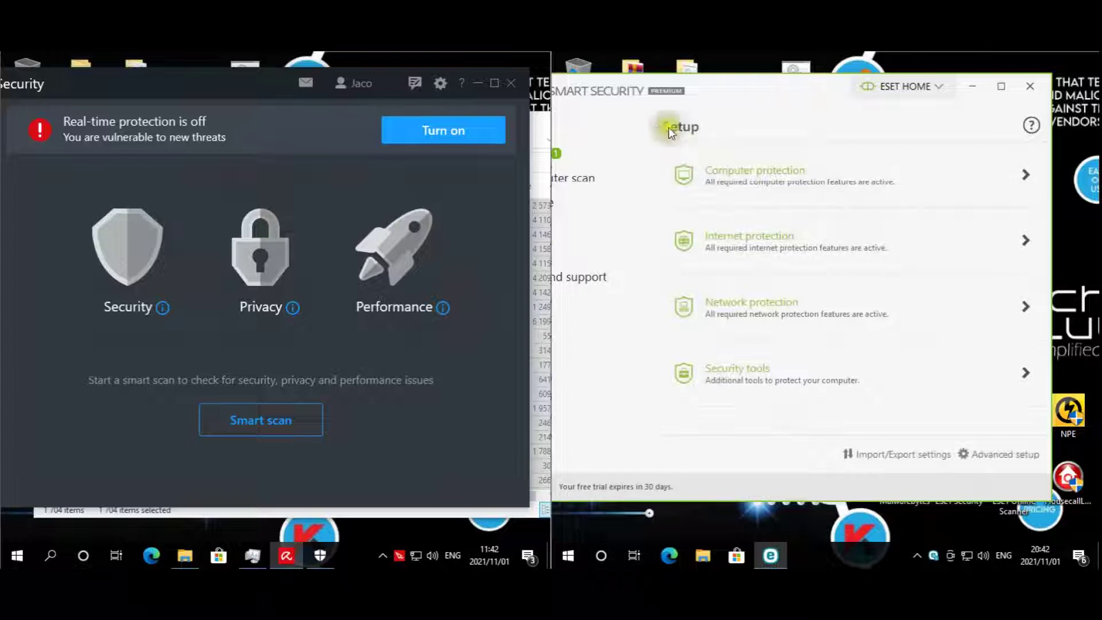
Pause ESET's antivirus and antispyware protection for 10 minutes and minimize its window.
{"action": "left_click_drag", "start_coordinate": [733, 82], "coordinate": [697, 87]}
{"action": "right_click", "coordinate": [936, 555]}
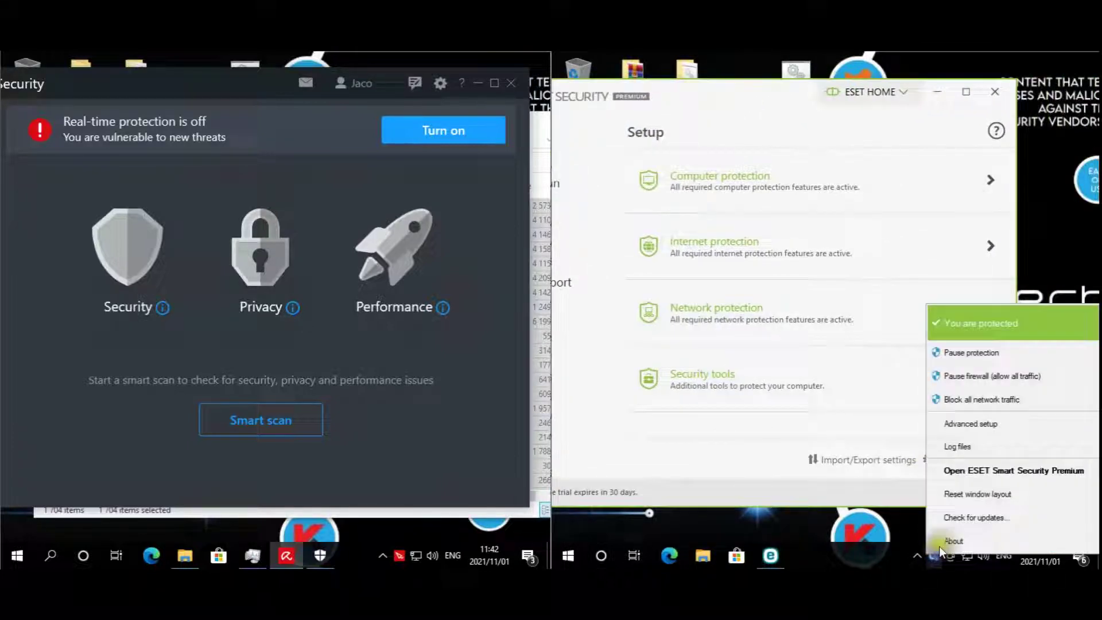
{"action": "left_click", "coordinate": [966, 353]}
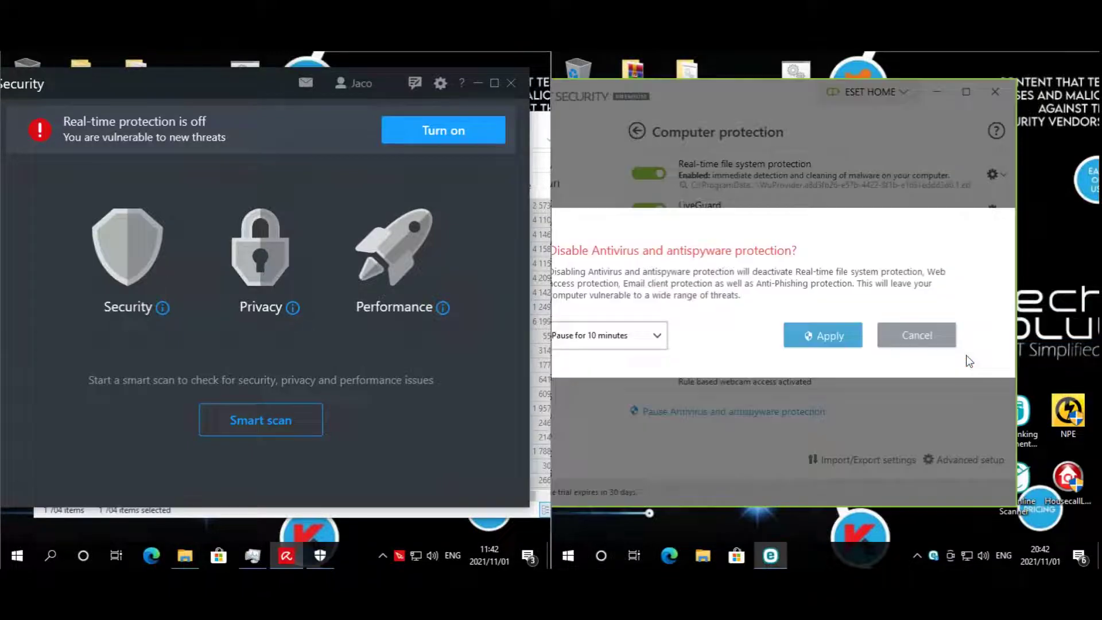
{"action": "left_click", "coordinate": [823, 334]}
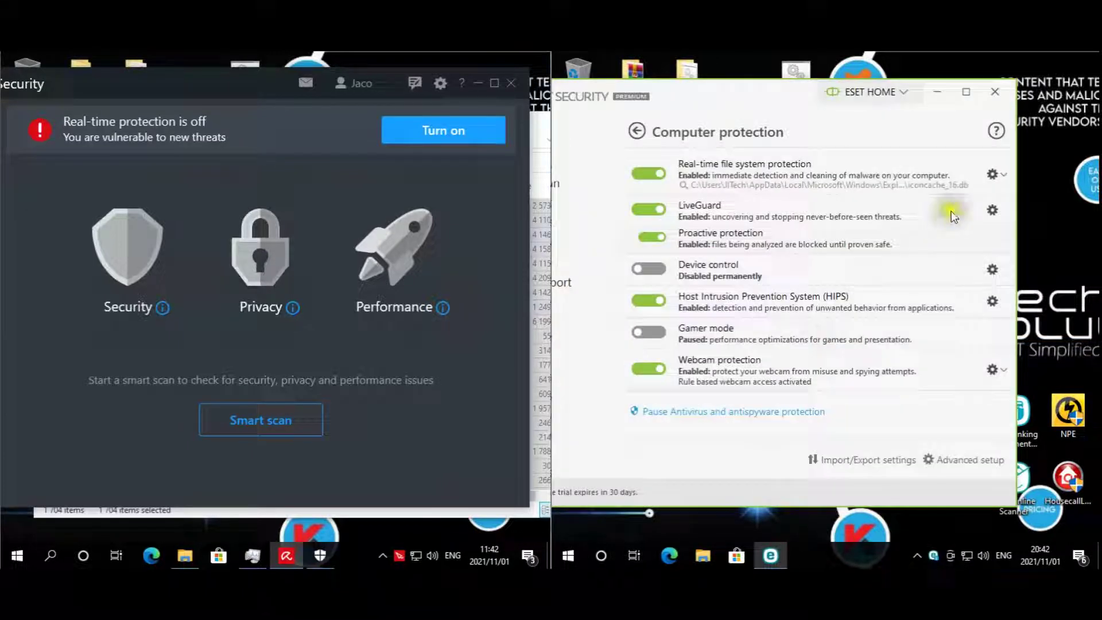
{"action": "left_click", "coordinate": [775, 390]}
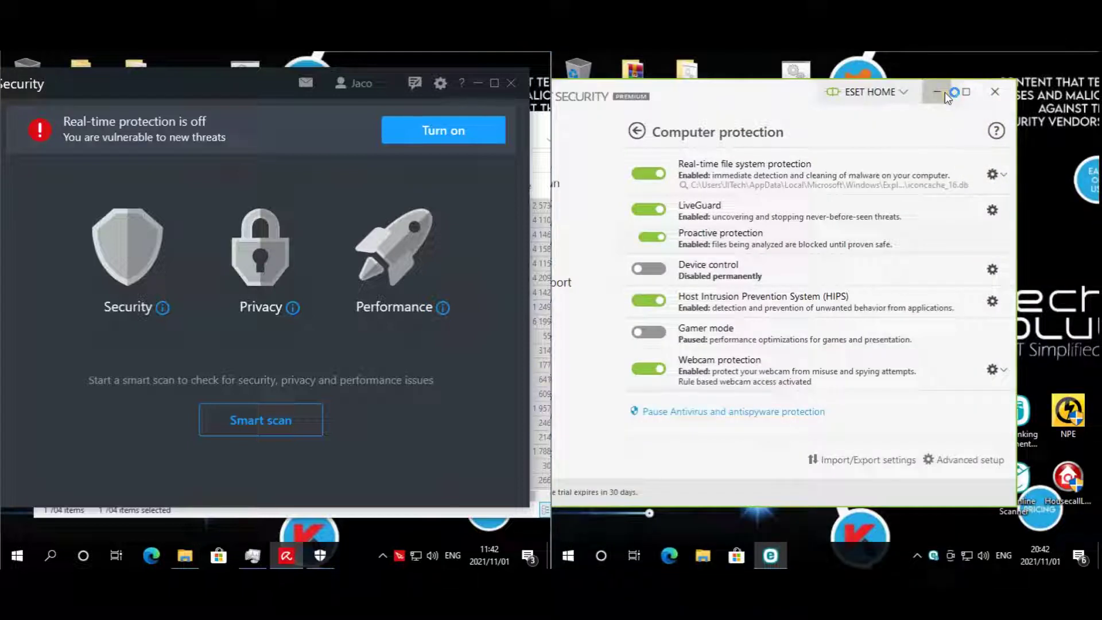
{"action": "left_click", "coordinate": [944, 92]}
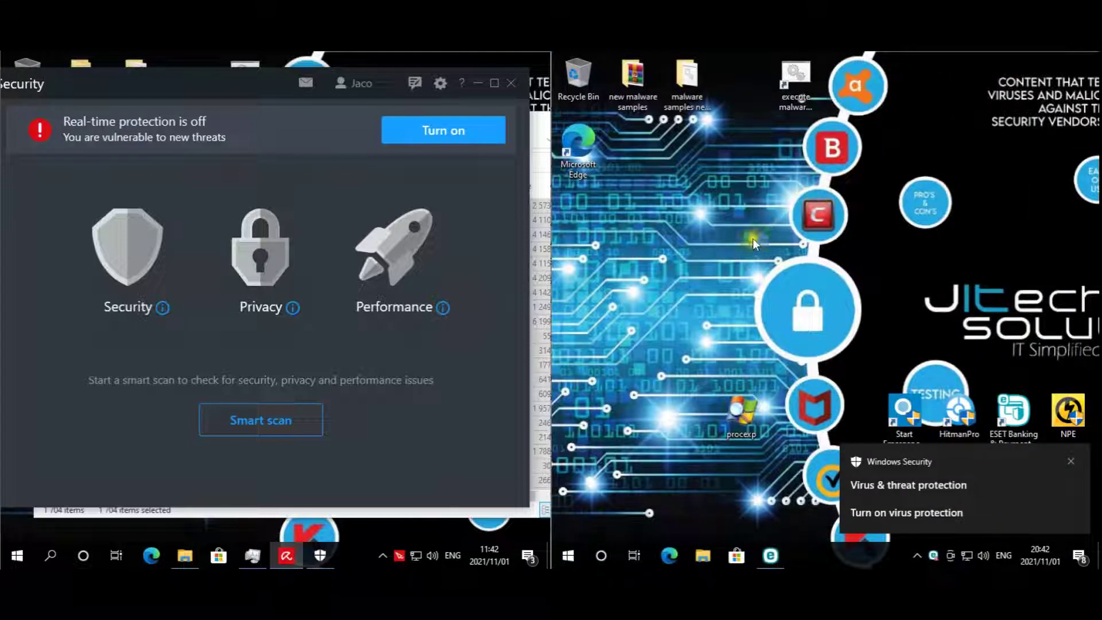
Open the new malware samples folder on the ESET machine and select all of its files.
{"action": "double_click", "coordinate": [642, 81]}
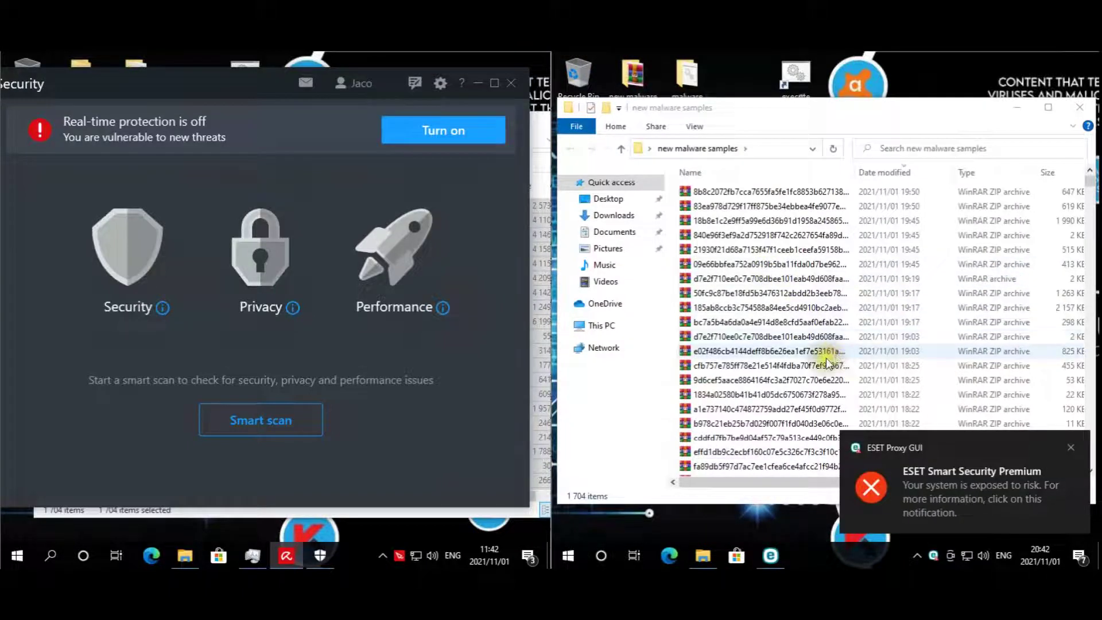
{"action": "left_click", "coordinate": [786, 337]}
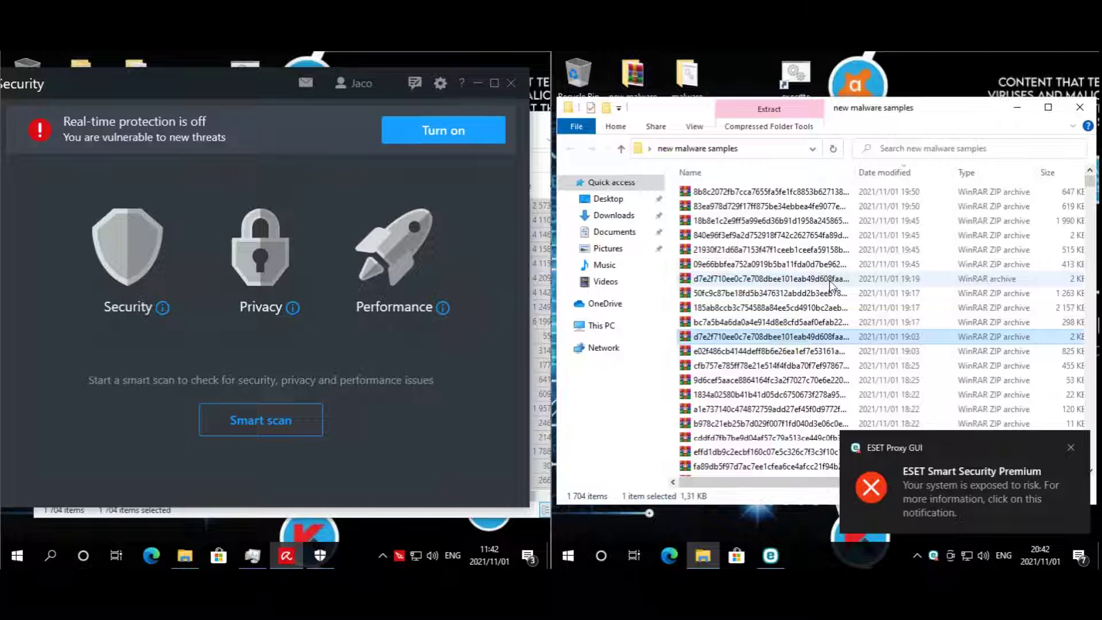
{"action": "key", "text": "ctrl+a"}
{"action": "left_click_drag", "start_coordinate": [779, 240], "coordinate": [697, 75]}
{"action": "key", "text": "Escape"}
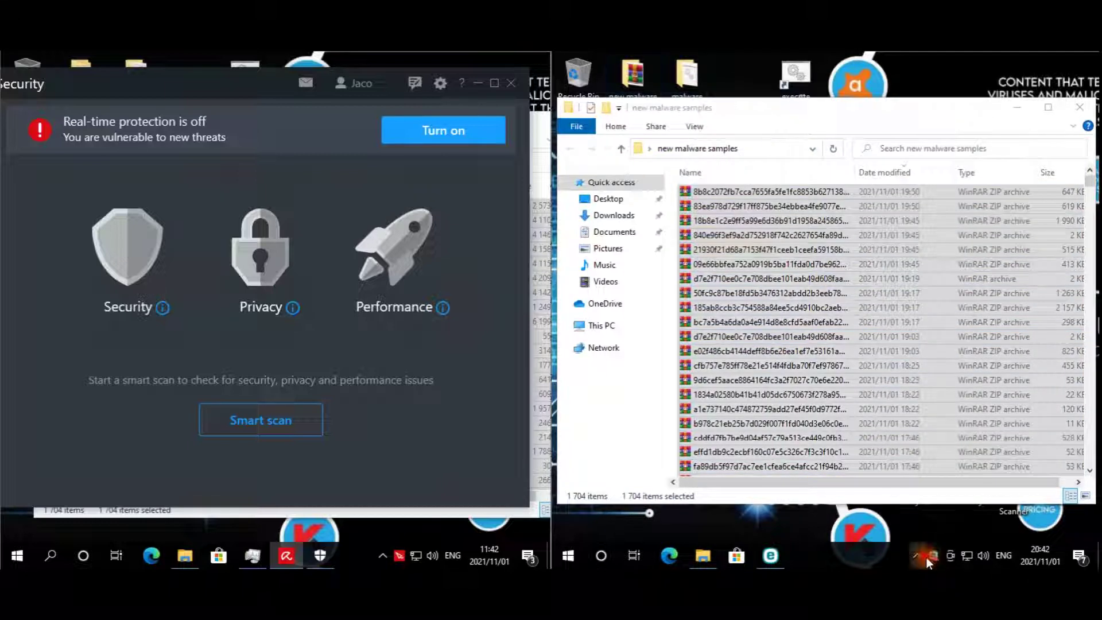
Look over Security at a glance in Windows Security on the ESET machine and check for Java updates on the Avira machine.
{"action": "left_click", "coordinate": [917, 555]}
{"action": "left_click", "coordinate": [903, 500]}
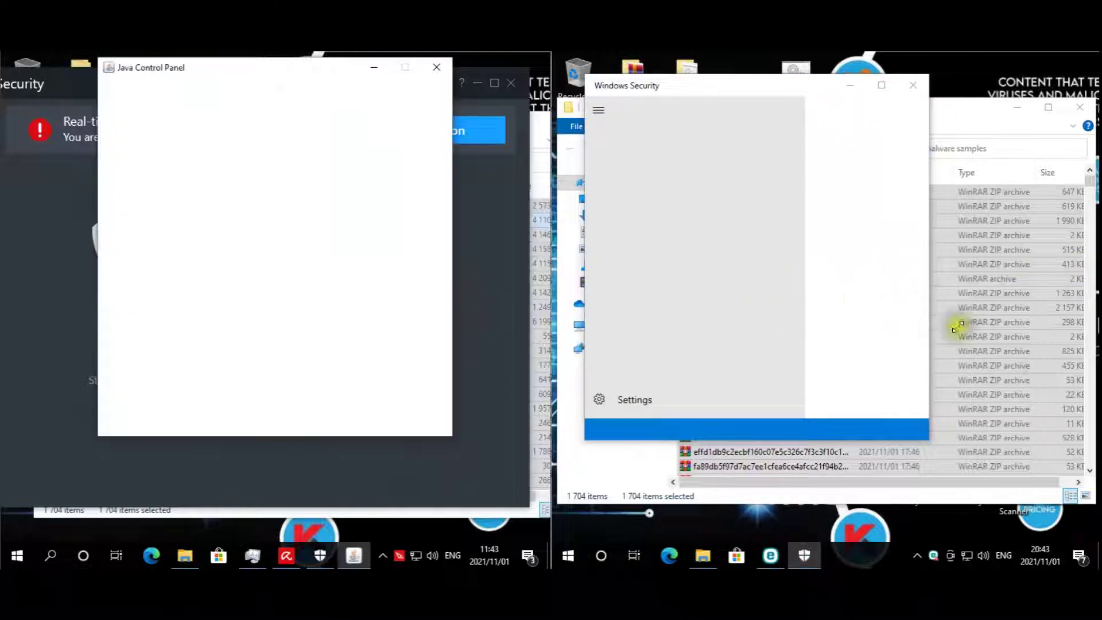
{"action": "left_click", "coordinate": [406, 390]}
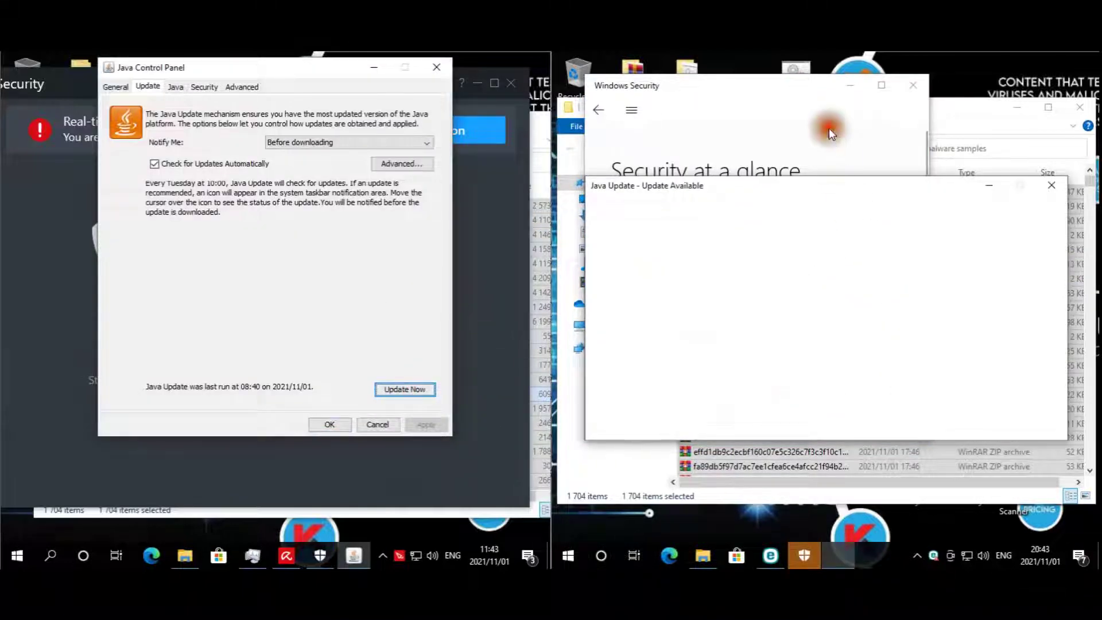
{"action": "left_click", "coordinate": [828, 128]}
{"action": "scroll", "coordinate": [861, 327], "scroll_direction": "down", "scroll_amount": 4}
{"action": "scroll", "coordinate": [818, 229], "scroll_direction": "up", "scroll_amount": 3}
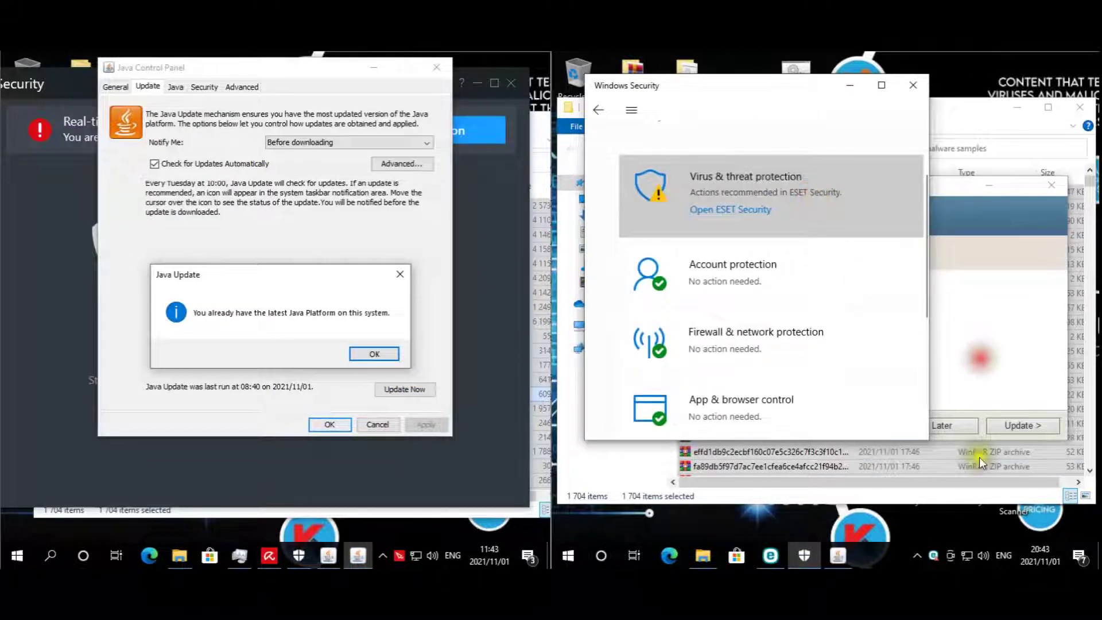
Start the available Java update on the ESET machine and dismiss the Java Update message on the Avira machine.
{"action": "left_click", "coordinate": [1011, 419]}
{"action": "left_click", "coordinate": [1013, 425]}
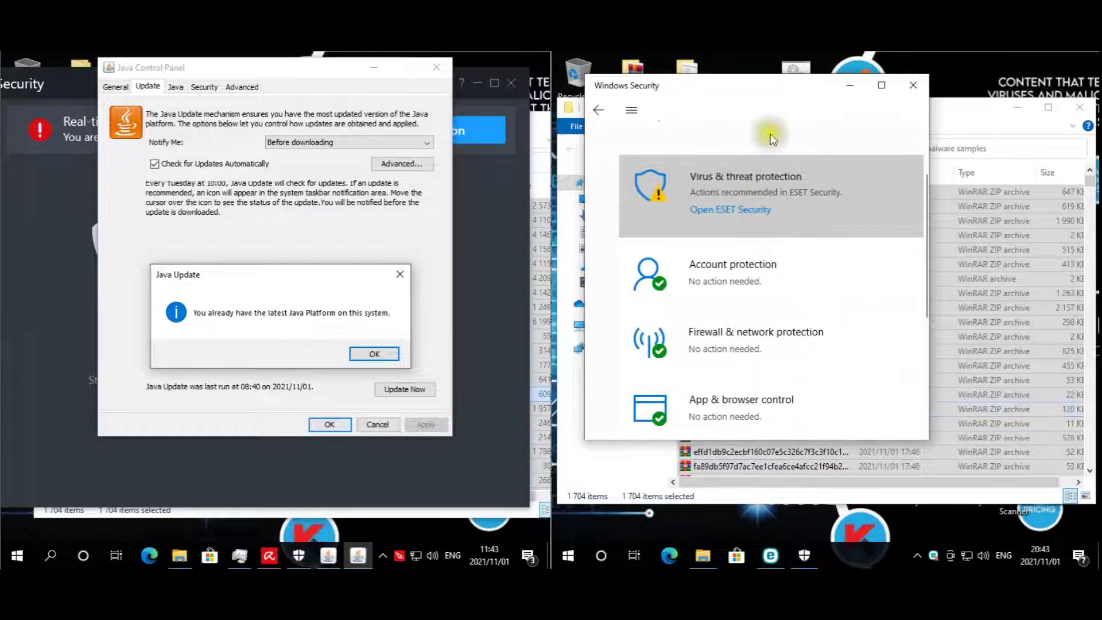
{"action": "left_click", "coordinate": [374, 353]}
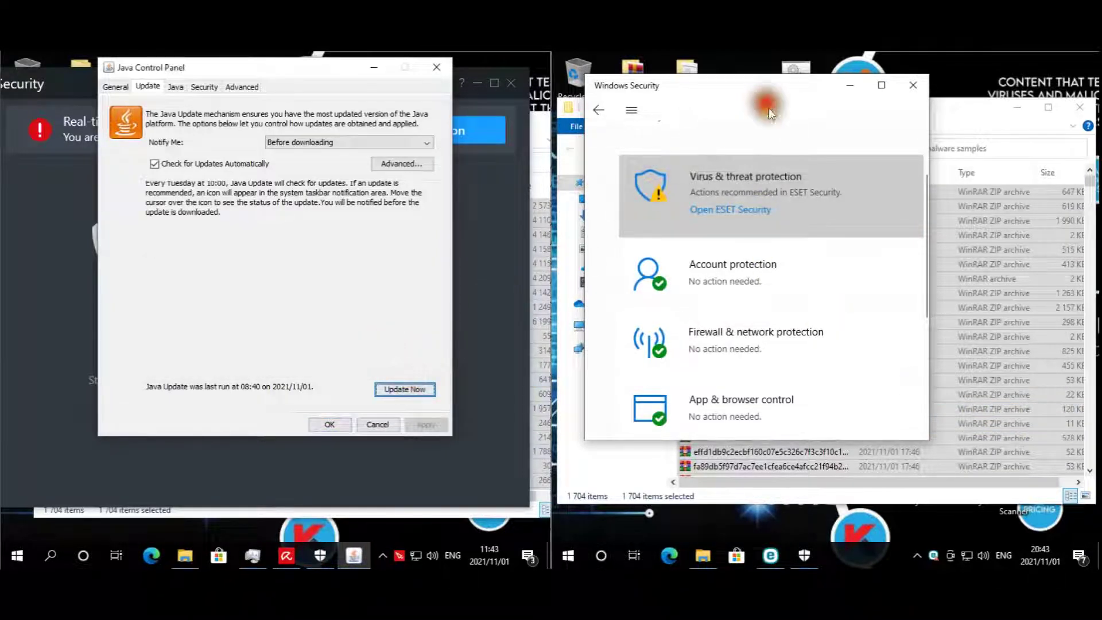
Check the Virus & threat protection page on the ESET machine, dismiss the repeated Java Update message and minimize Windows Security.
{"action": "left_click", "coordinate": [765, 189]}
{"action": "scroll", "coordinate": [751, 282], "scroll_direction": "down", "scroll_amount": 5}
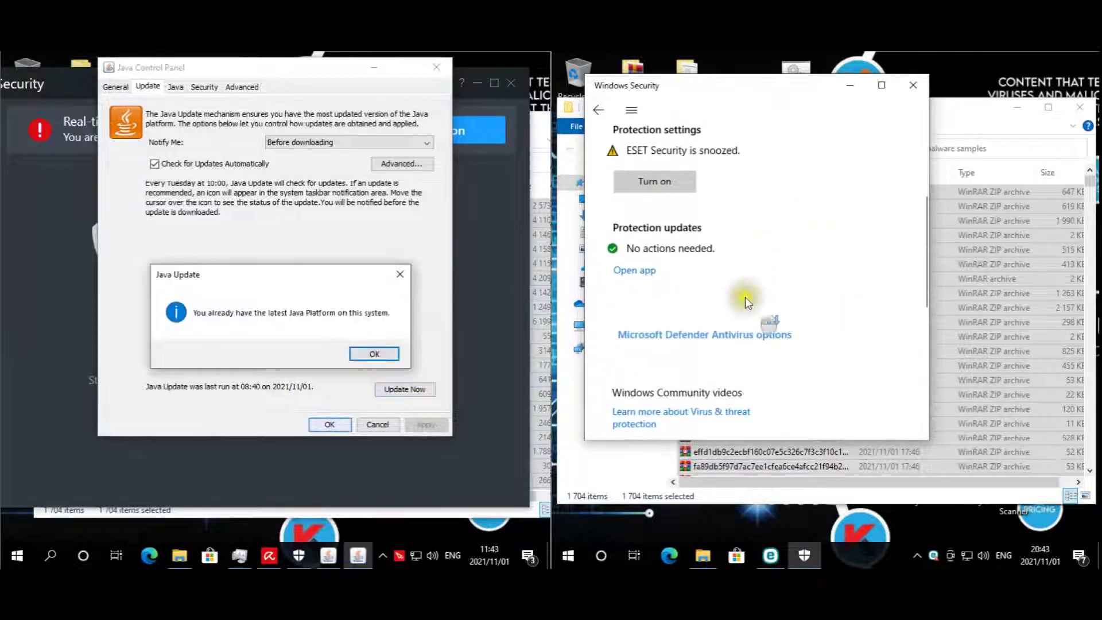
{"action": "left_click", "coordinate": [364, 353]}
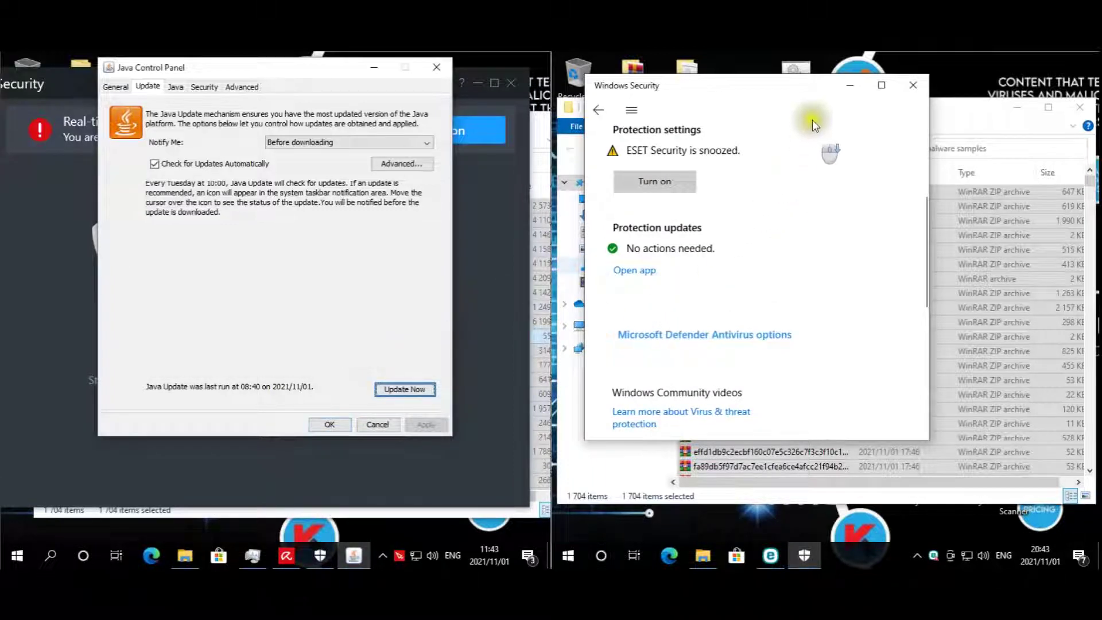
{"action": "left_click", "coordinate": [846, 86]}
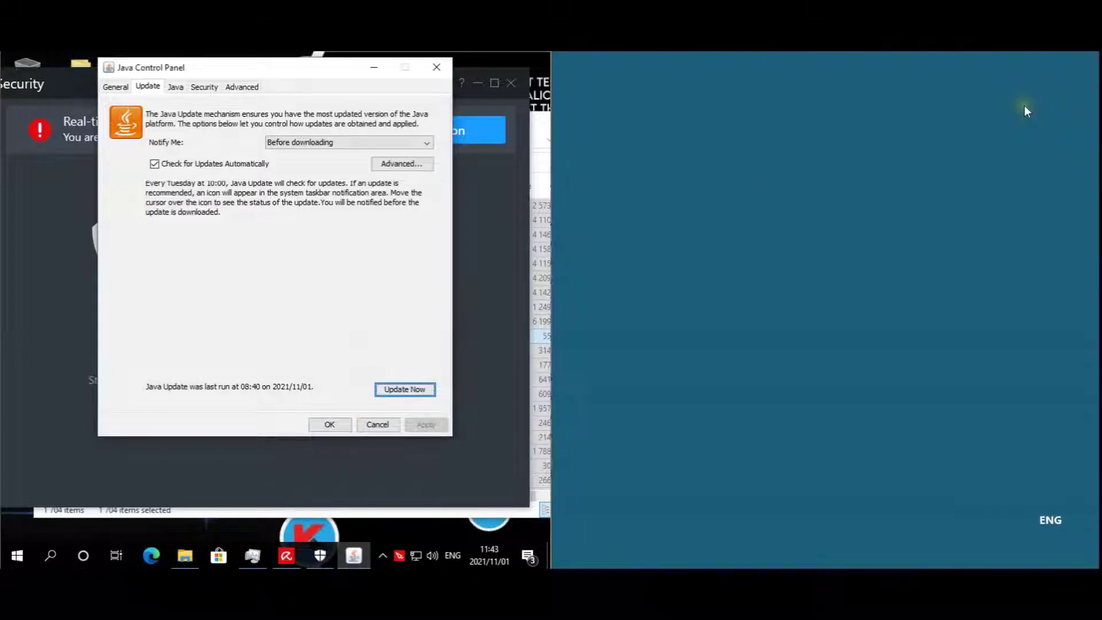
Allow the Java installer to run on the ESET machine, minimize the samples folder and close the completed Java setup.
{"action": "left_click", "coordinate": [781, 388]}
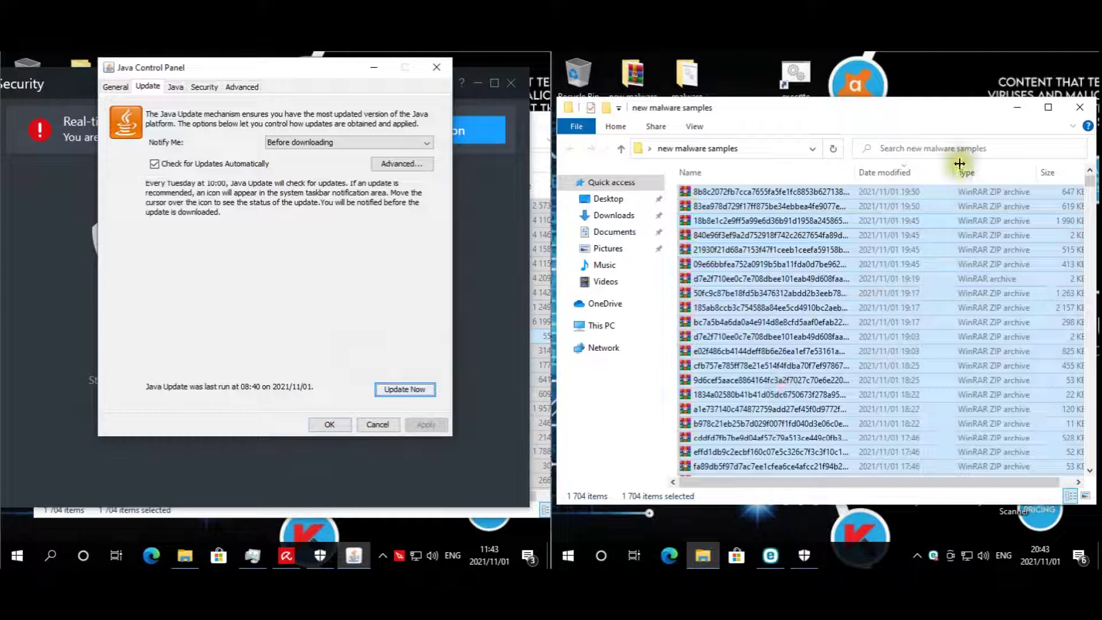
{"action": "left_click", "coordinate": [1021, 109]}
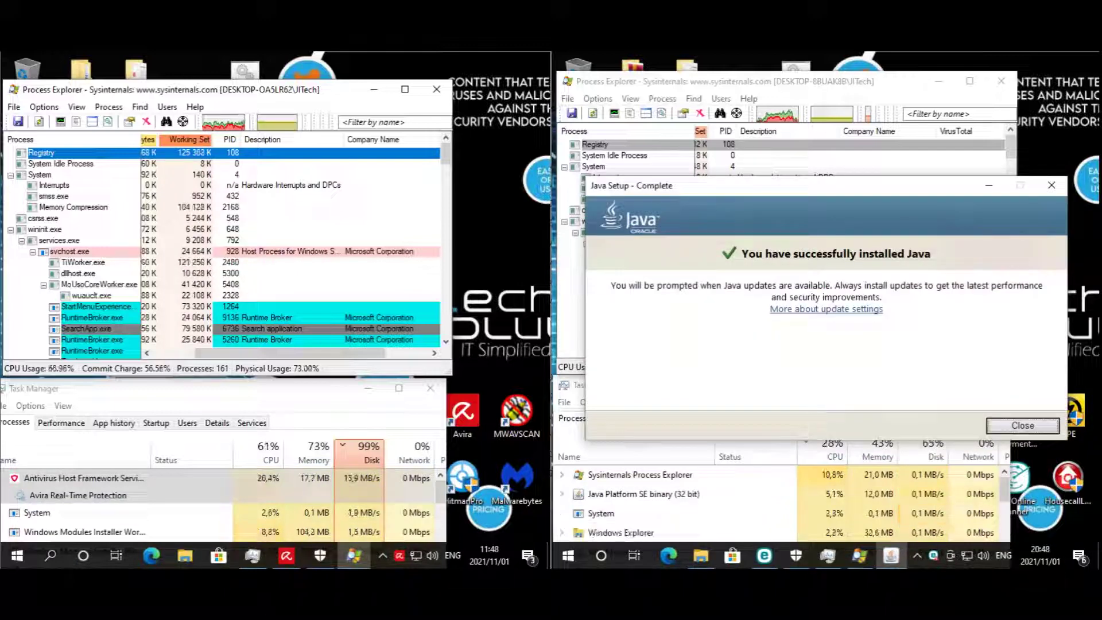
{"action": "left_click_drag", "start_coordinate": [793, 188], "coordinate": [783, 124]}
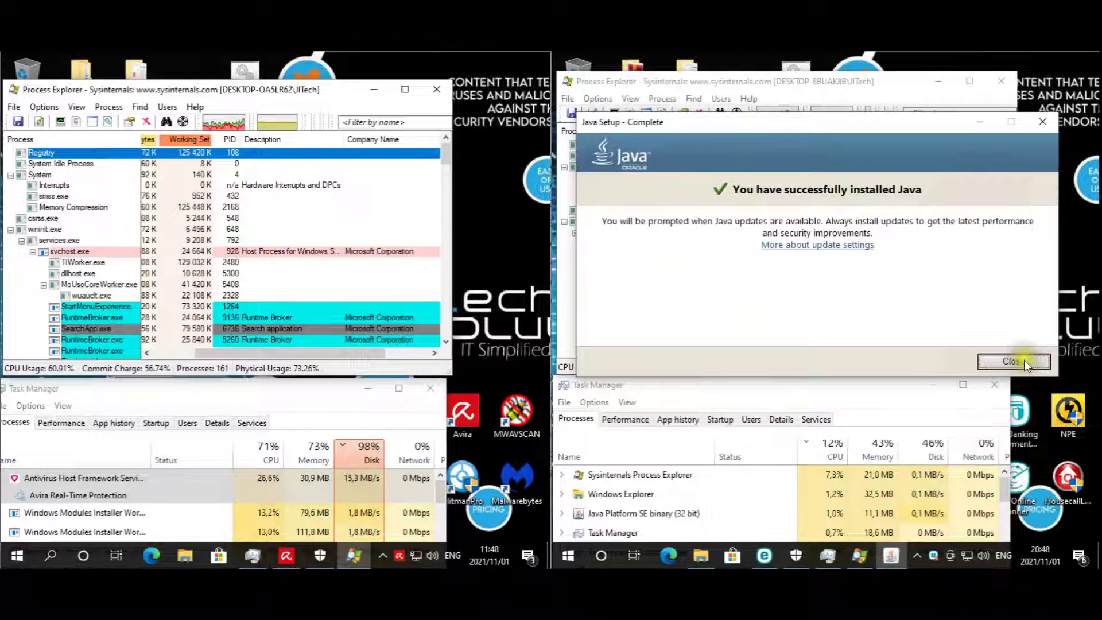
{"action": "left_click", "coordinate": [1023, 360]}
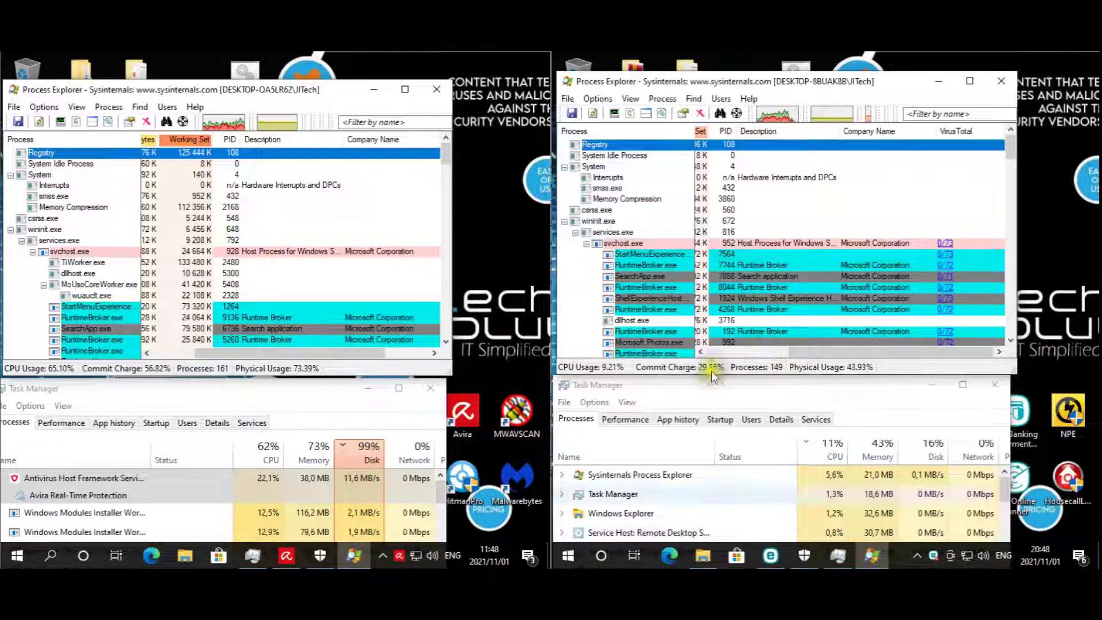
Verify in Process Explorer's options that VirusTotal checking and unknown executable submission are turned on for both machines.
{"action": "left_click", "coordinate": [44, 109]}
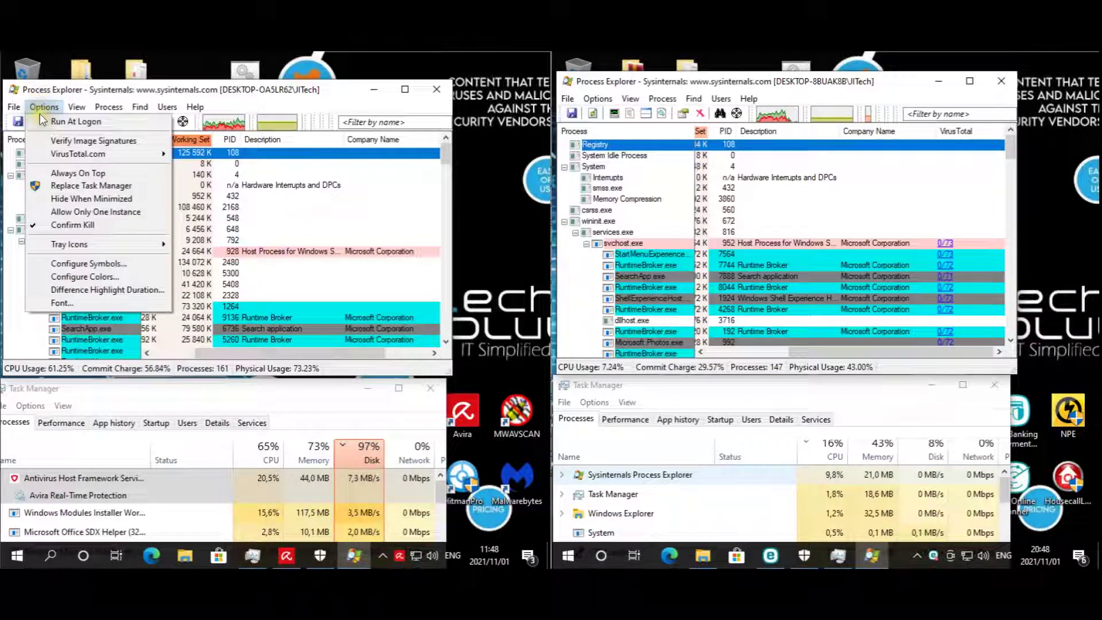
{"action": "mouse_move", "coordinate": [72, 154]}
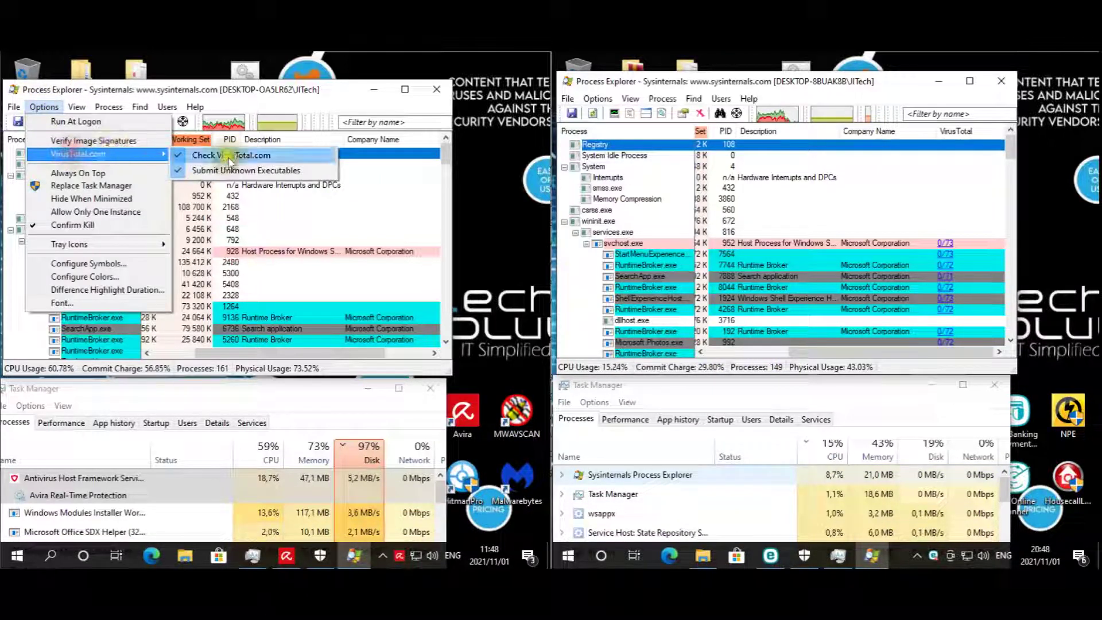
{"action": "left_click", "coordinate": [613, 101]}
{"action": "mouse_move", "coordinate": [631, 146]}
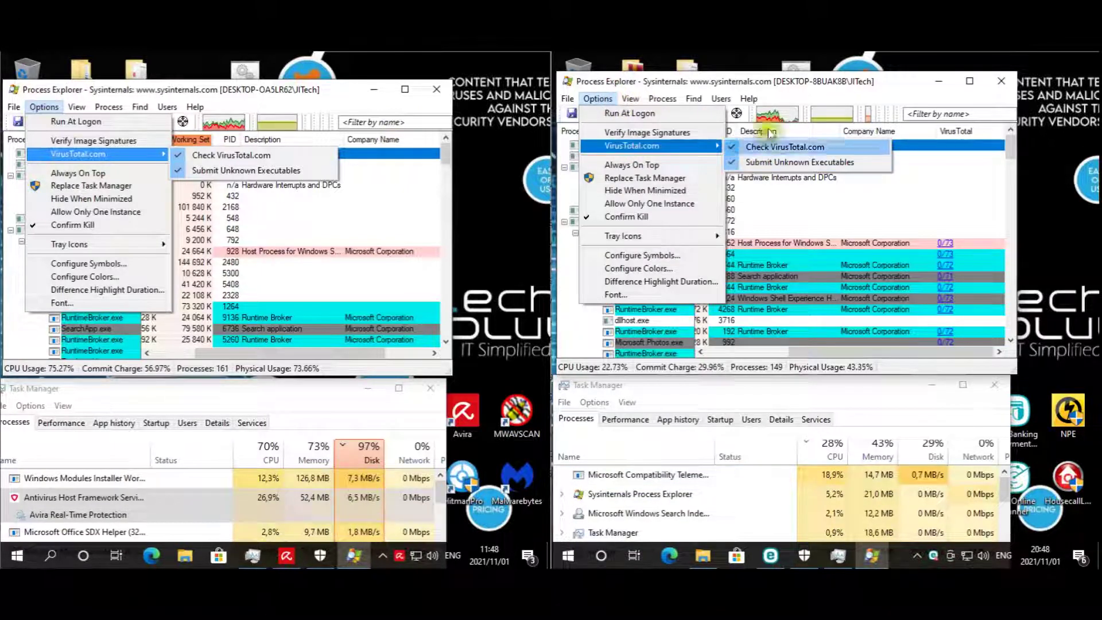
{"action": "left_click", "coordinate": [853, 207]}
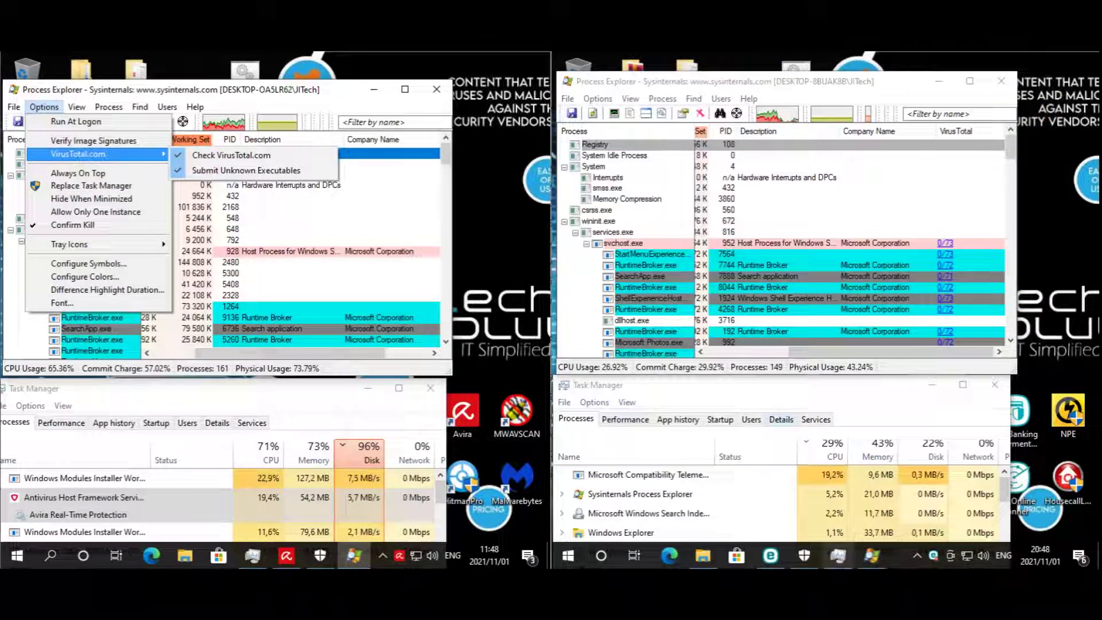
Enable ESET protection on the ESET machine and allow ESET Elevated Client to make changes.
{"action": "right_click", "coordinate": [935, 557]}
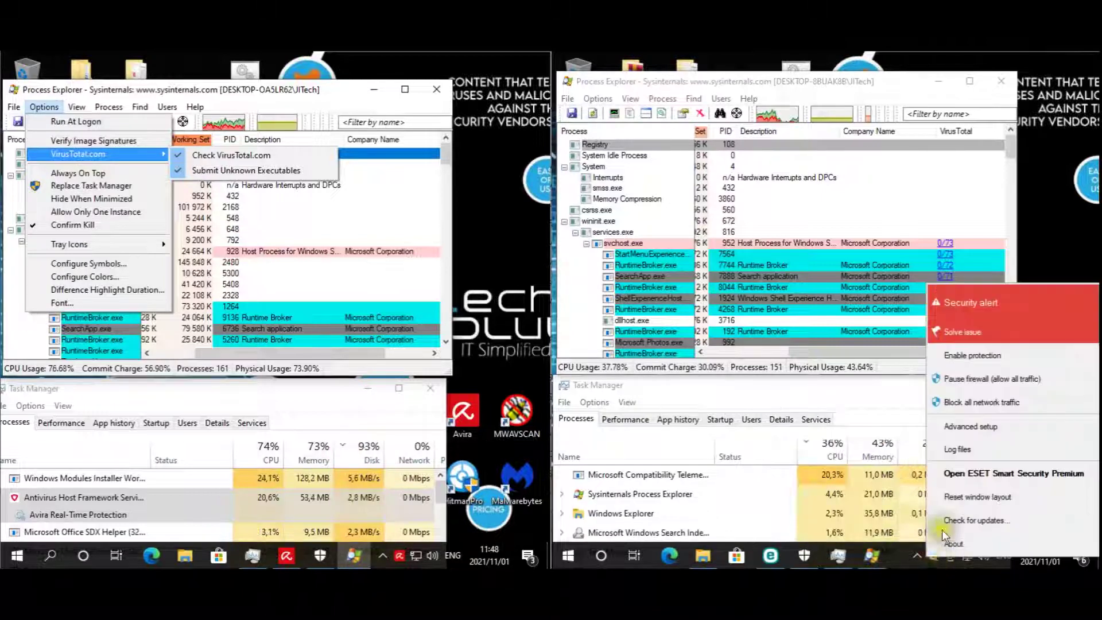
{"action": "left_click", "coordinate": [961, 356]}
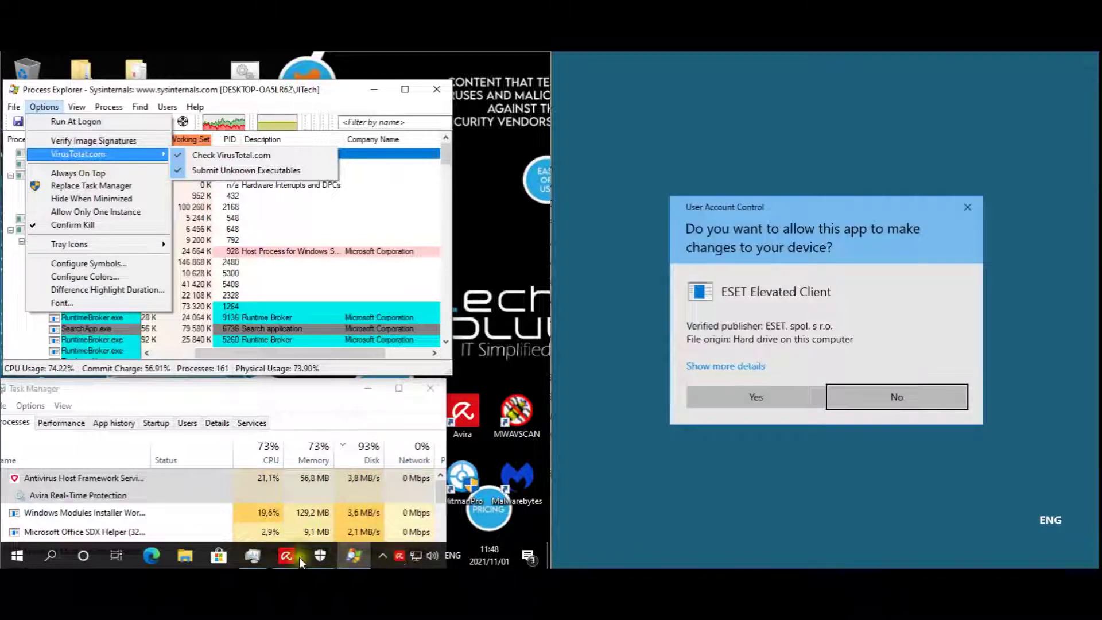
{"action": "left_click", "coordinate": [694, 402]}
Check for updates in Avira Internet Security and in ESET Smart Security Premium.
{"action": "left_click", "coordinate": [286, 555]}
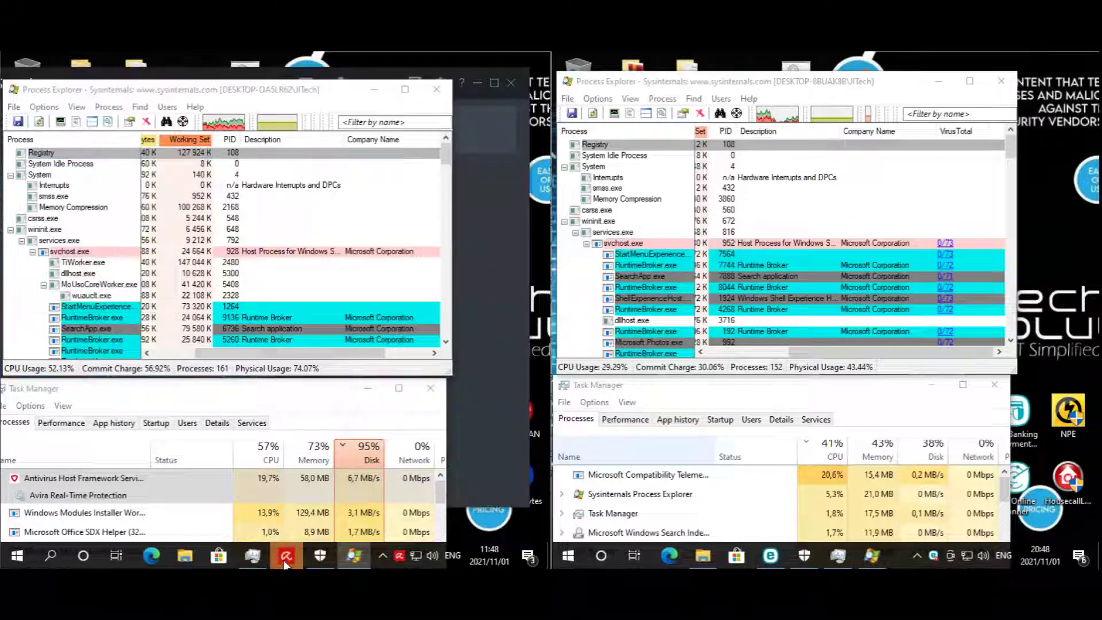
{"action": "mouse_move", "coordinate": [179, 80]}
{"action": "left_mouse_down"}
{"action": "mouse_move", "coordinate": [262, 81]}
{"action": "mouse_move", "coordinate": [216, 82]}
{"action": "mouse_move", "coordinate": [250, 83]}
{"action": "left_mouse_up"}
{"action": "left_click", "coordinate": [291, 139]}
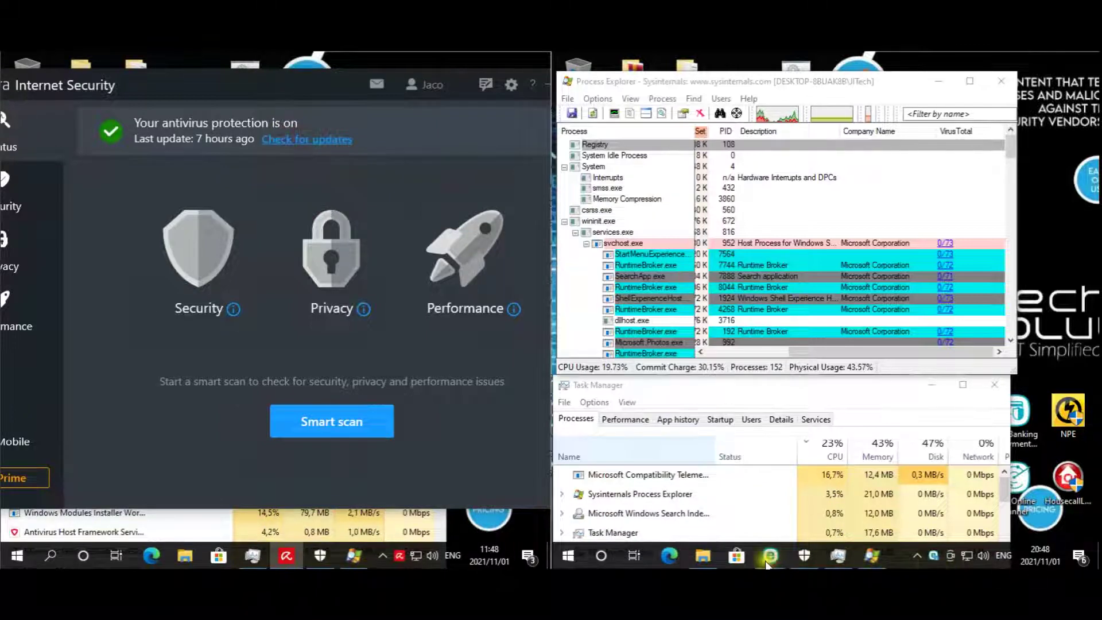
{"action": "left_click", "coordinate": [769, 555]}
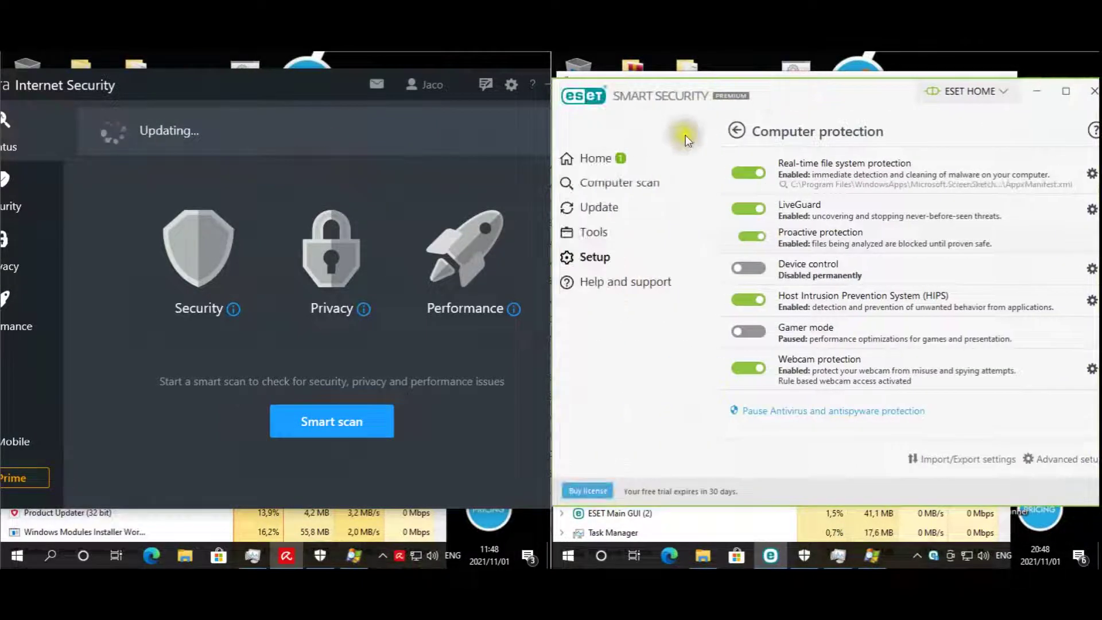
{"action": "left_click", "coordinate": [738, 133]}
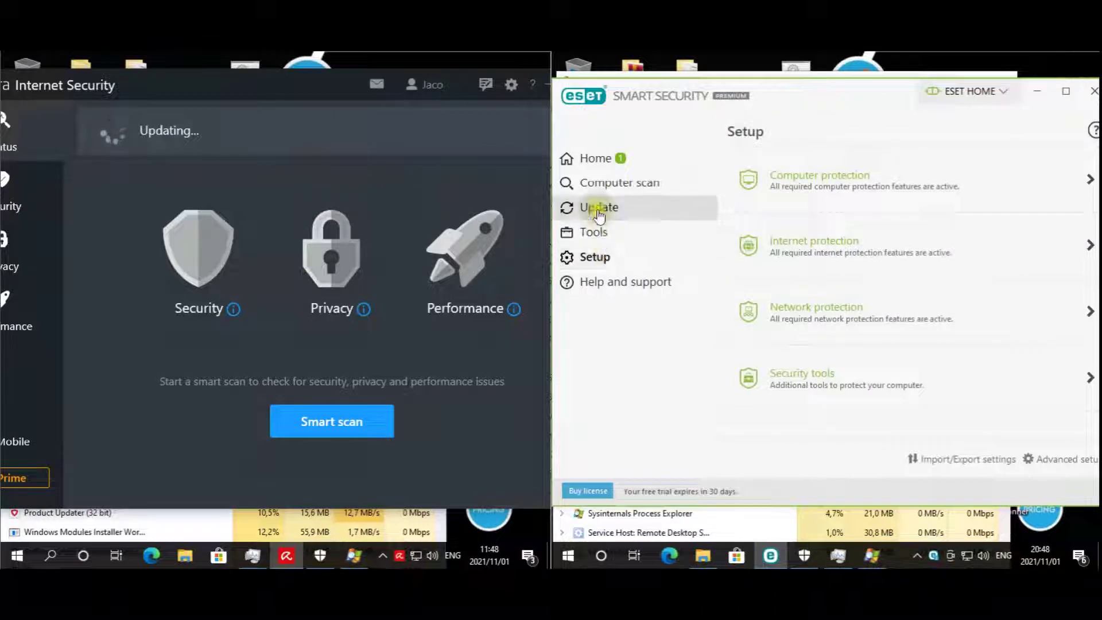
{"action": "left_click", "coordinate": [596, 207]}
{"action": "left_click", "coordinate": [1029, 459]}
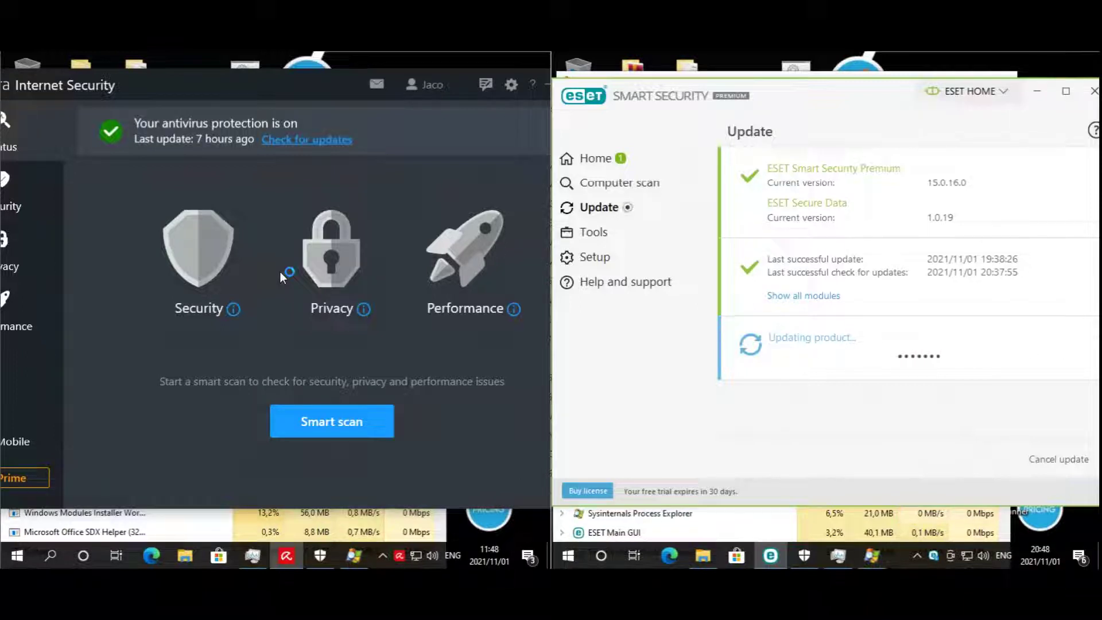
Repeat the update check in Avira Internet Security and wait for ESET's product update.
{"action": "left_click", "coordinate": [340, 143]}
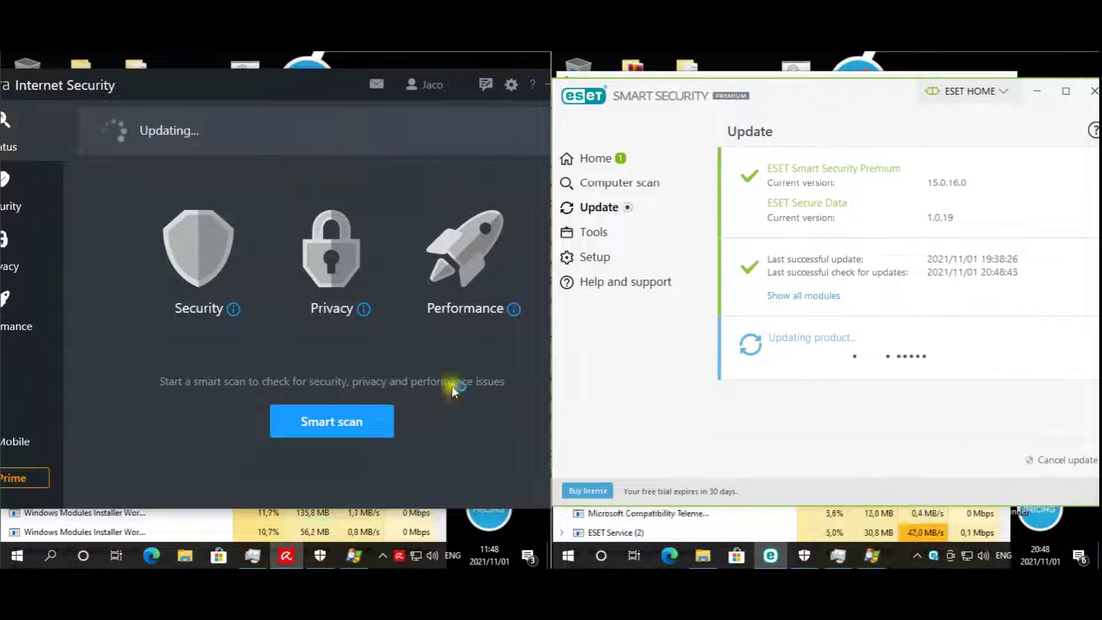
{"action": "right_click", "coordinate": [399, 556]}
{"action": "left_click", "coordinate": [919, 374]}
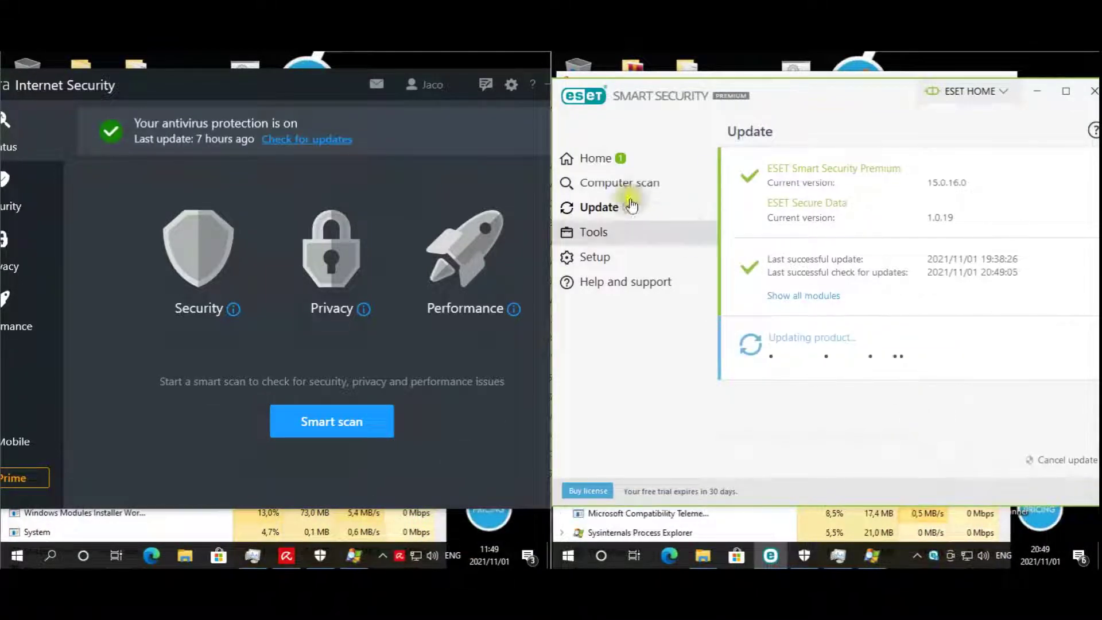
Check the protection options on Avira's Security page, including web, email and ransomware protection, and close Avira.
{"action": "left_click", "coordinate": [481, 142]}
{"action": "left_click", "coordinate": [379, 80]}
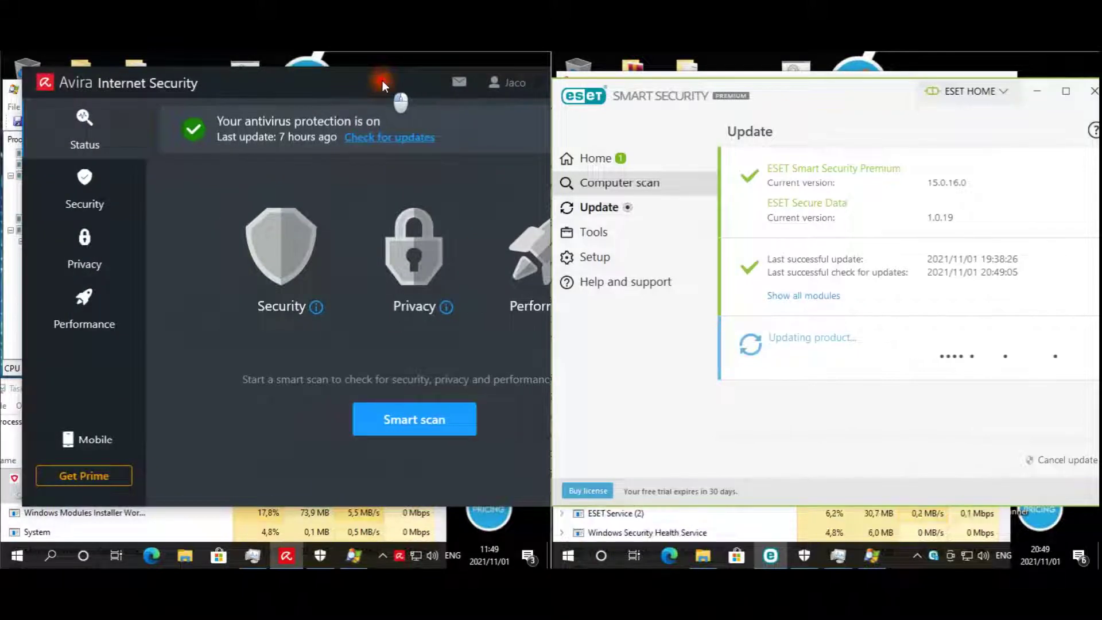
{"action": "left_click", "coordinate": [113, 168]}
{"action": "left_click_drag", "start_coordinate": [311, 87], "coordinate": [172, 82]}
{"action": "left_click", "coordinate": [342, 150]}
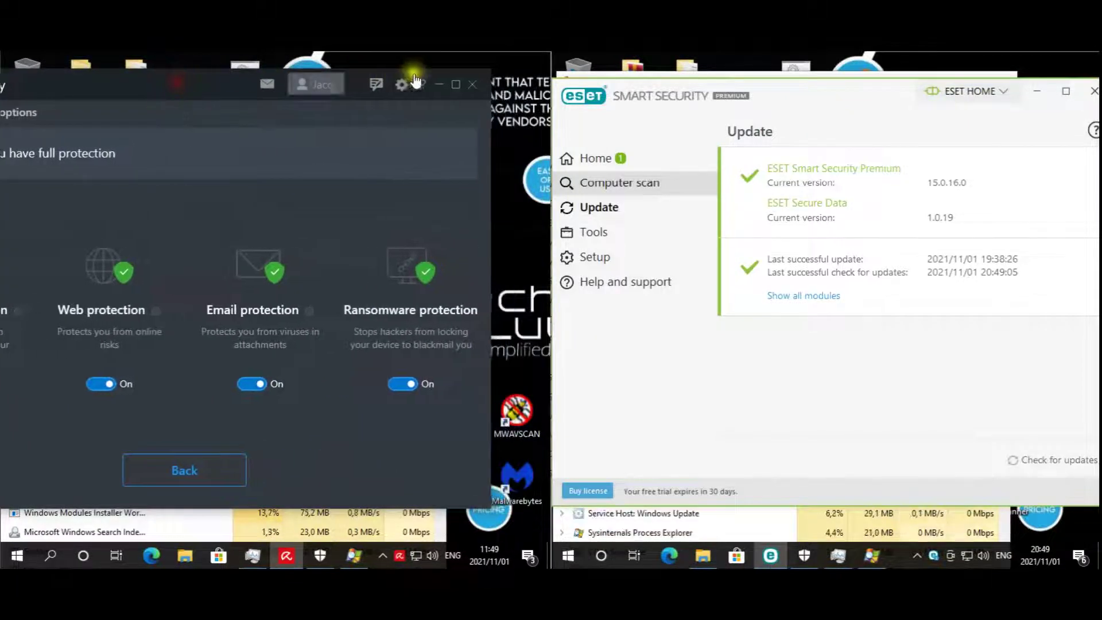
{"action": "left_click", "coordinate": [474, 86]}
Review ESET's Home and Setup pages for protection status and close the ESET window.
{"action": "left_click", "coordinate": [592, 158]}
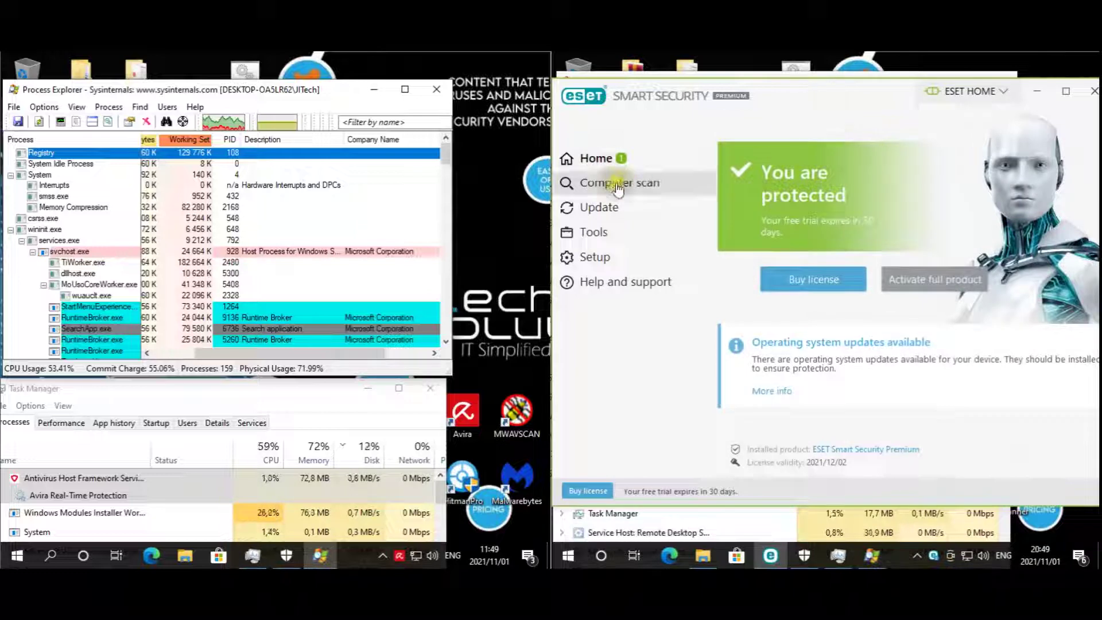
{"action": "left_click", "coordinate": [602, 257]}
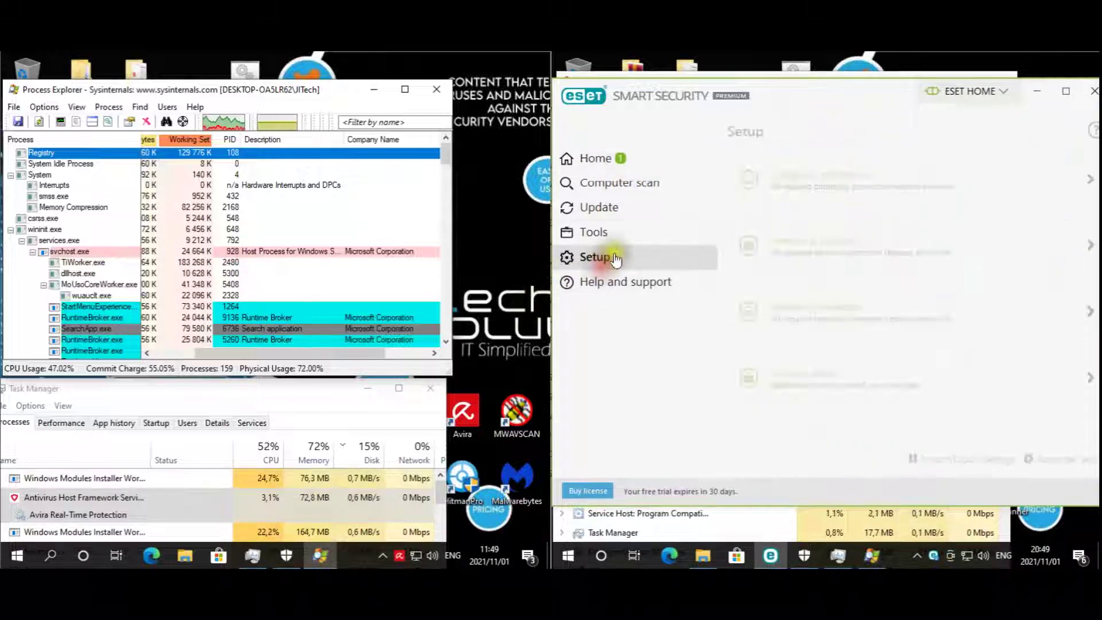
{"action": "left_click_drag", "start_coordinate": [973, 91], "coordinate": [860, 97]}
{"action": "left_click", "coordinate": [982, 98]}
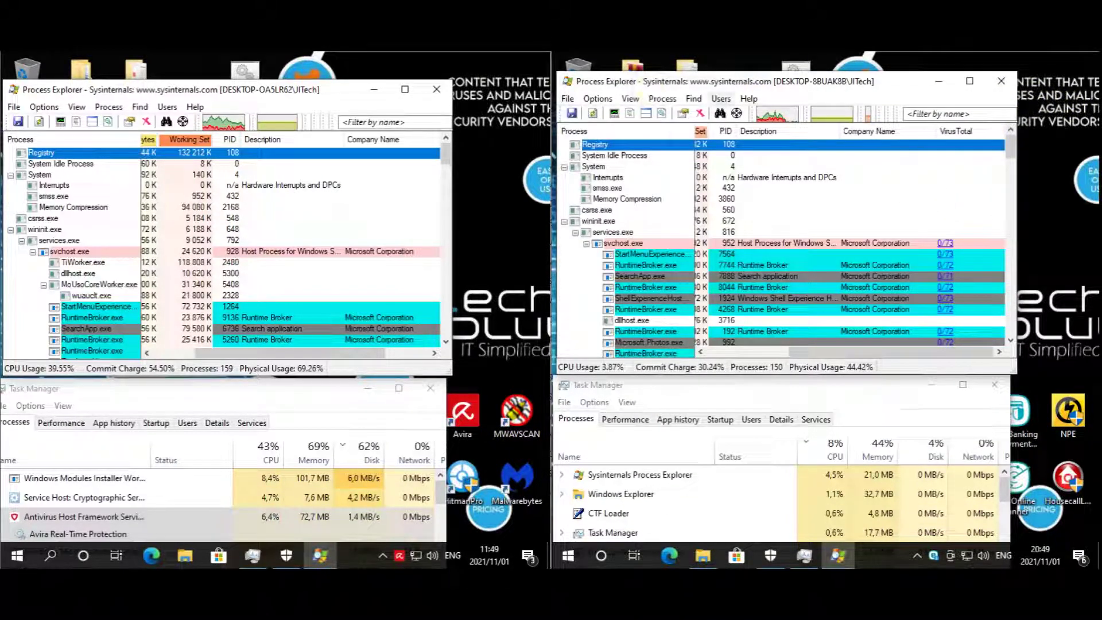
Move and resize Process Explorer on the Avira machine to fit above Task Manager and keep the execute malware shortcut accessible.
{"action": "left_click", "coordinate": [257, 70]}
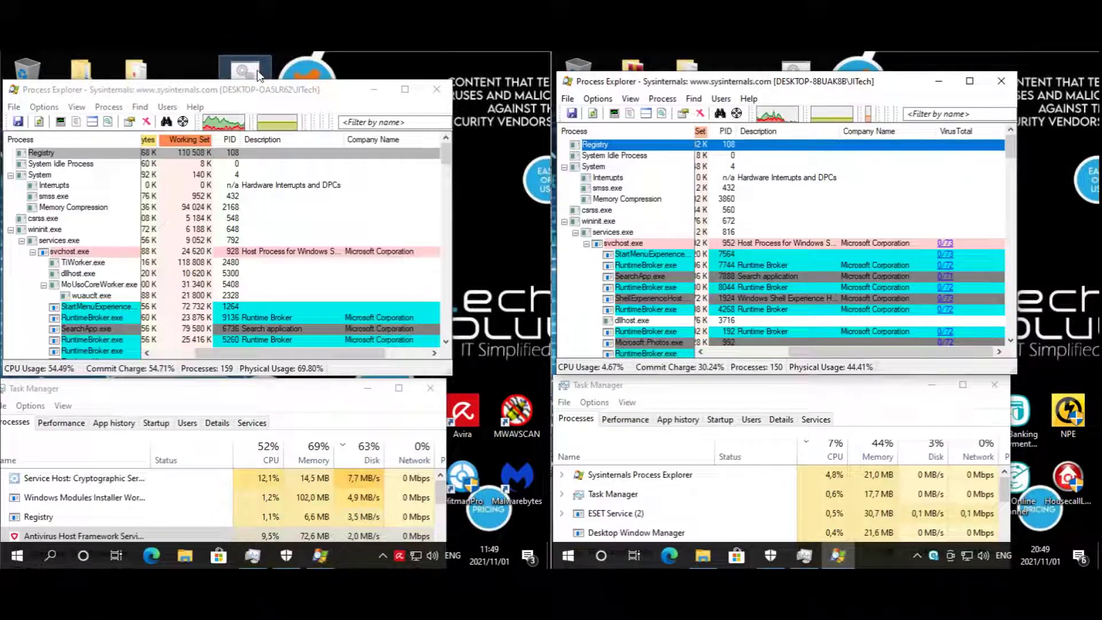
{"action": "left_click_drag", "start_coordinate": [223, 85], "coordinate": [222, 78]}
{"action": "left_click_drag", "start_coordinate": [450, 363], "coordinate": [444, 371]}
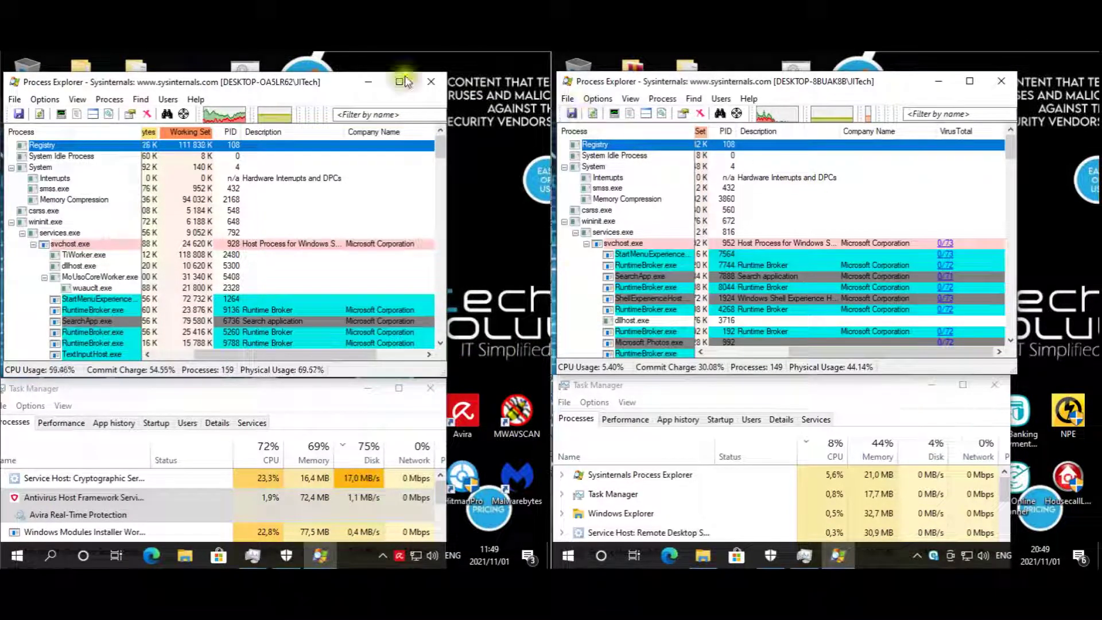
Run the execute malware shortcut on both machines and bring Process Explorer to the front on the Avira machine.
{"action": "double_click", "coordinate": [254, 73]}
{"action": "double_click", "coordinate": [798, 60]}
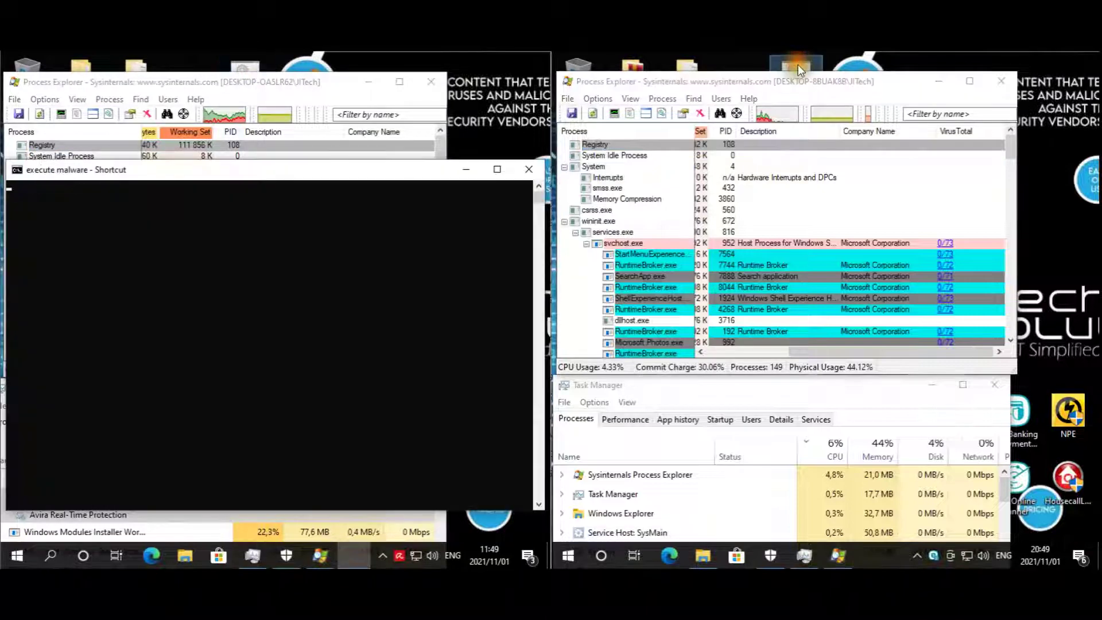
{"action": "left_click", "coordinate": [183, 156]}
{"action": "left_click", "coordinate": [90, 177]}
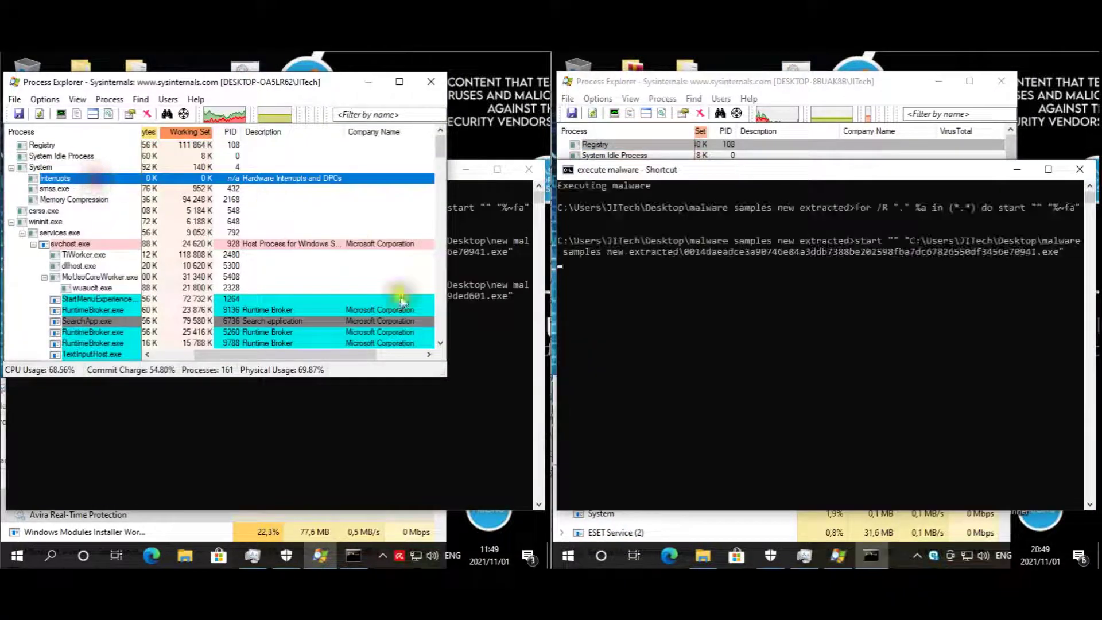
Move the execute malware console windows aside on both machines so Process Explorer and Task Manager can be seen.
{"action": "left_click", "coordinate": [329, 442]}
{"action": "left_click_drag", "start_coordinate": [8, 170], "coordinate": [461, 69]}
{"action": "left_click_drag", "start_coordinate": [672, 166], "coordinate": [1053, 80]}
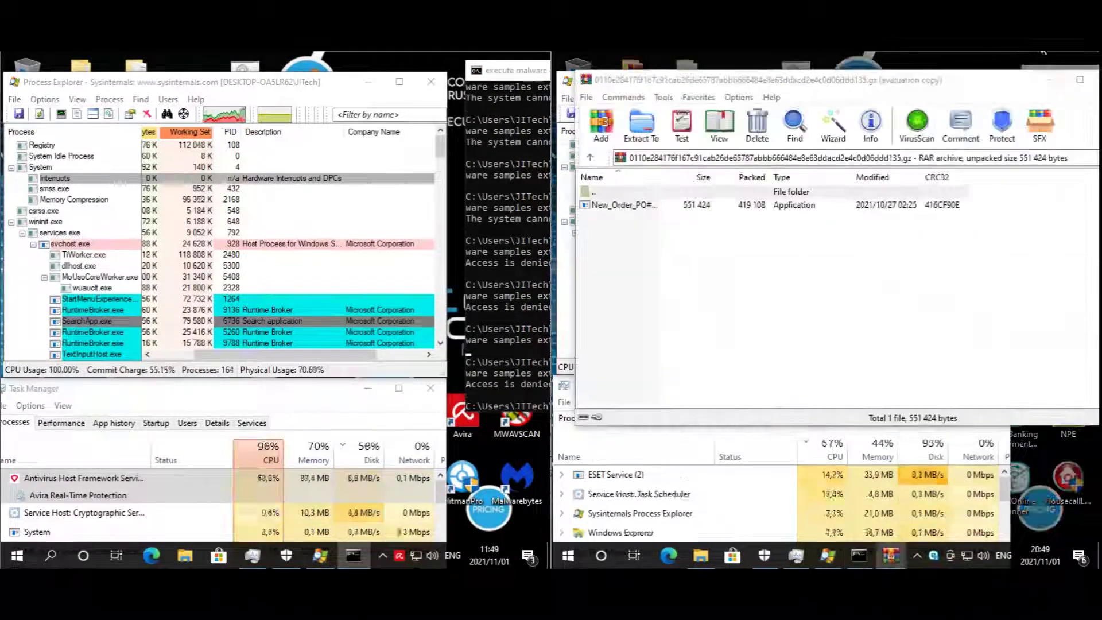
Open Avira Security during the malware run and view the Warnings settings under General in the Antivirus Pro configuration.
{"action": "right_click", "coordinate": [934, 555]}
{"action": "left_click", "coordinate": [463, 325]}
{"action": "left_click", "coordinate": [389, 368]}
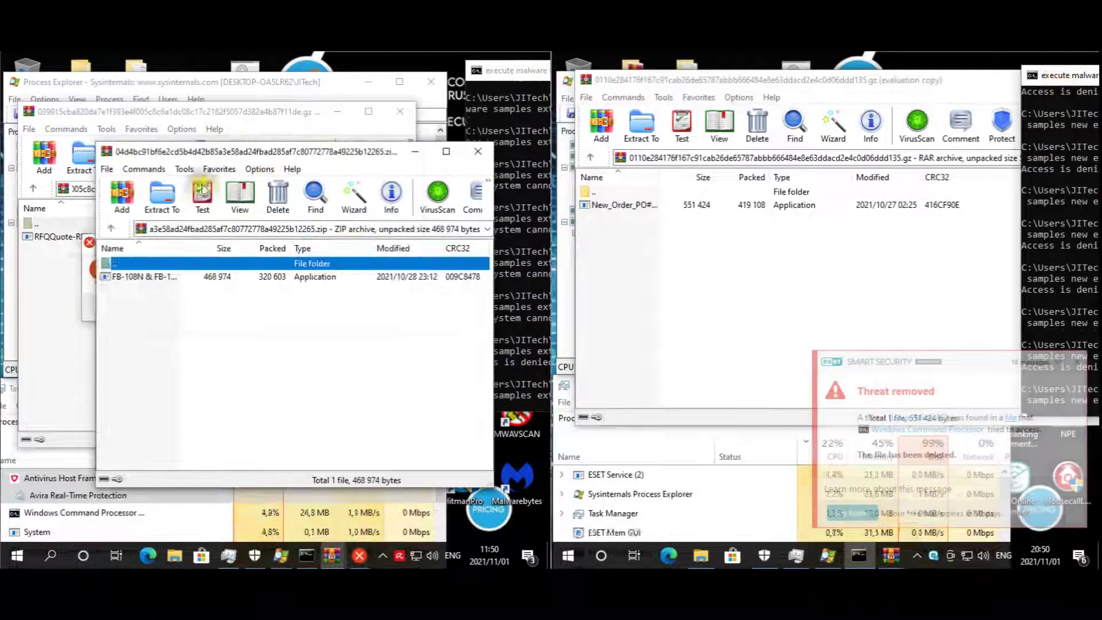
{"action": "left_click", "coordinate": [310, 347]}
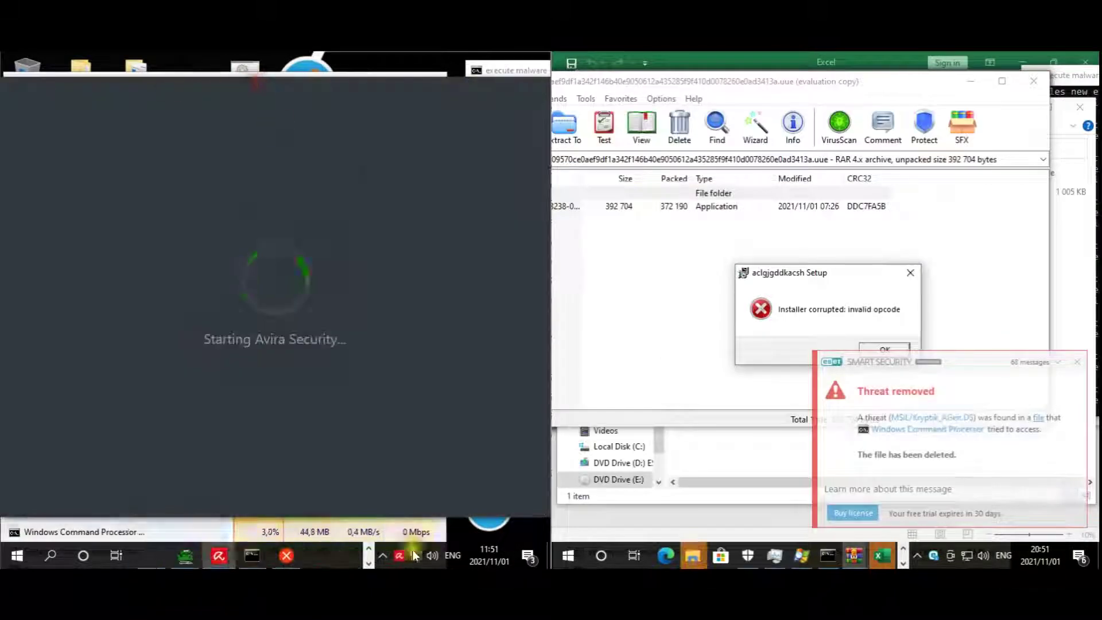
{"action": "left_click", "coordinate": [399, 555]}
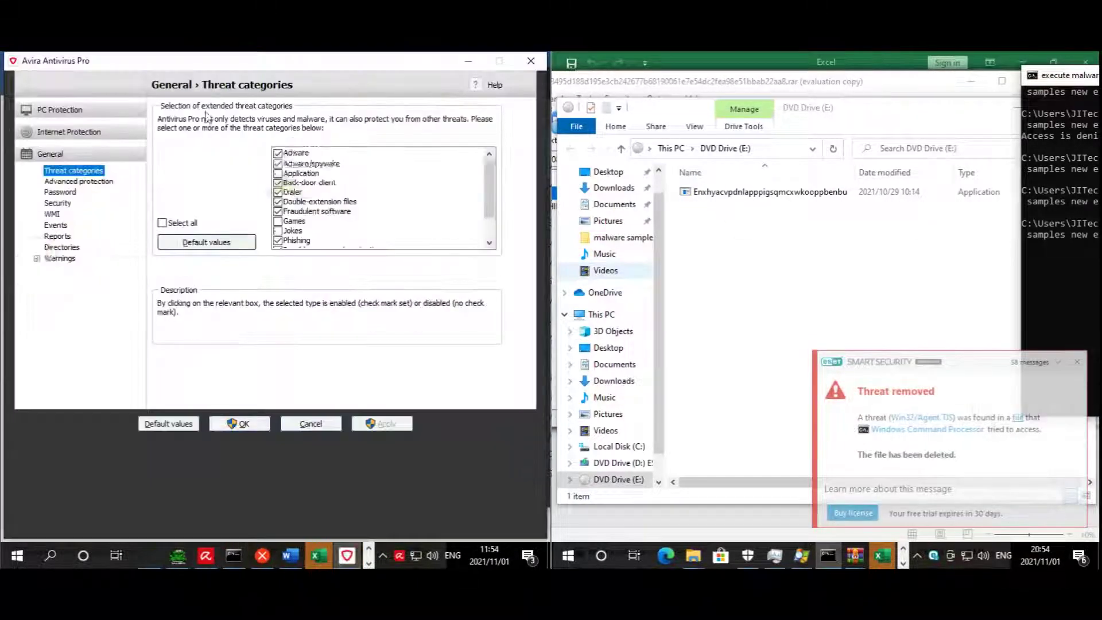
{"action": "left_click", "coordinate": [77, 259]}
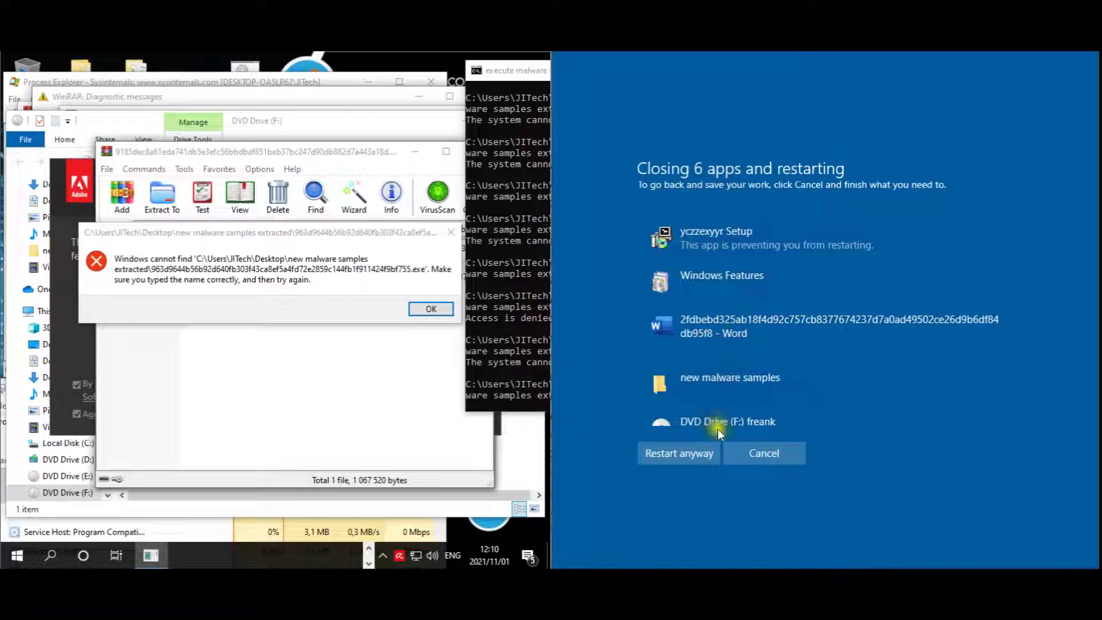
Force the restart of the ESET machine despite the apps still open.
{"action": "left_click", "coordinate": [698, 456]}
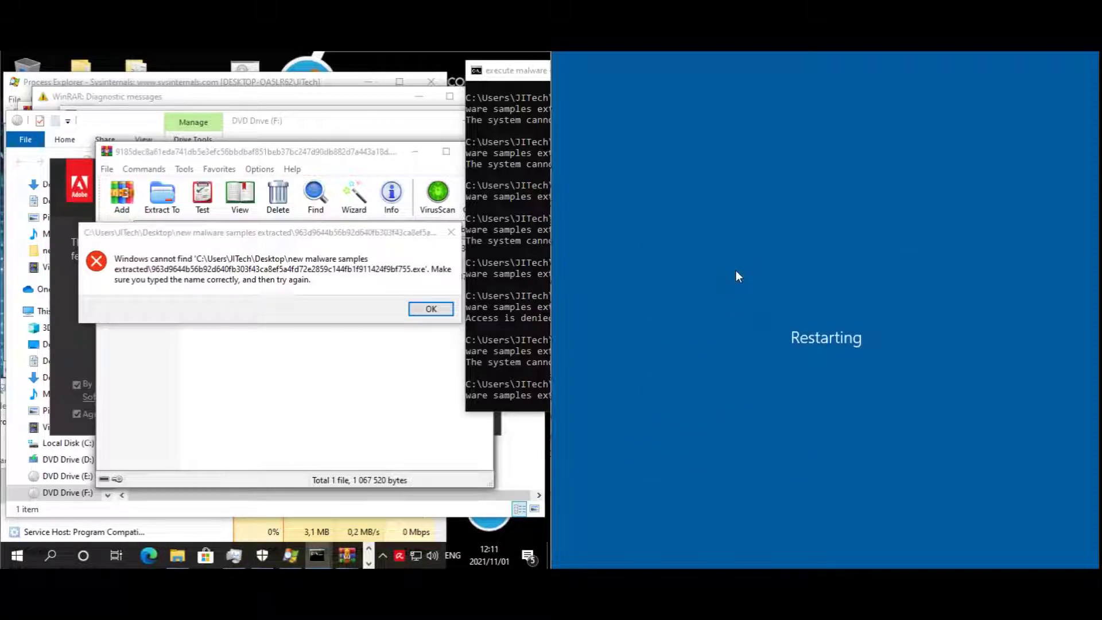
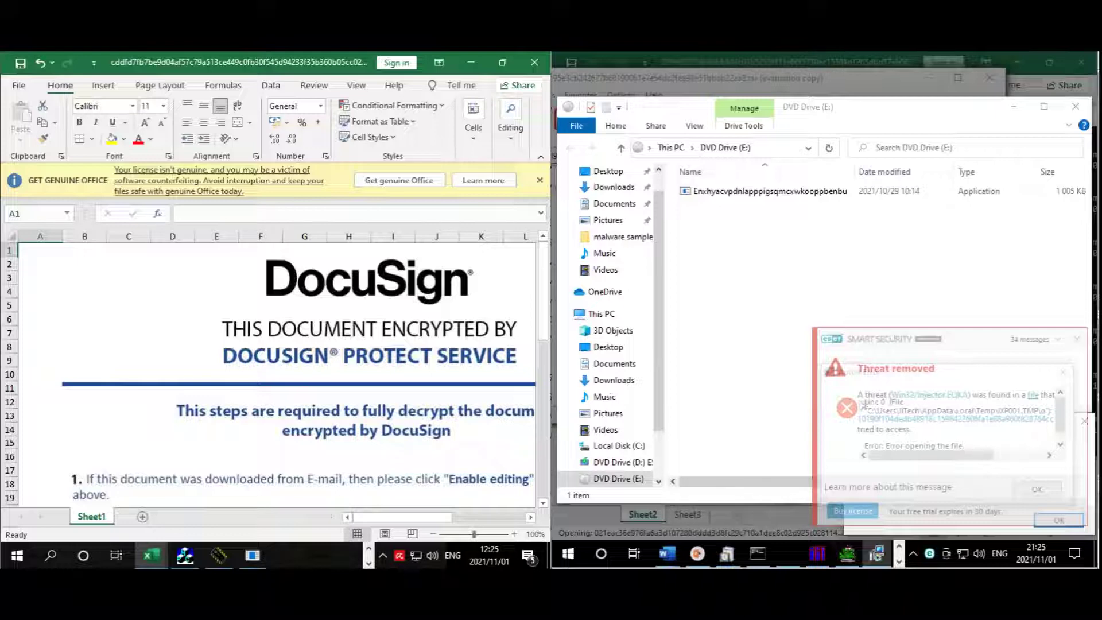
Try to run the application on DVD Drive (E:) on the ESET machine and close the compatibility message.
{"action": "double_click", "coordinate": [731, 194]}
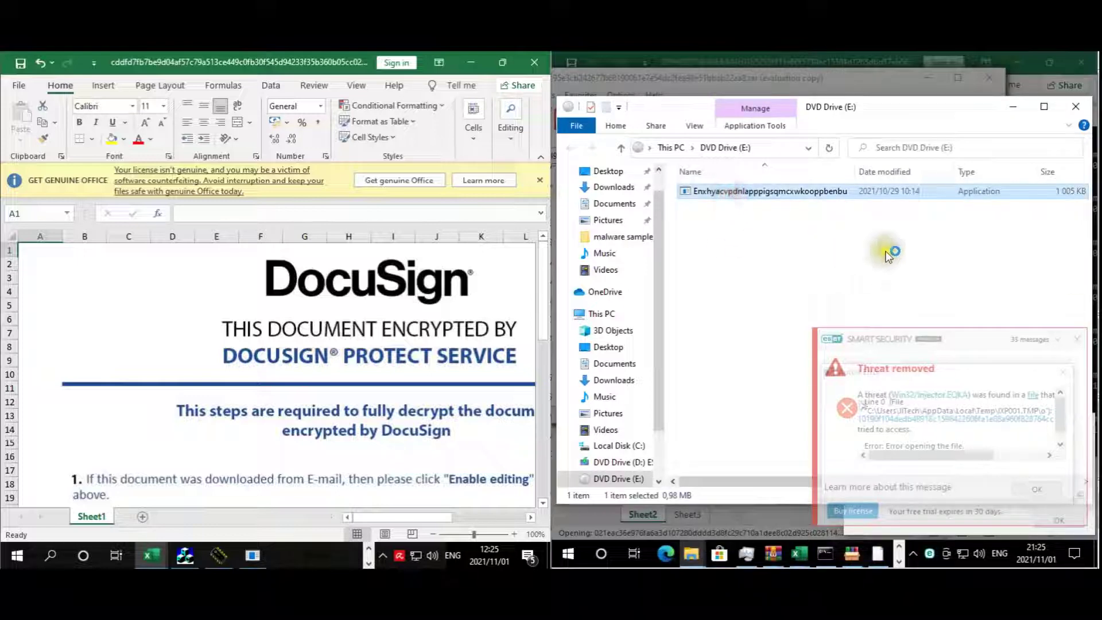
{"action": "left_click", "coordinate": [975, 301]}
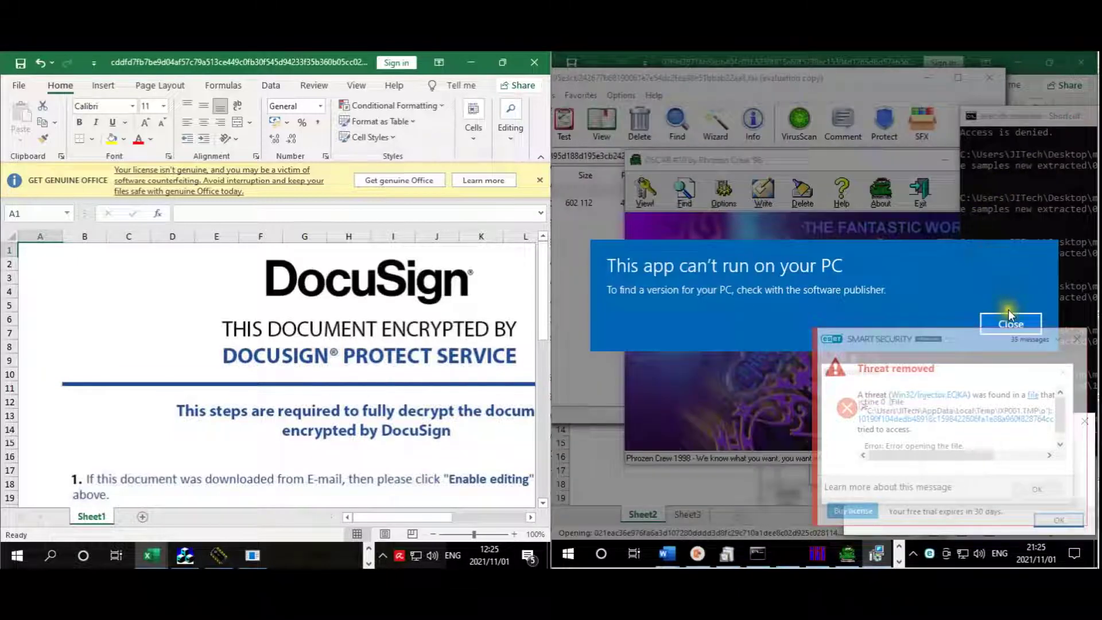
{"action": "left_click", "coordinate": [1008, 317]}
Dismiss the Excel file format message on the ESET machine and switch to the WinRAR window.
{"action": "right_click", "coordinate": [1019, 119]}
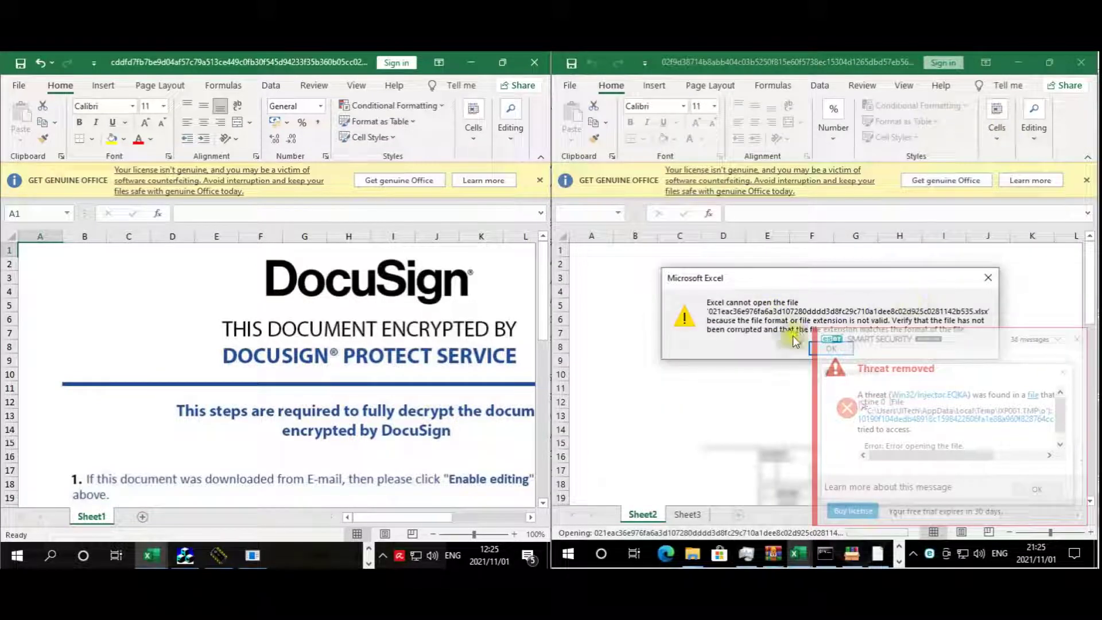
{"action": "left_click", "coordinate": [989, 277]}
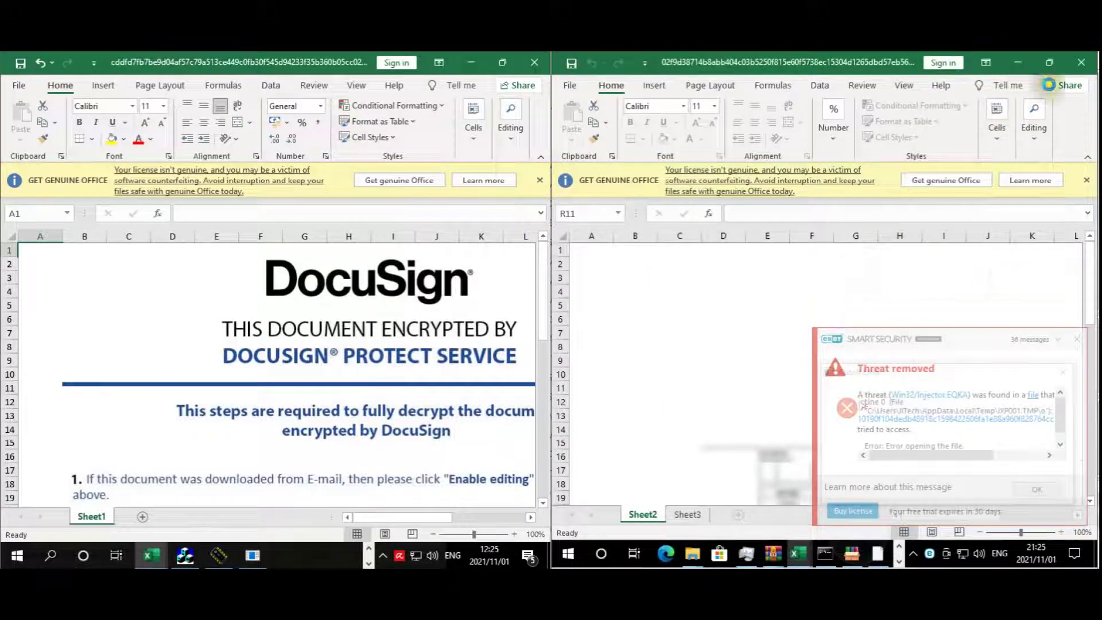
{"action": "left_click", "coordinate": [771, 557]}
{"action": "left_click", "coordinate": [833, 213]}
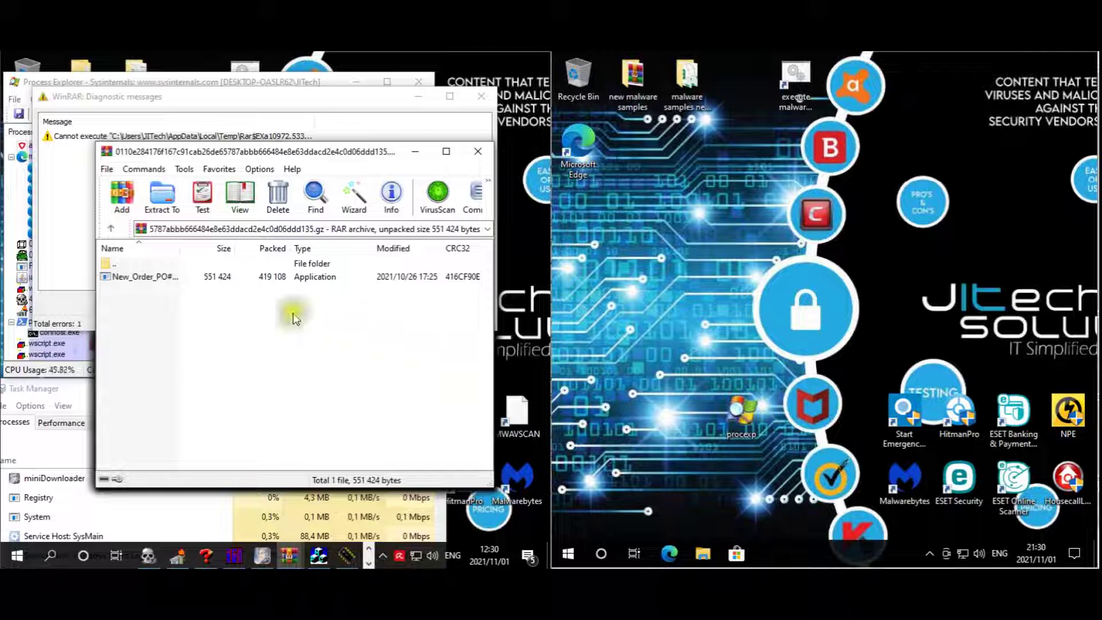
Try to run the New_Order_PO application from the open WinRAR archive on the Avira machine.
{"action": "double_click", "coordinate": [136, 281]}
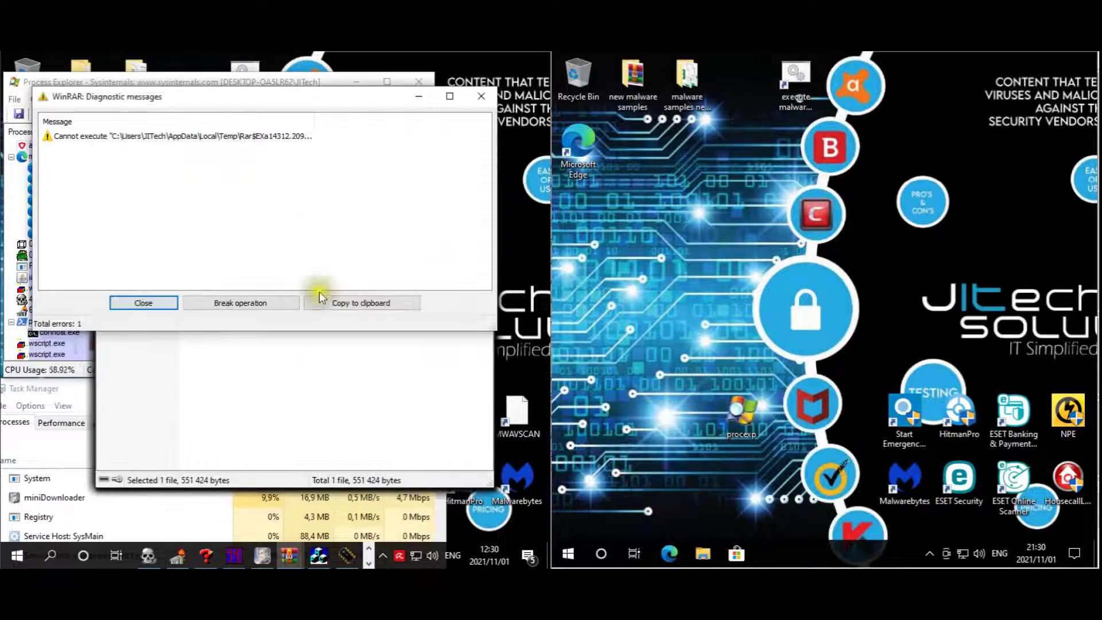
Quit the New_Order_PO archive on the Avira machine despite the unsaved-changes warning and try to run the application in the 031be4c4 ZIP archive.
{"action": "left_click", "coordinate": [349, 389]}
{"action": "left_click", "coordinate": [478, 150]}
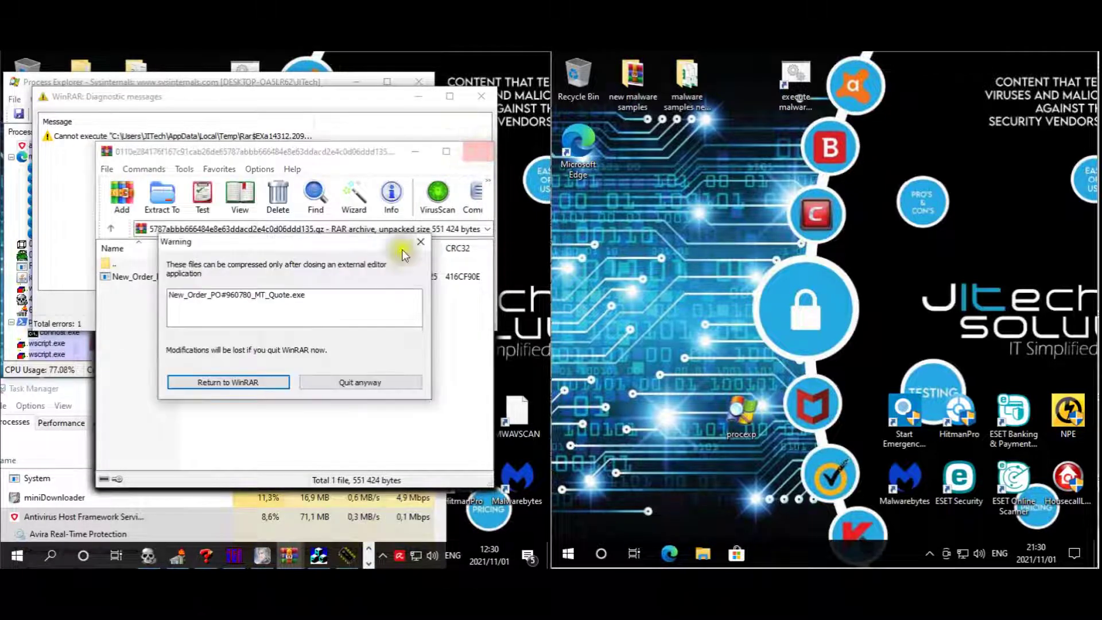
{"action": "left_click", "coordinate": [359, 382]}
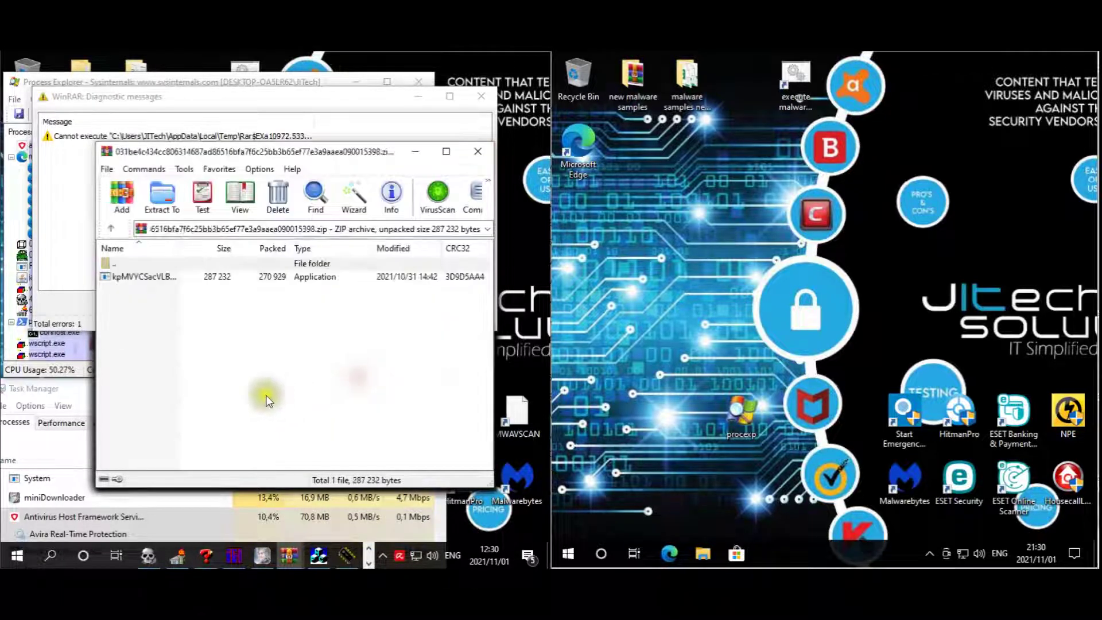
{"action": "double_click", "coordinate": [136, 283]}
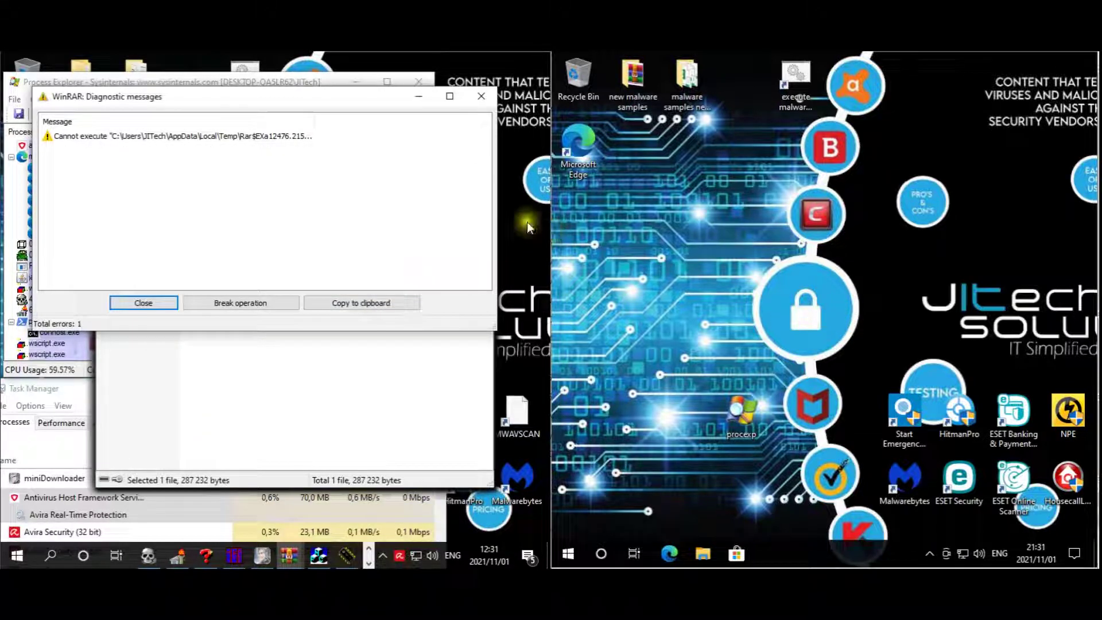
Close the 031be4c4 ZIP archive and try to run the October application from the open ISO archive on the Avira machine.
{"action": "left_click", "coordinate": [250, 370]}
{"action": "left_click", "coordinate": [480, 147]}
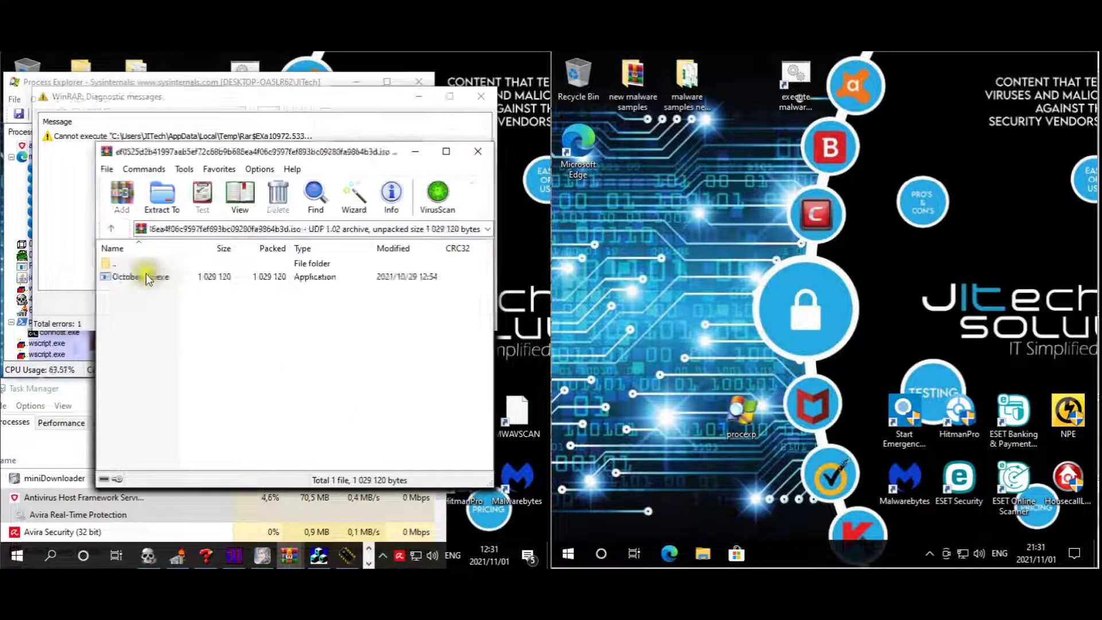
{"action": "double_click", "coordinate": [147, 277]}
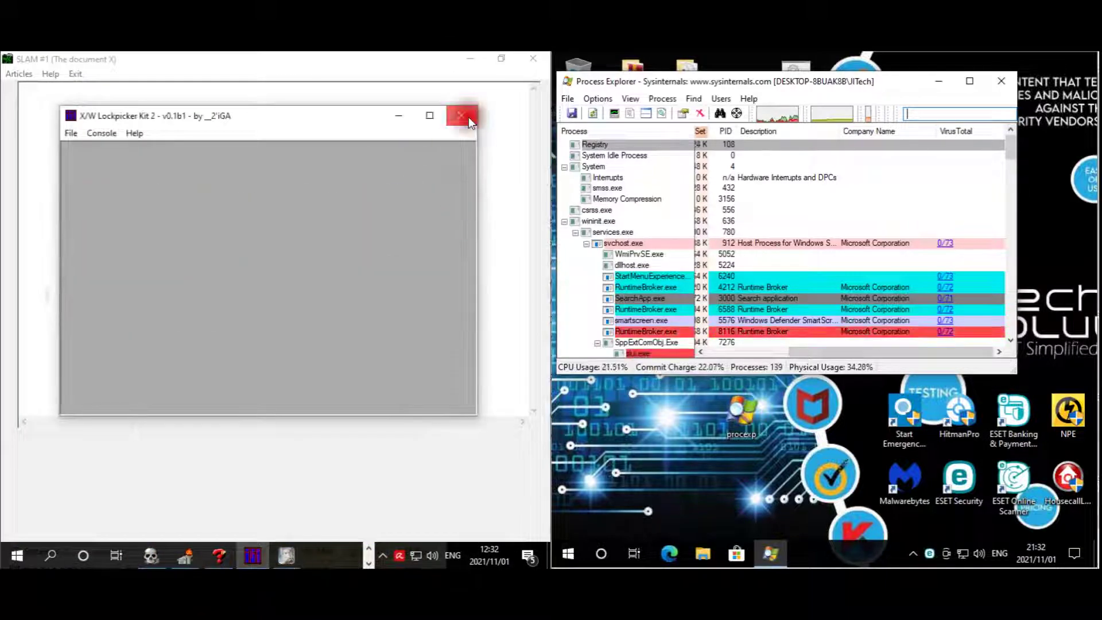
Close the X/W Lockpicker Kit 2 window on the Avira machine and inspect its running processes, including FlashHelperService.exe.
{"action": "left_click", "coordinate": [466, 116]}
{"action": "left_click", "coordinate": [426, 276]}
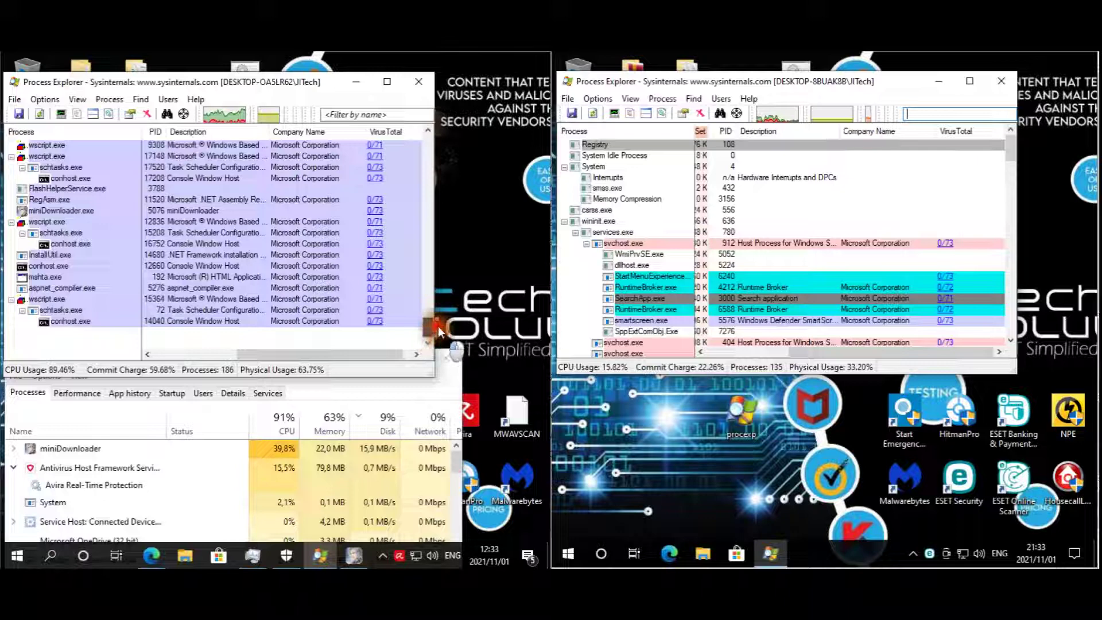
{"action": "scroll", "coordinate": [429, 298], "scroll_direction": "up", "scroll_amount": 4}
{"action": "scroll", "coordinate": [426, 294], "scroll_direction": "up", "scroll_amount": 5}
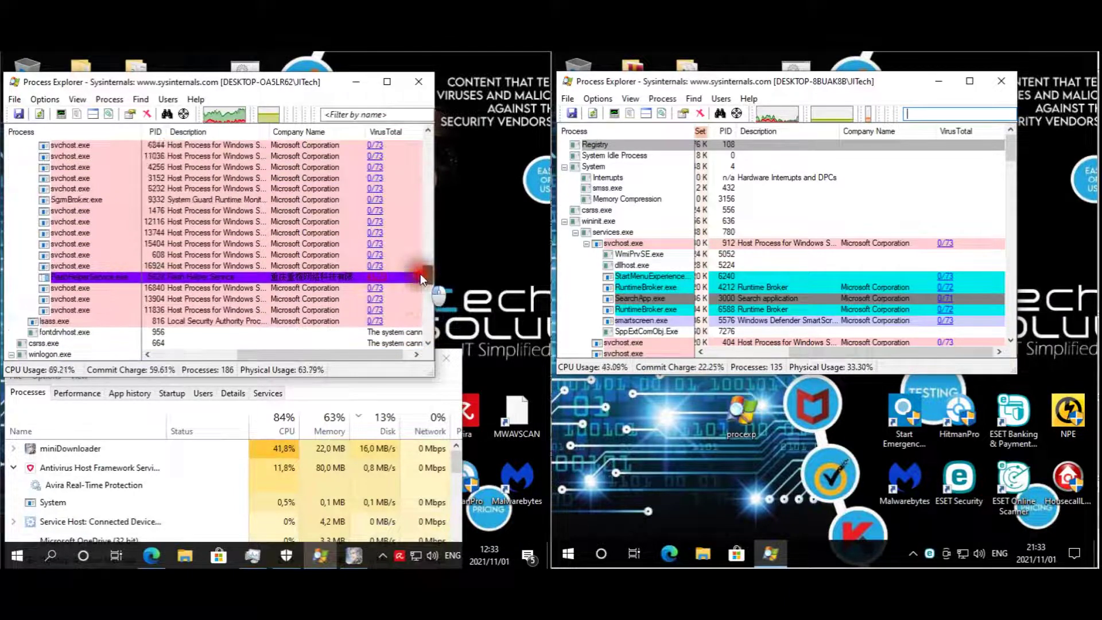
{"action": "left_click", "coordinate": [155, 290]}
{"action": "left_click", "coordinate": [204, 297]}
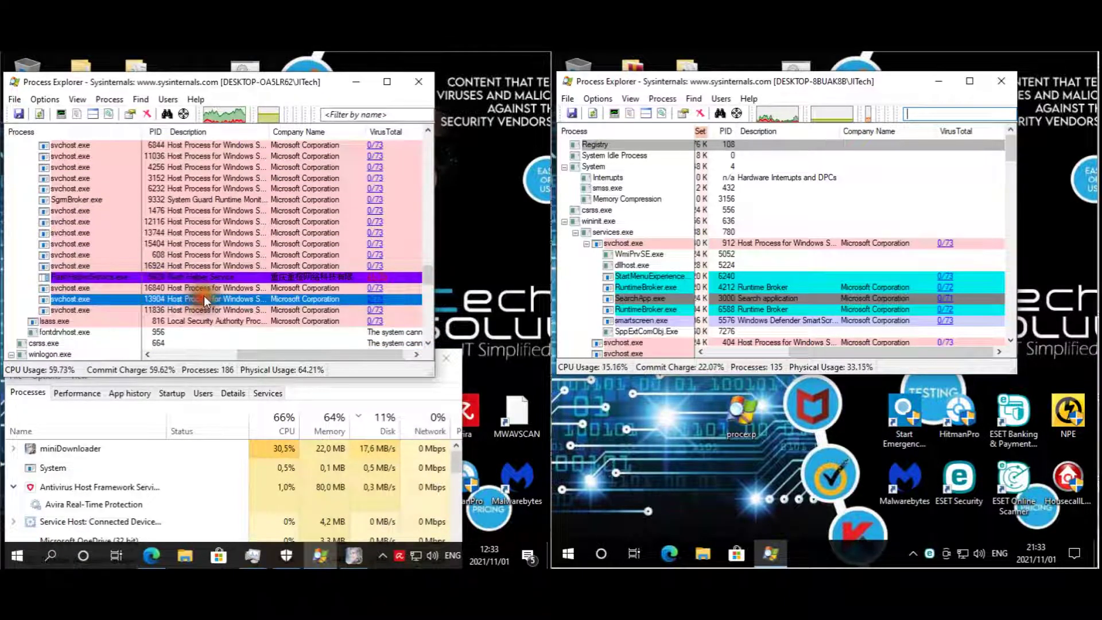
{"action": "left_click", "coordinate": [204, 278]}
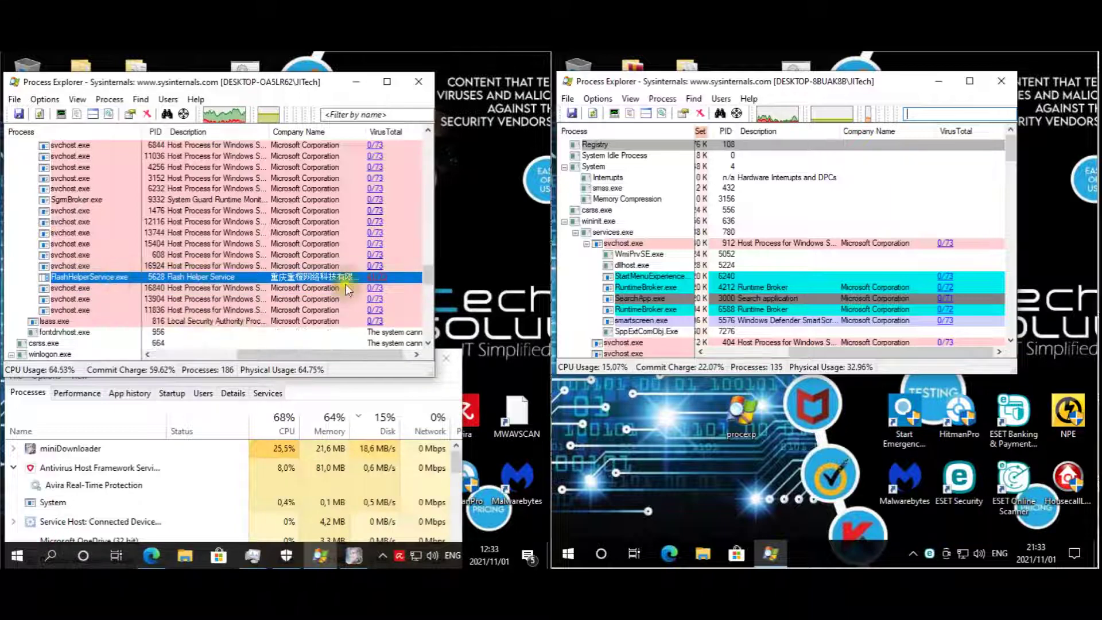
{"action": "left_click_drag", "start_coordinate": [425, 281], "coordinate": [440, 338]}
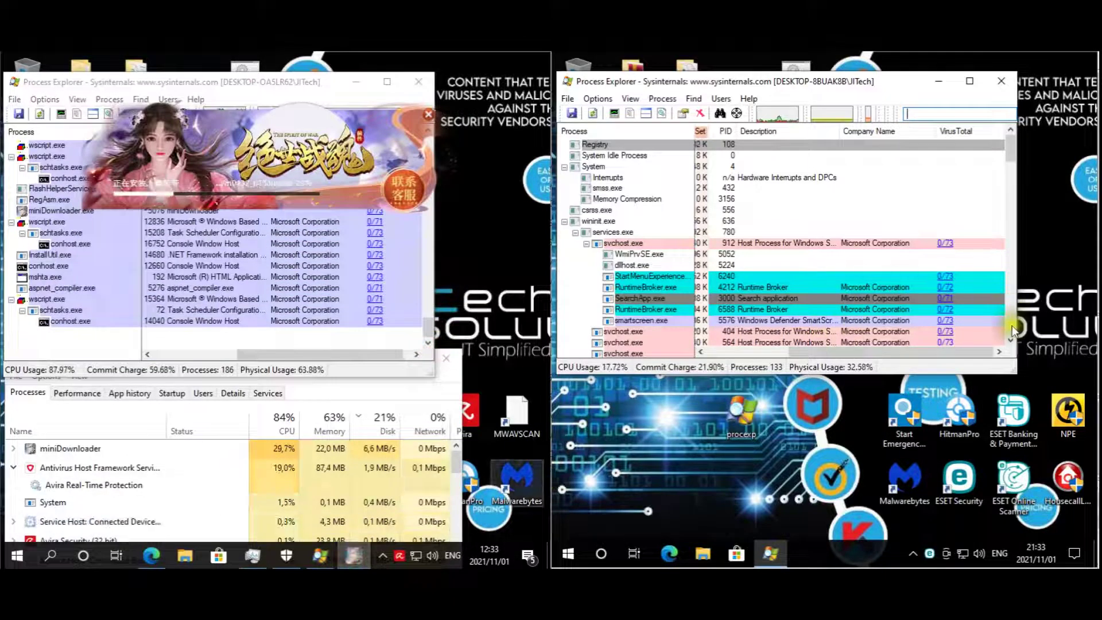
Check the ESET machine's process list, move Process Explorer aside and run the execute malware shortcut.
{"action": "left_click_drag", "start_coordinate": [1014, 160], "coordinate": [1011, 348]}
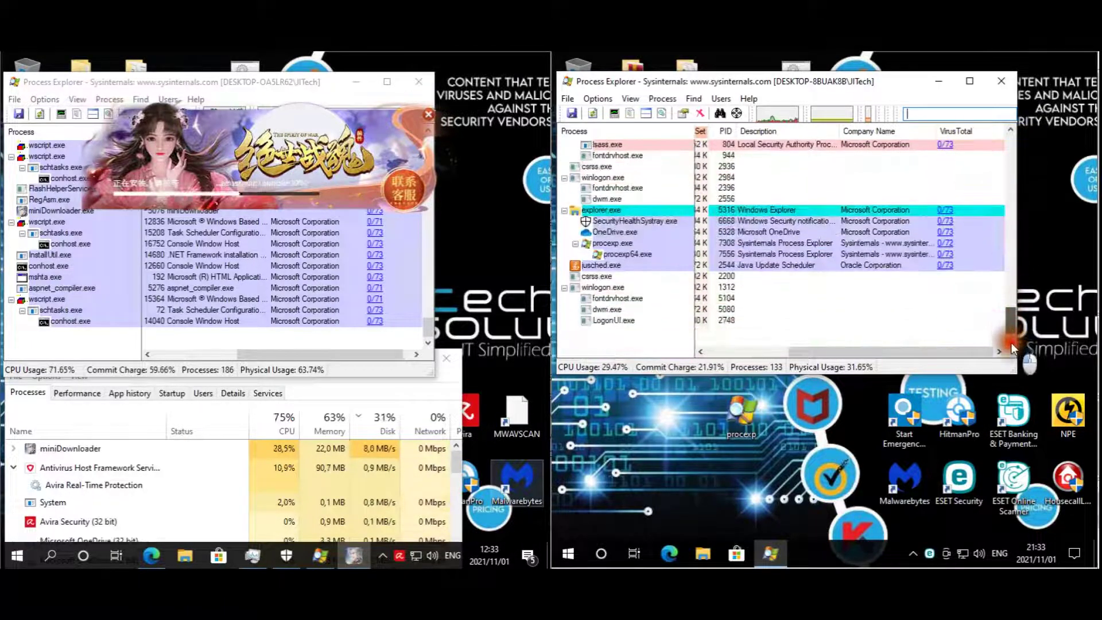
{"action": "left_click_drag", "start_coordinate": [753, 87], "coordinate": [763, 119]}
{"action": "double_click", "coordinate": [813, 74]}
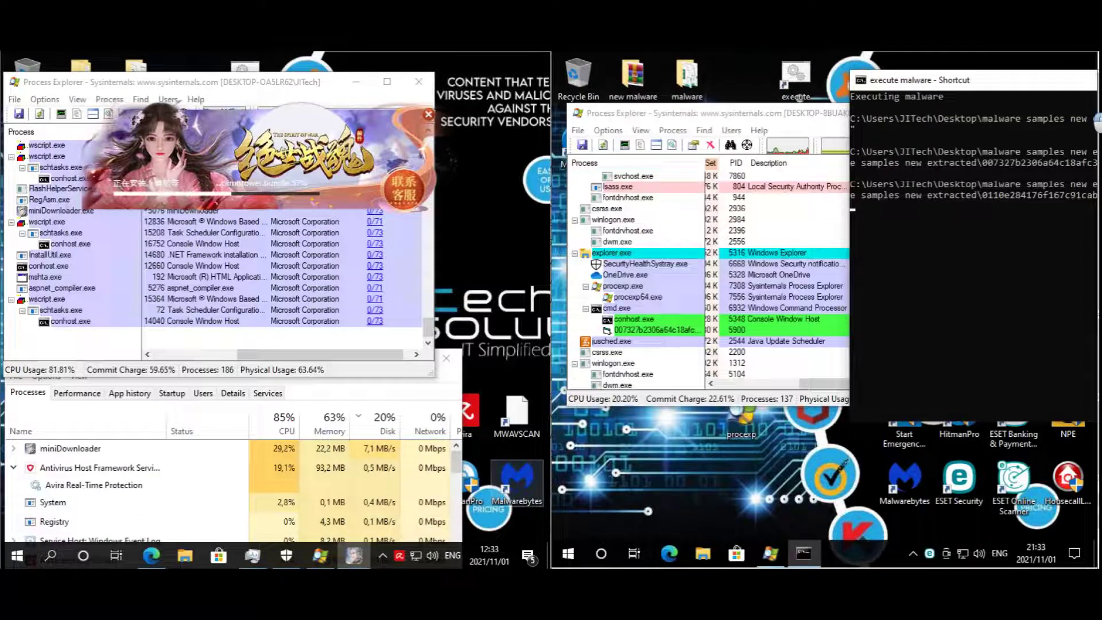
Close the app compatibility messages on the ESET machine and move the execute malware console window aside.
{"action": "left_click", "coordinate": [1046, 93]}
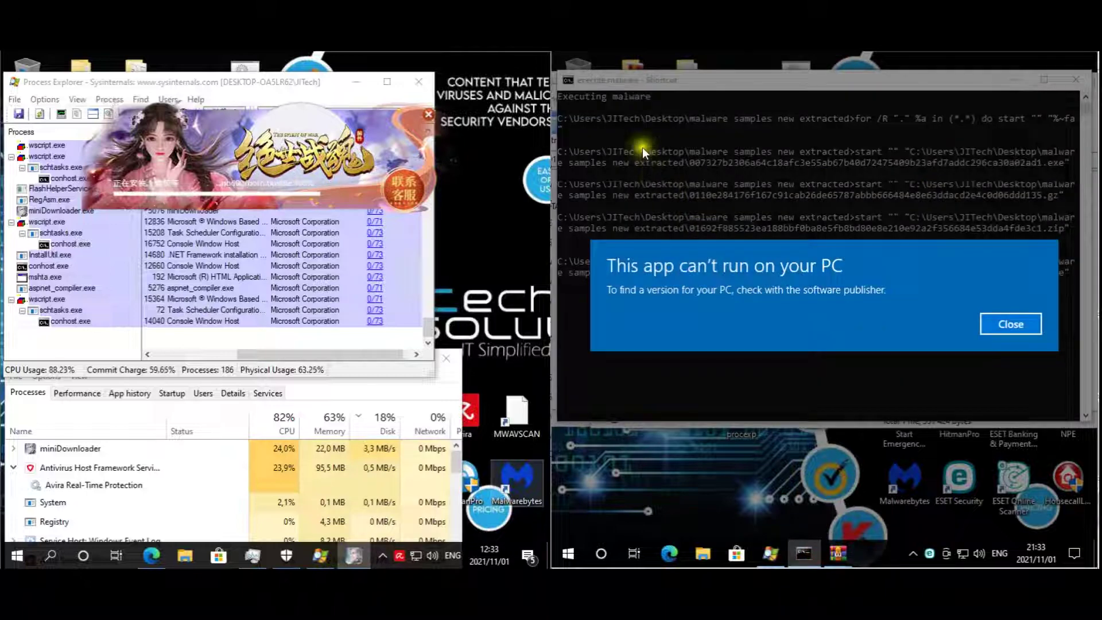
{"action": "left_click", "coordinate": [1001, 329]}
{"action": "left_click_drag", "start_coordinate": [615, 80], "coordinate": [993, 74]}
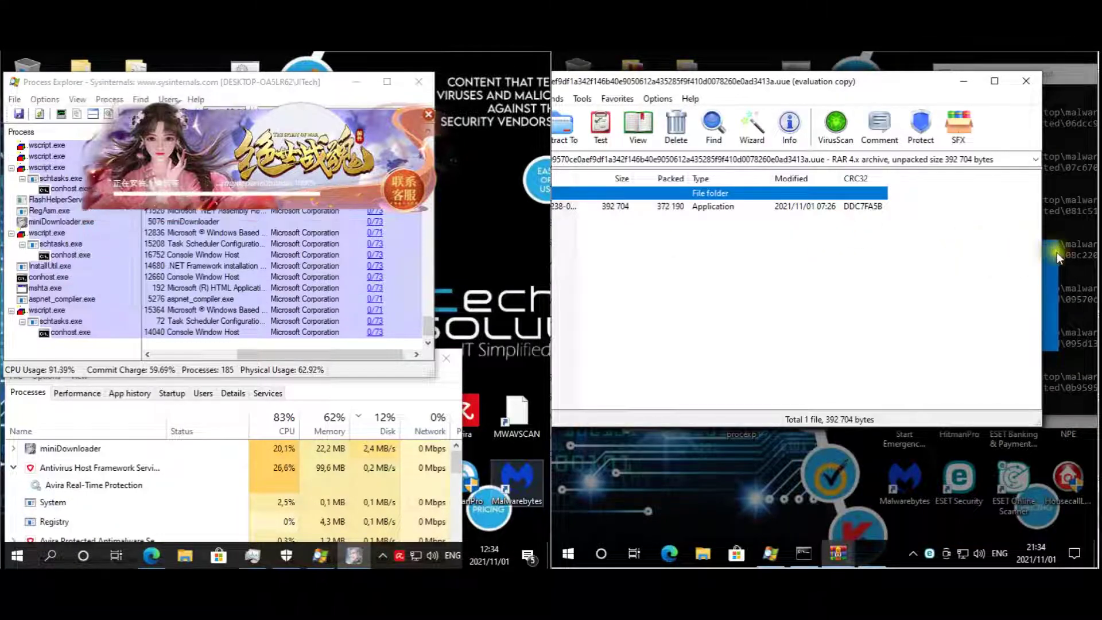
{"action": "left_click", "coordinate": [1011, 323]}
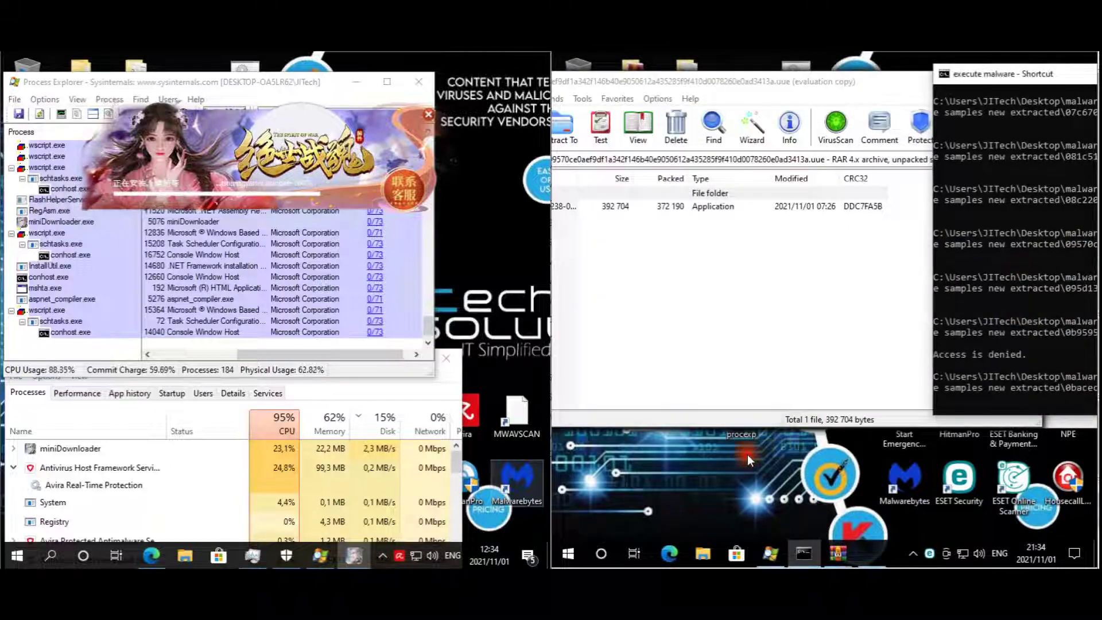
Run the command shutdown -a on the ESET machine.
{"action": "key", "text": "super+r"}
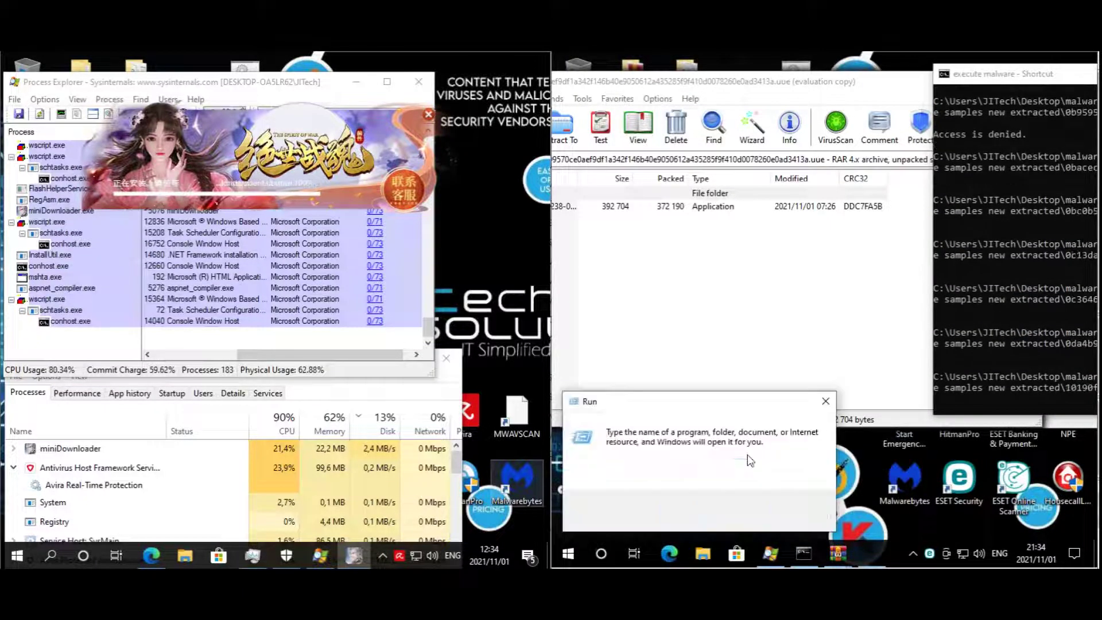
{"action": "type", "text": "td"}
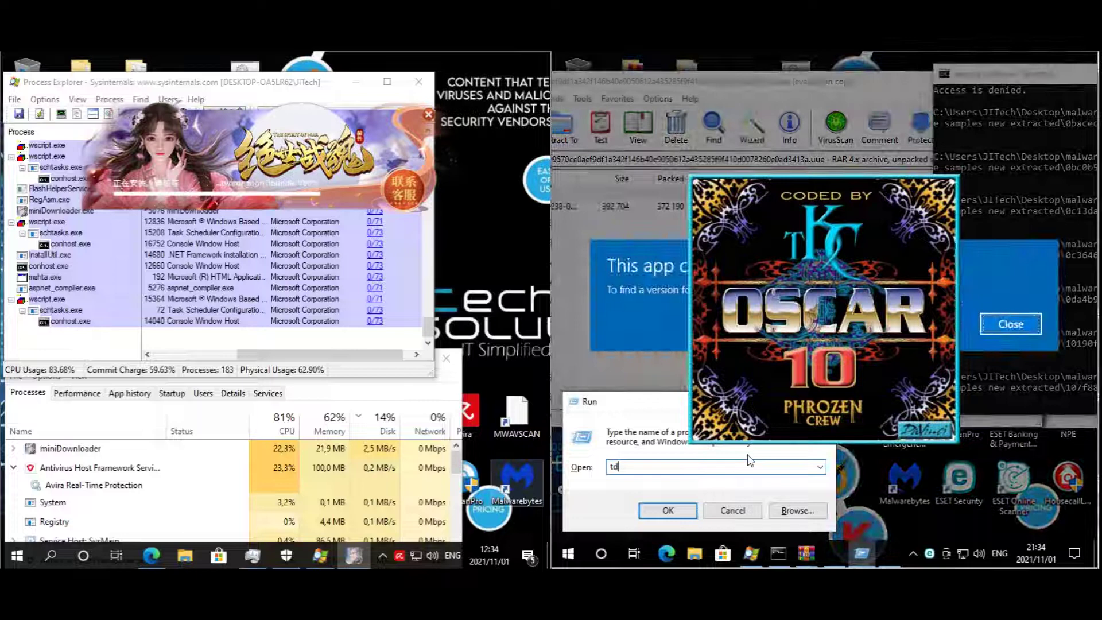
{"action": "type", "text": "shutdown -a"}
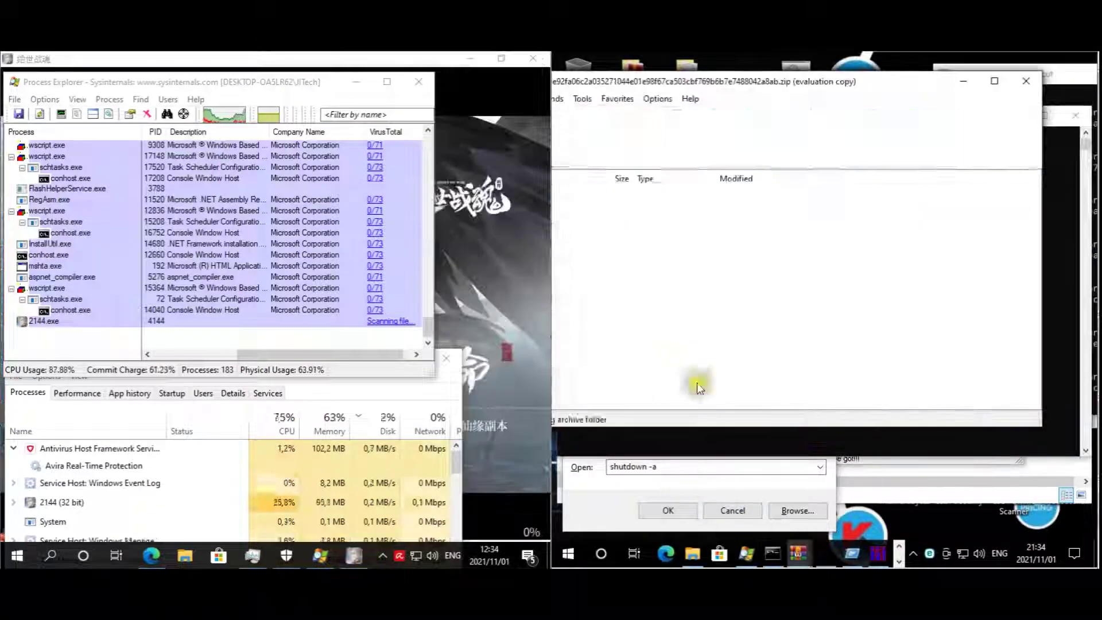
{"action": "left_click", "coordinate": [667, 510]}
Close the open ZIP archive on the ESET machine and try to run the applications in the following WinRAR archives.
{"action": "left_click", "coordinate": [797, 553]}
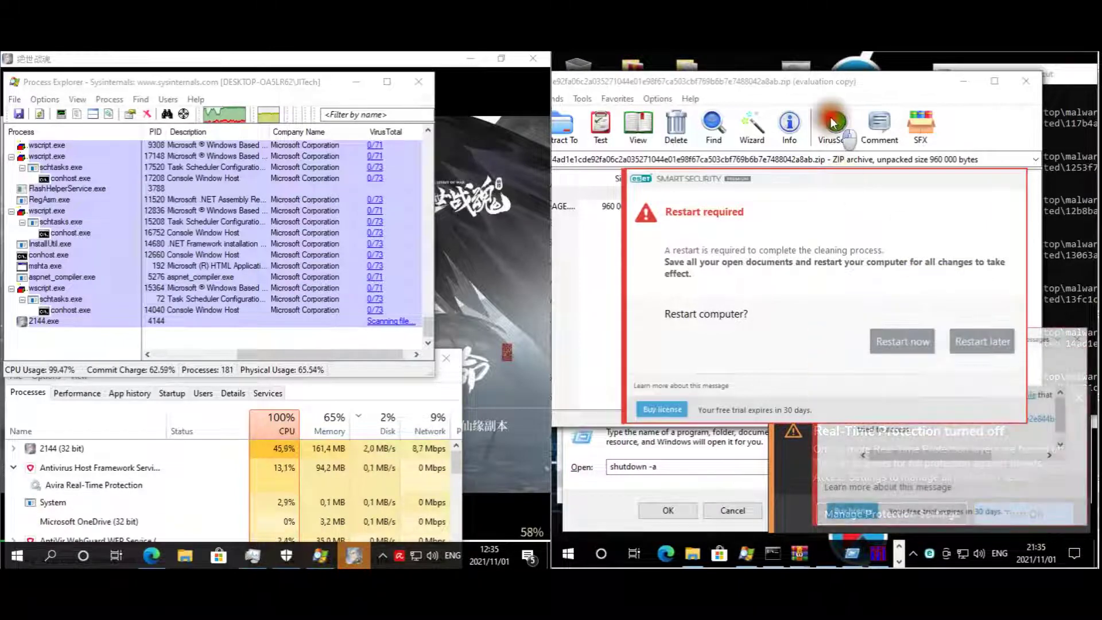
{"action": "left_click", "coordinate": [833, 122]}
{"action": "left_click", "coordinate": [1029, 81]}
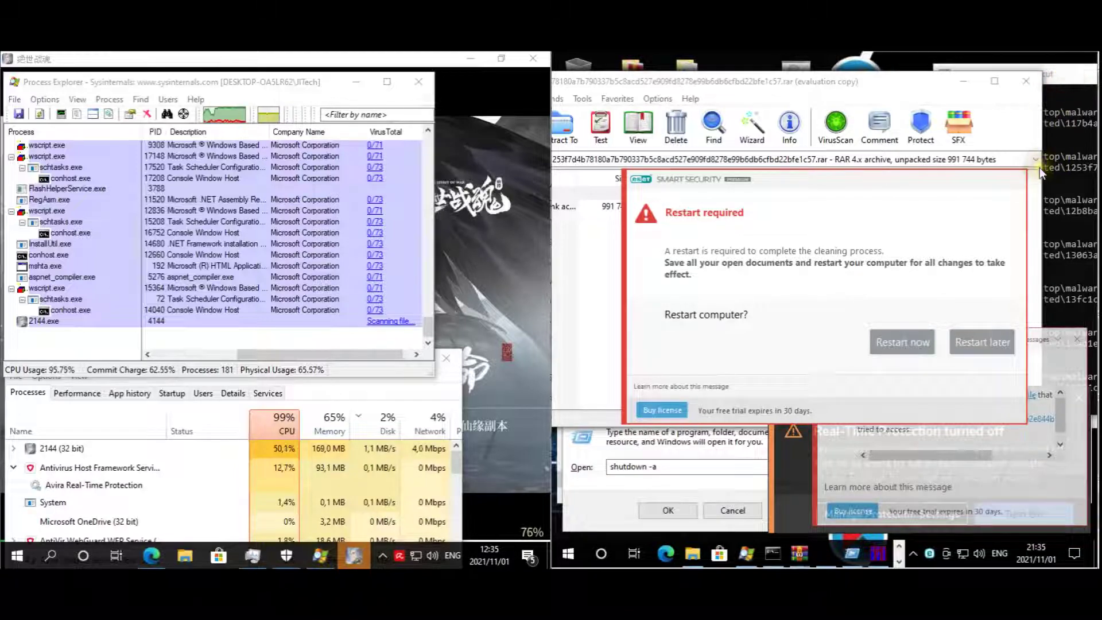
{"action": "left_click", "coordinate": [611, 206]}
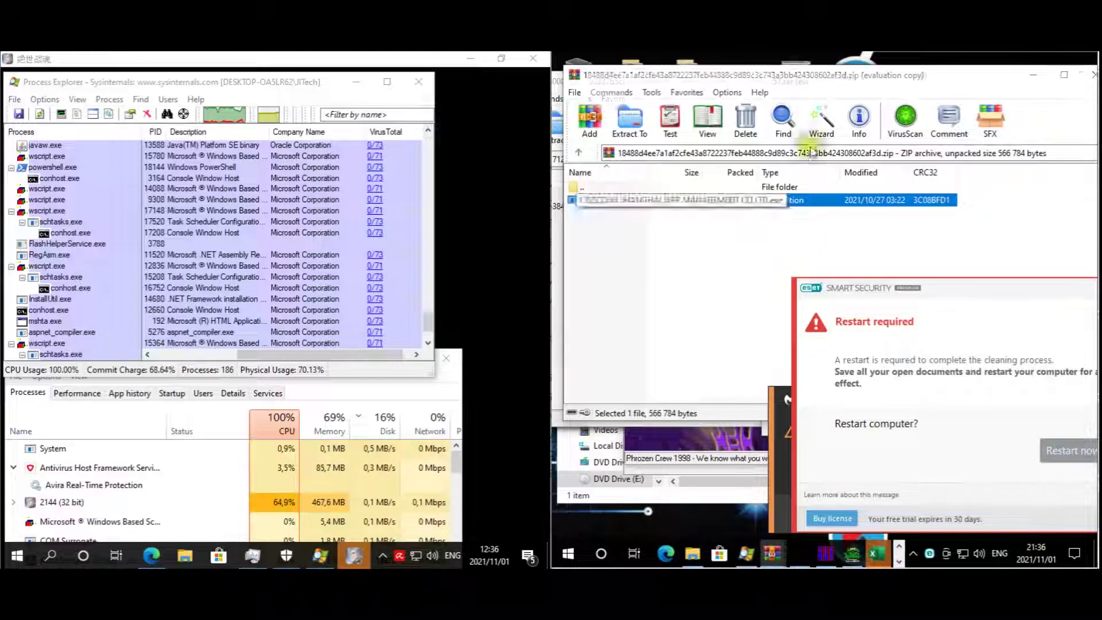
{"action": "left_click", "coordinate": [610, 205]}
{"action": "left_click", "coordinate": [768, 553]}
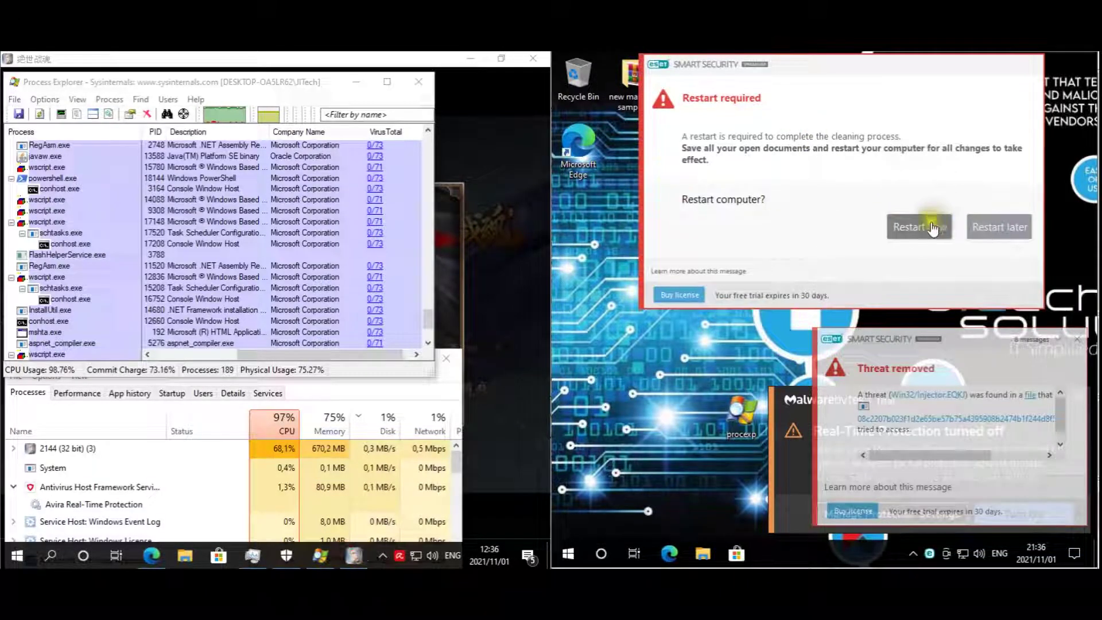
Restart the ESET machine from the ESET Smart Security restart request.
{"action": "left_click", "coordinate": [927, 229]}
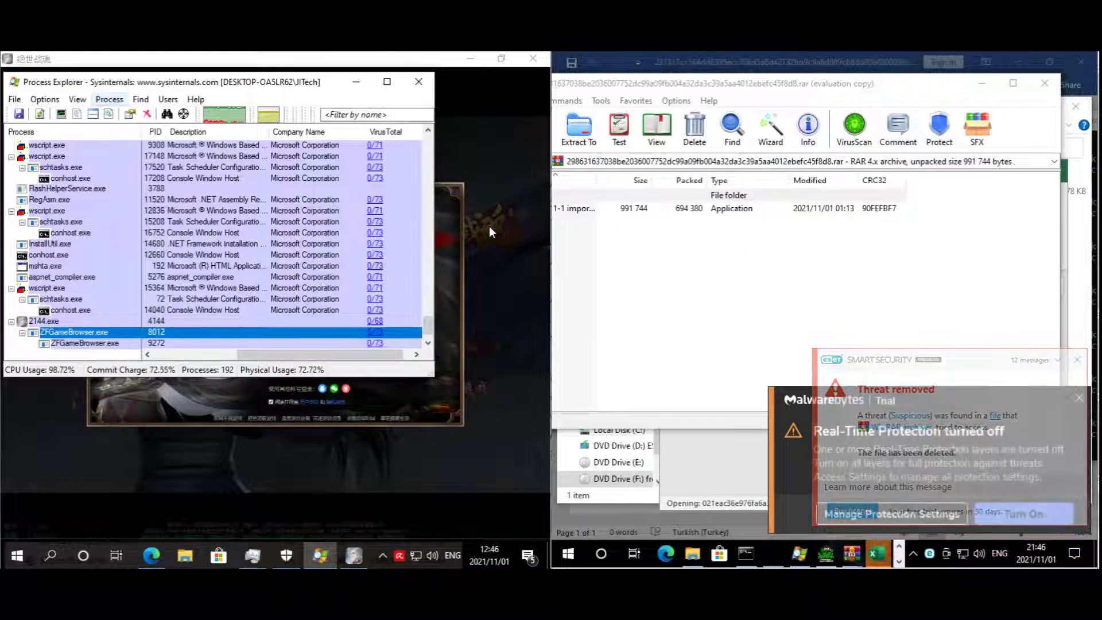
Bring up the game window on the Avira machine and try to start the game with the registration form empty.
{"action": "left_click", "coordinate": [343, 293]}
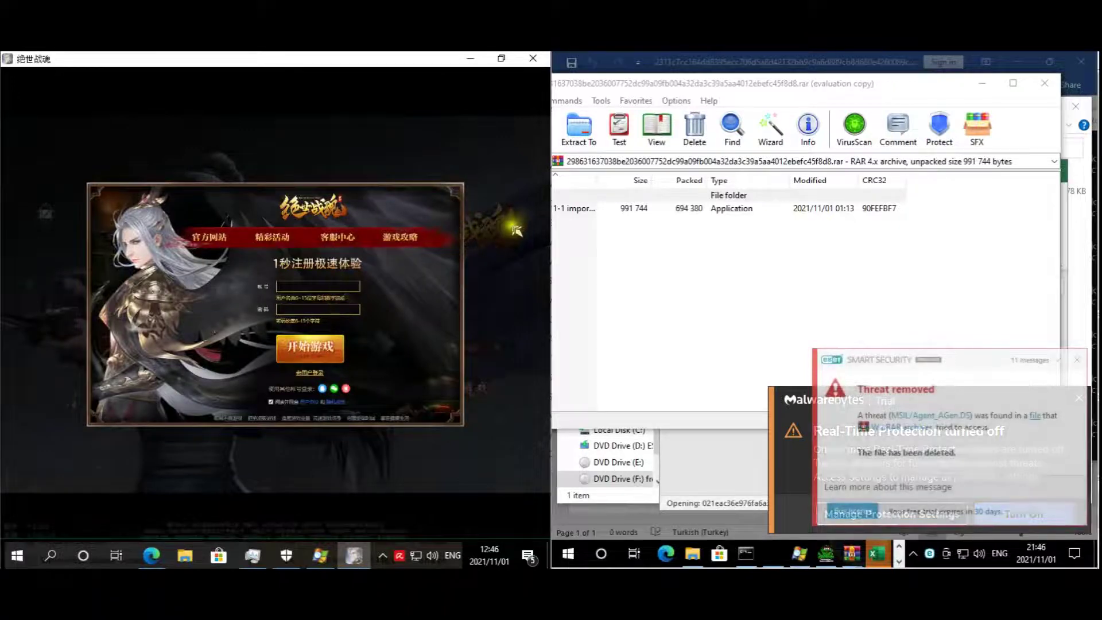
{"action": "left_click", "coordinate": [321, 359]}
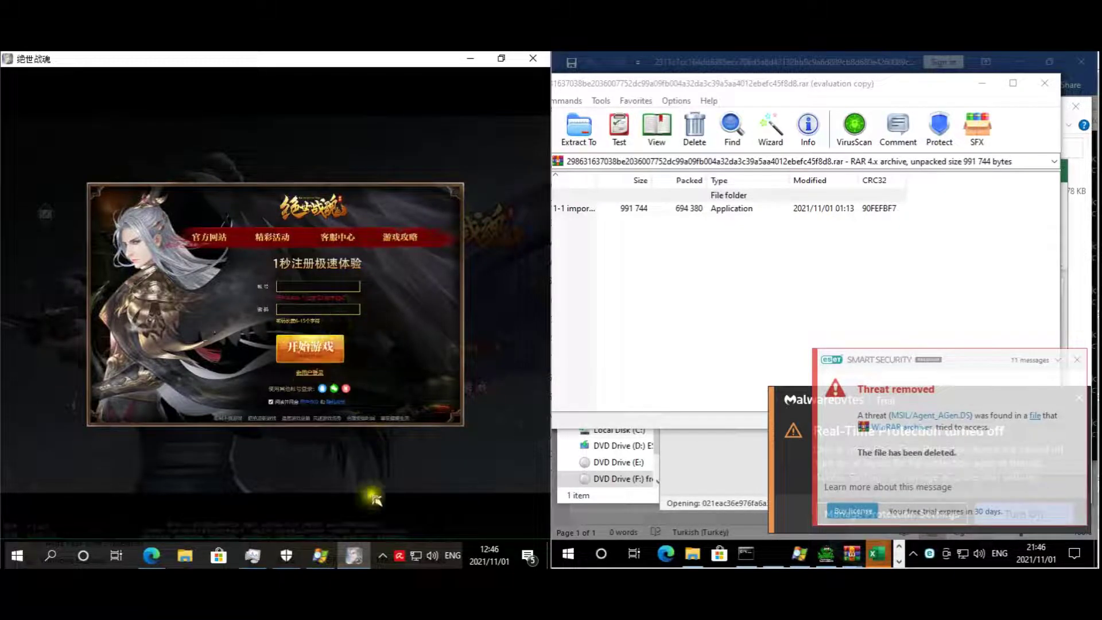
Examine the 2144.exe, FlashHelperService.exe and neighbouring processes in Process Explorer on the Avira machine.
{"action": "left_click", "coordinate": [321, 556]}
{"action": "left_click", "coordinate": [69, 321]}
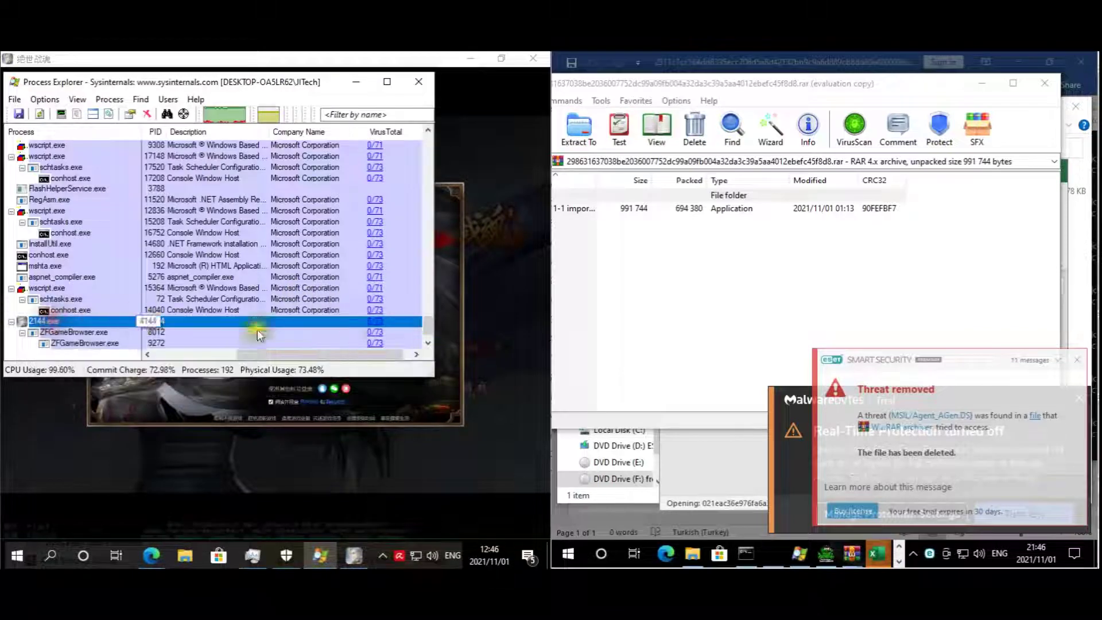
{"action": "left_click", "coordinate": [428, 324]}
{"action": "left_click_drag", "start_coordinate": [428, 323], "coordinate": [421, 269]}
{"action": "left_click", "coordinate": [243, 288]}
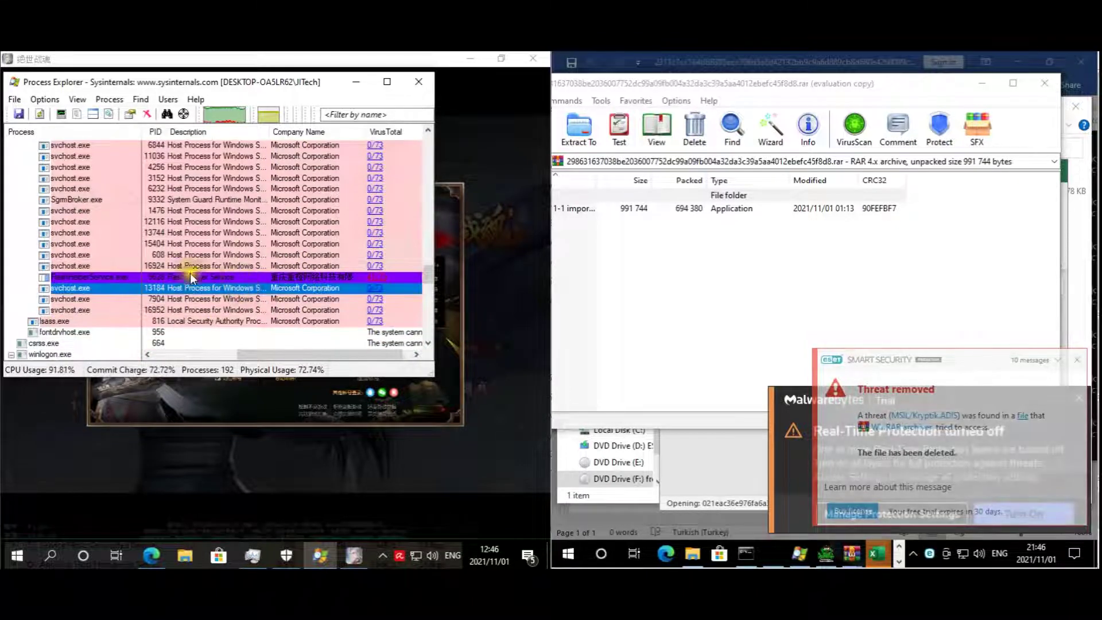
{"action": "left_click", "coordinate": [105, 266]}
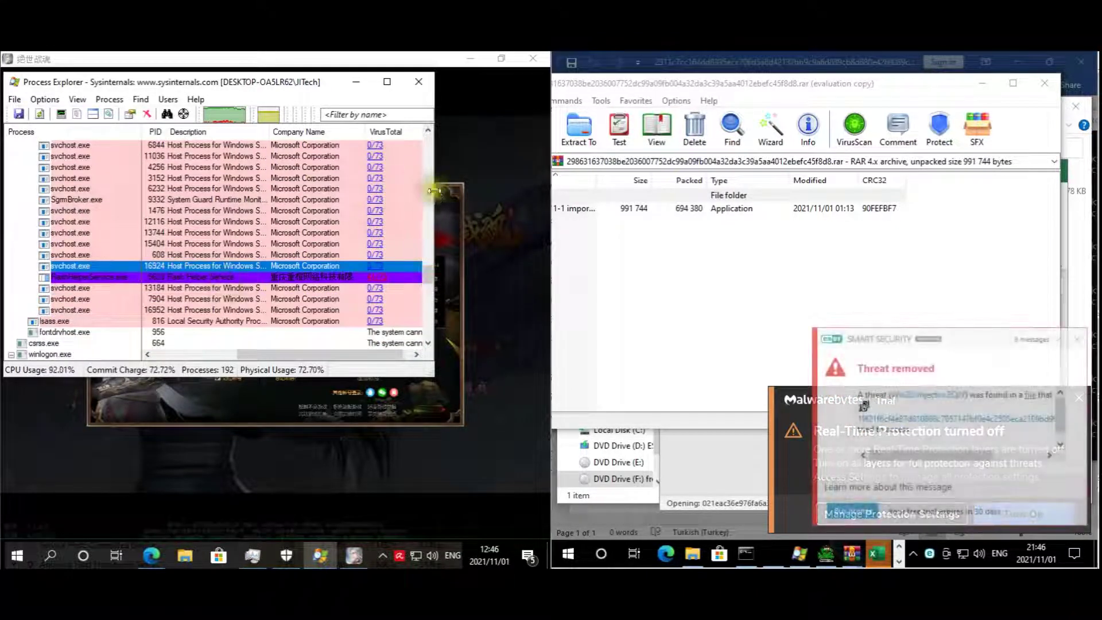
{"action": "scroll", "coordinate": [321, 316], "scroll_direction": "down", "scroll_amount": 8}
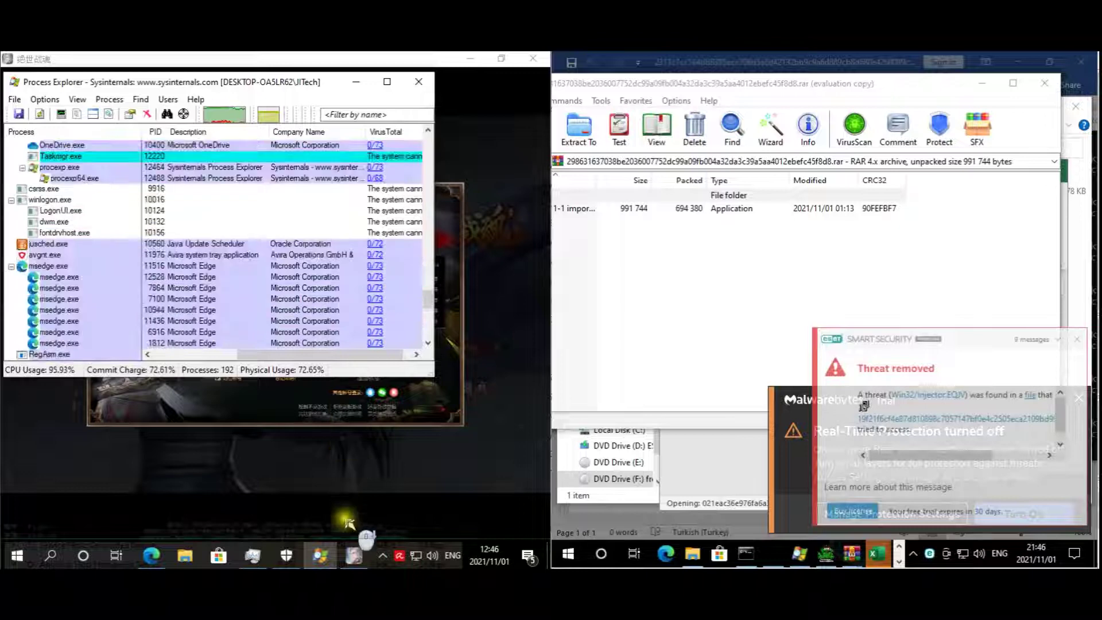
Close the game window on the Avira machine.
{"action": "right_click", "coordinate": [359, 554]}
{"action": "left_click", "coordinate": [343, 525]}
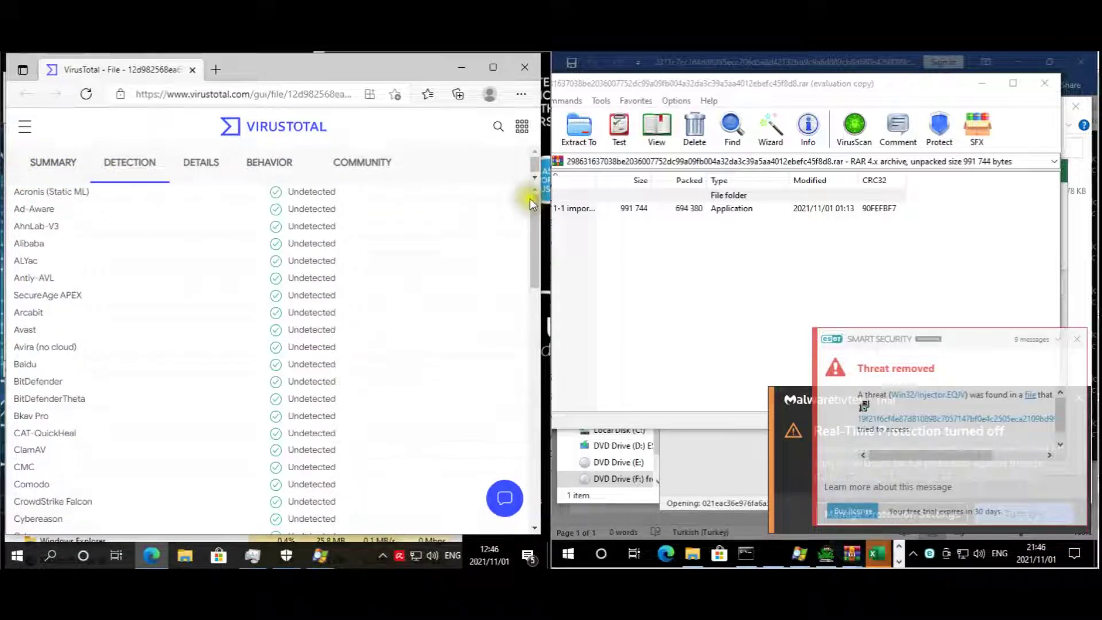
Review the detections and summary for 2144.exe on VirusTotal and close the browser on the Avira machine.
{"action": "left_click_drag", "start_coordinate": [535, 224], "coordinate": [538, 500]}
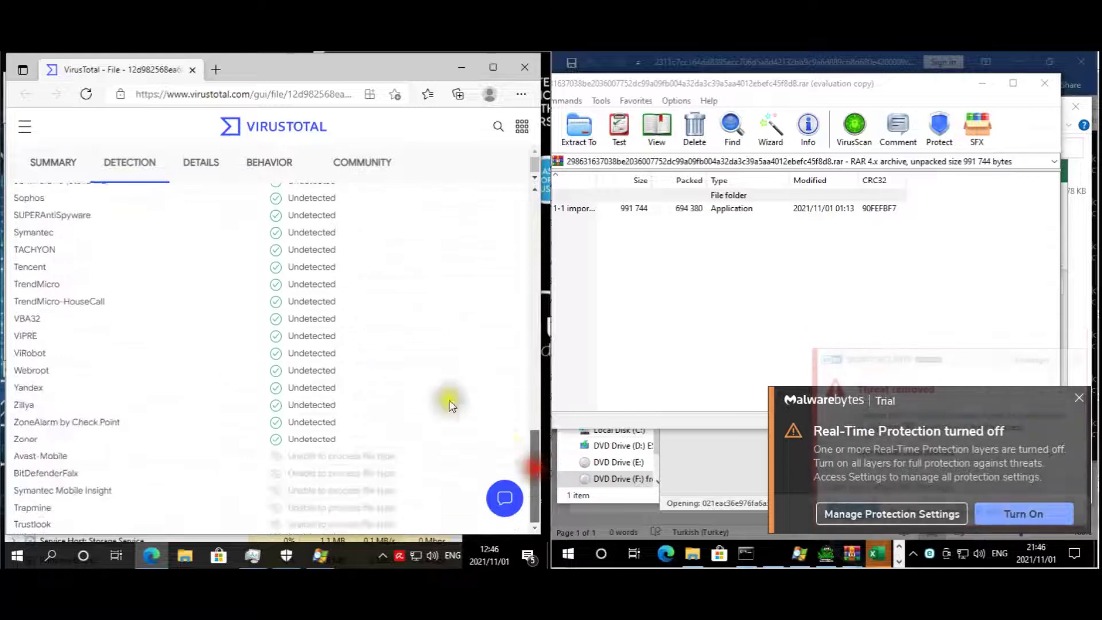
{"action": "left_click", "coordinate": [53, 166]}
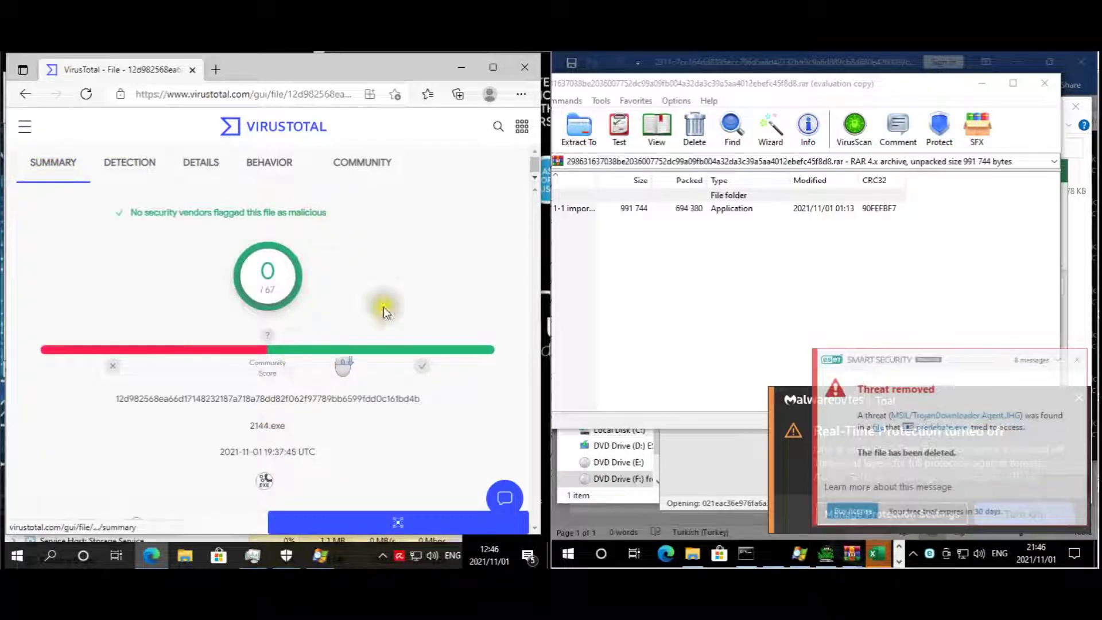
{"action": "left_click", "coordinate": [524, 67]}
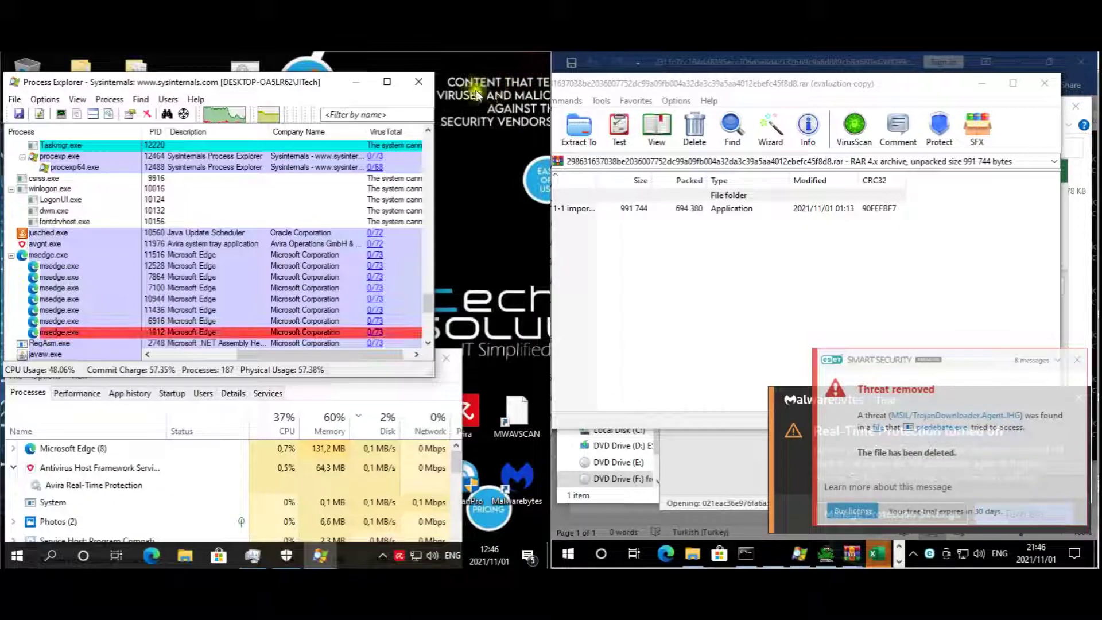
Look over the remaining processes on the Avira machine, close Task Manager and open the system's power-user options.
{"action": "left_click_drag", "start_coordinate": [432, 310], "coordinate": [434, 262]}
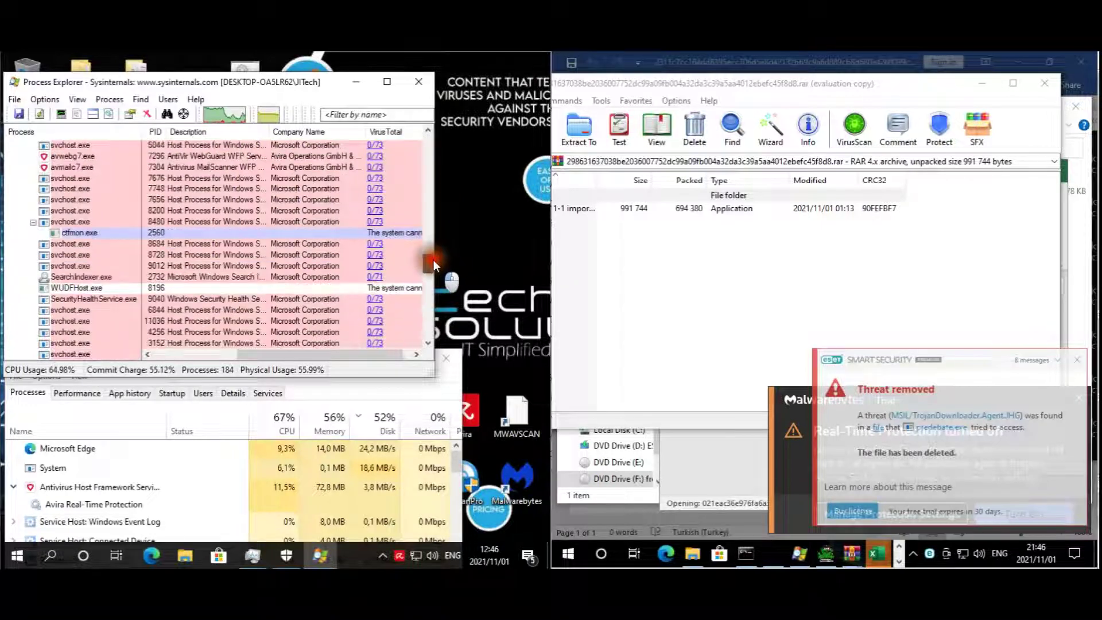
{"action": "left_click", "coordinate": [451, 363]}
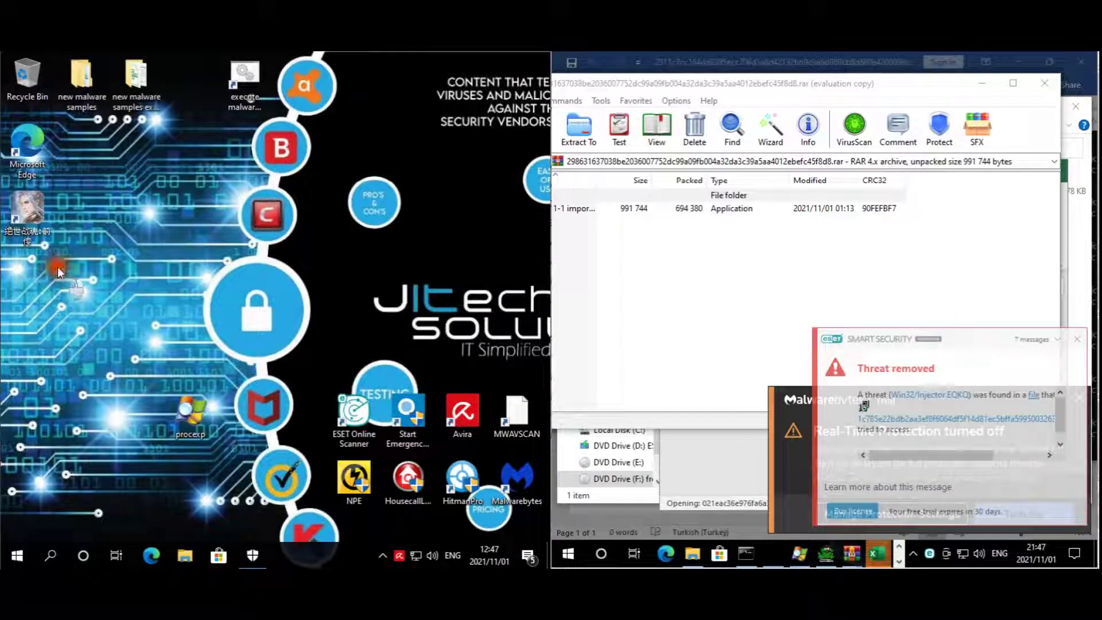
{"action": "right_click", "coordinate": [13, 555]}
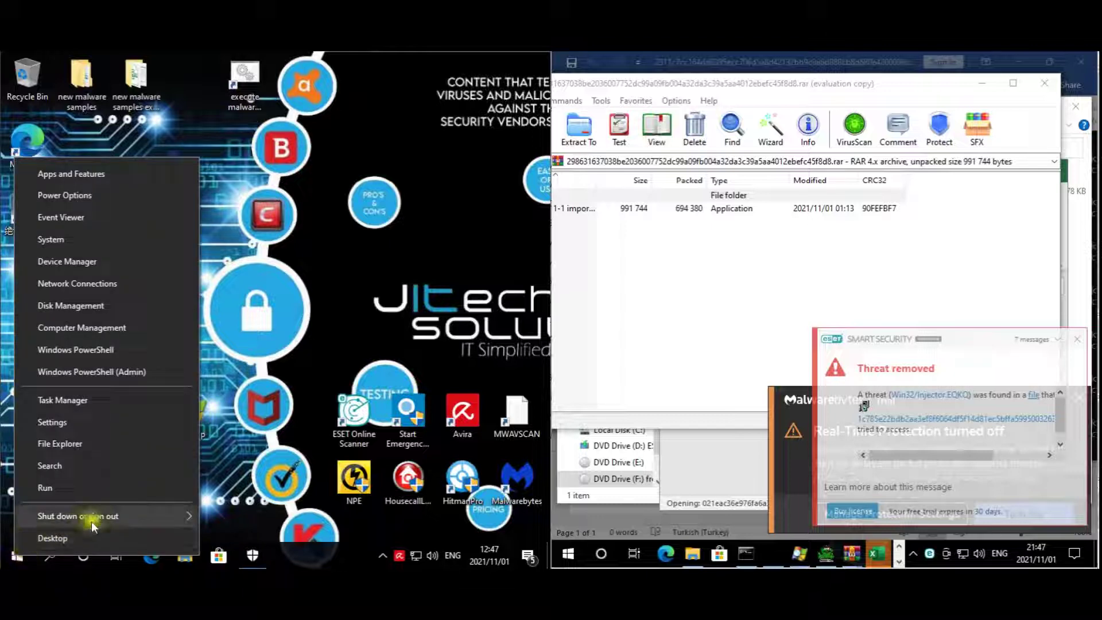
Restart the Avira virtual machine.
{"action": "mouse_move", "coordinate": [92, 521]}
{"action": "left_click", "coordinate": [225, 515]}
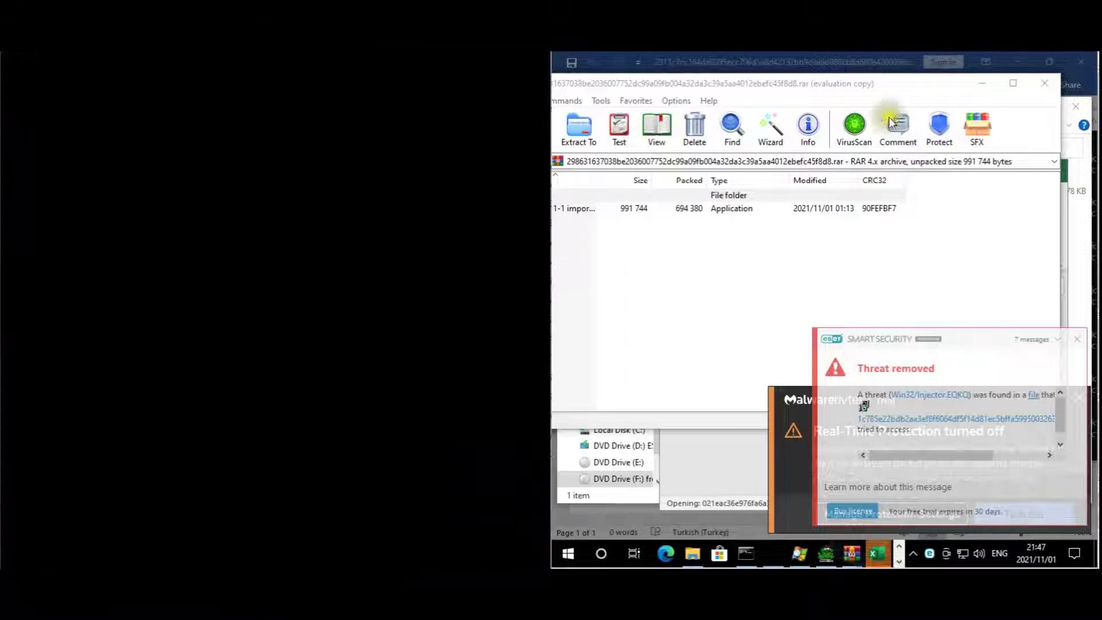
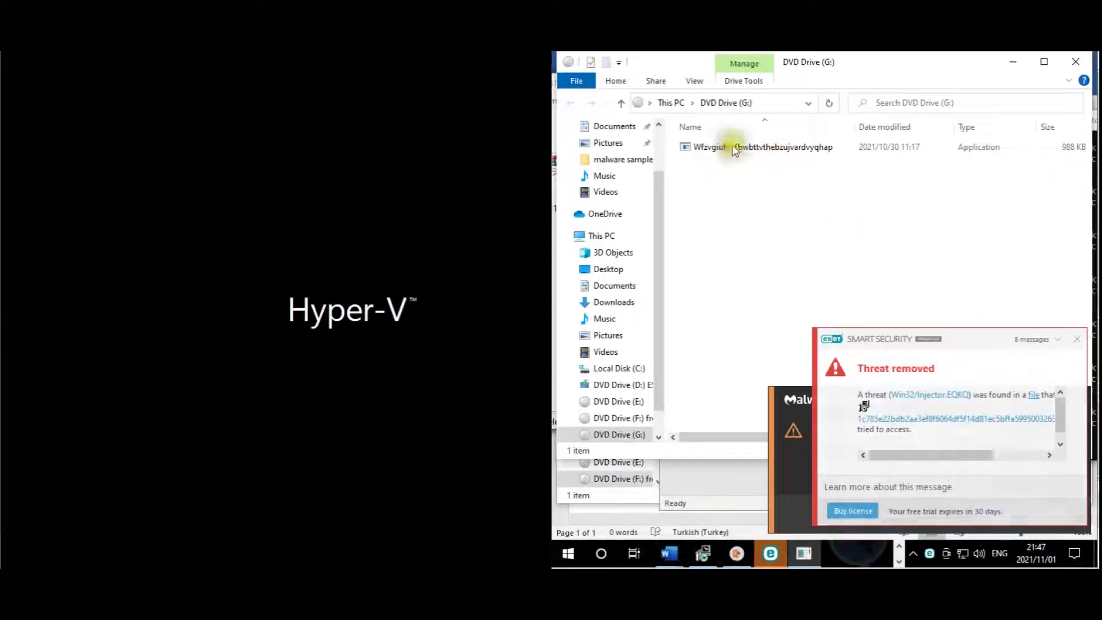
Run the application sample on DVD Drive (G:) in the ESET virtual machine and dismiss the missing-DLL errors.
{"action": "double_click", "coordinate": [731, 147]}
{"action": "left_click", "coordinate": [996, 411]}
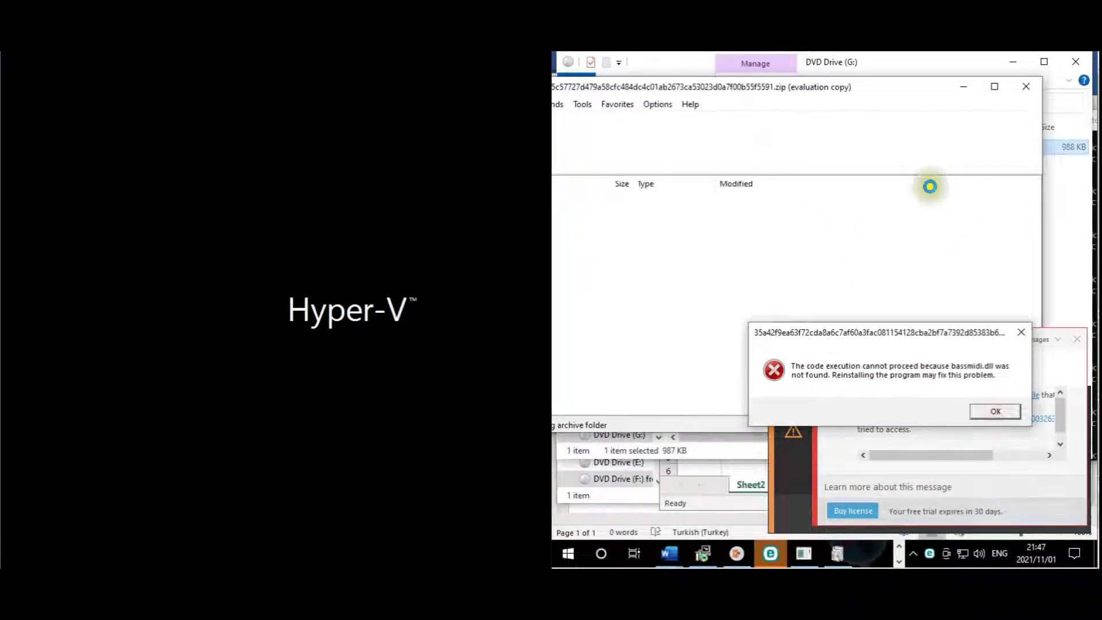
{"action": "left_click", "coordinate": [1010, 415]}
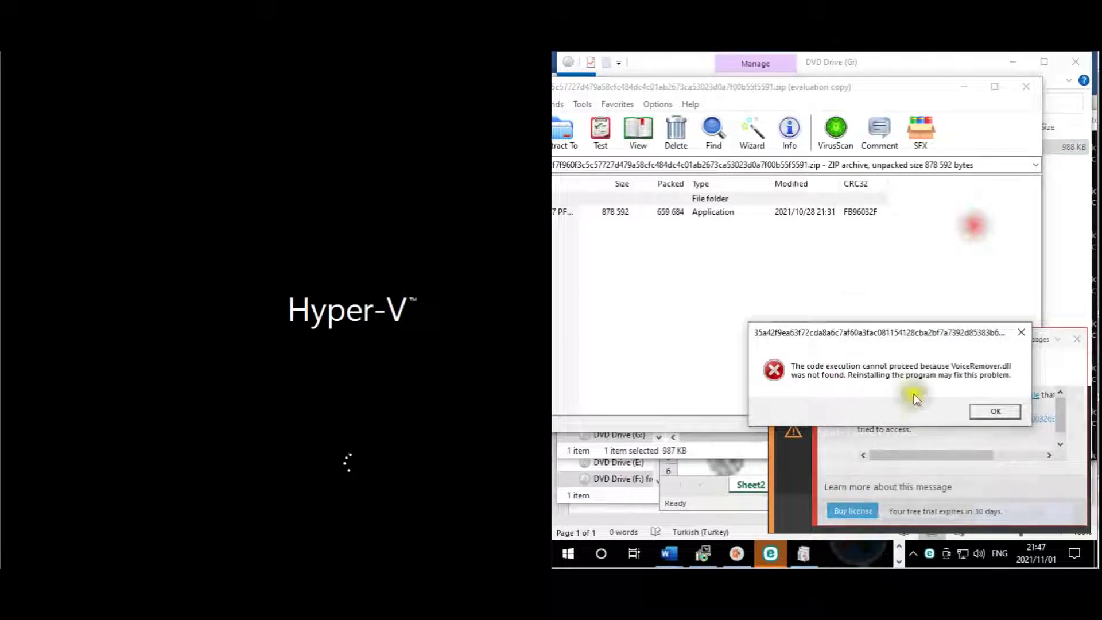
{"action": "left_click", "coordinate": [985, 410]}
{"action": "left_click", "coordinate": [661, 246]}
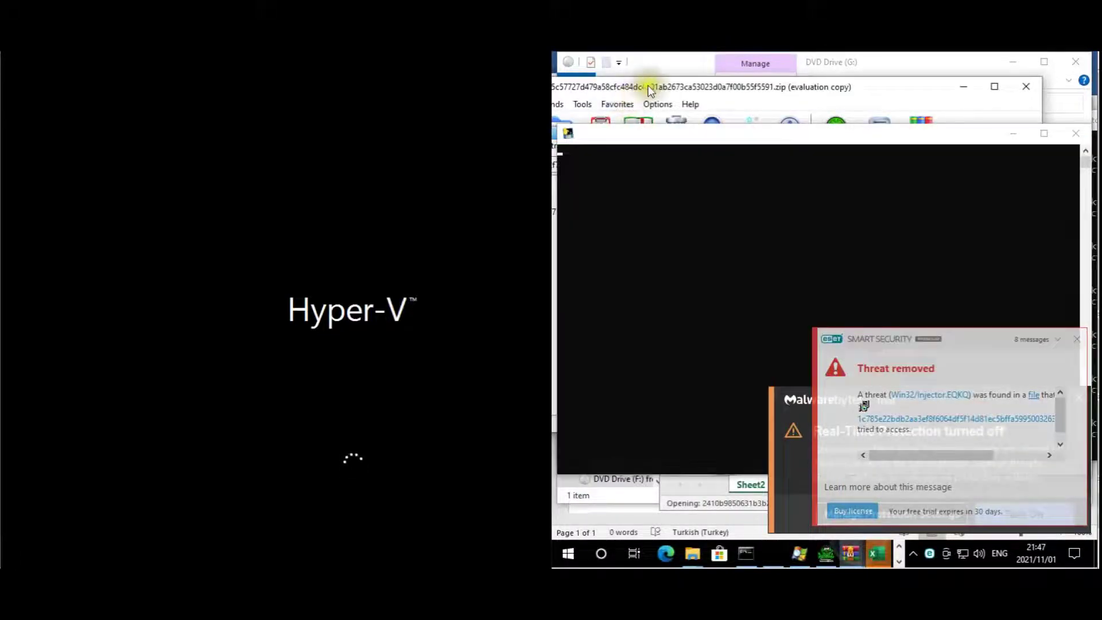
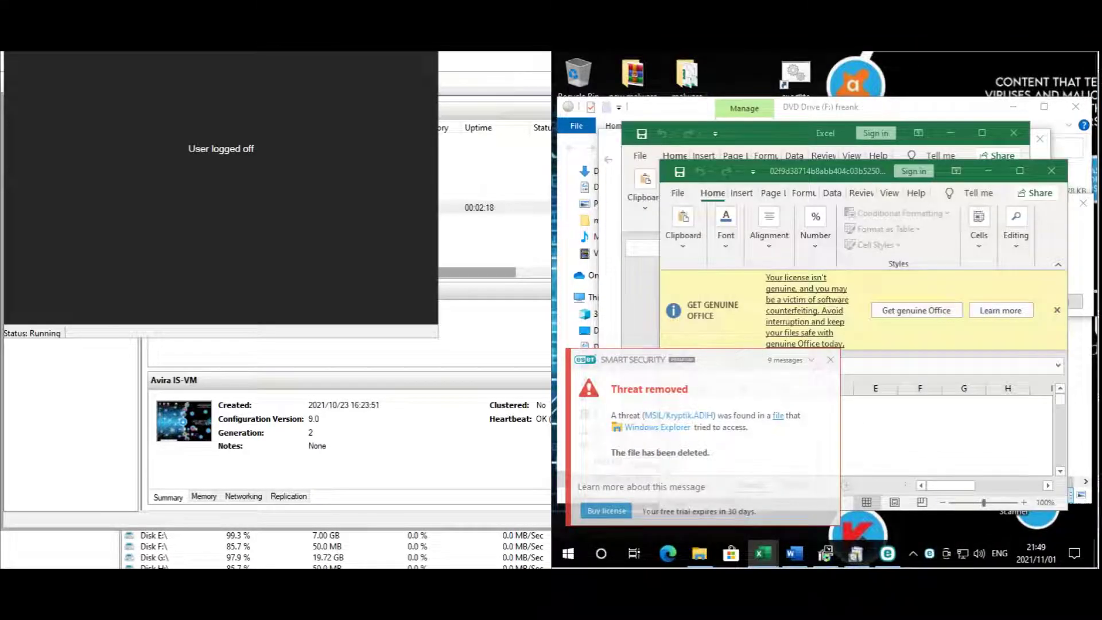
Open the ESET Smart Security Premium main window and reposition it to view the protection status.
{"action": "left_click", "coordinate": [995, 459]}
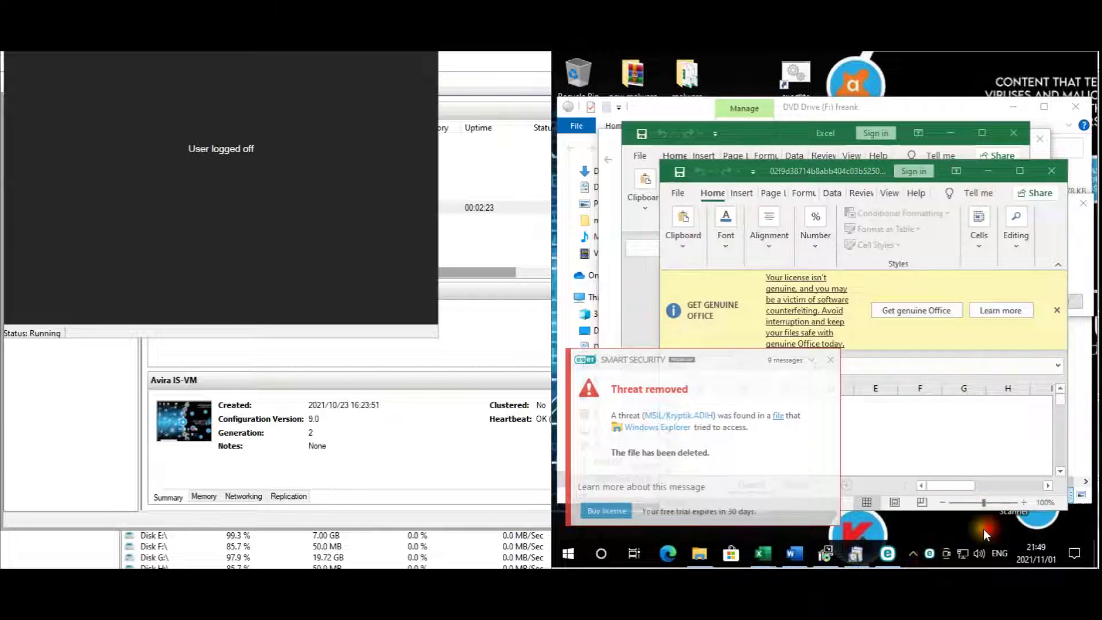
{"action": "left_click", "coordinate": [930, 553]}
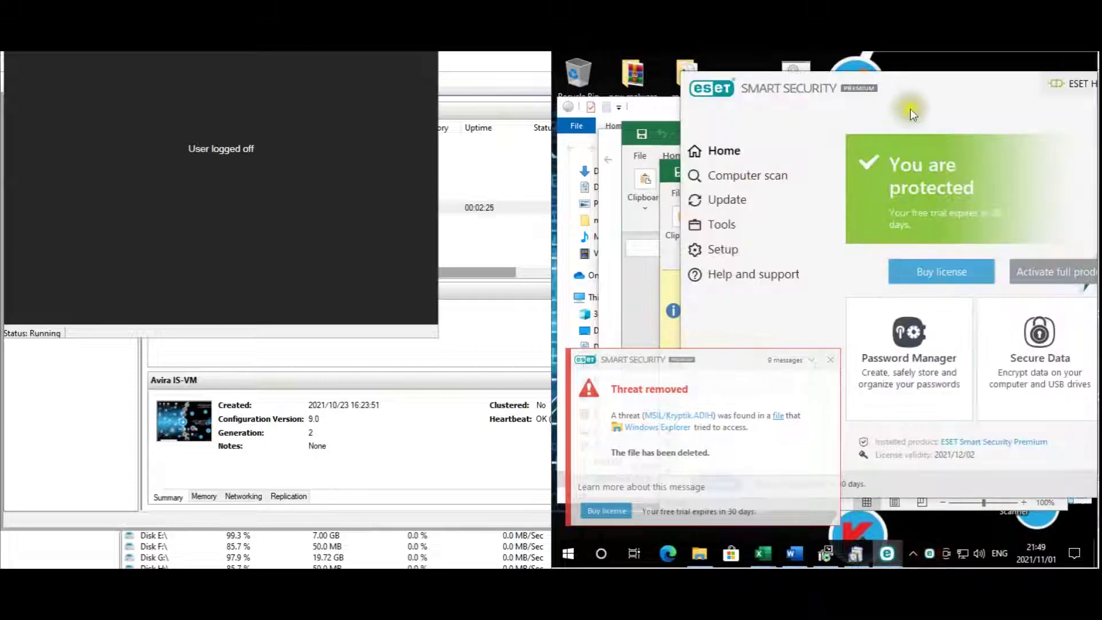
{"action": "left_click_drag", "start_coordinate": [918, 95], "coordinate": [682, 105]}
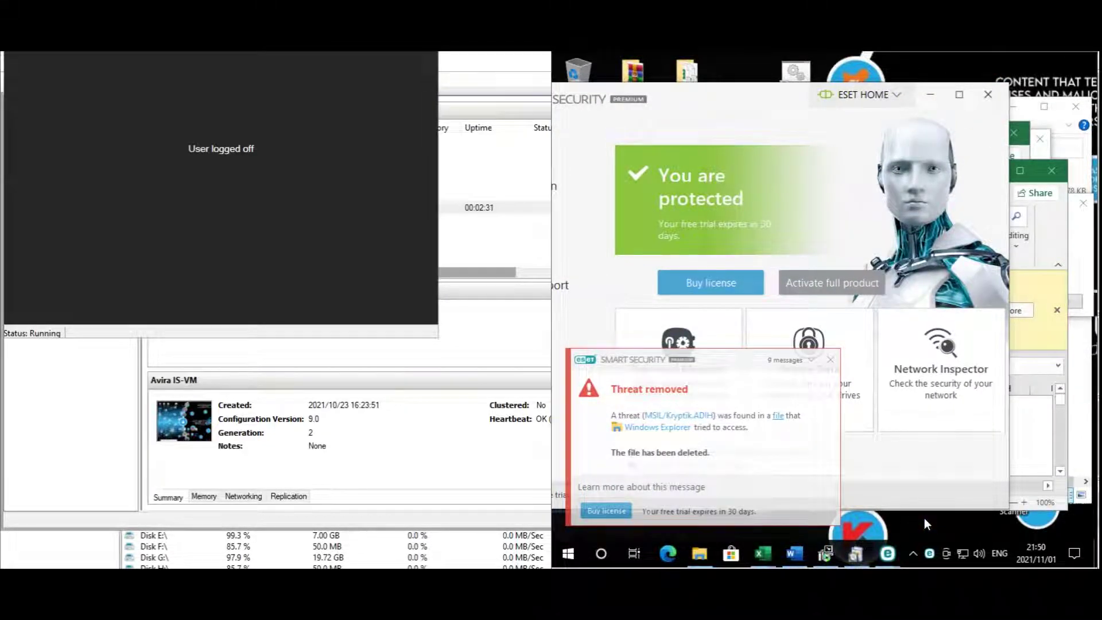
Examine the running processes in Task Manager, including those grouped under ESET Service, and close Task Manager and the ESET window.
{"action": "key", "text": "ctrl+shift+Escape"}
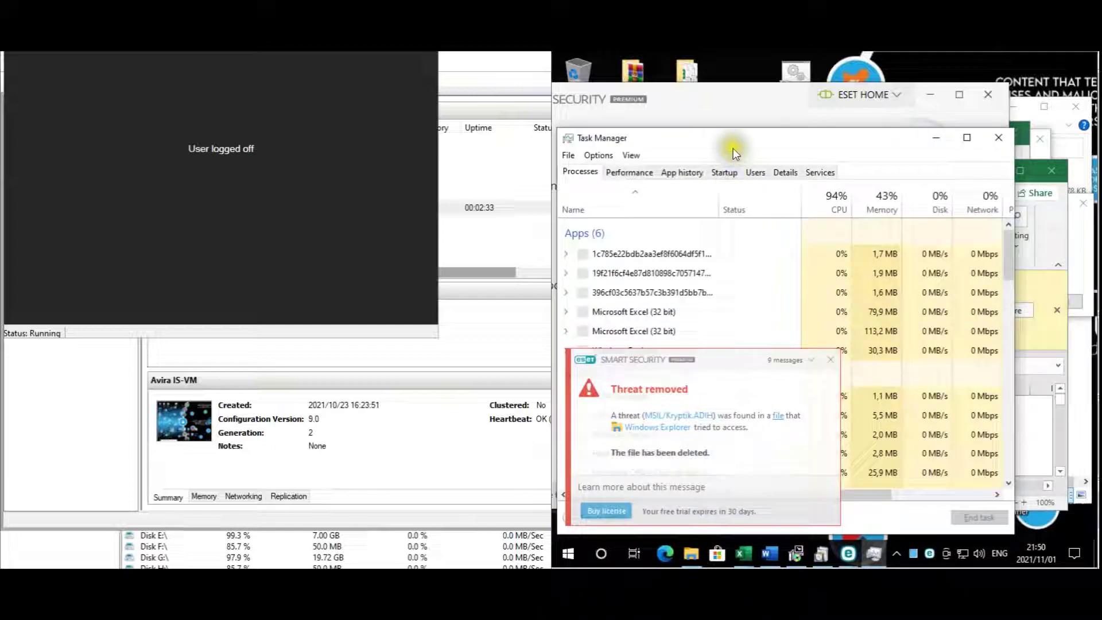
{"action": "left_click_drag", "start_coordinate": [732, 144], "coordinate": [755, 120]}
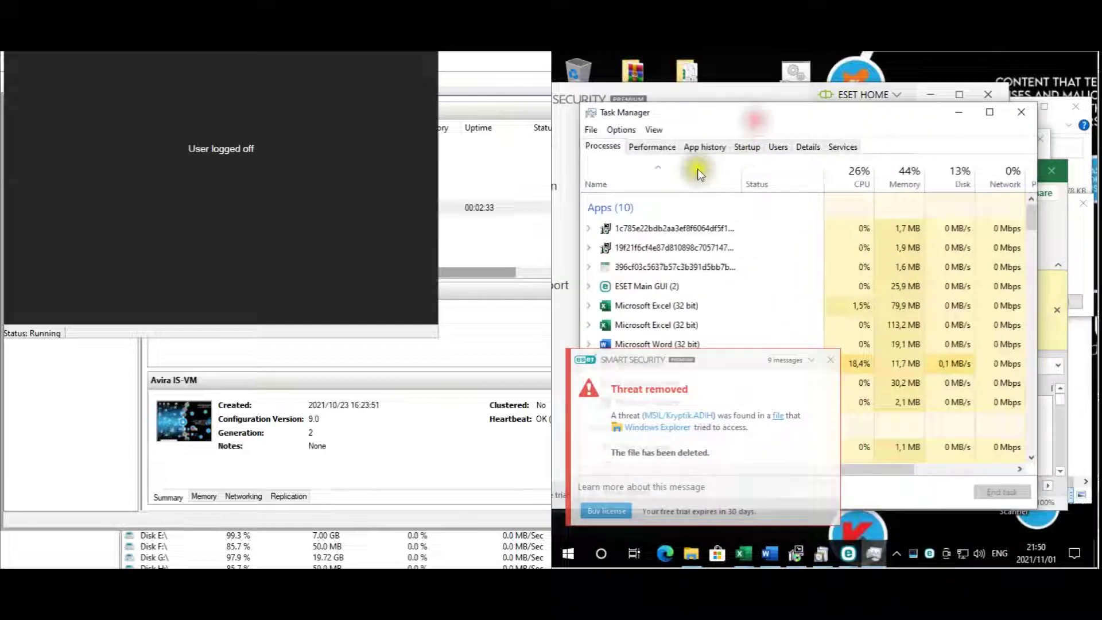
{"action": "mouse_move", "coordinate": [794, 119]}
{"action": "left_mouse_down"}
{"action": "mouse_move", "coordinate": [824, 99]}
{"action": "mouse_move", "coordinate": [791, 101]}
{"action": "left_mouse_up"}
{"action": "left_click_drag", "start_coordinate": [1028, 195], "coordinate": [1023, 223]}
{"action": "left_click", "coordinate": [657, 187]}
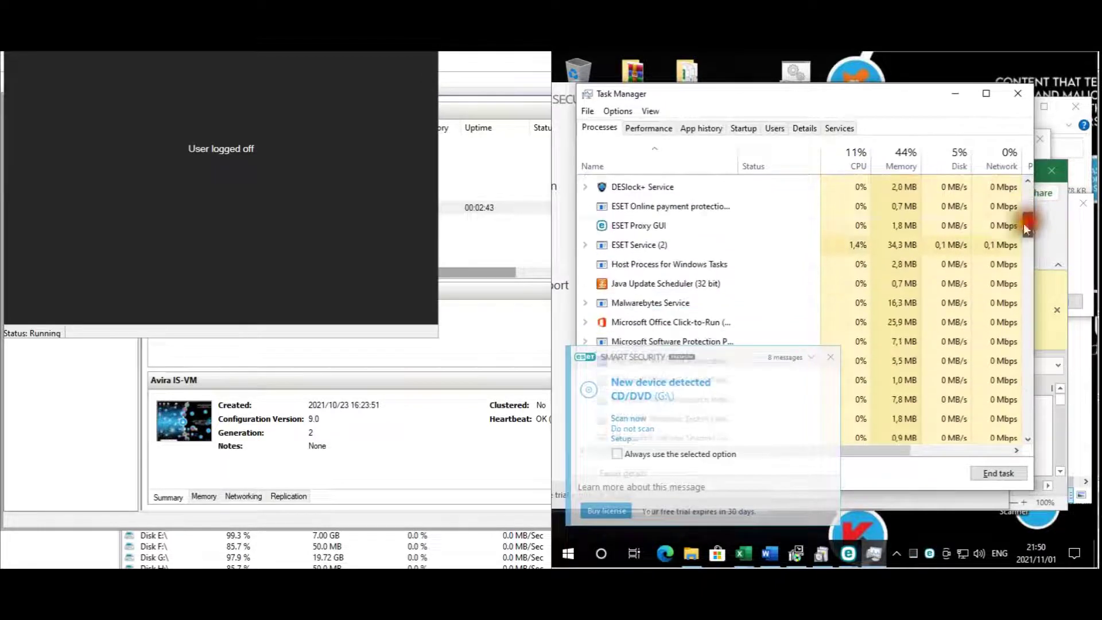
{"action": "left_click", "coordinate": [642, 207]}
{"action": "left_click", "coordinate": [585, 244]}
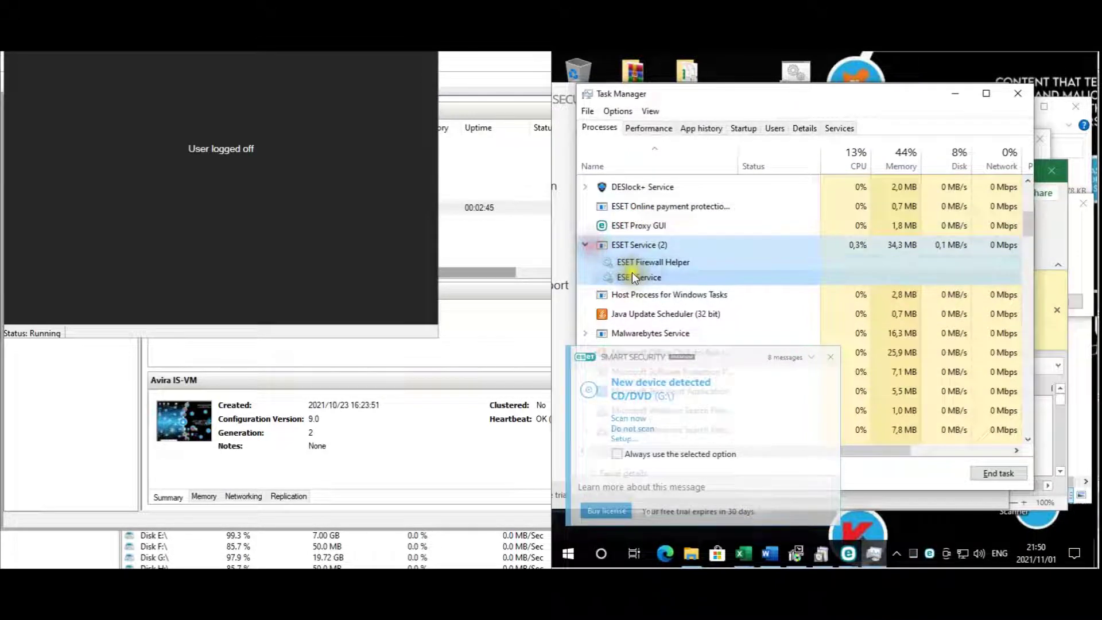
{"action": "left_click", "coordinate": [661, 297]}
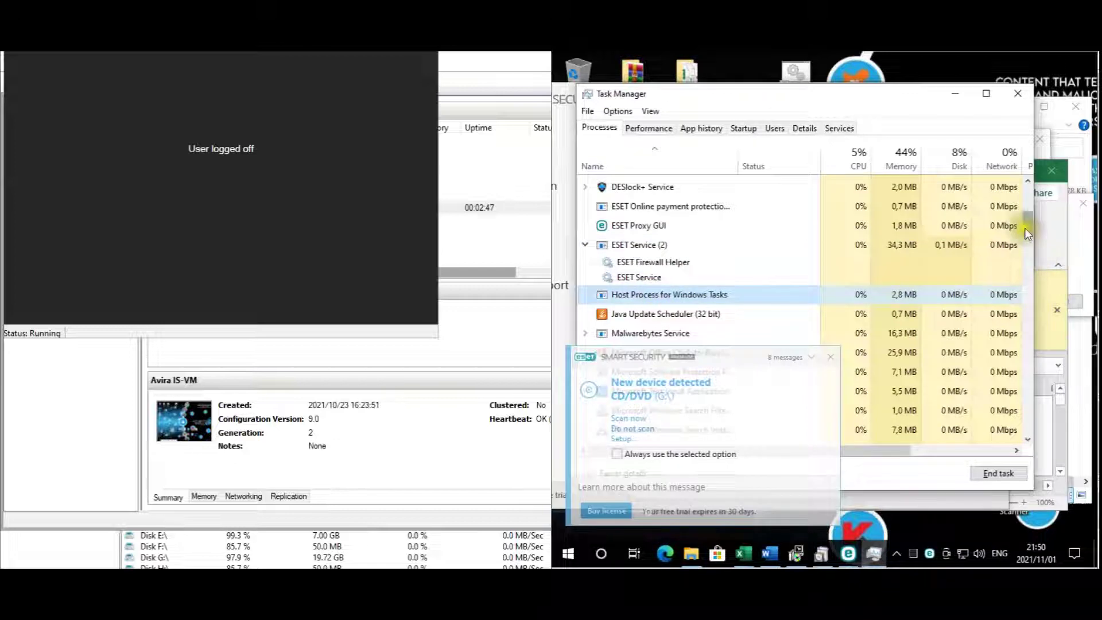
{"action": "left_click_drag", "start_coordinate": [1030, 222], "coordinate": [1030, 115]}
{"action": "left_click", "coordinate": [1026, 94]}
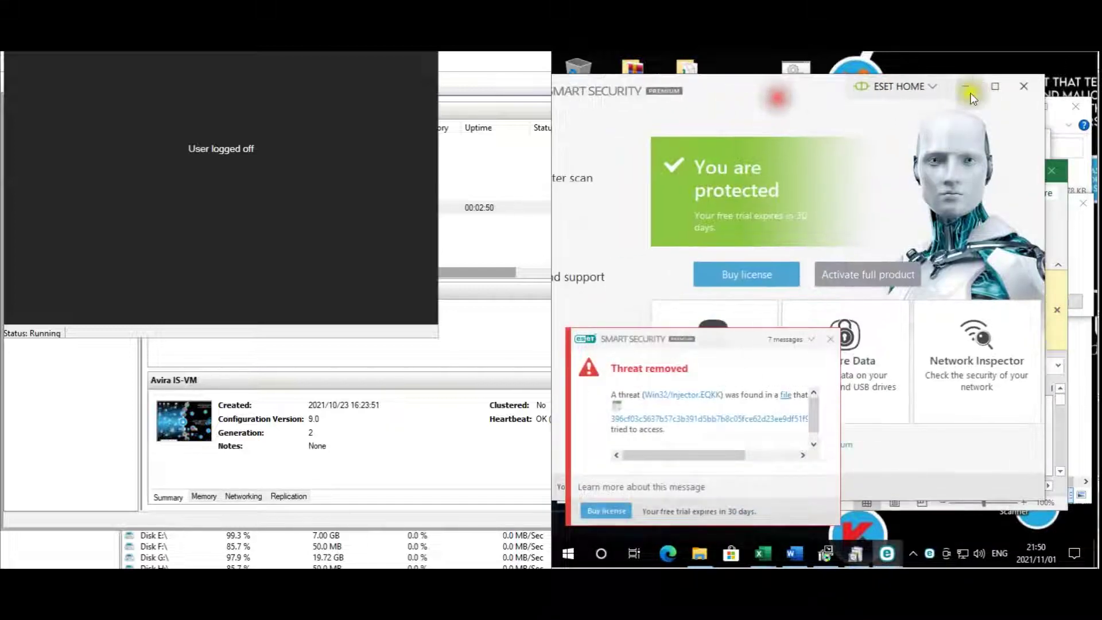
{"action": "left_click", "coordinate": [1026, 94]}
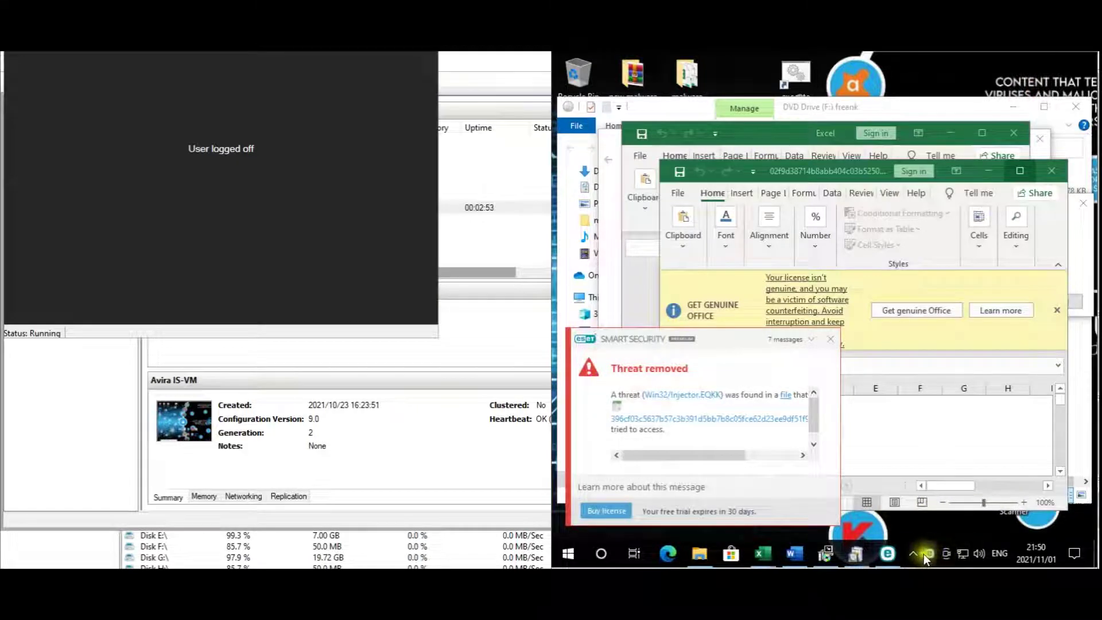
Close the front Excel workbook and respond to ESET's deletion error dialogs by retrying.
{"action": "left_click", "coordinate": [1053, 170]}
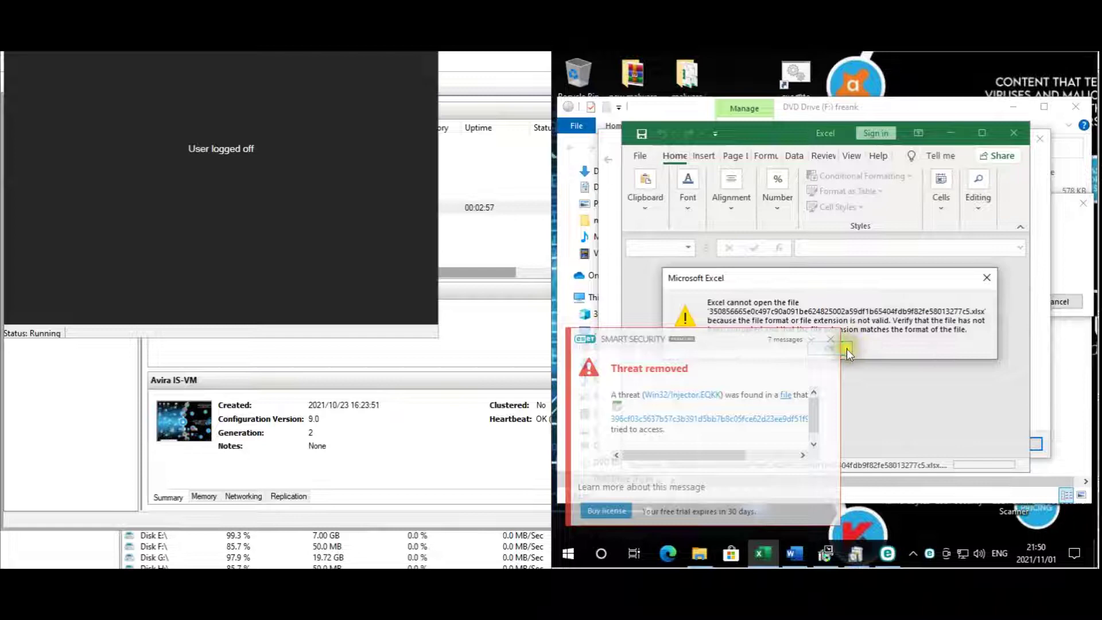
{"action": "left_click", "coordinate": [1082, 302]}
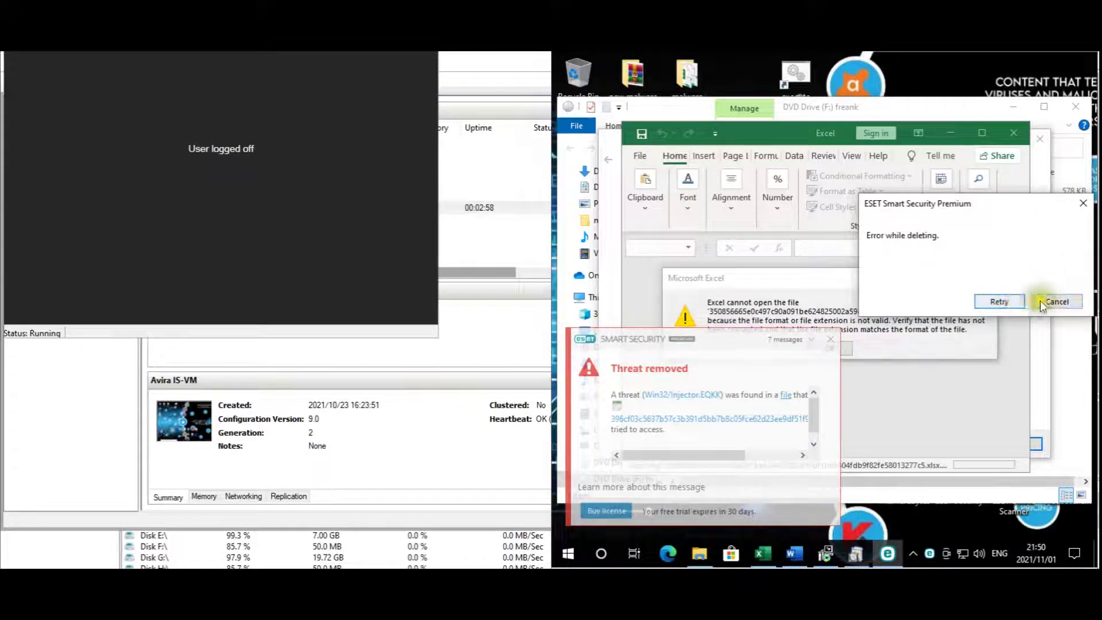
{"action": "left_click", "coordinate": [1016, 302]}
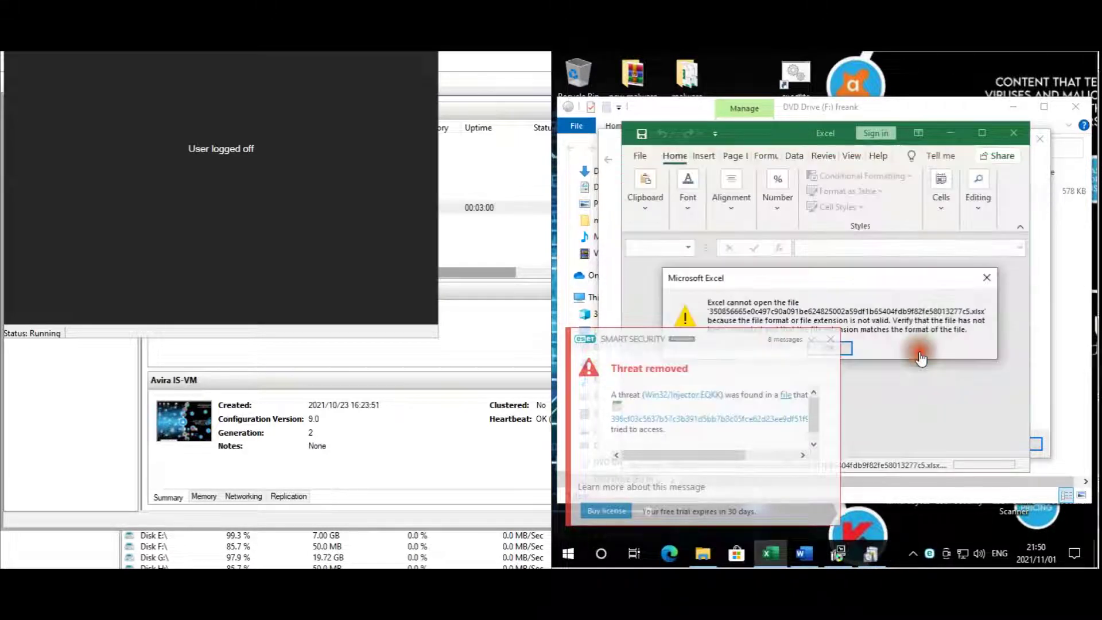
{"action": "left_click", "coordinate": [915, 353]}
{"action": "left_click", "coordinate": [907, 424]}
{"action": "left_click", "coordinate": [901, 422]}
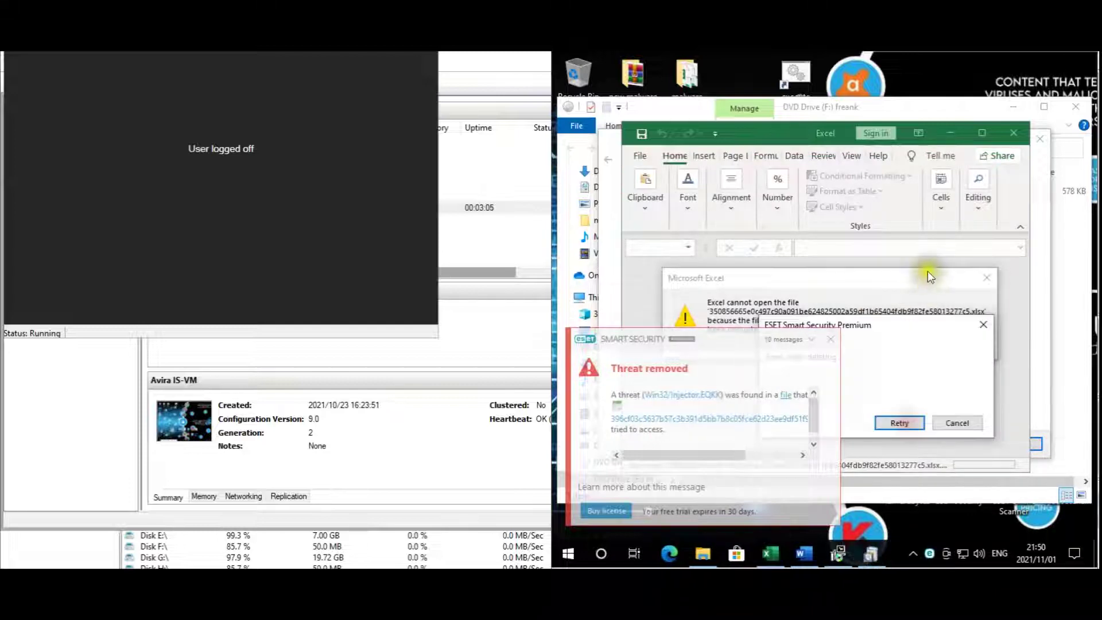
Close the Windows Features notice for .NET Framework 3.5 and call up Task Manager.
{"action": "left_click", "coordinate": [1040, 226]}
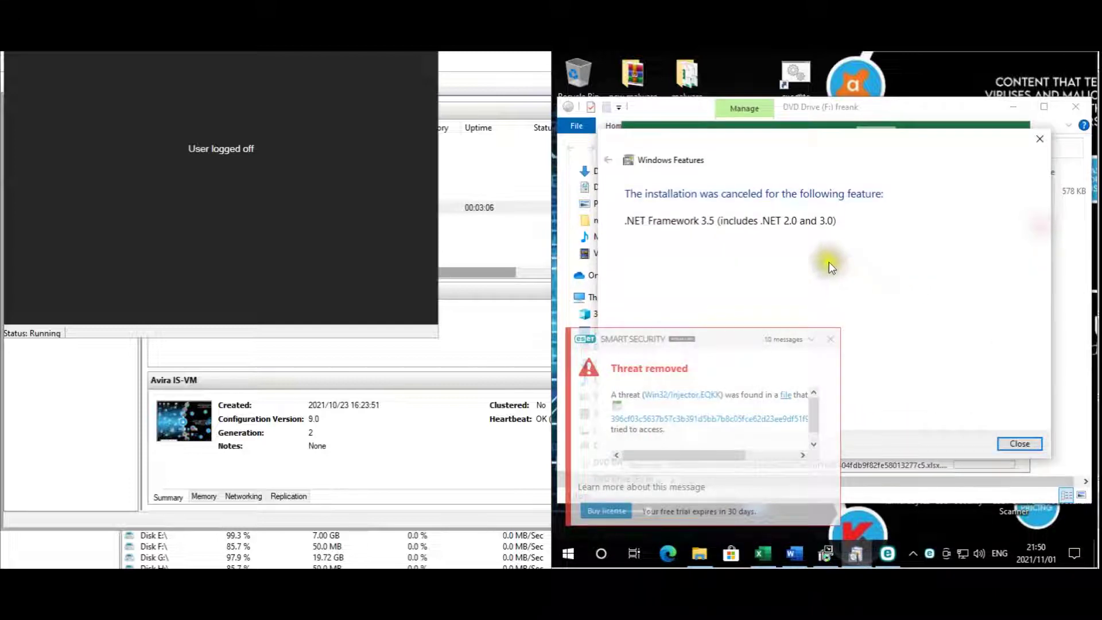
{"action": "left_click", "coordinate": [1018, 444]}
{"action": "left_click", "coordinate": [738, 194]}
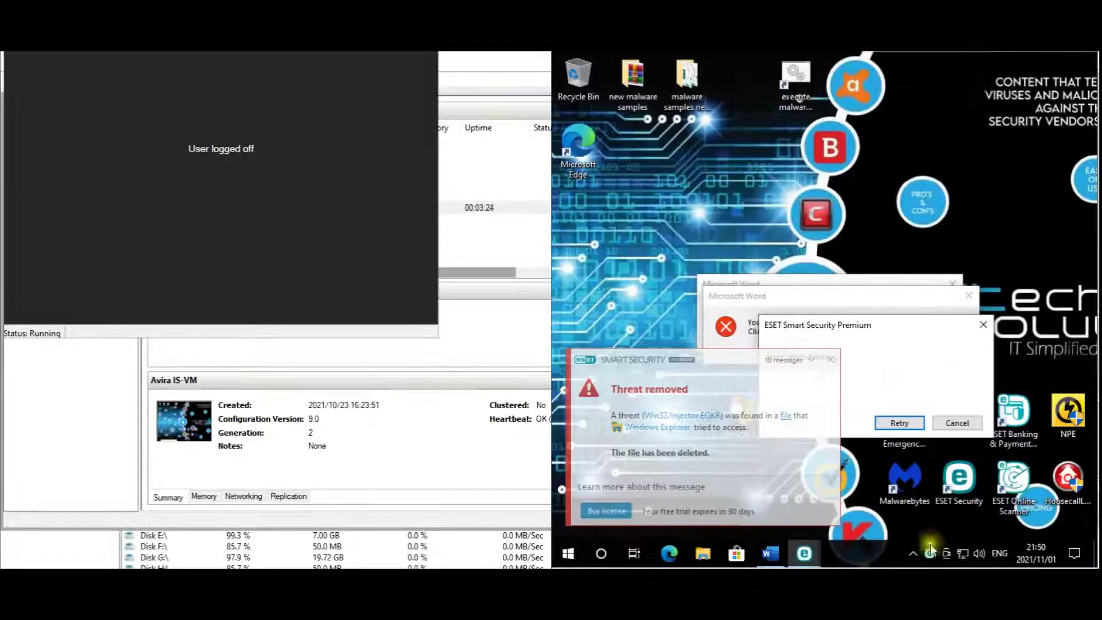
{"action": "key", "text": "ctrl+shift+Escape"}
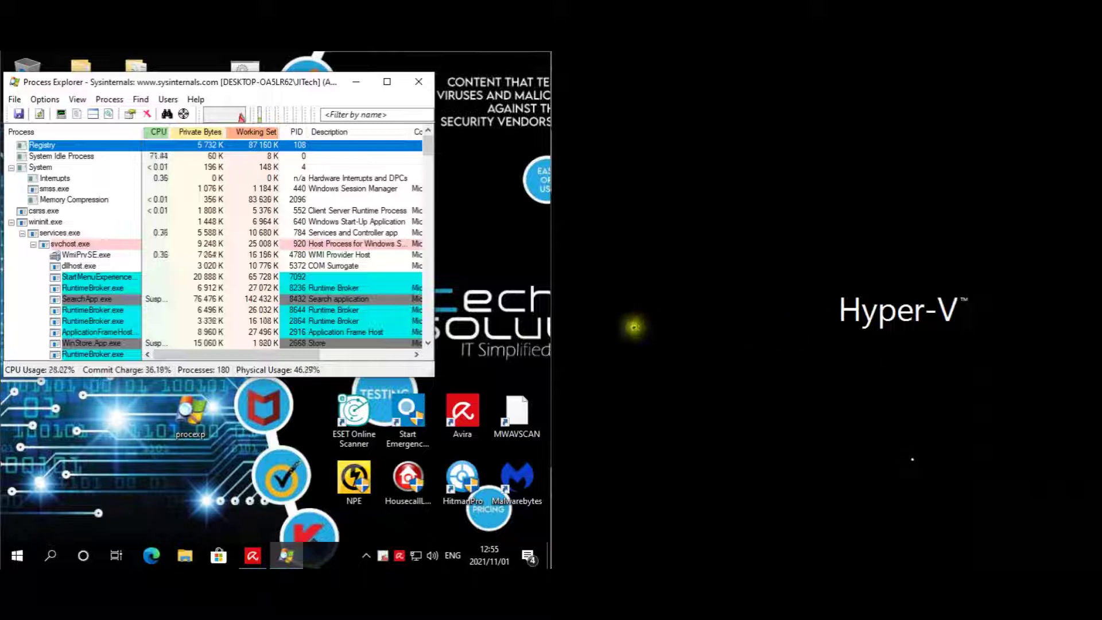
Review the company names and VirusTotal ratings of the running processes in Process Explorer on the Avira machine.
{"action": "left_click_drag", "start_coordinate": [365, 351], "coordinate": [383, 354]}
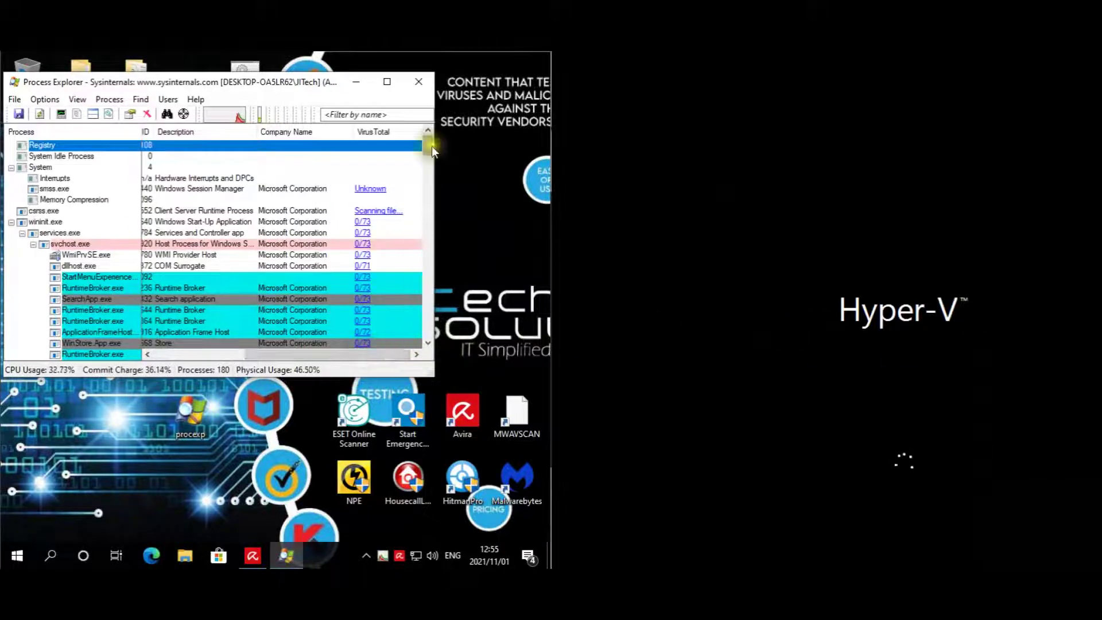
{"action": "left_click_drag", "start_coordinate": [432, 146], "coordinate": [427, 232]}
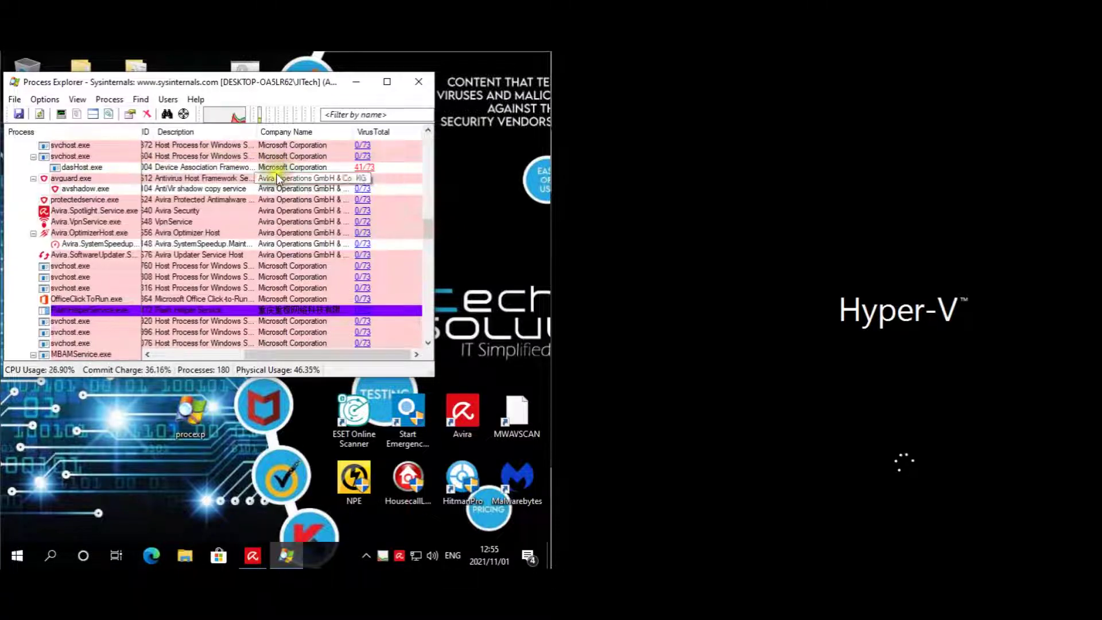
{"action": "left_click", "coordinate": [336, 170]}
{"action": "left_click_drag", "start_coordinate": [426, 234], "coordinate": [409, 302]}
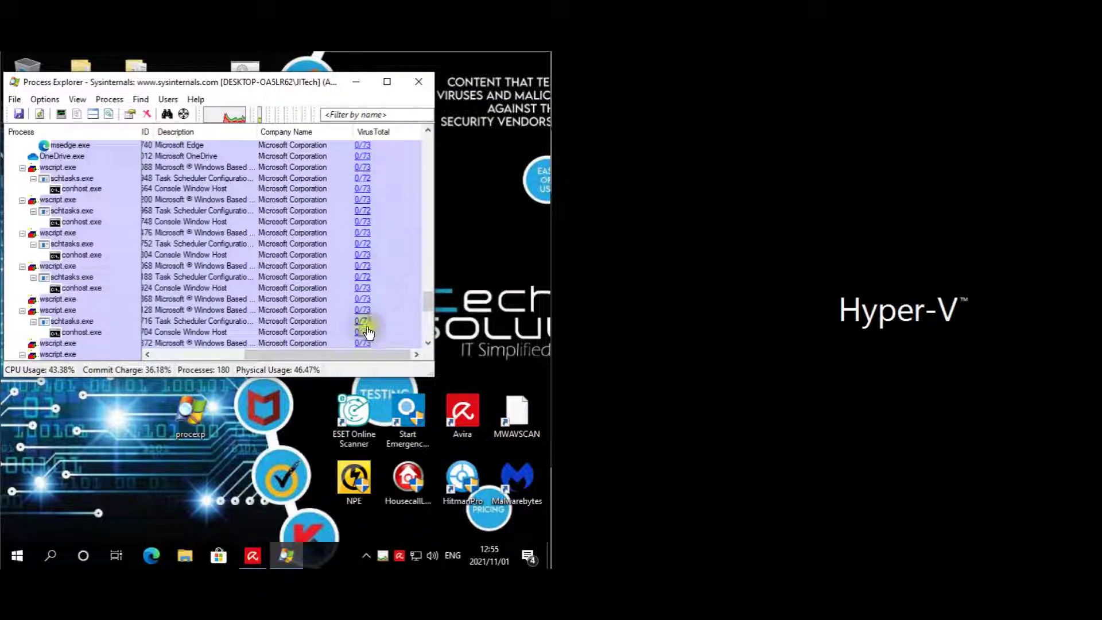
Open Avira Internet Security and start a Smart scan.
{"action": "left_click", "coordinate": [278, 522]}
{"action": "left_click", "coordinate": [265, 555]}
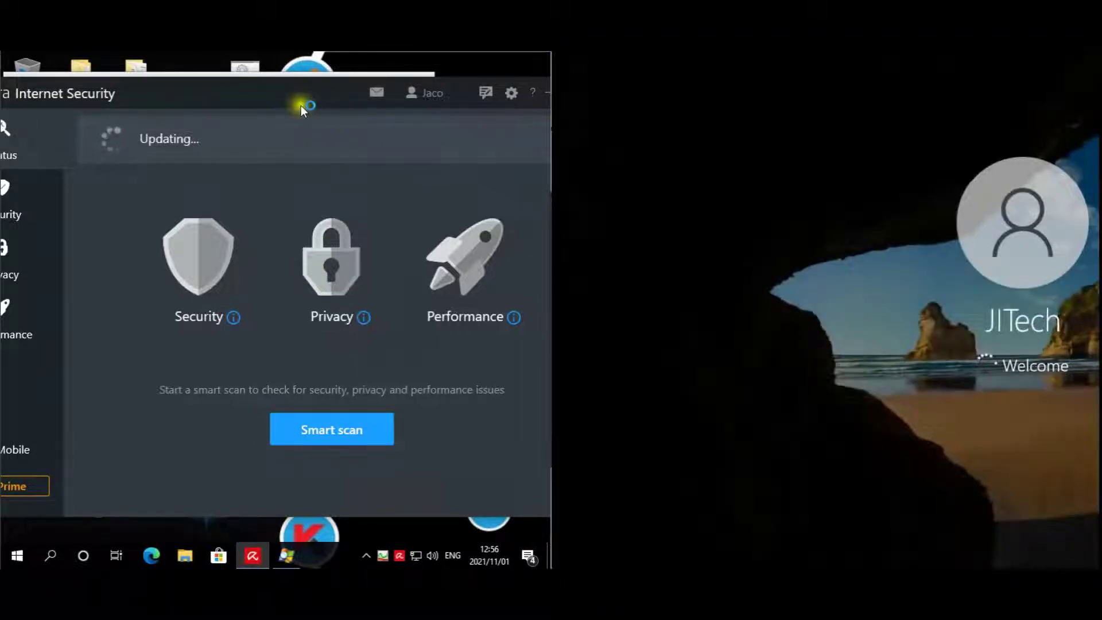
{"action": "left_click", "coordinate": [325, 424]}
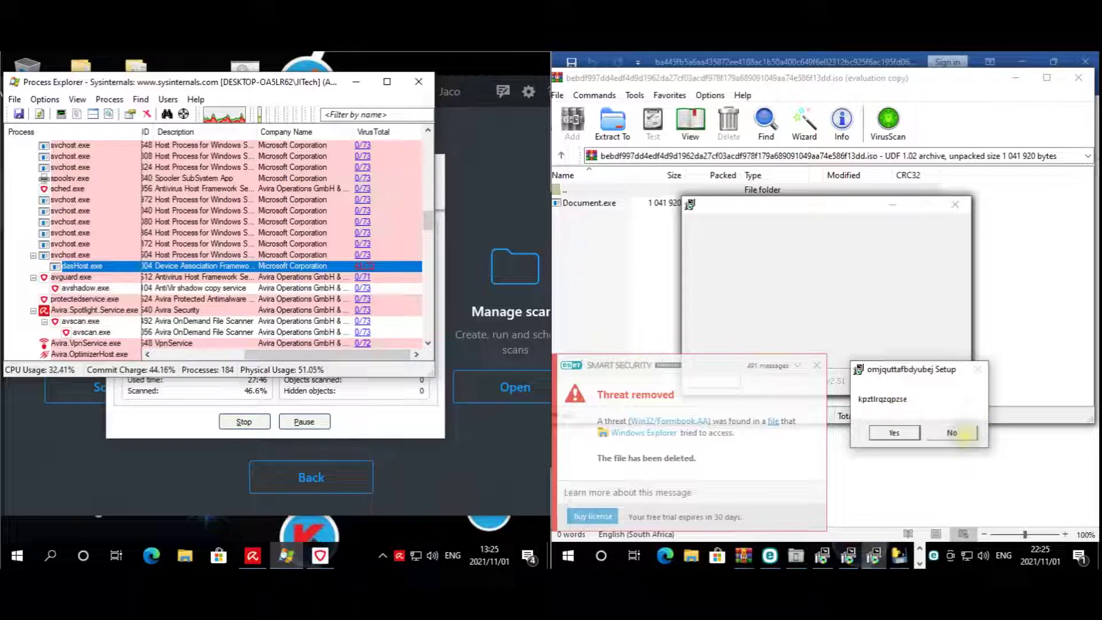
Answer No to the omjquttafbdyubej Setup prompt on the ESET machine and close its corrupted-installer error.
{"action": "left_click", "coordinate": [967, 433]}
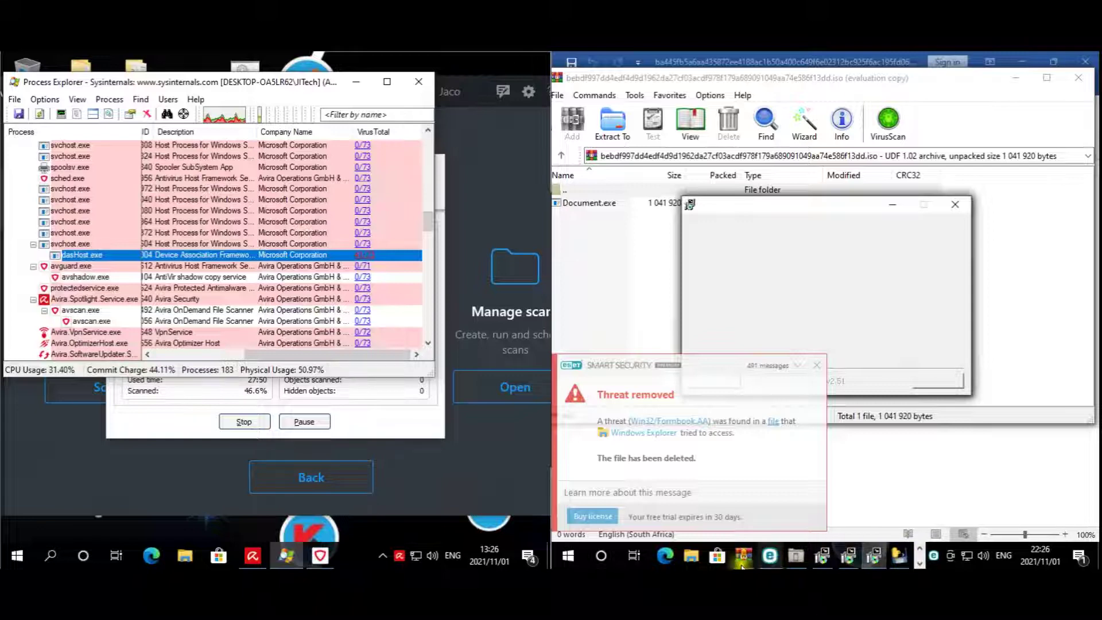
{"action": "mouse_move", "coordinate": [755, 552]}
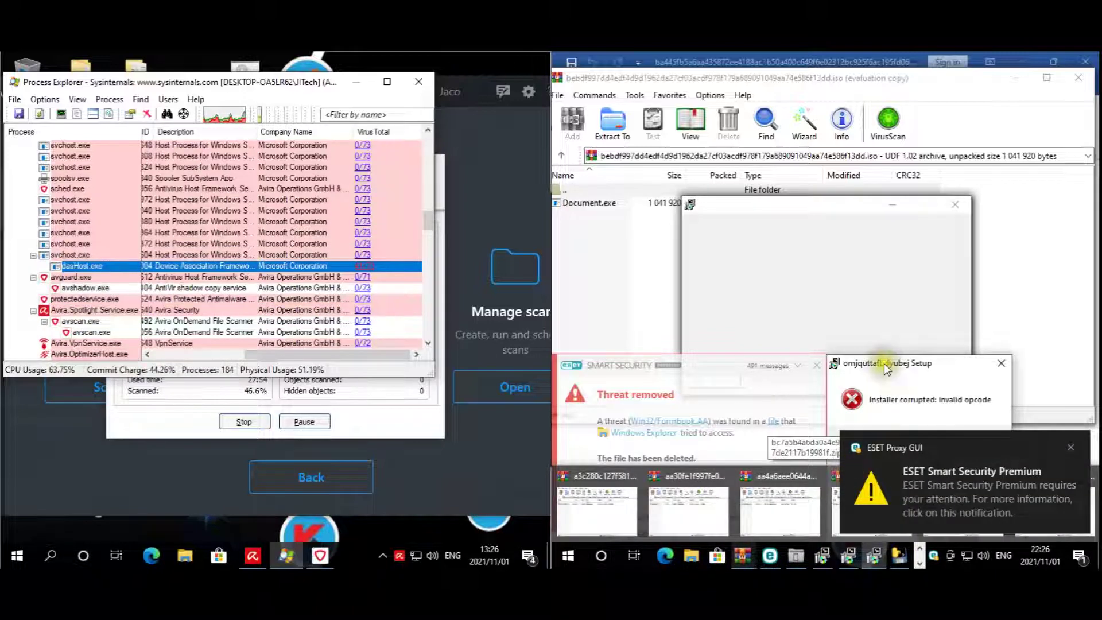
{"action": "left_click", "coordinate": [1000, 363]}
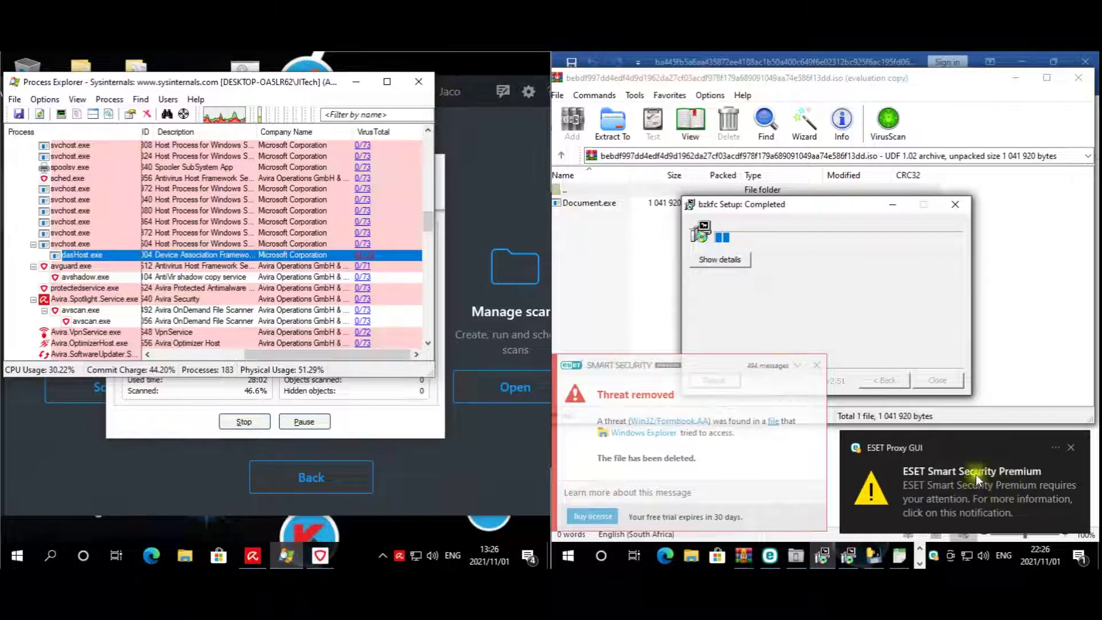
Close the WinRAR archive windows, including the one holding Document.exe, and dismiss the completed setup window.
{"action": "left_click", "coordinate": [602, 228]}
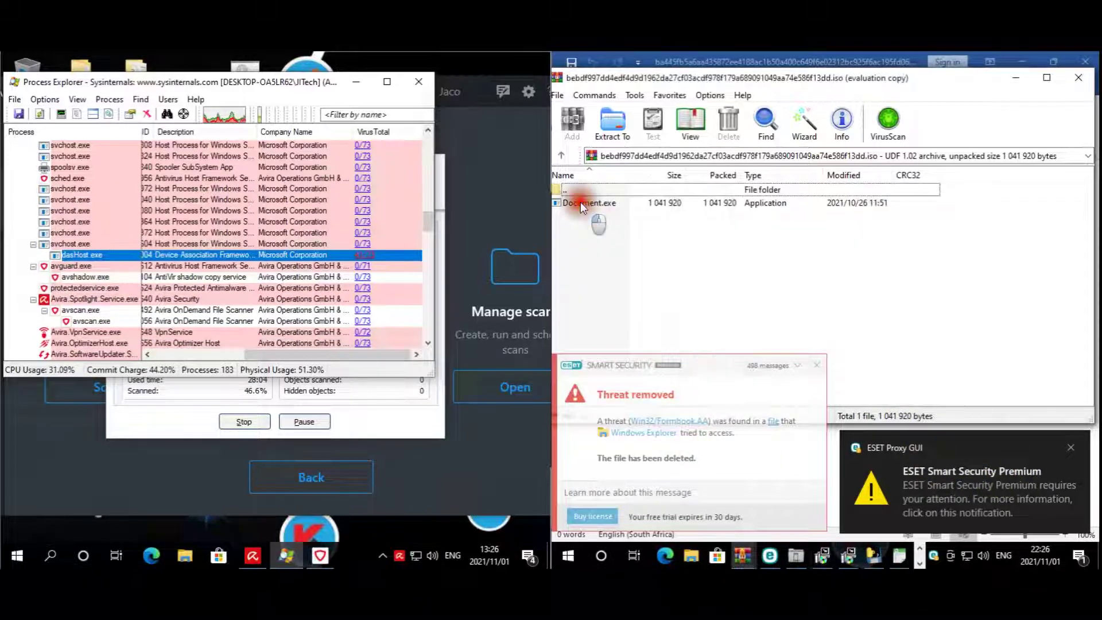
{"action": "left_click", "coordinate": [580, 202]}
{"action": "left_click", "coordinate": [1084, 78]}
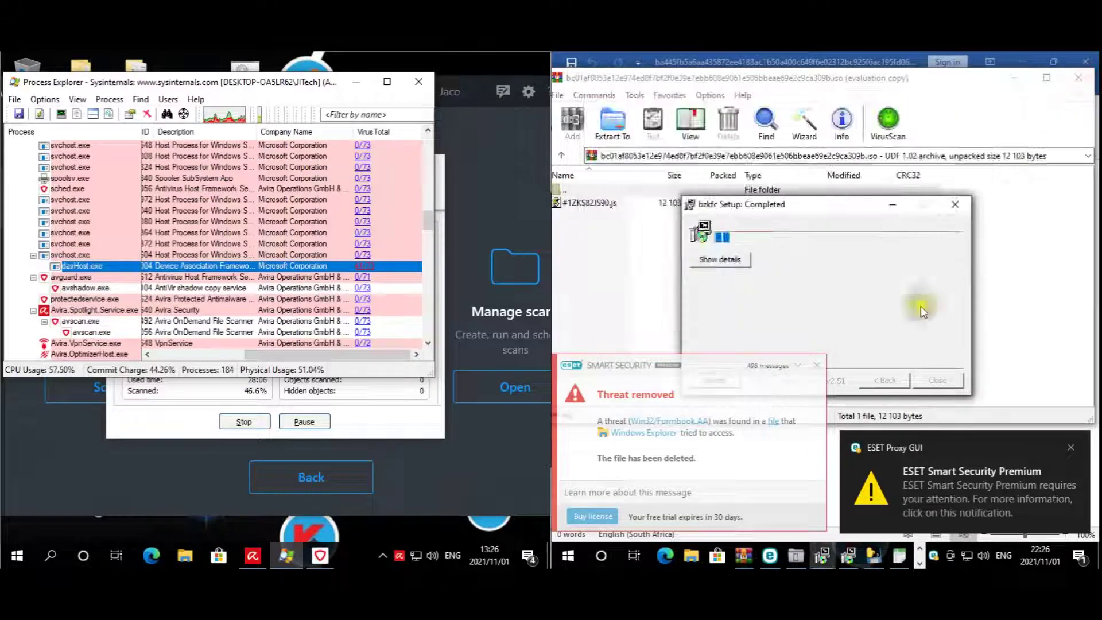
{"action": "left_click", "coordinate": [742, 552]}
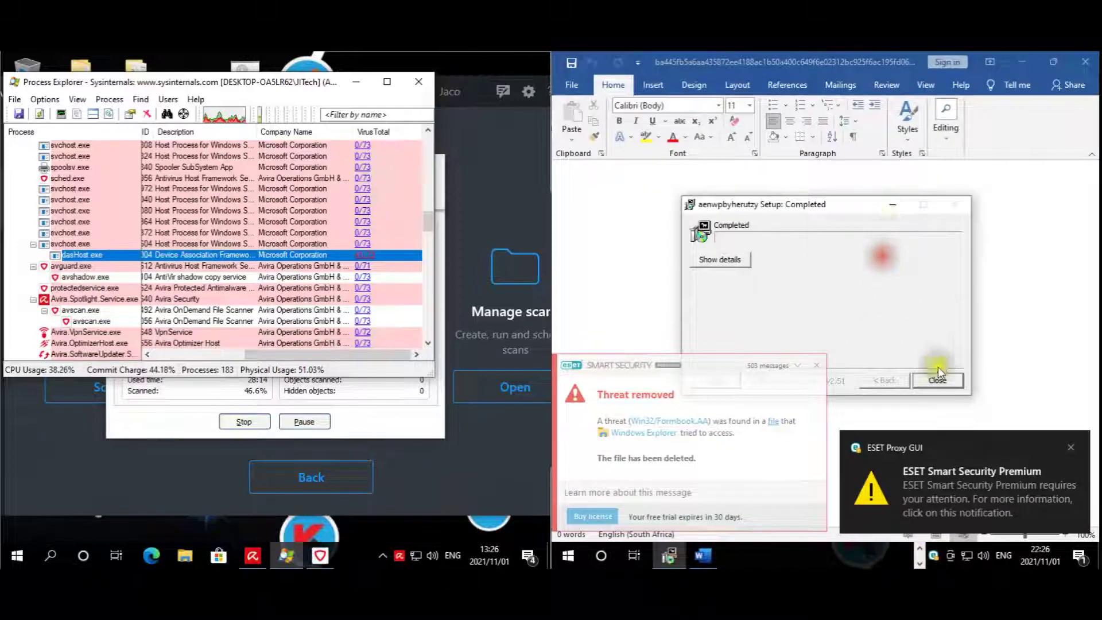
{"action": "left_click", "coordinate": [957, 383]}
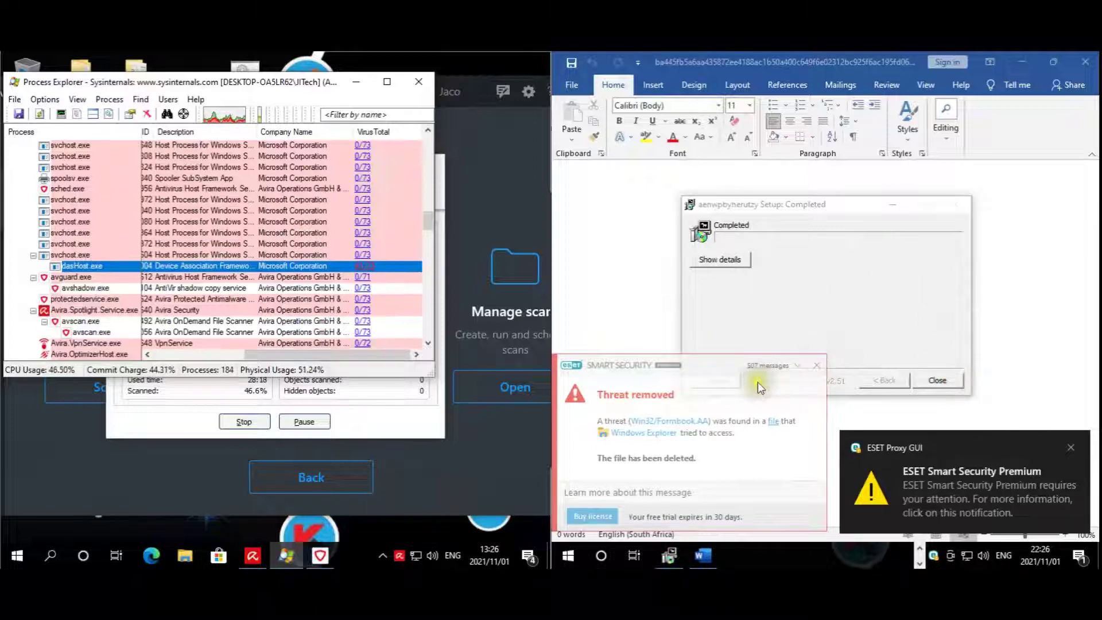
Inspect the samples left in the new malware samples extracted folder on the Avira machine and close the folder.
{"action": "left_click", "coordinate": [899, 288]}
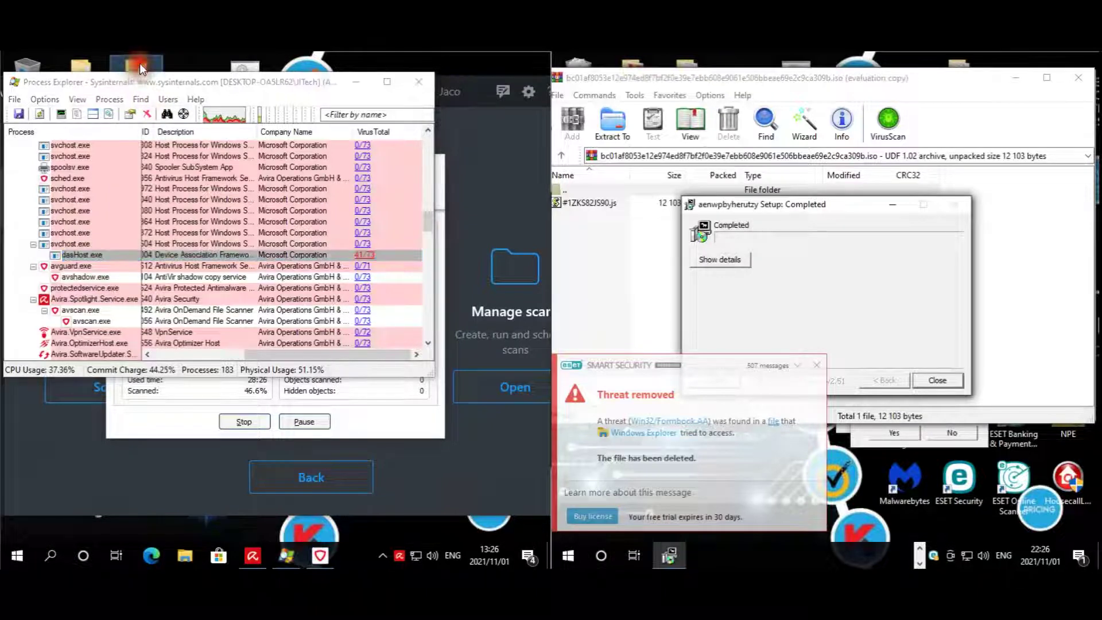
{"action": "key", "text": "alt+Tab"}
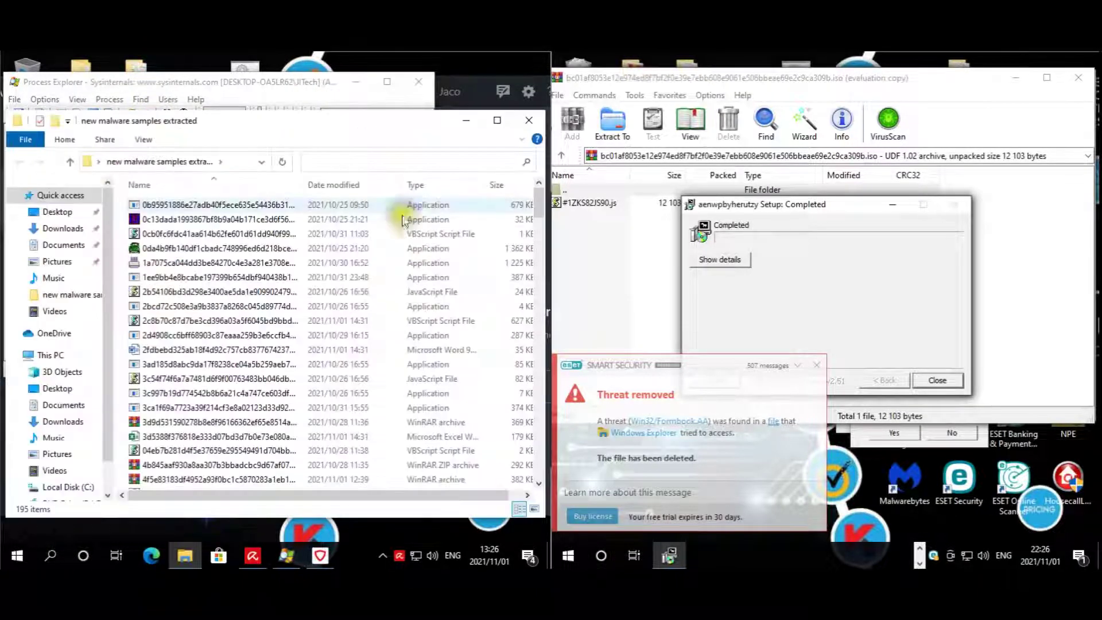
{"action": "left_click", "coordinate": [218, 379]}
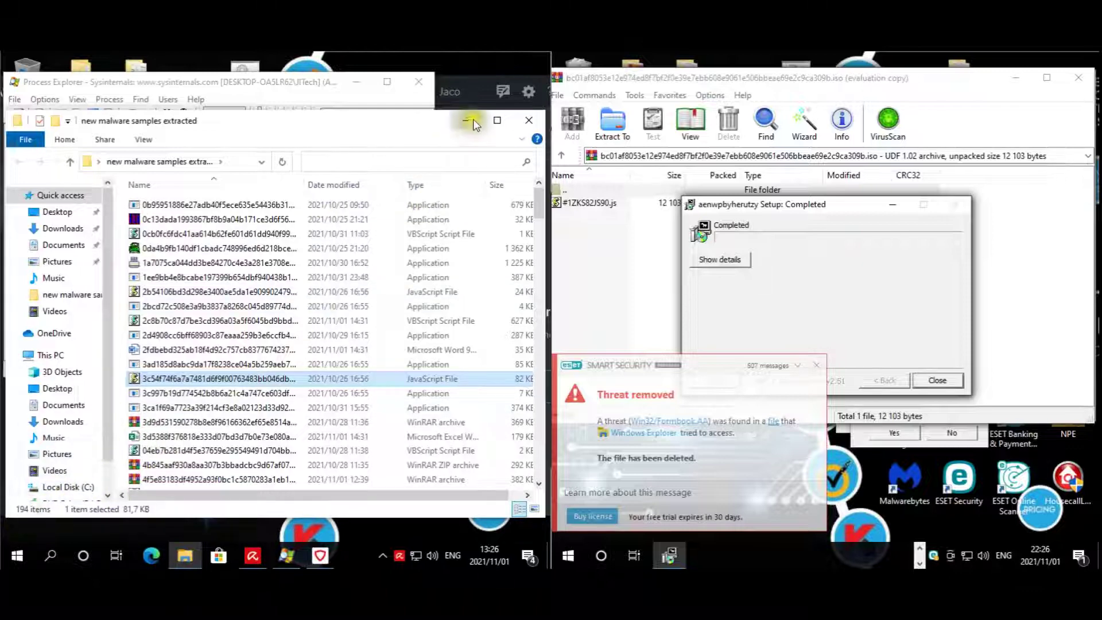
{"action": "left_click", "coordinate": [539, 119]}
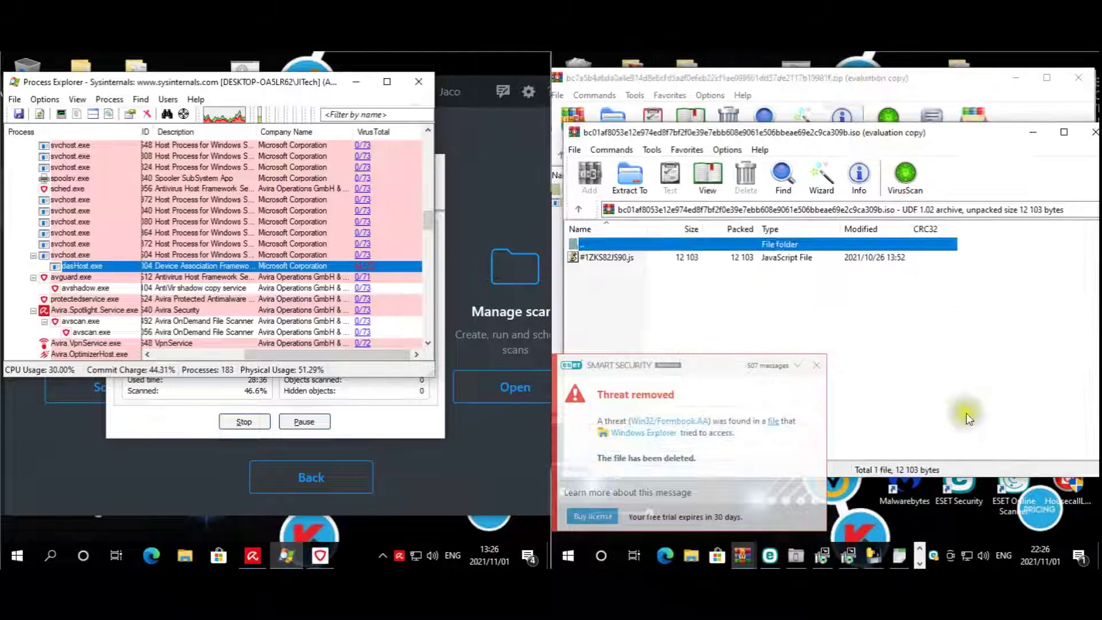
Open the other malware folder on the ESET machine and move its window aside to uncover the desktop icons.
{"action": "left_click", "coordinate": [967, 66]}
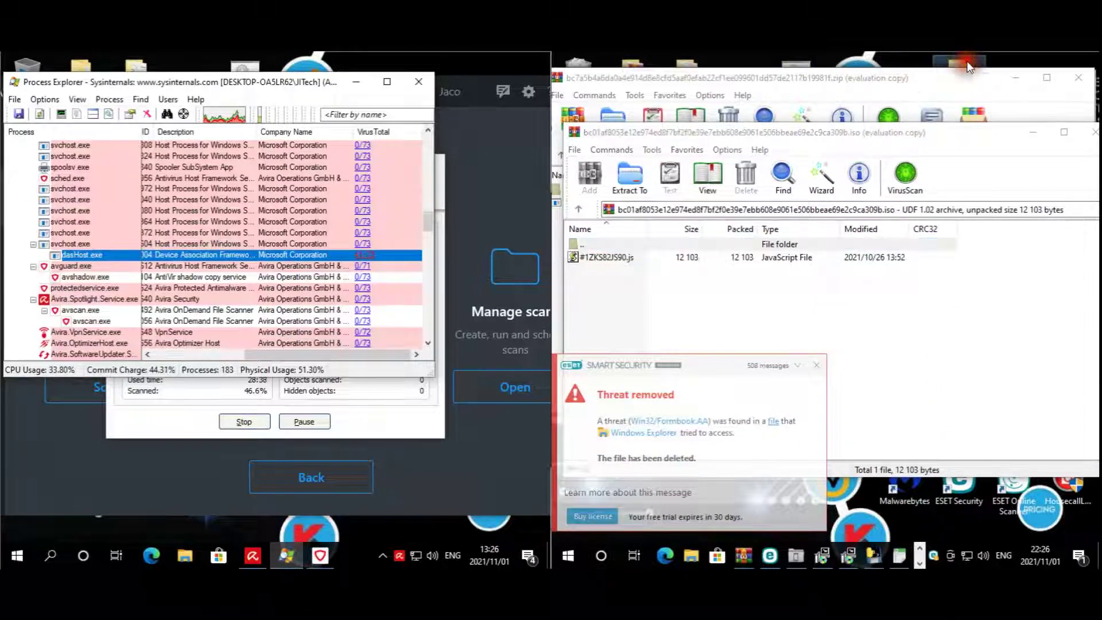
{"action": "double_click", "coordinate": [694, 62]}
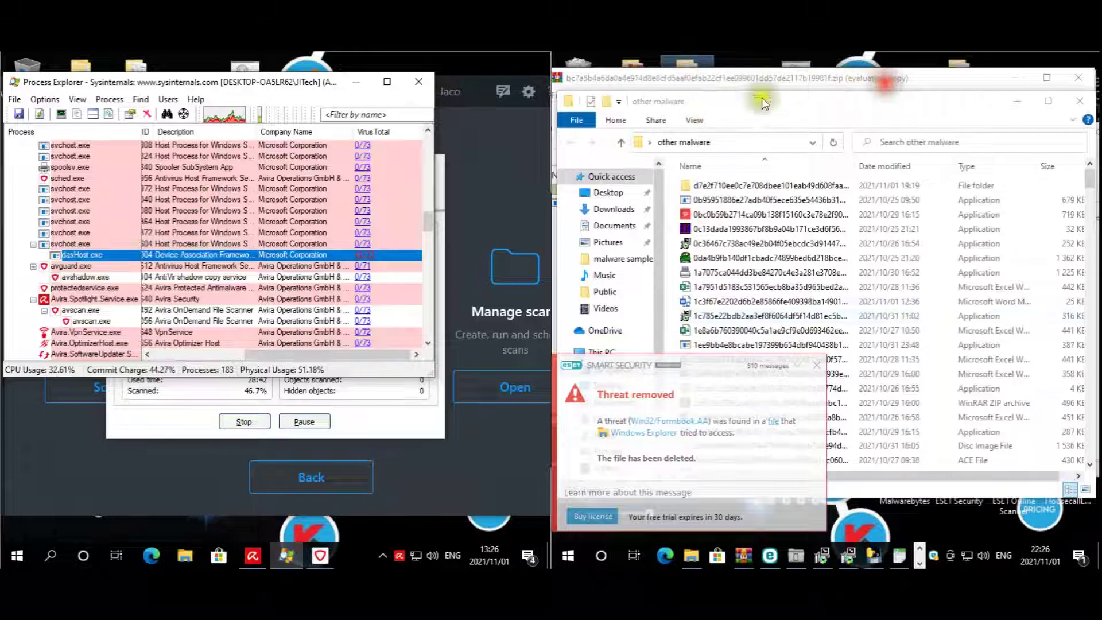
{"action": "left_click", "coordinate": [782, 83]}
{"action": "left_click", "coordinate": [724, 96]}
{"action": "left_click", "coordinate": [904, 322]}
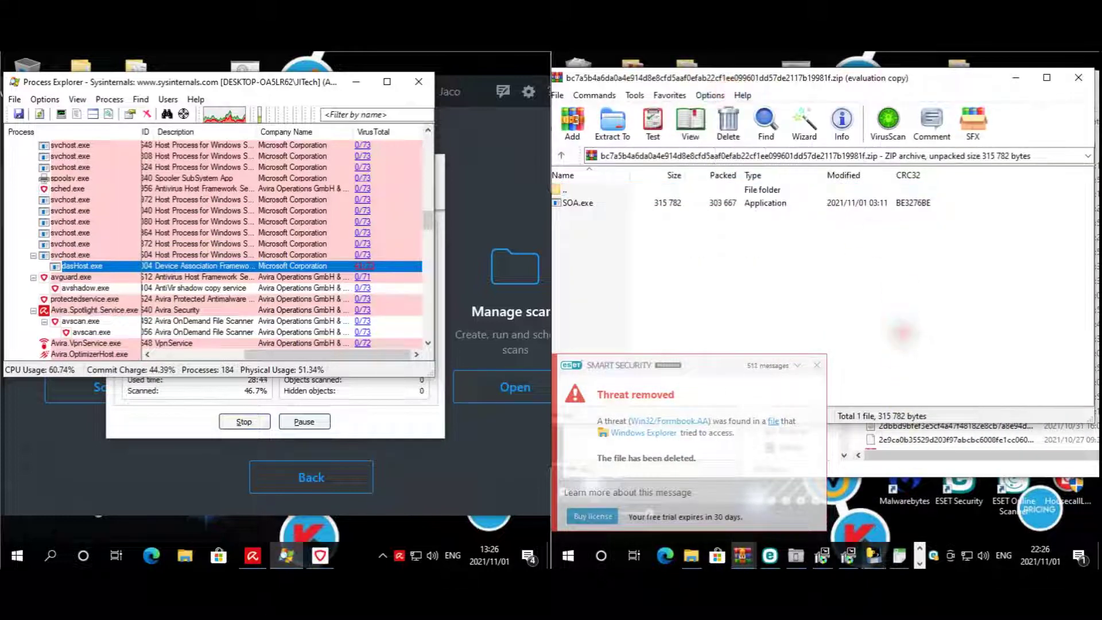
{"action": "key", "text": "alt+Tab"}
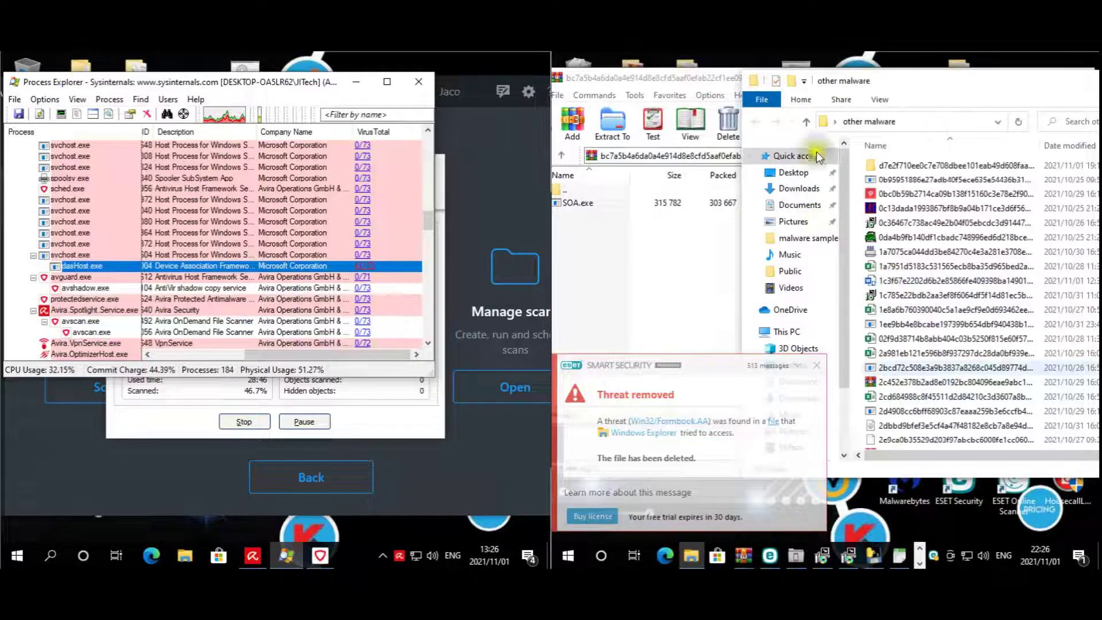
{"action": "left_click_drag", "start_coordinate": [907, 78], "coordinate": [1012, 82]}
Inspect the samples left in the malware samples new extracted folder on the ESET machine and close the folder.
{"action": "left_click", "coordinate": [683, 61]}
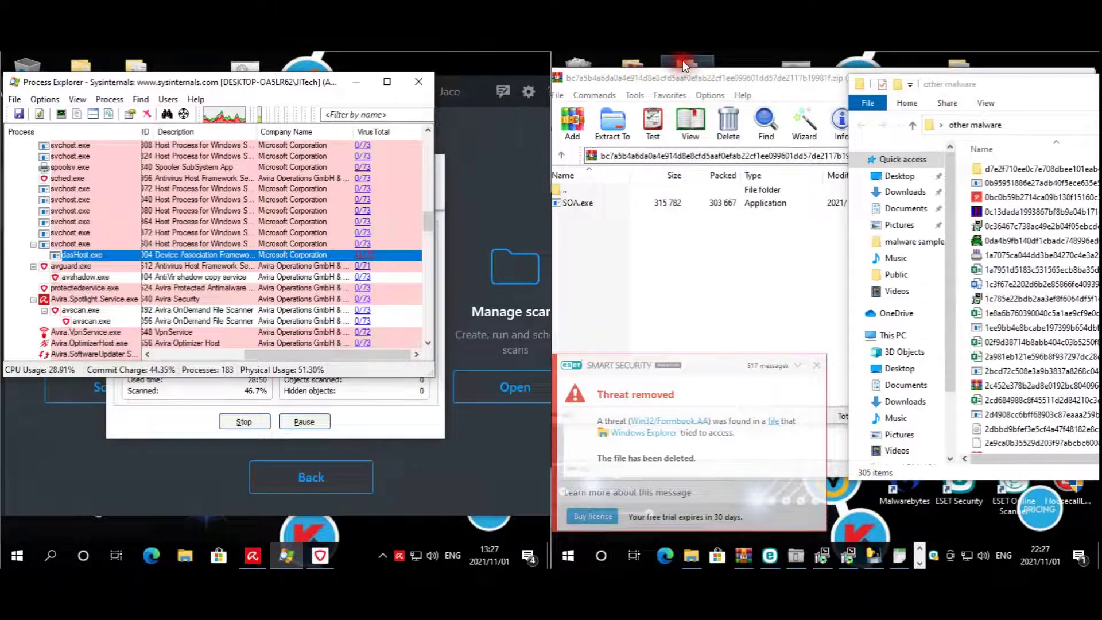
{"action": "double_click", "coordinate": [683, 61]}
{"action": "left_click_drag", "start_coordinate": [676, 60], "coordinate": [978, 86]}
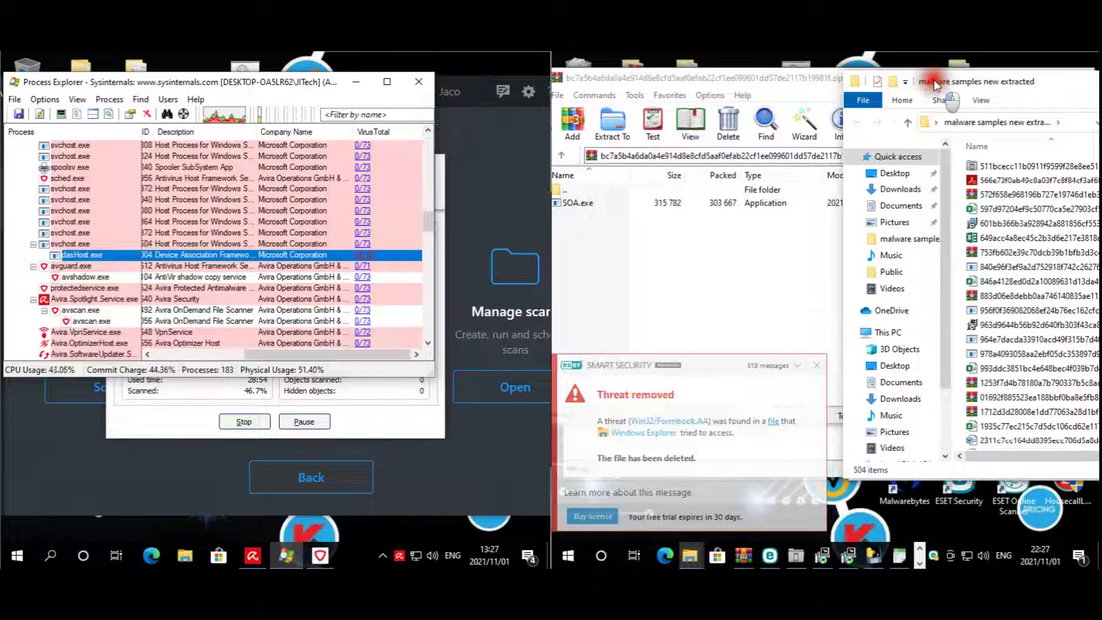
{"action": "left_click_drag", "start_coordinate": [851, 92], "coordinate": [619, 108]}
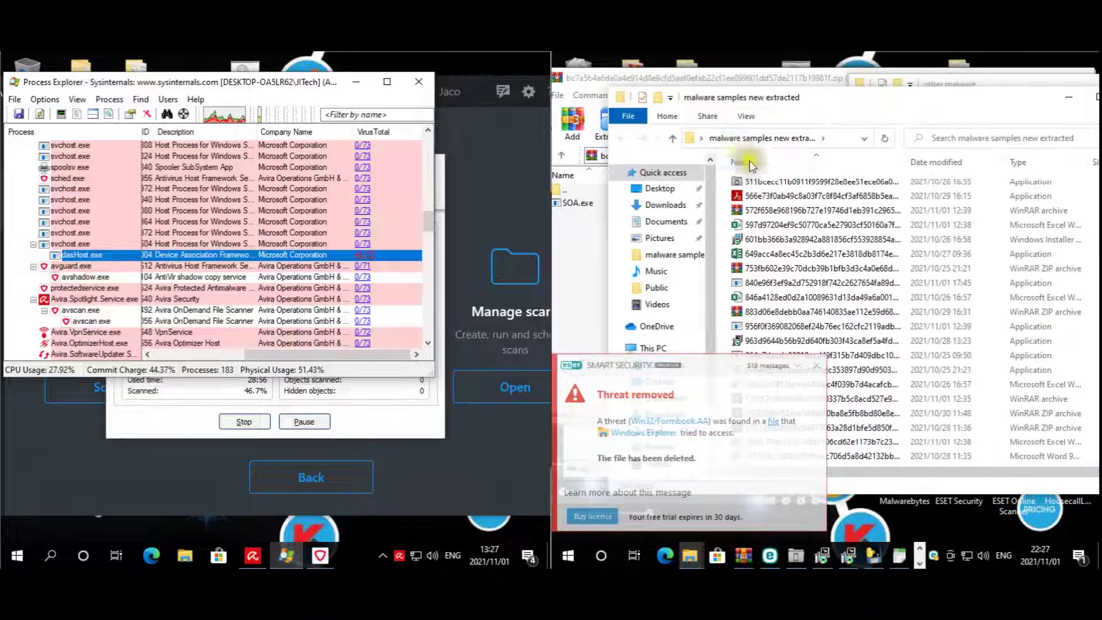
{"action": "left_click_drag", "start_coordinate": [966, 100], "coordinate": [934, 99]}
{"action": "left_click", "coordinate": [1095, 98]}
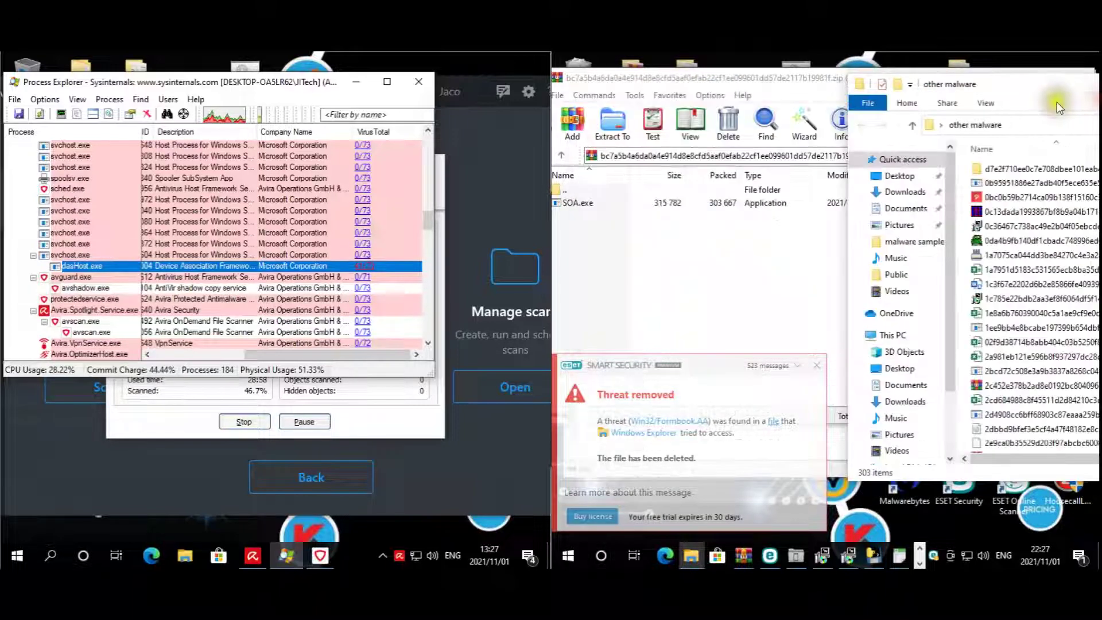
Bring the other malware folder window fully into view on the ESET machine and close it.
{"action": "left_click", "coordinate": [1025, 89]}
{"action": "left_click_drag", "start_coordinate": [918, 99], "coordinate": [874, 98]}
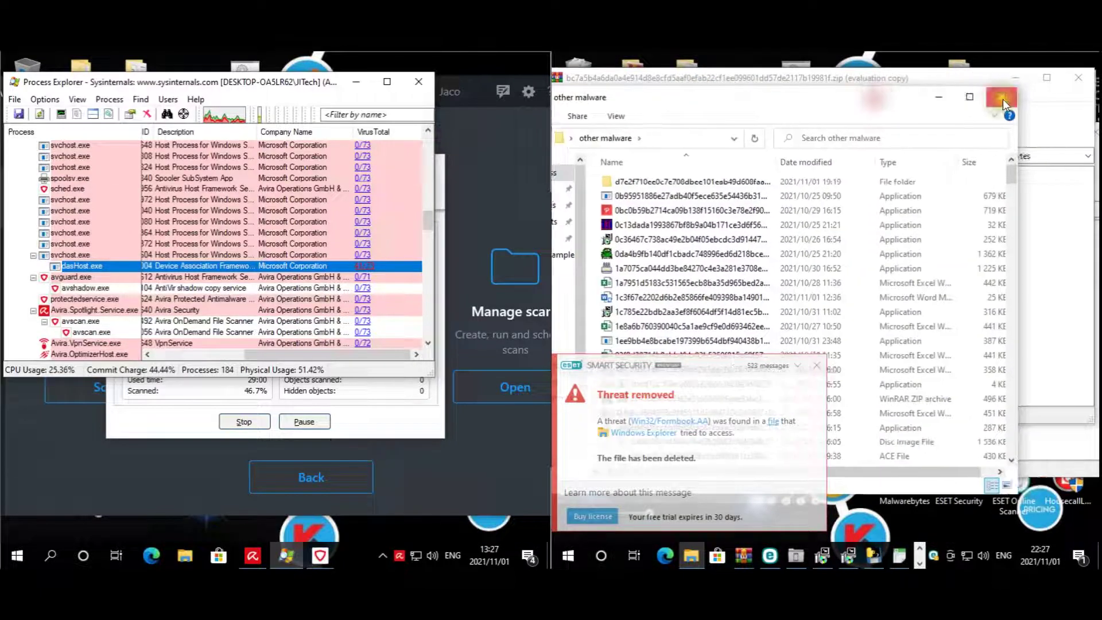
{"action": "left_click", "coordinate": [1005, 103]}
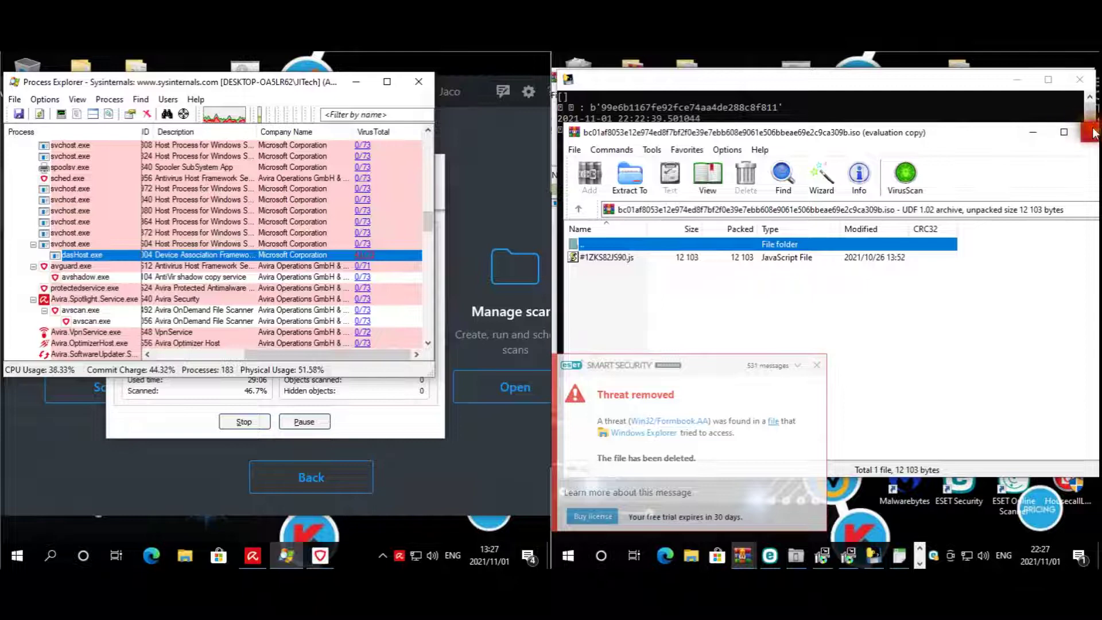
Close the leftover WinRAR archives on the ESET machine, answering No to the Setup prompts and dismissing the corrupted-installer error.
{"action": "left_click", "coordinate": [1093, 134]}
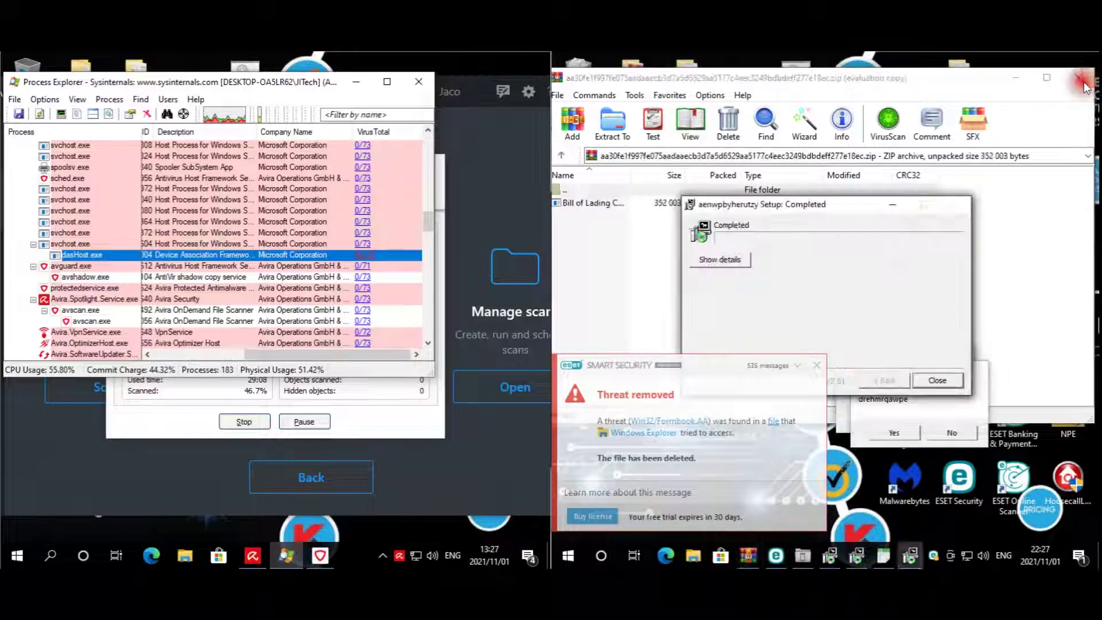
{"action": "left_click", "coordinate": [1083, 84]}
{"action": "left_click", "coordinate": [951, 431]}
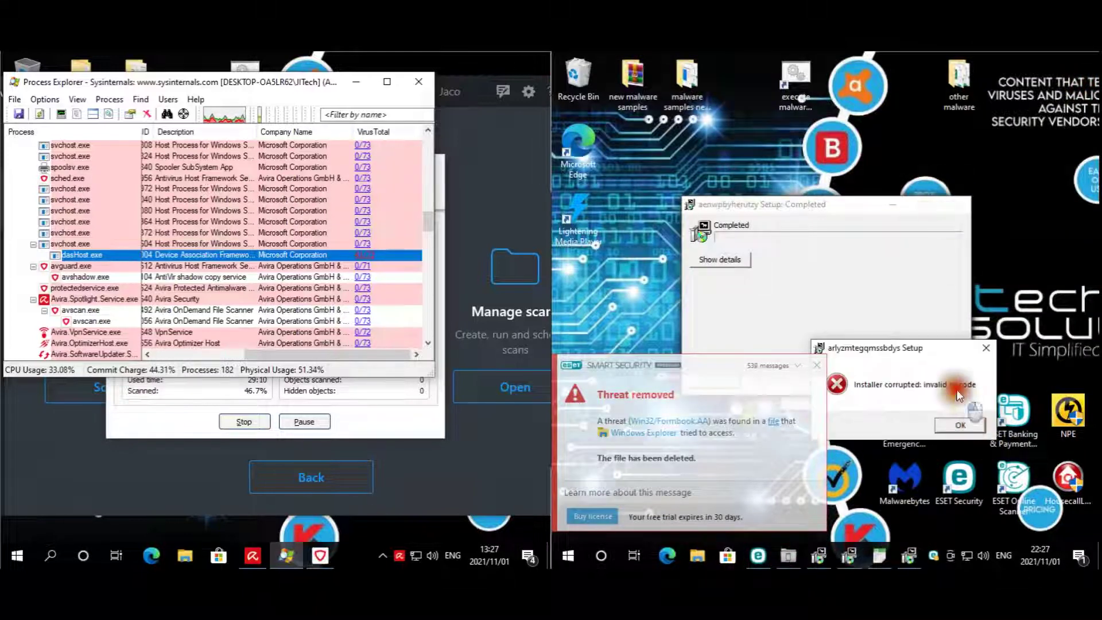
{"action": "left_click", "coordinate": [960, 425]}
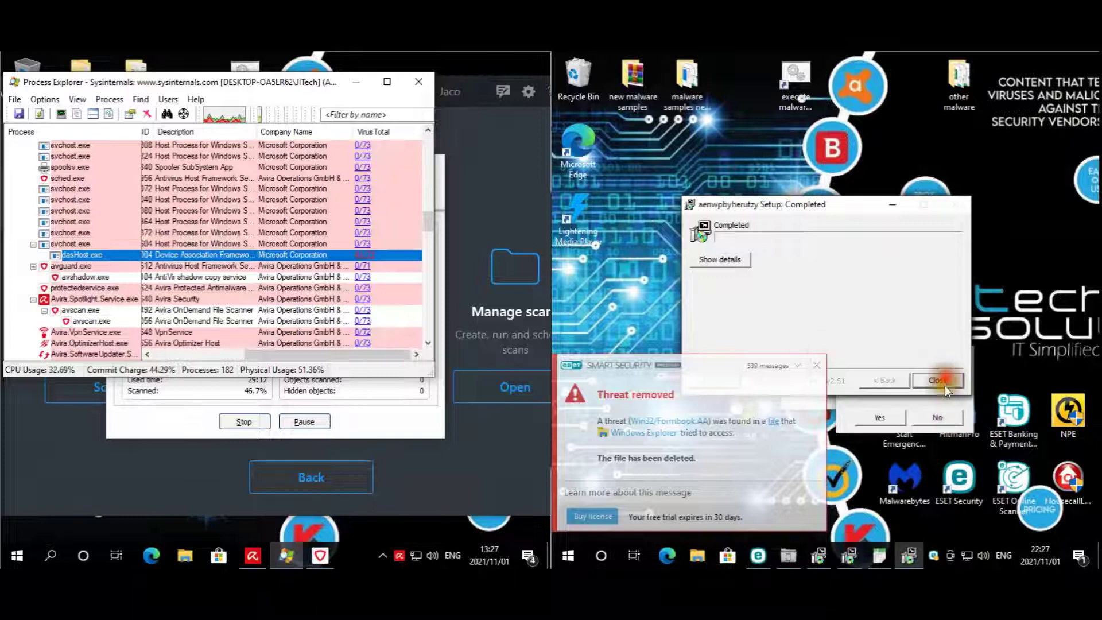
{"action": "left_click", "coordinate": [941, 415]}
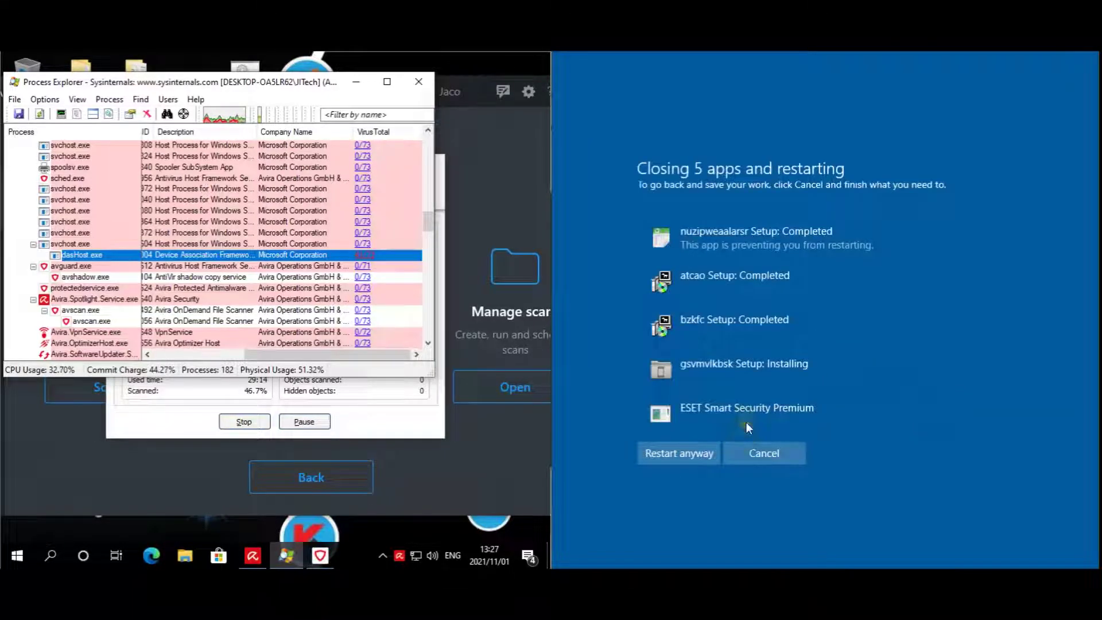
Restart the ESET machine despite the apps still open, and dismiss the AutoIt Error shown after startup.
{"action": "left_click", "coordinate": [663, 456]}
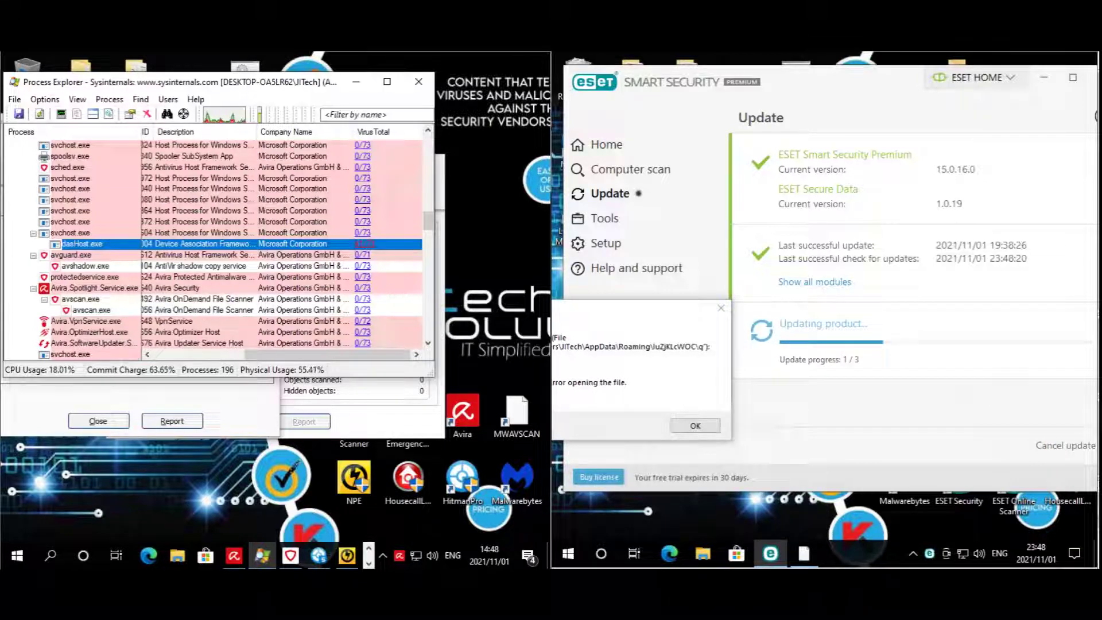
{"action": "left_click_drag", "start_coordinate": [657, 312], "coordinate": [737, 264]}
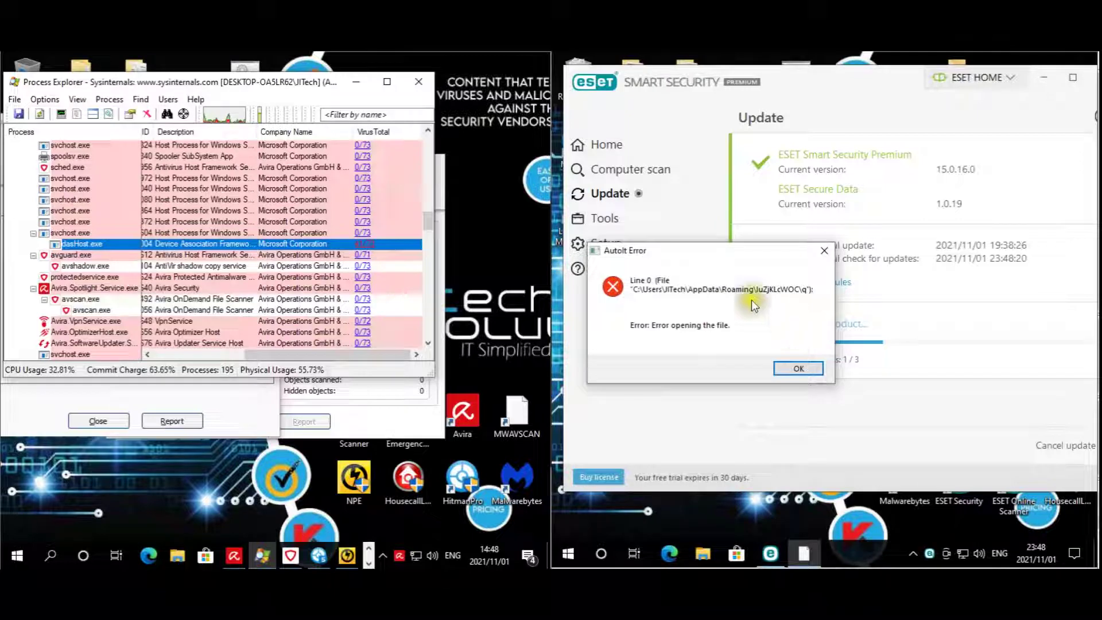
{"action": "left_click", "coordinate": [798, 369]}
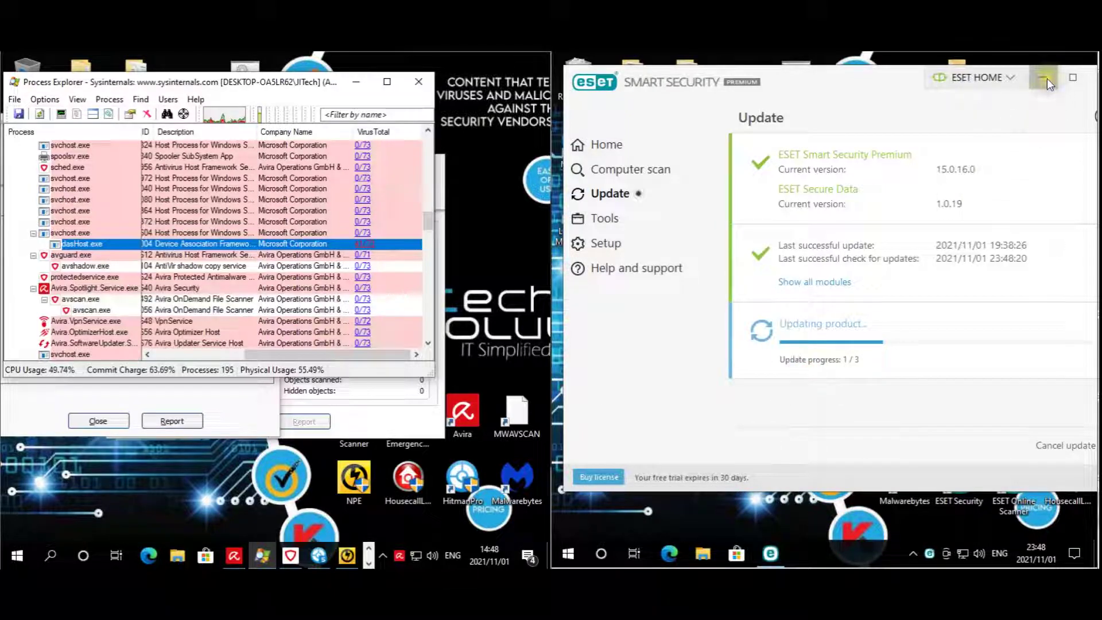
Launch Process Explorer on the ESET machine and check ESET Smart Security Premium for updates.
{"action": "left_click_drag", "start_coordinate": [809, 82], "coordinate": [870, 272]}
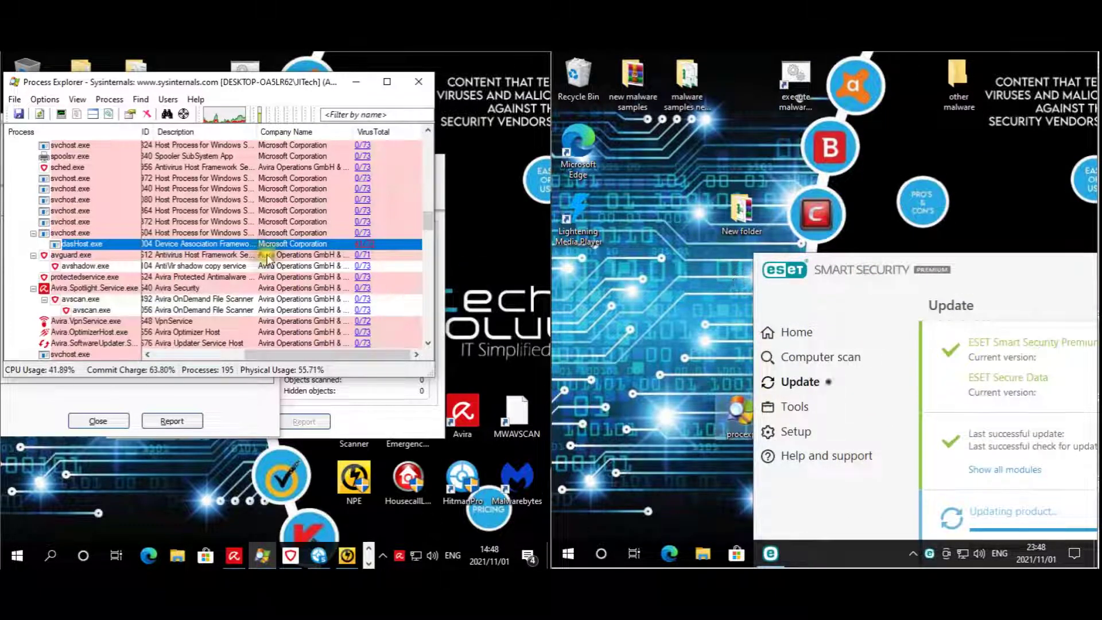
{"action": "left_click_drag", "start_coordinate": [1011, 275], "coordinate": [817, 80]}
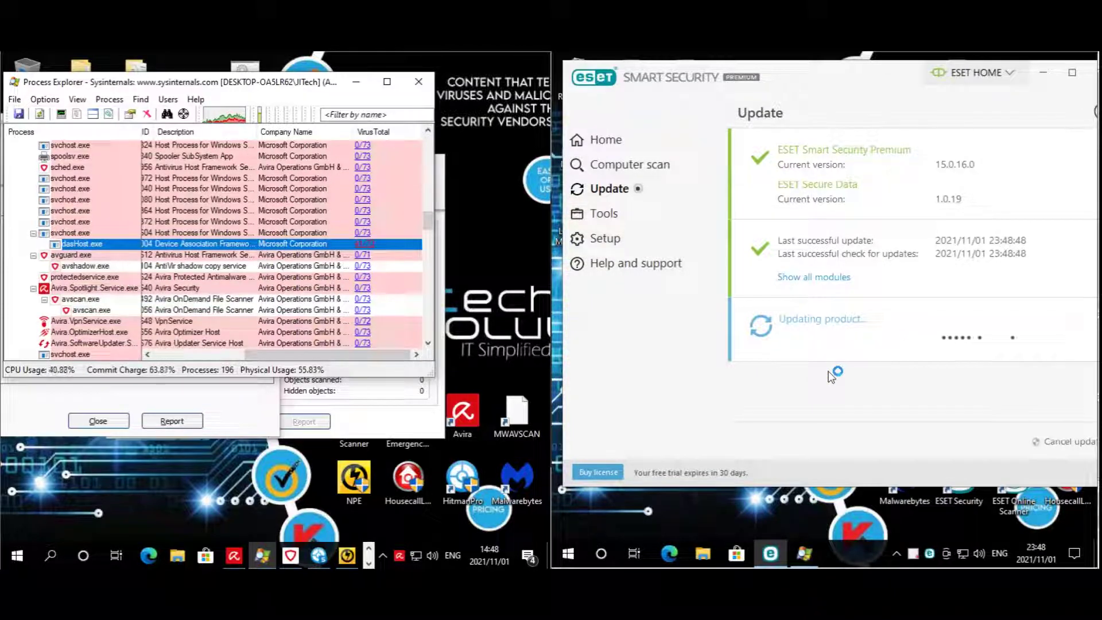
{"action": "left_click", "coordinate": [1041, 443]}
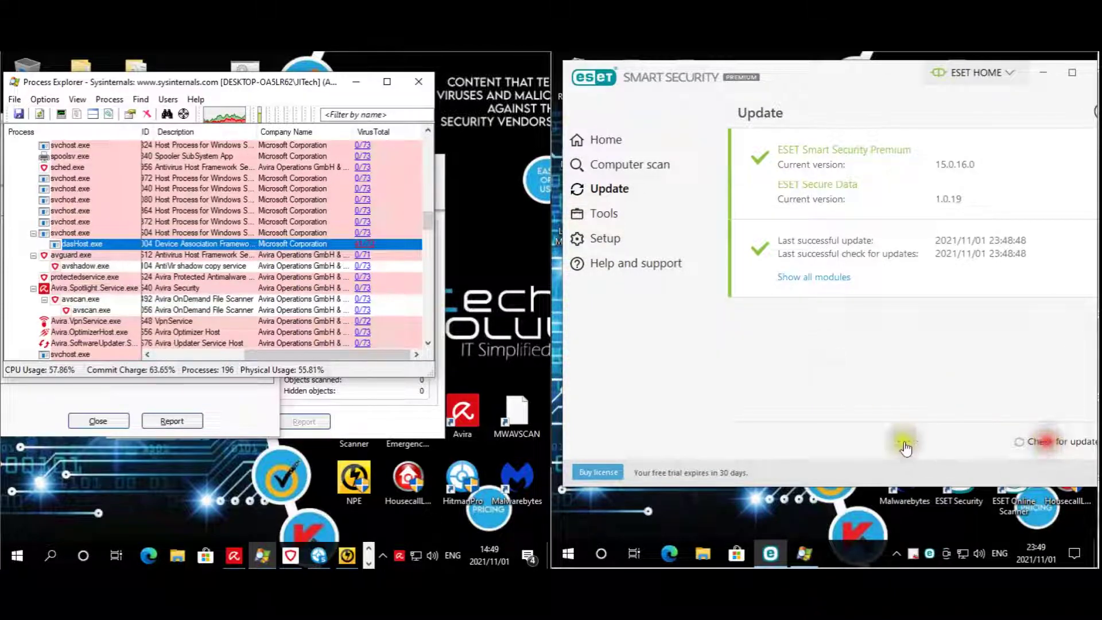
Review the running processes and their VirusTotal ratings in Process Explorer on the ESET machine, checking its VirusTotal option, and minimize it.
{"action": "left_click", "coordinate": [800, 537]}
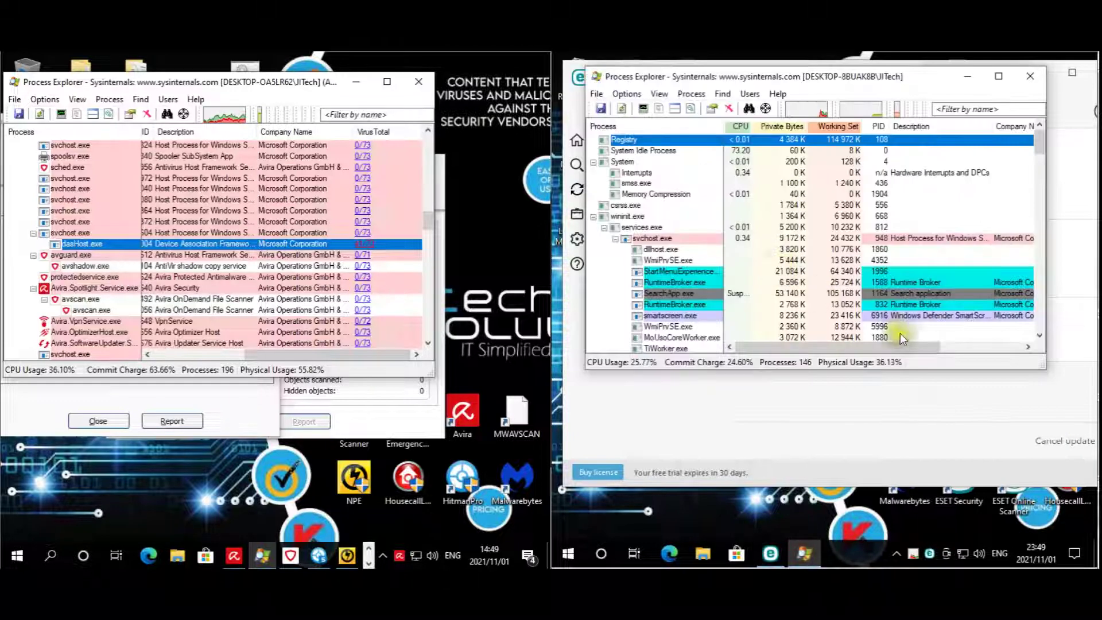
{"action": "left_click_drag", "start_coordinate": [1045, 159], "coordinate": [1040, 327]}
{"action": "left_click", "coordinate": [626, 94]}
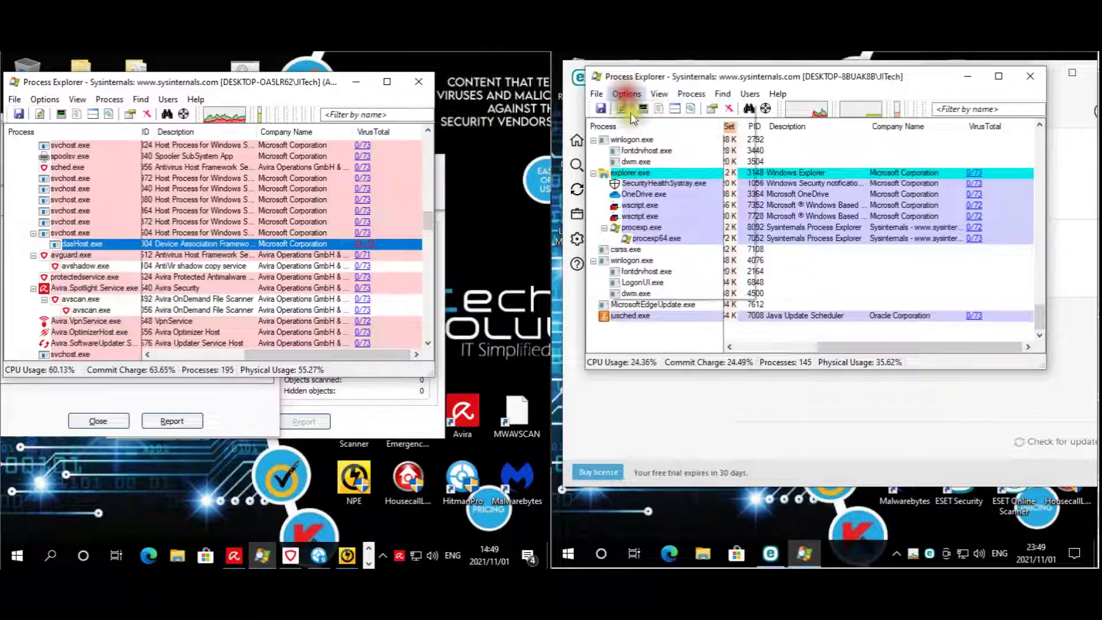
{"action": "mouse_move", "coordinate": [717, 141]}
{"action": "left_click", "coordinate": [779, 159]}
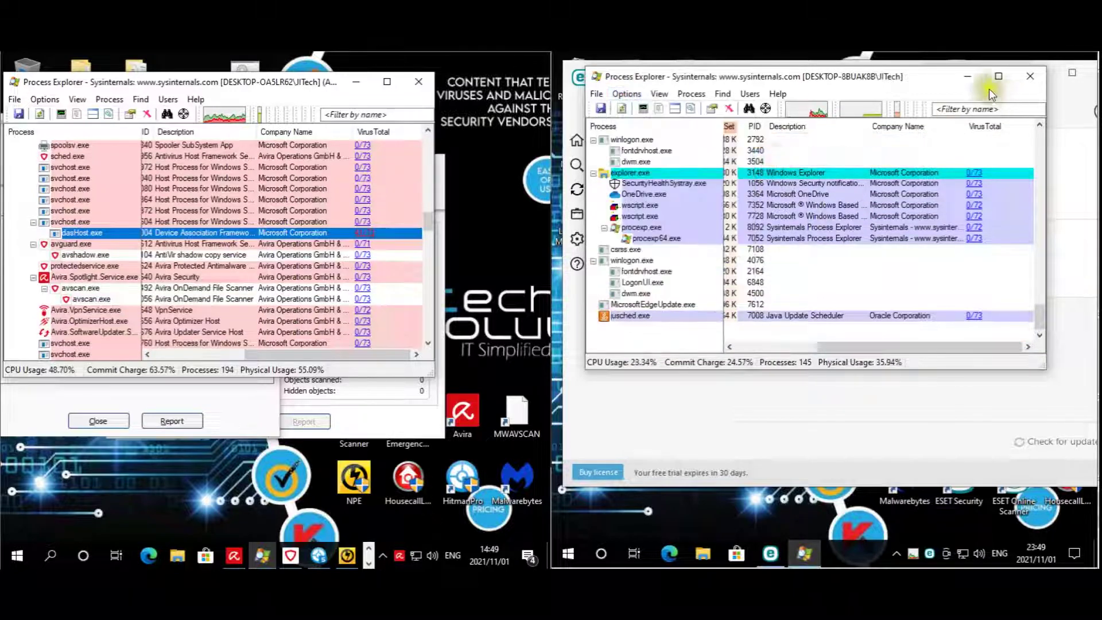
{"action": "left_click", "coordinate": [972, 80]}
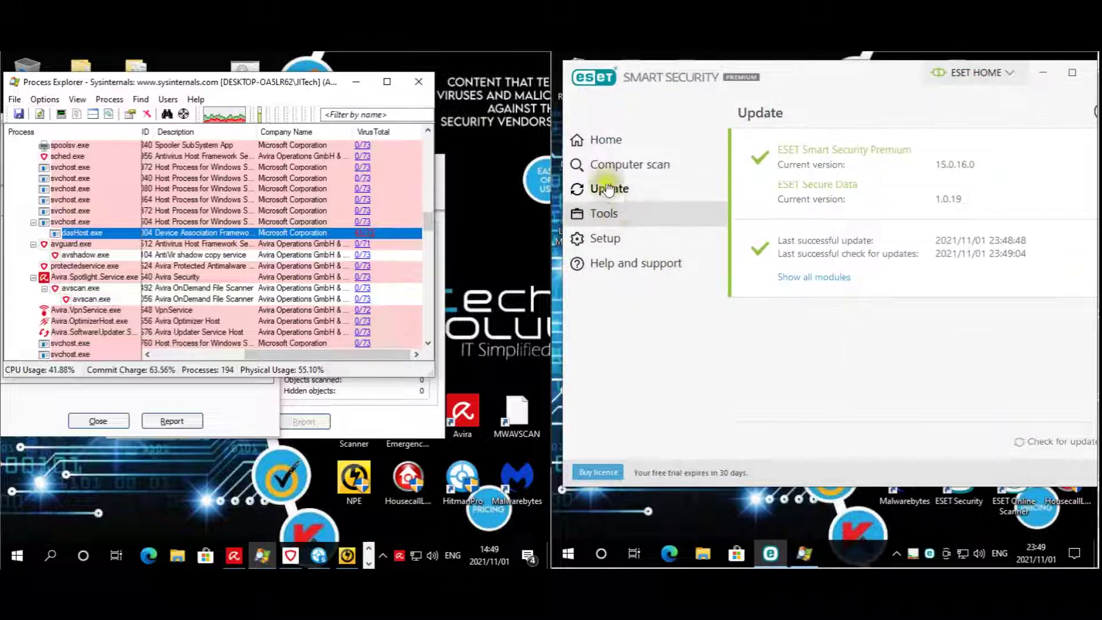
Start a scan of all local disks in ESET Smart Security Premium with Scan your computer.
{"action": "left_click", "coordinate": [614, 164]}
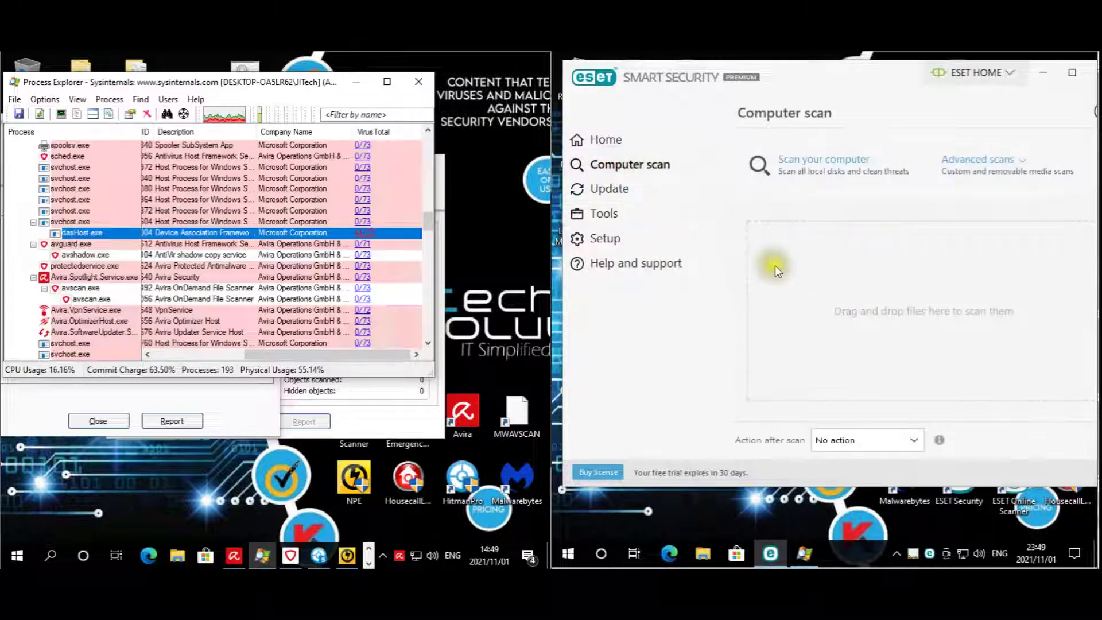
{"action": "left_click", "coordinate": [844, 164]}
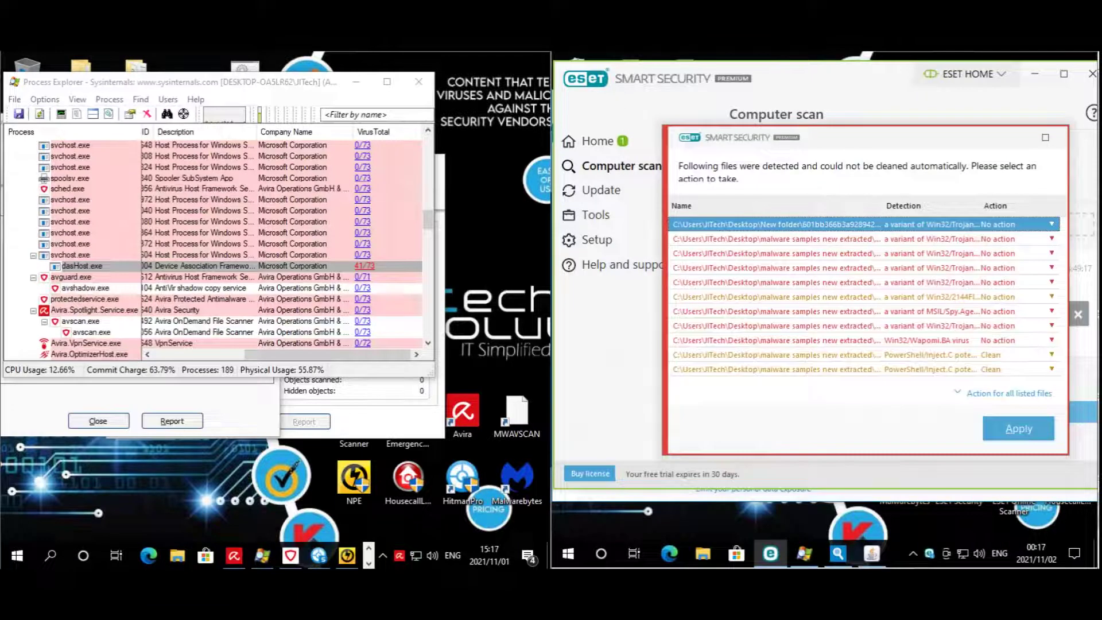
Choose Delete for all listed files that ESET could not clean automatically and apply the action.
{"action": "left_click", "coordinate": [821, 113]}
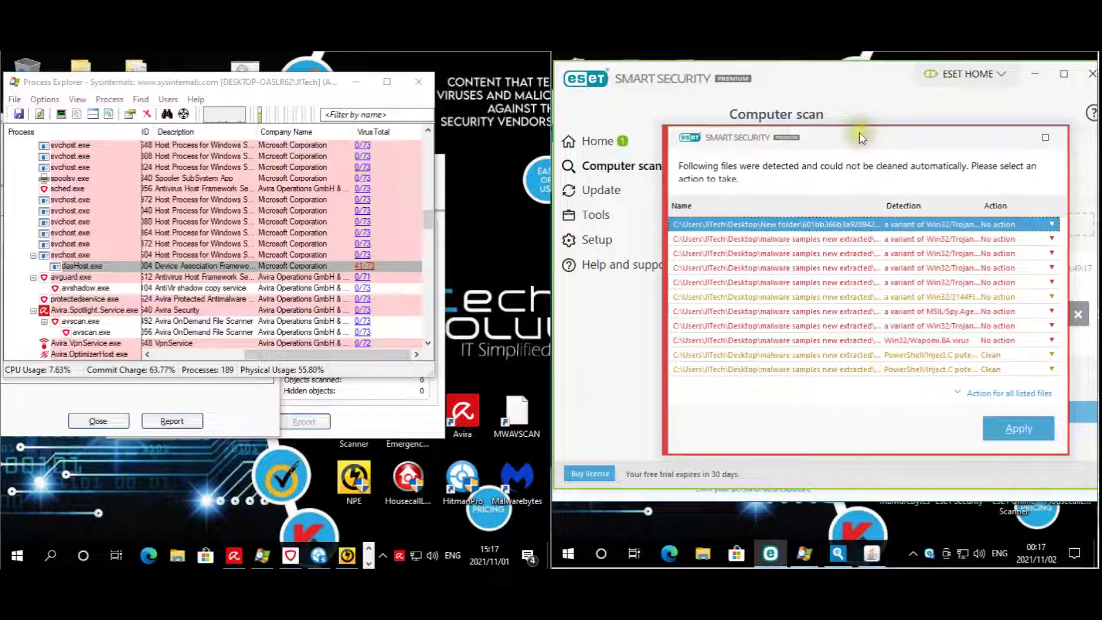
{"action": "left_click_drag", "start_coordinate": [859, 132], "coordinate": [797, 81]}
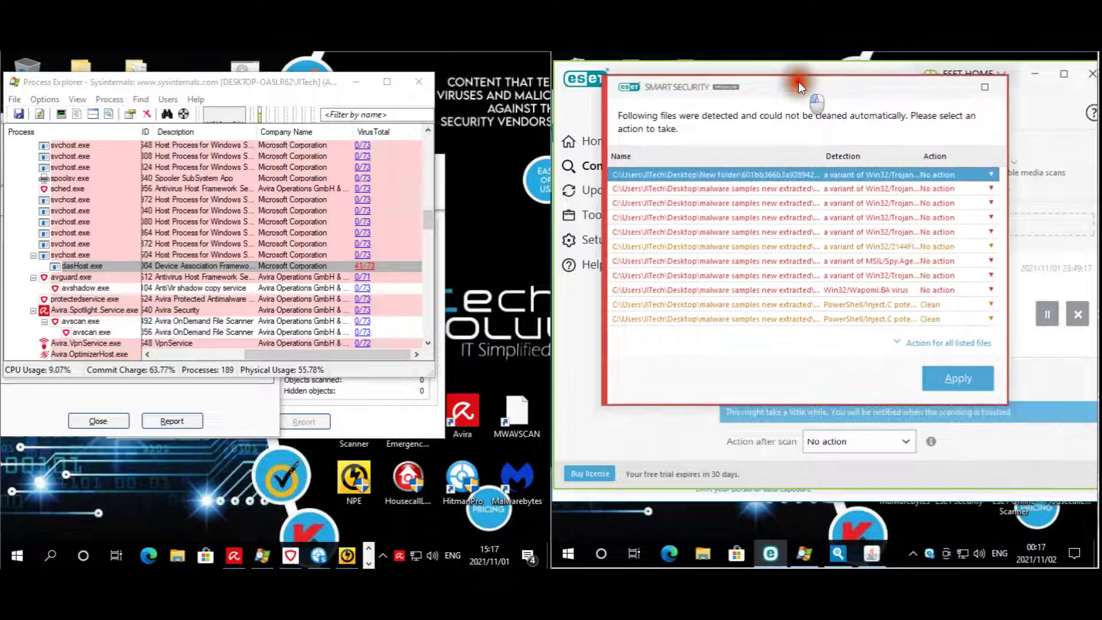
{"action": "left_click", "coordinate": [969, 341]}
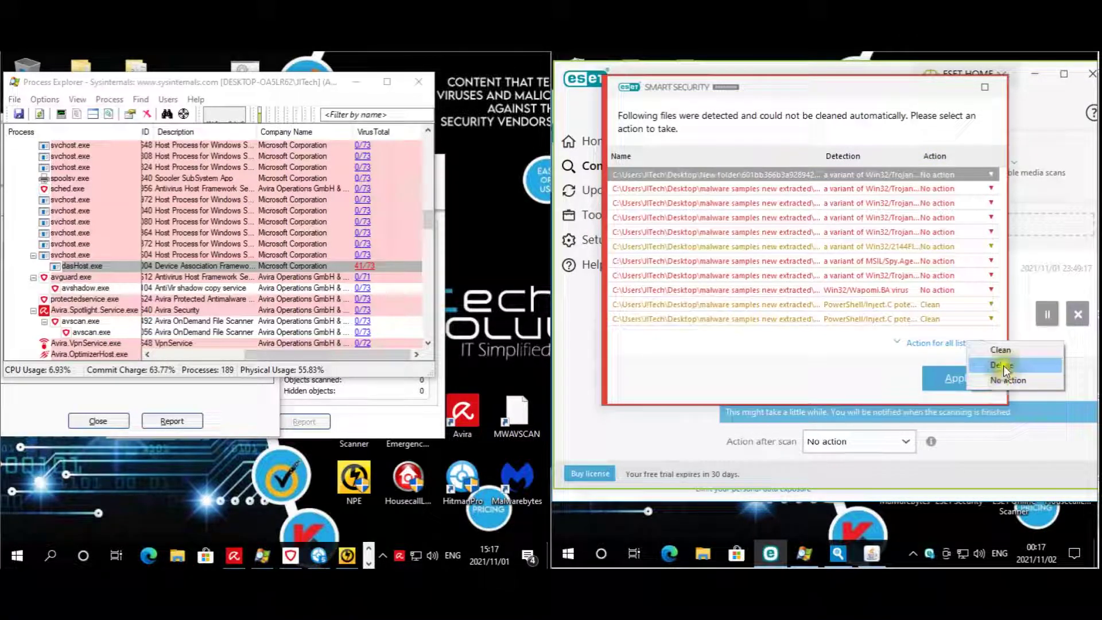
{"action": "left_click", "coordinate": [1003, 365]}
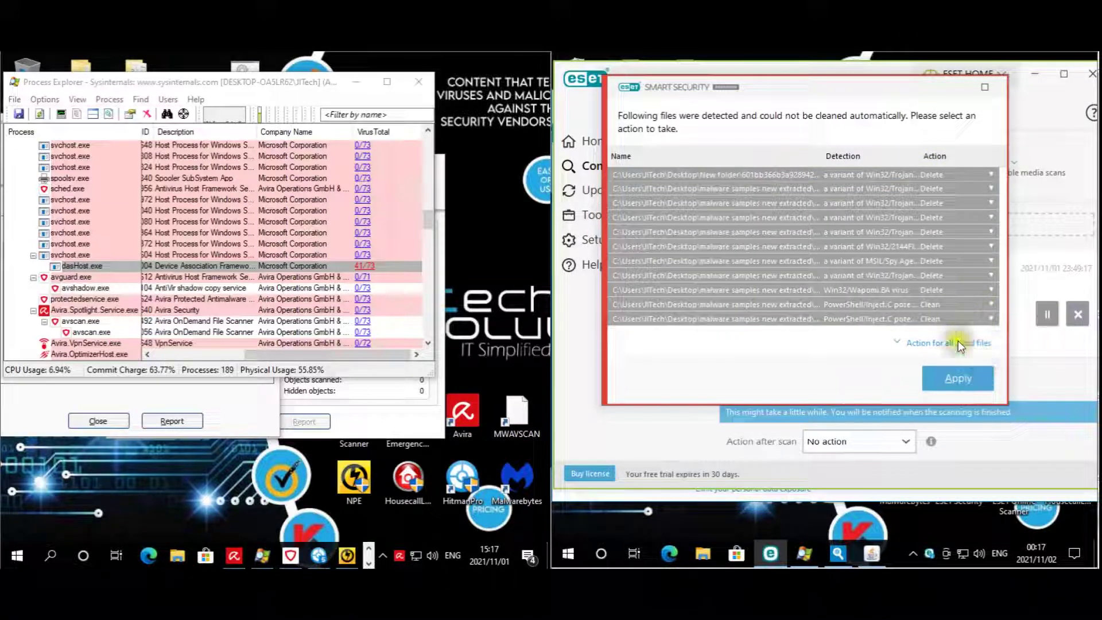
{"action": "left_click", "coordinate": [959, 380]}
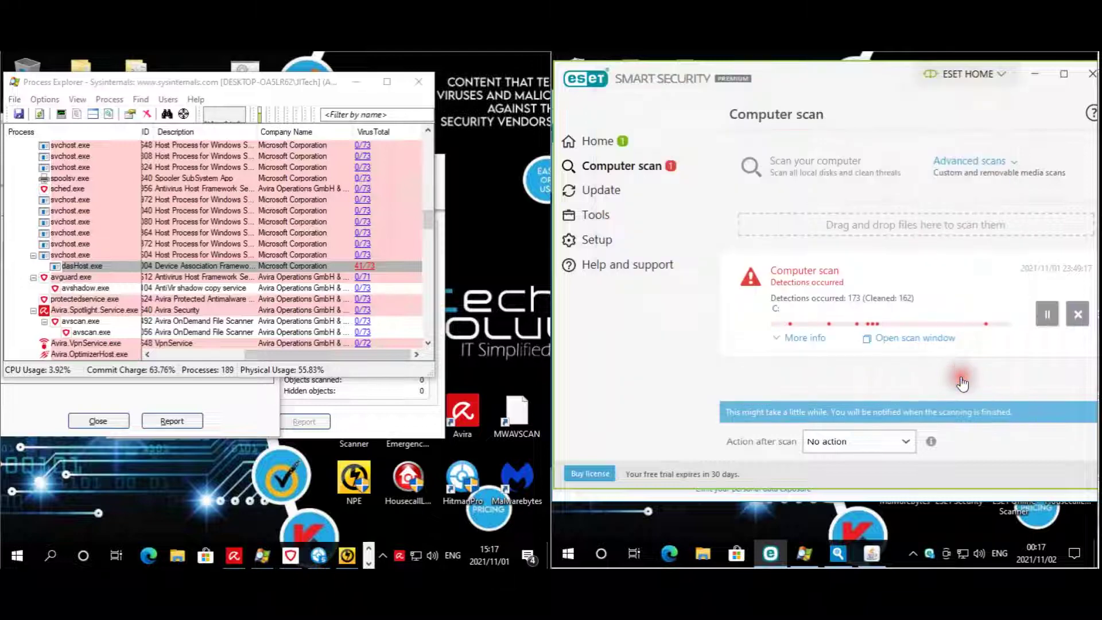
Bring up the Java Virtual Machine Launcher error on the ESET machine and dismiss it.
{"action": "left_click", "coordinate": [883, 547]}
{"action": "left_click", "coordinate": [933, 353]}
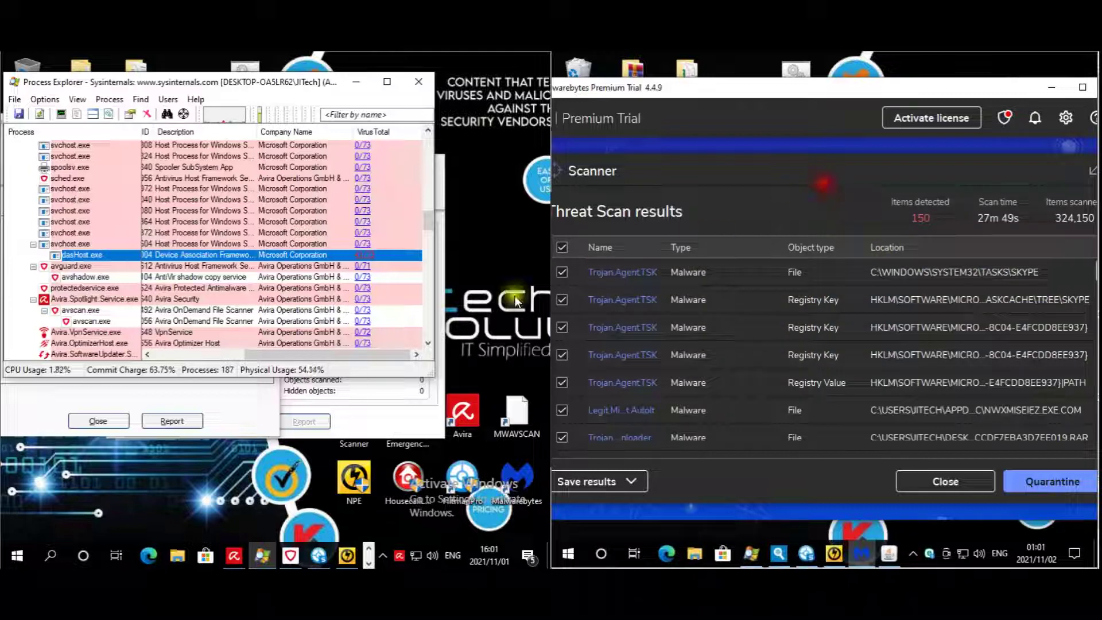
Review the finished Avira Antivirus Pro scan's summary on the Avira machine and close it.
{"action": "left_click", "coordinate": [259, 535]}
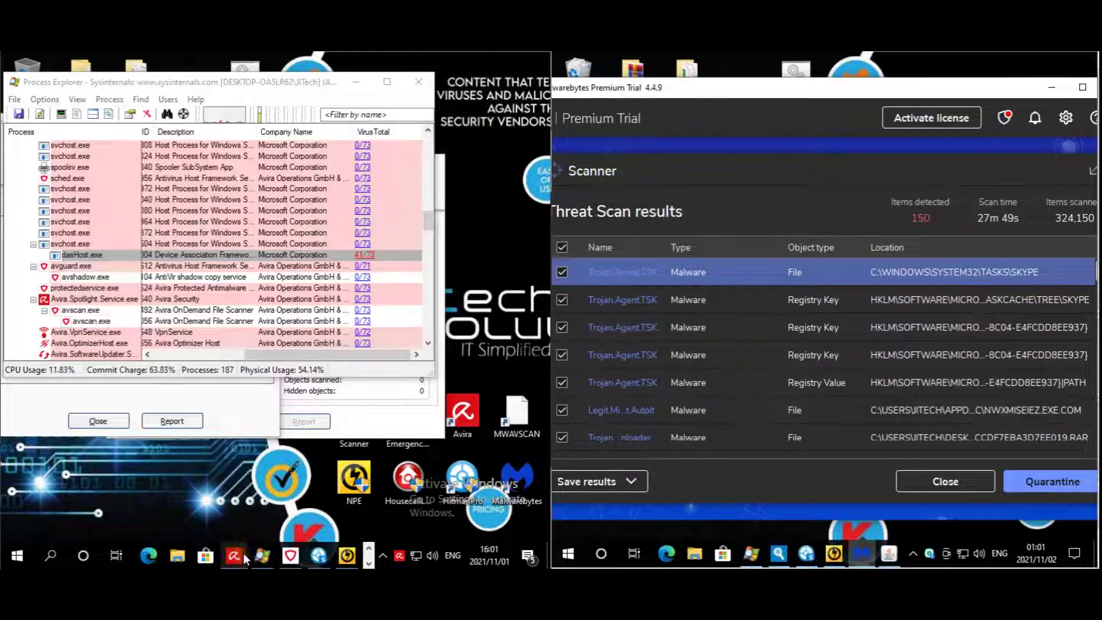
{"action": "mouse_move", "coordinate": [243, 553]}
{"action": "left_click", "coordinate": [250, 414]}
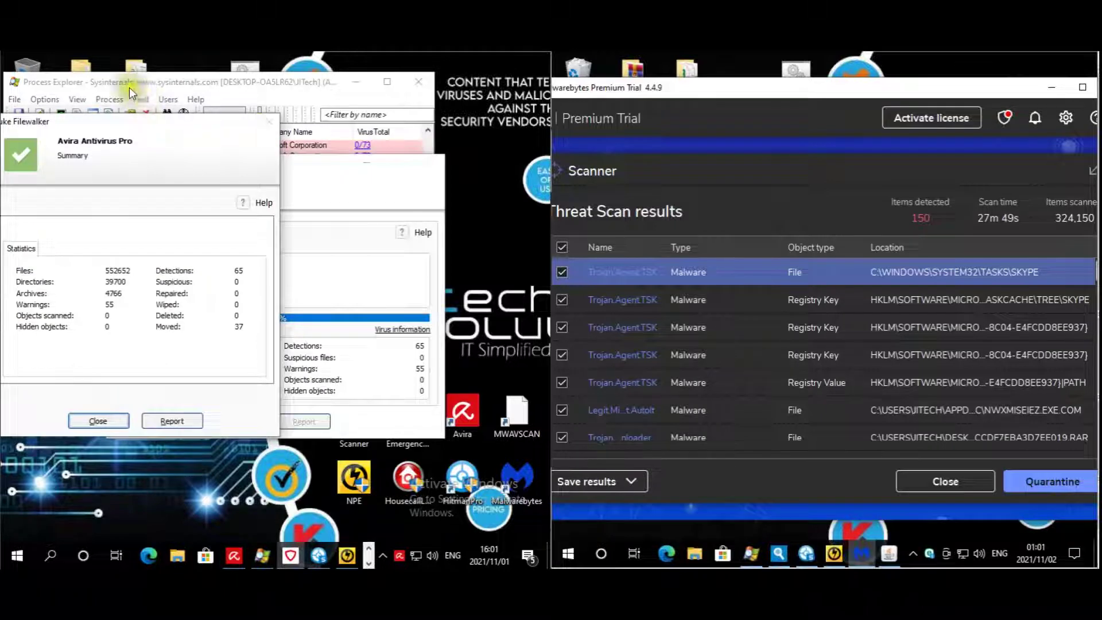
{"action": "left_click_drag", "start_coordinate": [119, 120], "coordinate": [302, 127]}
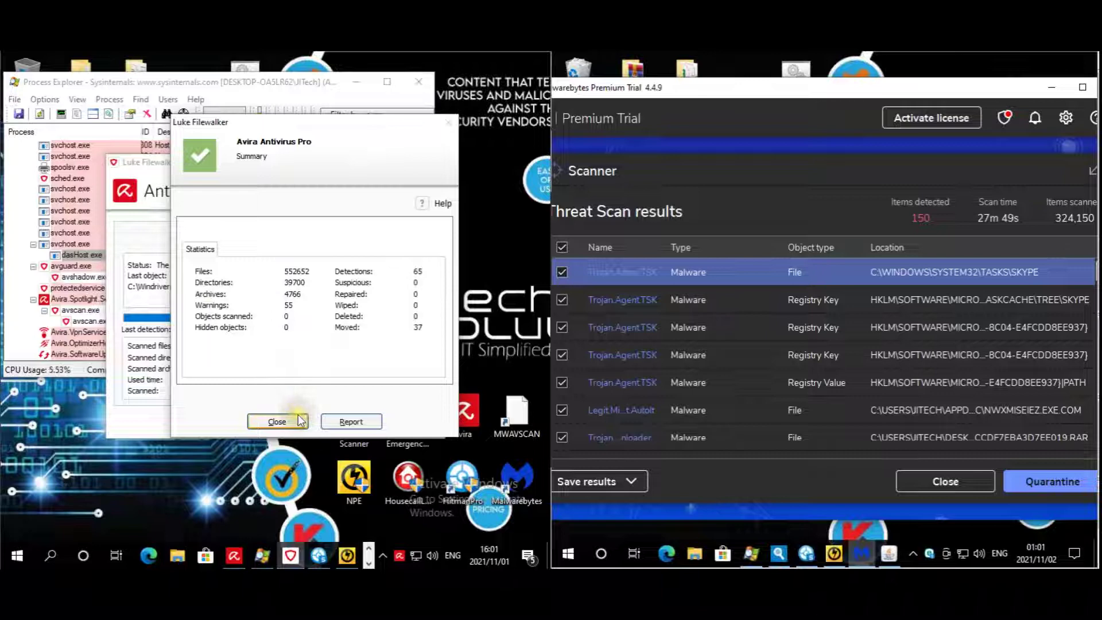
{"action": "left_click", "coordinate": [277, 421]}
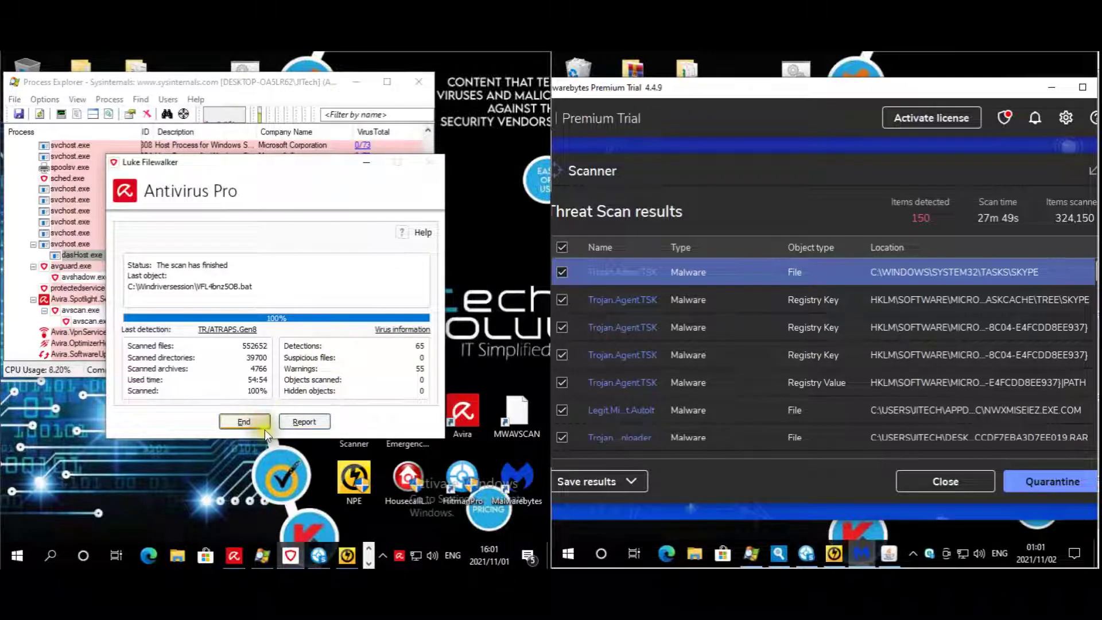
Examine HitmanPro's scan results on the Avira machine, including the detection details for FlashHelperService.exe, and close HitmanPro.
{"action": "left_click", "coordinate": [319, 554]}
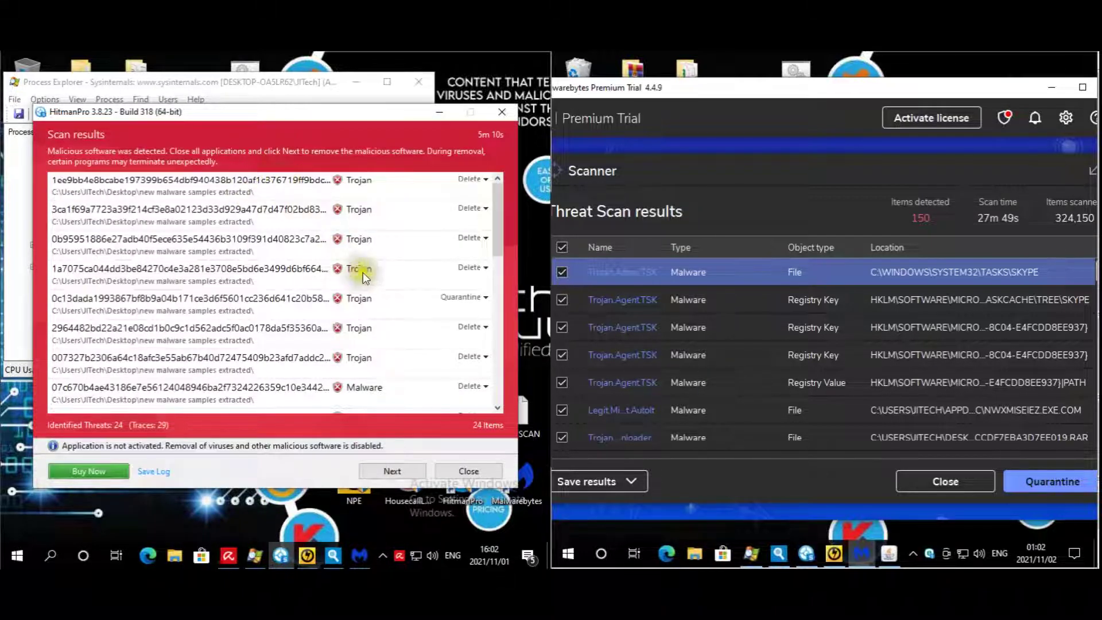
{"action": "left_click_drag", "start_coordinate": [499, 205], "coordinate": [503, 365]}
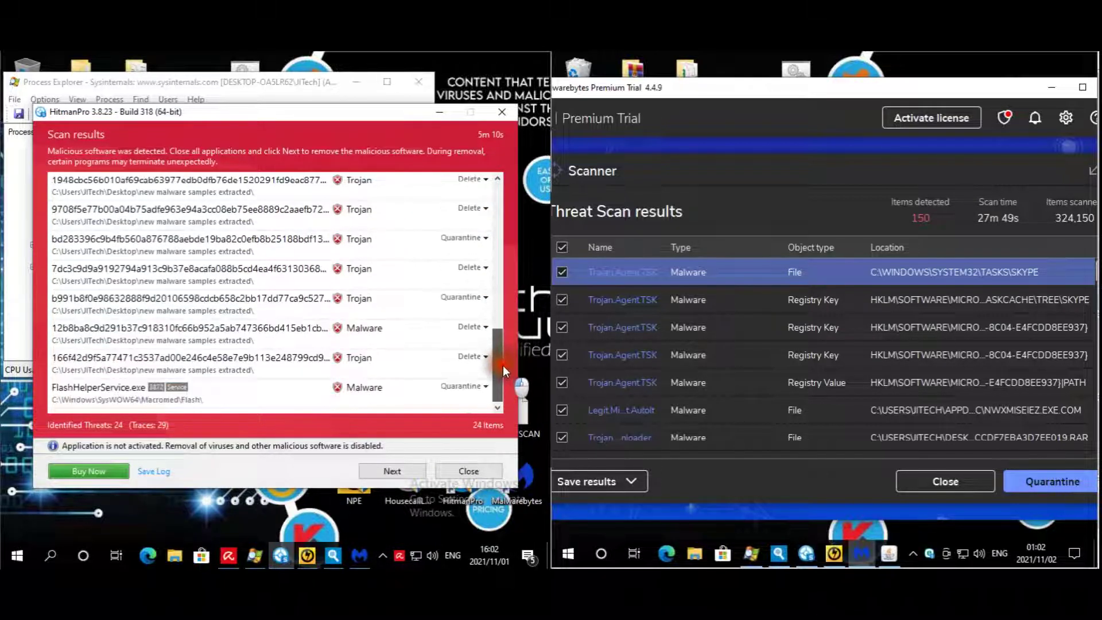
{"action": "left_click", "coordinate": [273, 390]}
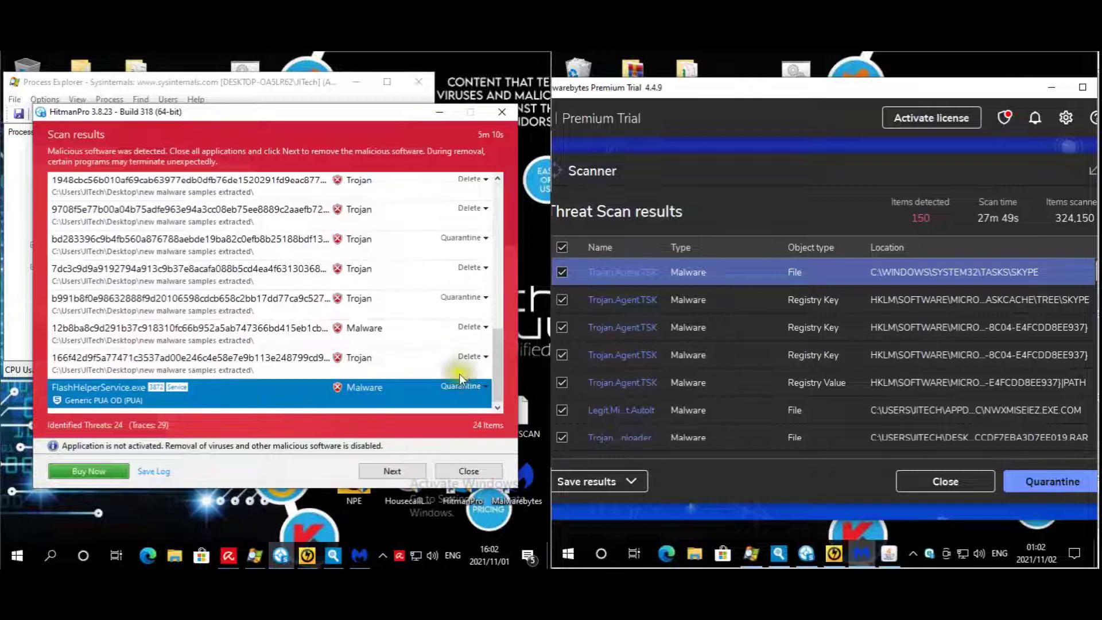
{"action": "left_click", "coordinate": [294, 356]}
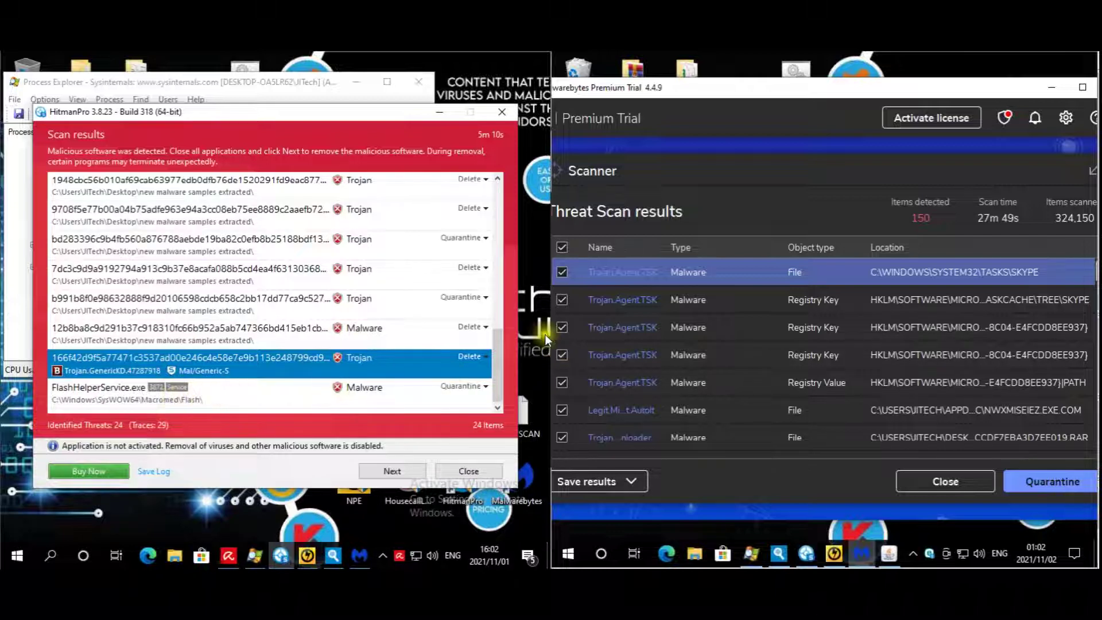
{"action": "left_click_drag", "start_coordinate": [498, 357], "coordinate": [501, 159]}
{"action": "left_click", "coordinate": [504, 111]}
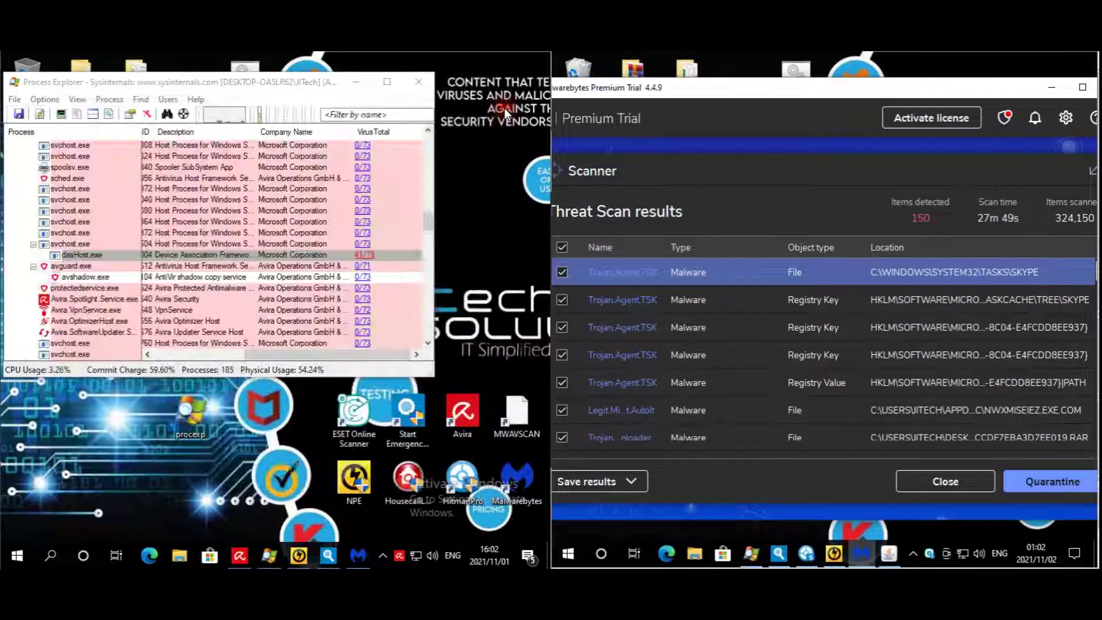
Examine the full list of threats detected by Norton Power Eraser on the Avira machine and minimize it.
{"action": "left_click", "coordinate": [296, 555]}
{"action": "left_click_drag", "start_coordinate": [284, 130], "coordinate": [291, 90]}
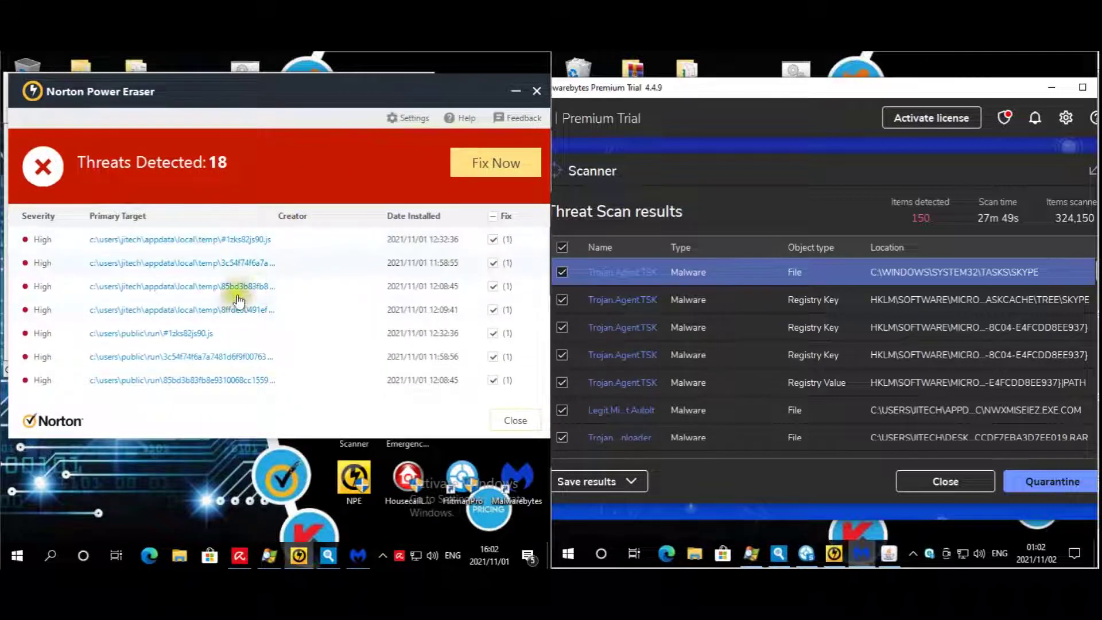
{"action": "left_click_drag", "start_coordinate": [321, 91], "coordinate": [304, 92]}
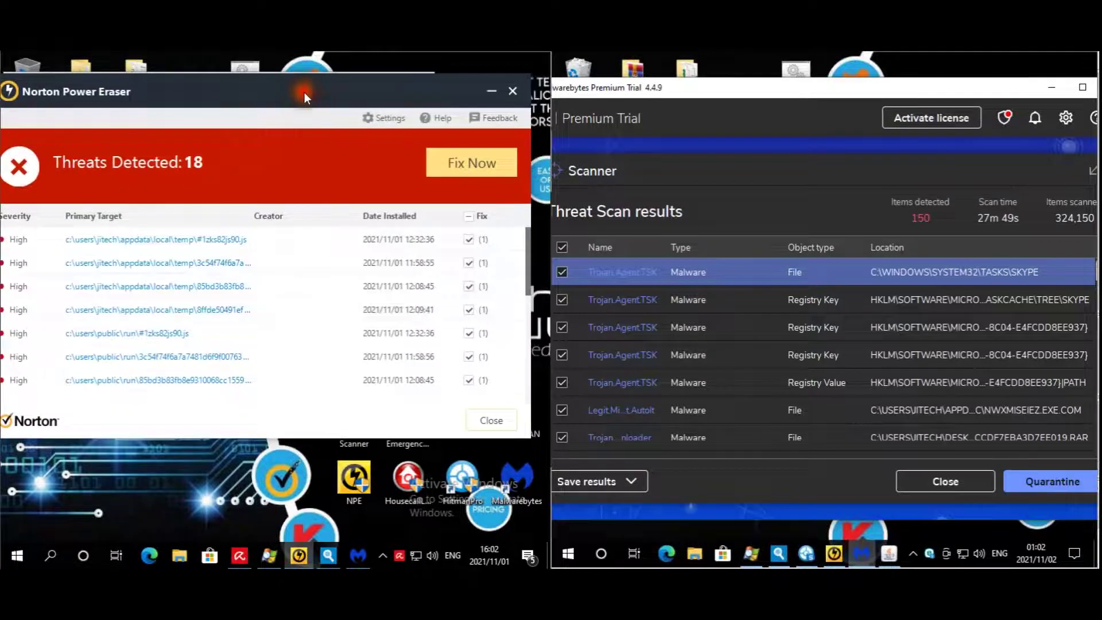
{"action": "left_click_drag", "start_coordinate": [529, 247], "coordinate": [536, 315]}
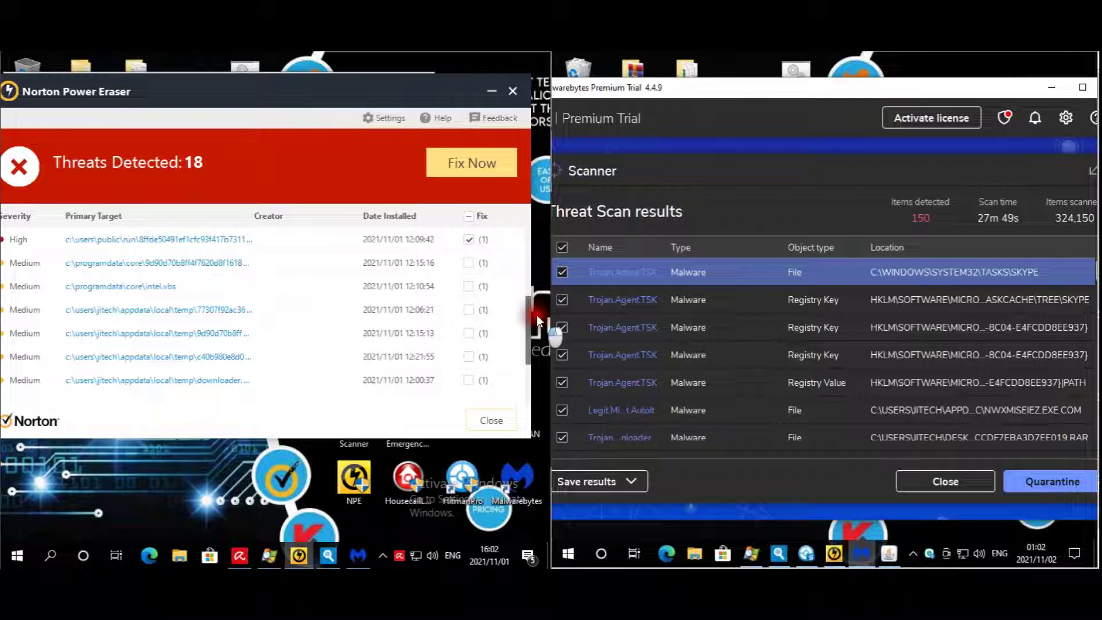
{"action": "left_click_drag", "start_coordinate": [536, 315], "coordinate": [531, 376]}
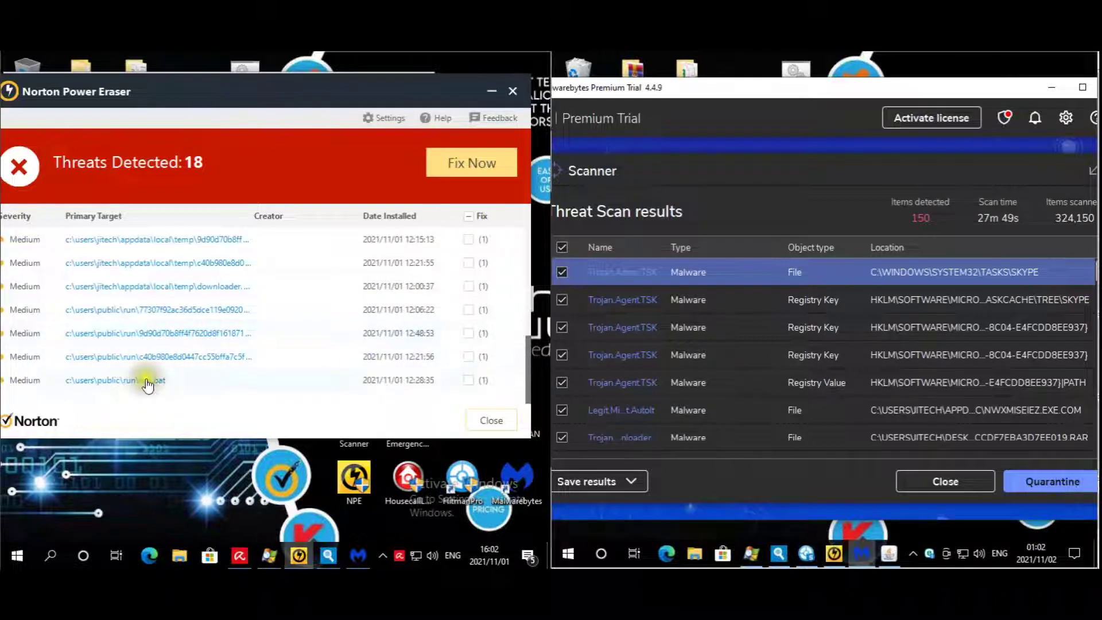
{"action": "left_click", "coordinate": [490, 91]}
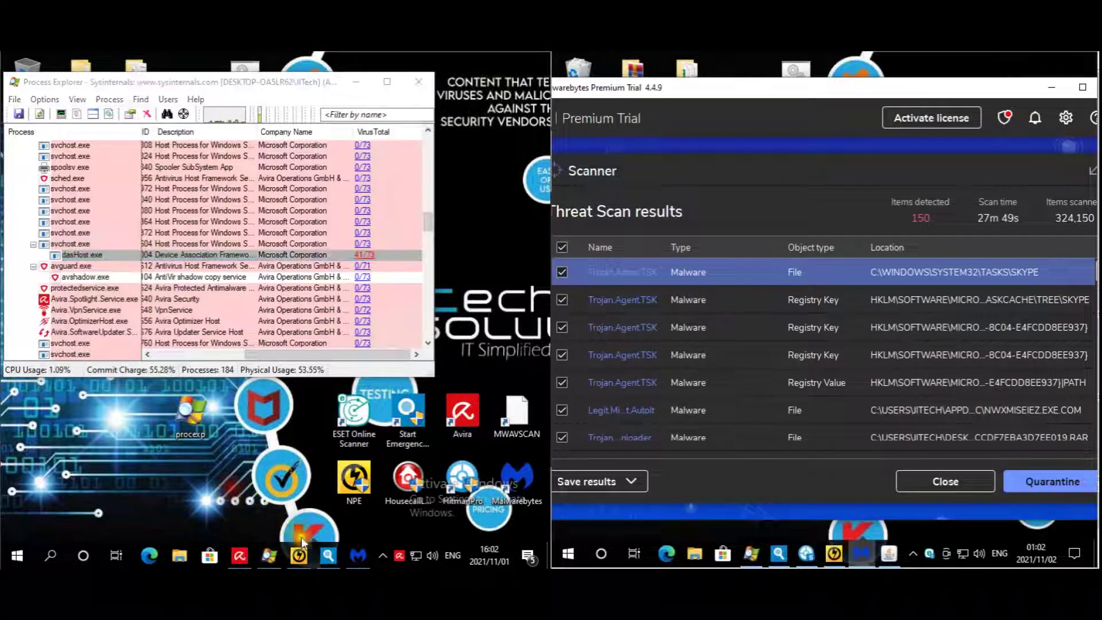
Show the emergency scanner's detections on the Avira machine and sort them by location.
{"action": "left_click", "coordinate": [330, 554]}
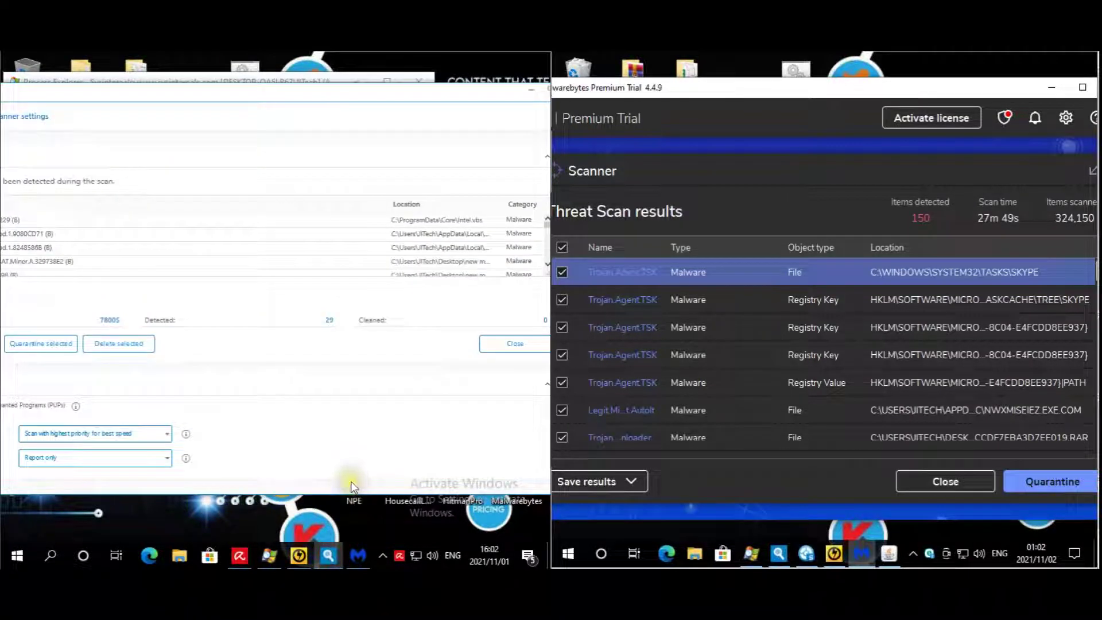
{"action": "left_click_drag", "start_coordinate": [250, 99], "coordinate": [278, 90]}
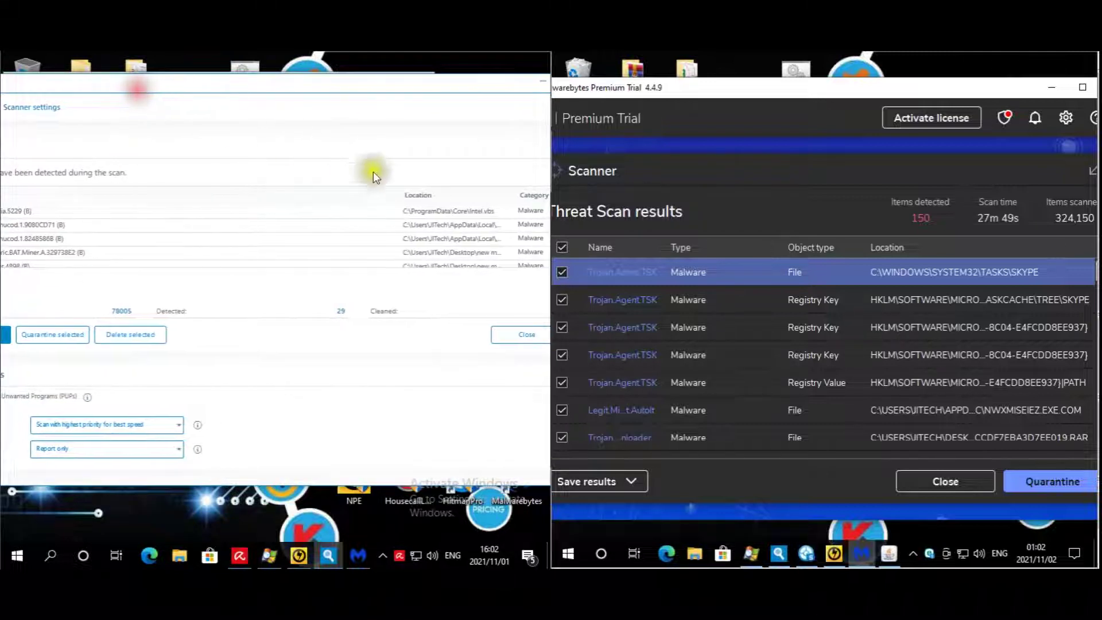
{"action": "left_click", "coordinate": [436, 196]}
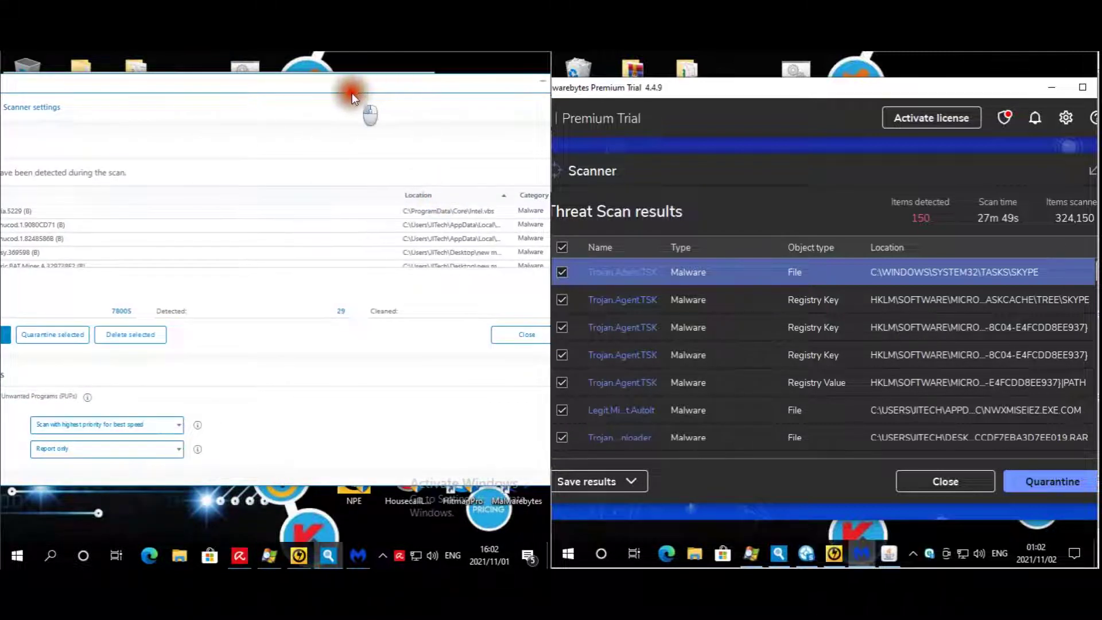
{"action": "left_click", "coordinate": [352, 93]}
{"action": "left_click", "coordinate": [429, 215]}
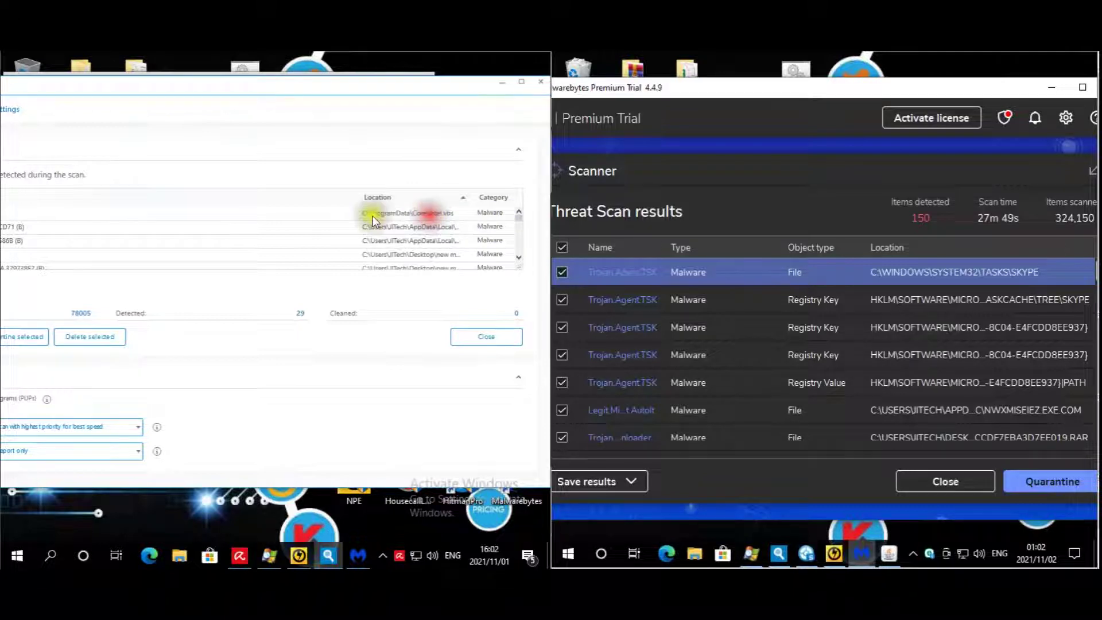
Examine the remaining detections down to the files in C:\Users\Public\Run, check a full file path, and minimize the emergency scanner.
{"action": "left_click", "coordinate": [521, 255]}
{"action": "left_click", "coordinate": [521, 254]}
{"action": "left_click", "coordinate": [521, 254]}
{"action": "left_click", "coordinate": [521, 255]}
{"action": "left_click", "coordinate": [521, 254]}
{"action": "left_click", "coordinate": [521, 255]}
{"action": "left_click", "coordinate": [521, 255]}
{"action": "left_click", "coordinate": [521, 255]}
{"action": "left_click", "coordinate": [521, 255]}
{"action": "left_click", "coordinate": [520, 255]}
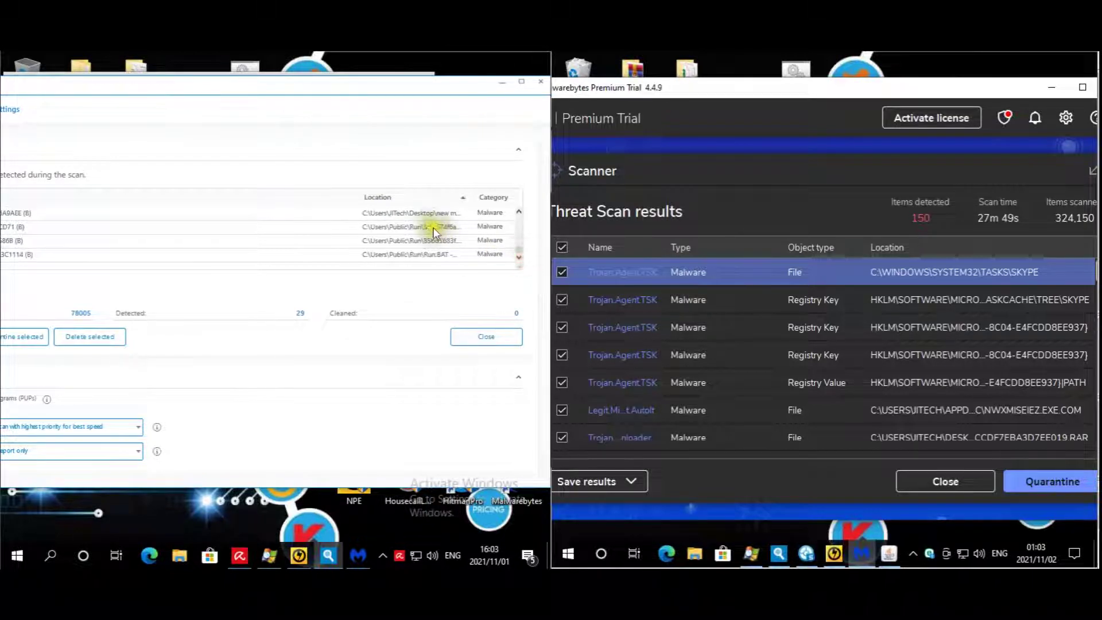
{"action": "left_click", "coordinate": [425, 241]}
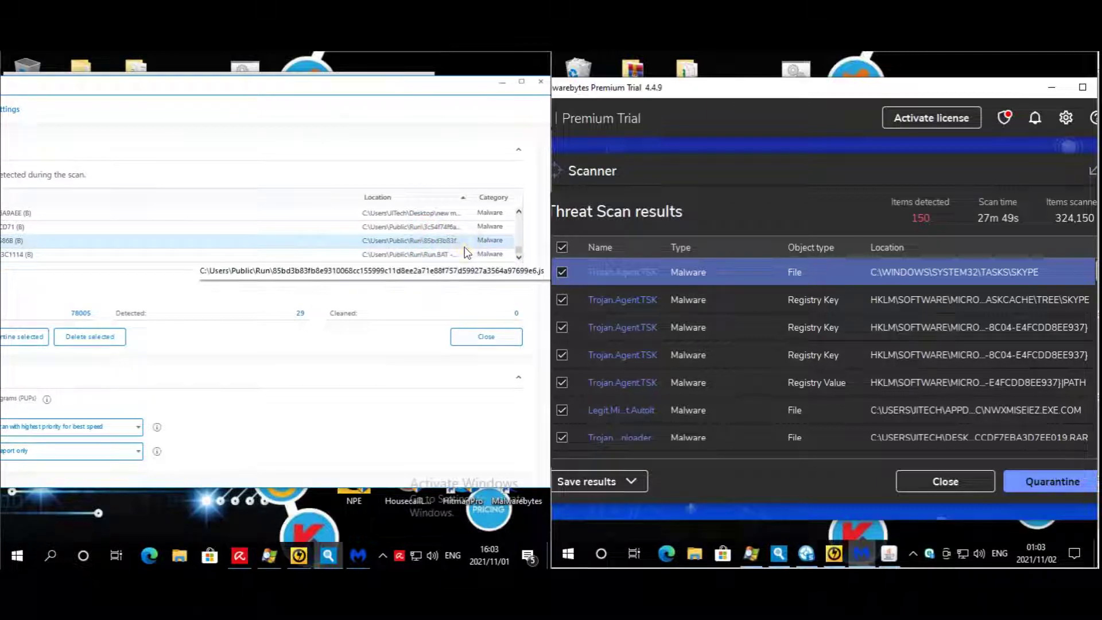
{"action": "left_click", "coordinate": [502, 83]}
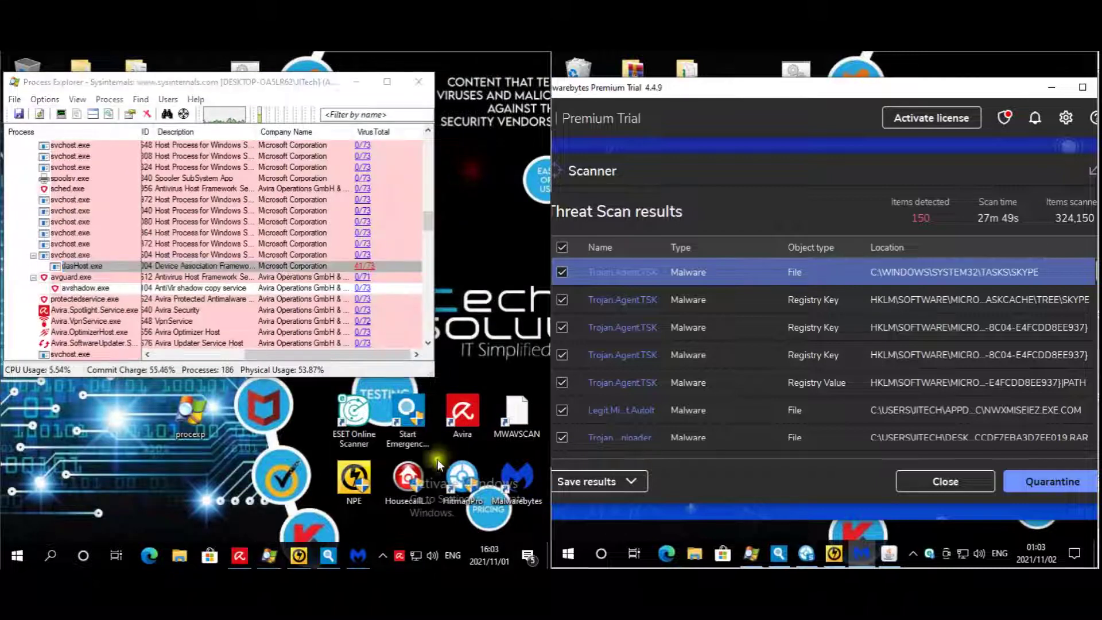
Show the Malwarebytes threats on the Avira machine sorted by location, and minimize Malwarebytes on the ESET machine.
{"action": "left_click", "coordinate": [358, 555]}
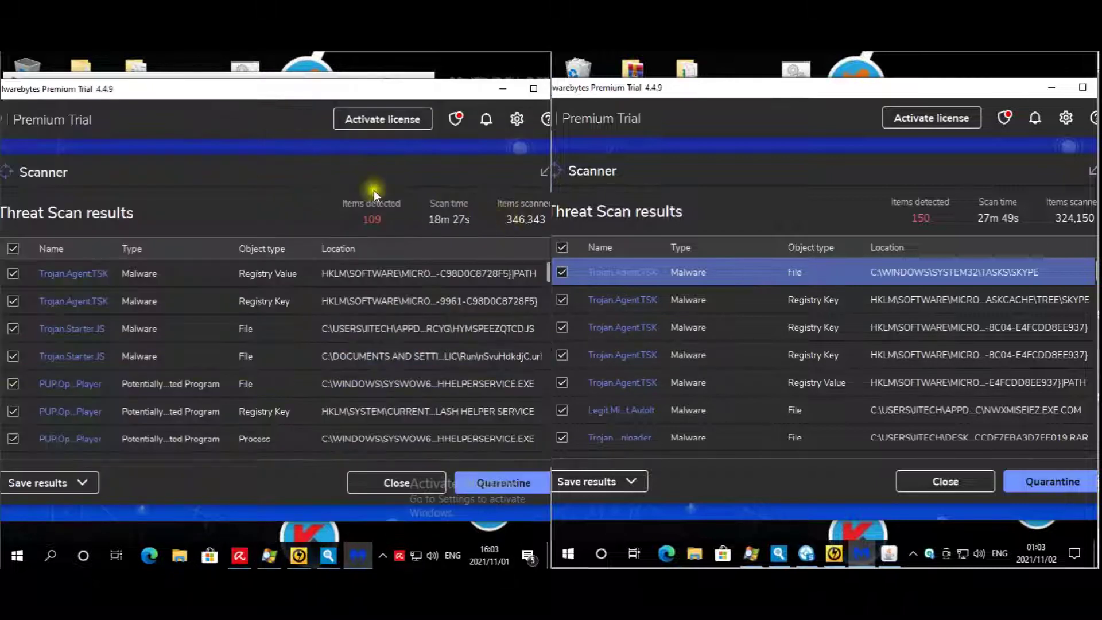
{"action": "left_click", "coordinate": [422, 244]}
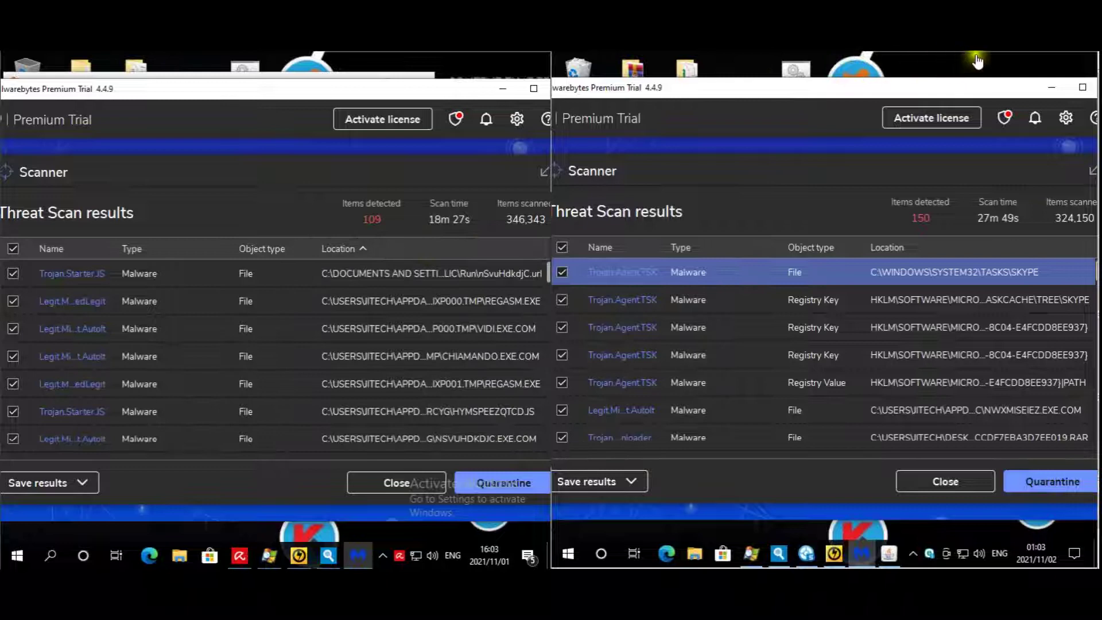
{"action": "left_click", "coordinate": [1051, 87]}
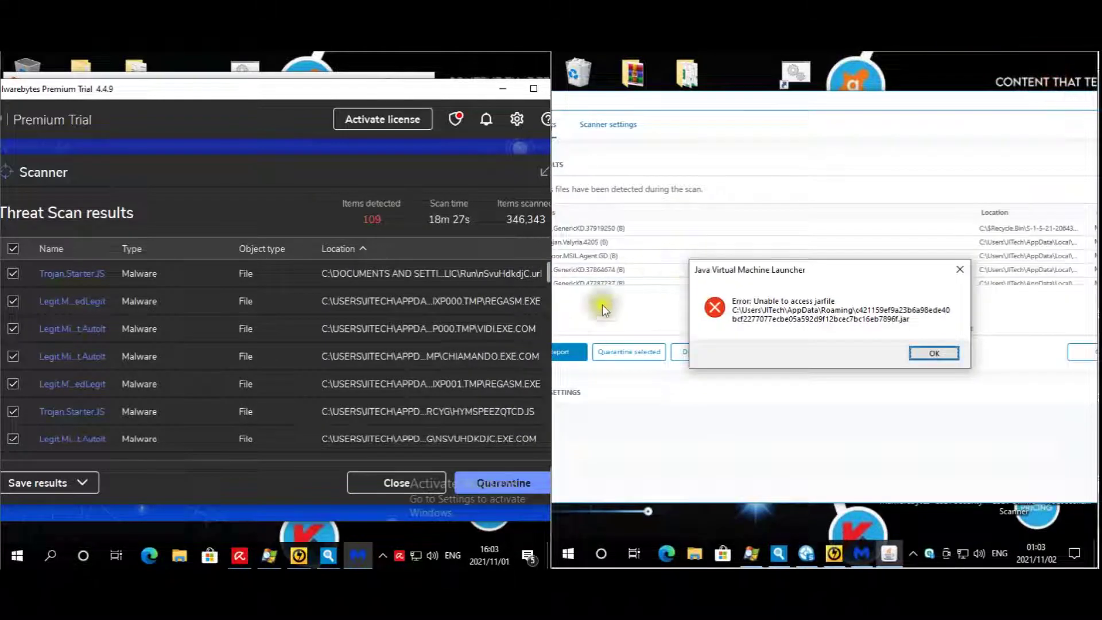
Examine the locations of all Malwarebytes detections on the Avira machine, including the first item's full path, and minimize Malwarebytes.
{"action": "left_click", "coordinate": [438, 273]}
{"action": "left_click", "coordinate": [411, 272]}
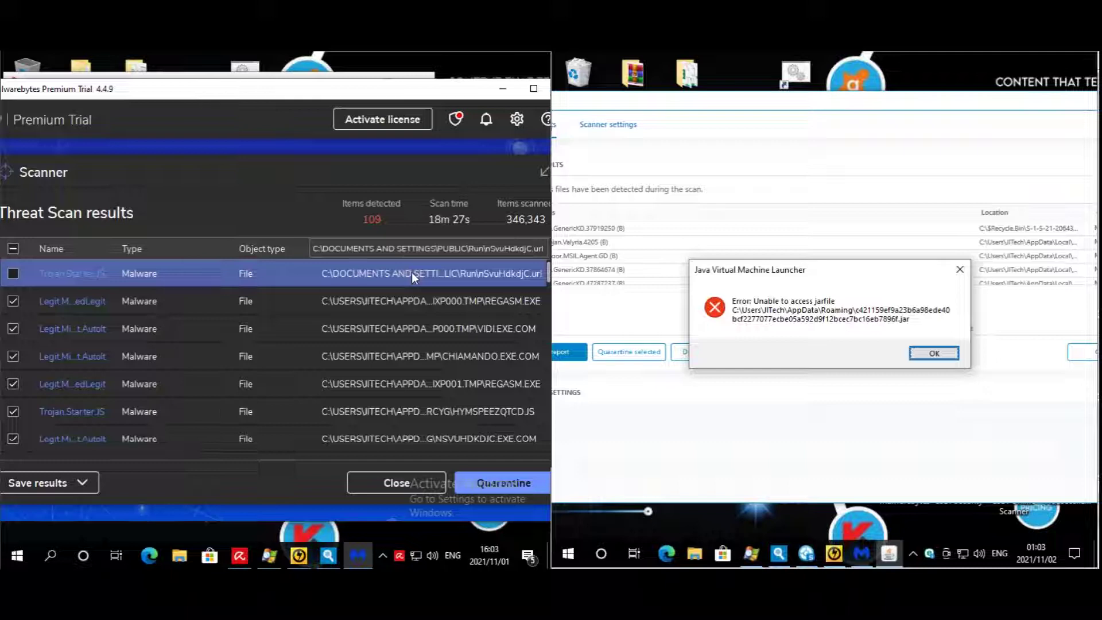
{"action": "left_click", "coordinate": [481, 310]}
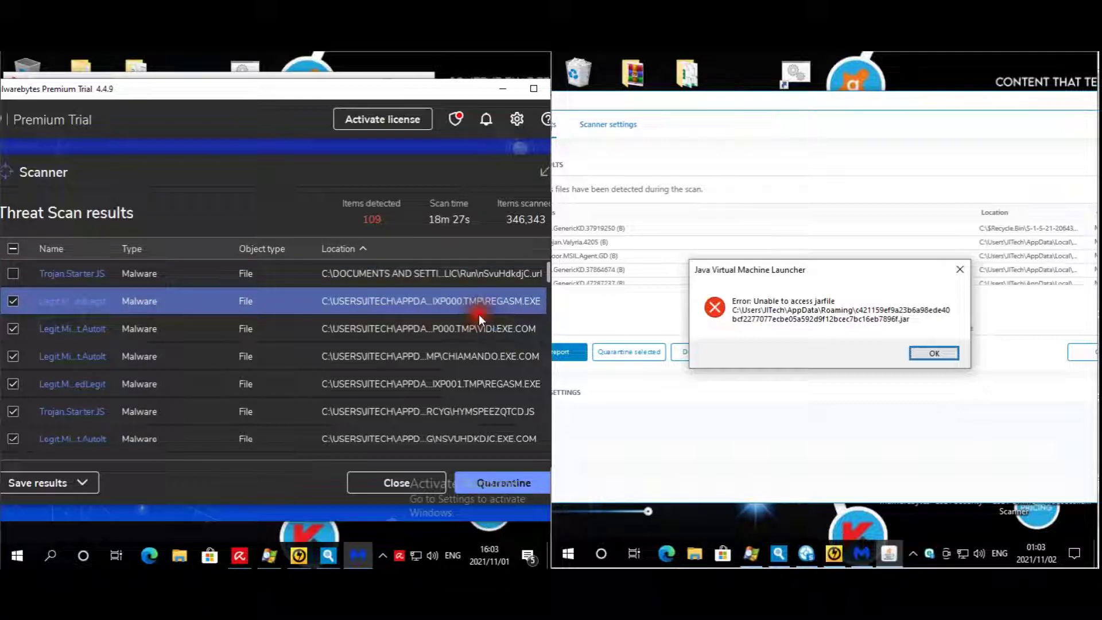
{"action": "scroll", "coordinate": [478, 314], "scroll_direction": "down", "scroll_amount": 3}
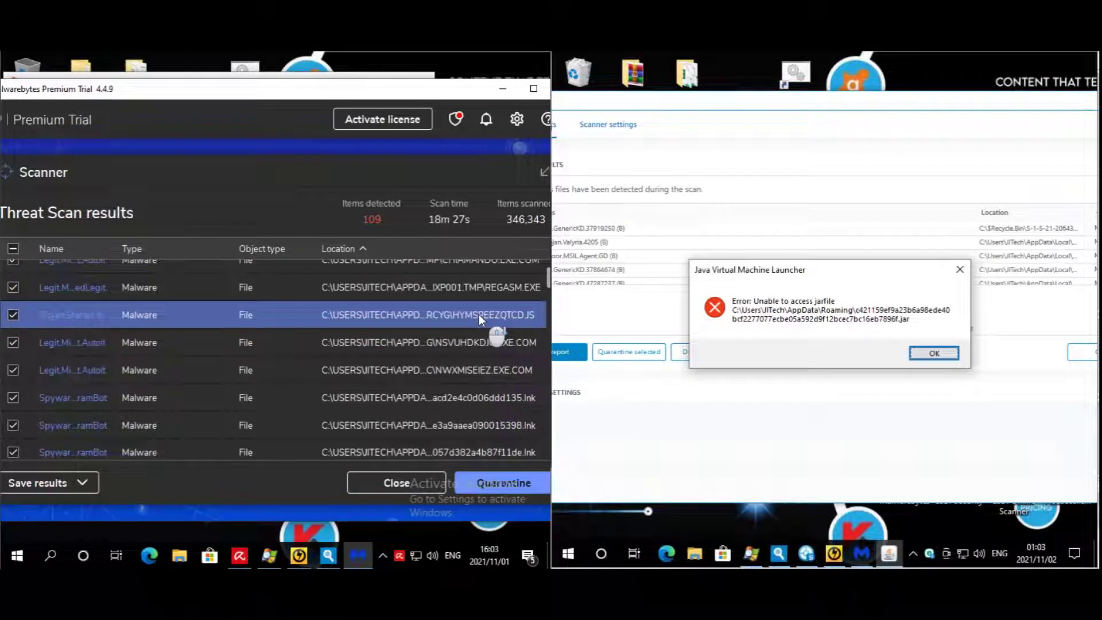
{"action": "mouse_move", "coordinate": [550, 277]}
{"action": "left_mouse_down"}
{"action": "mouse_move", "coordinate": [546, 436]}
{"action": "mouse_move", "coordinate": [532, 436]}
{"action": "left_mouse_up"}
{"action": "scroll", "coordinate": [487, 371], "scroll_direction": "down", "scroll_amount": 5}
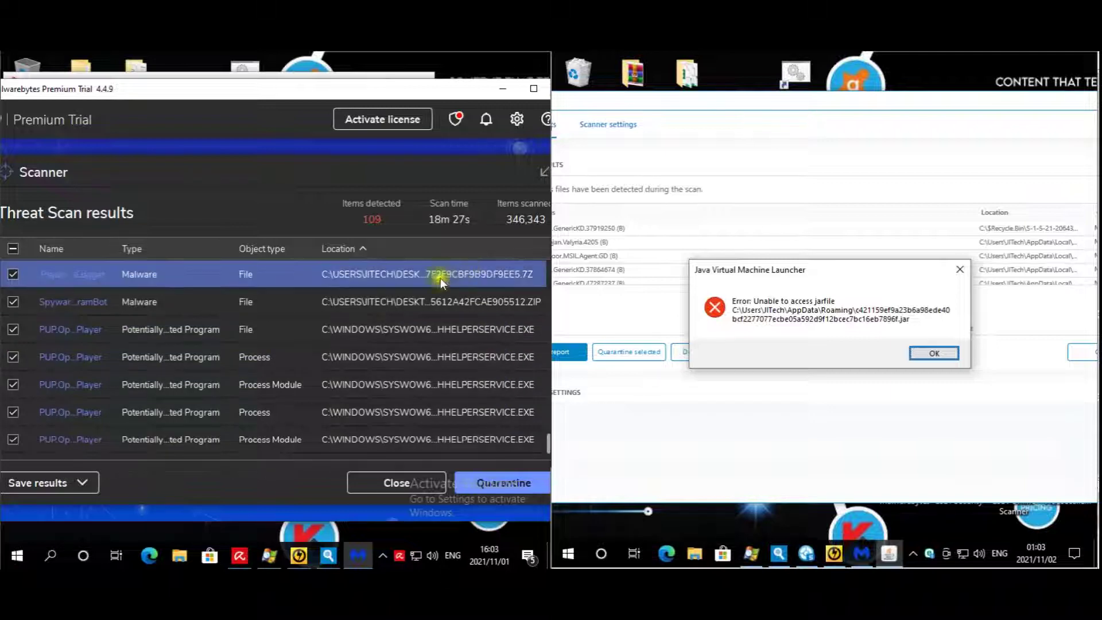
{"action": "scroll", "coordinate": [495, 370], "scroll_direction": "down", "scroll_amount": 2}
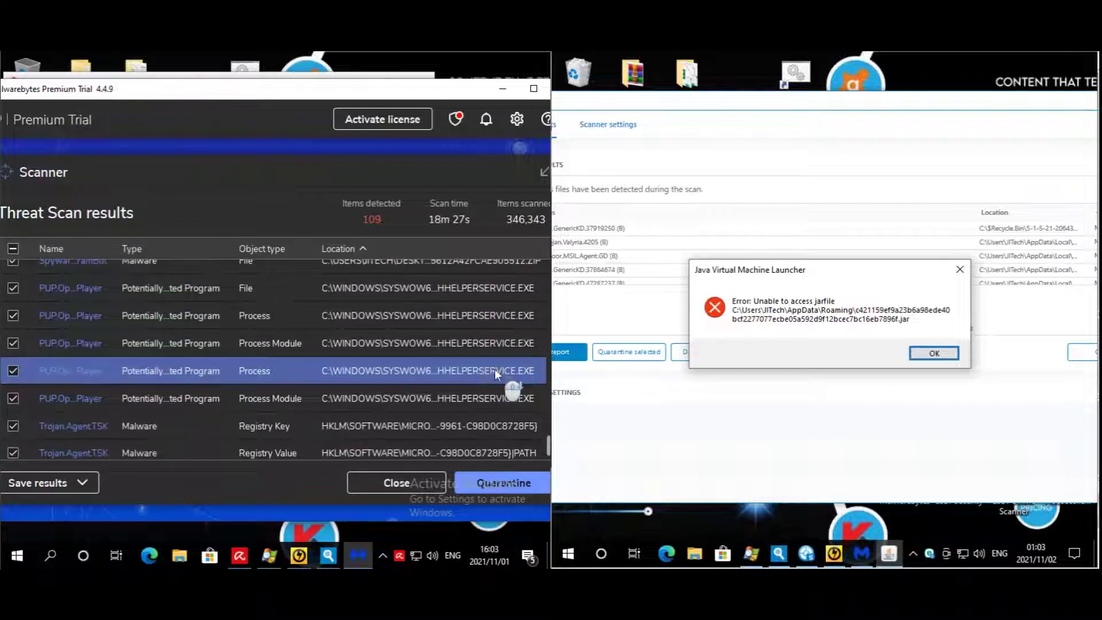
{"action": "scroll", "coordinate": [262, 442], "scroll_direction": "down", "scroll_amount": 1}
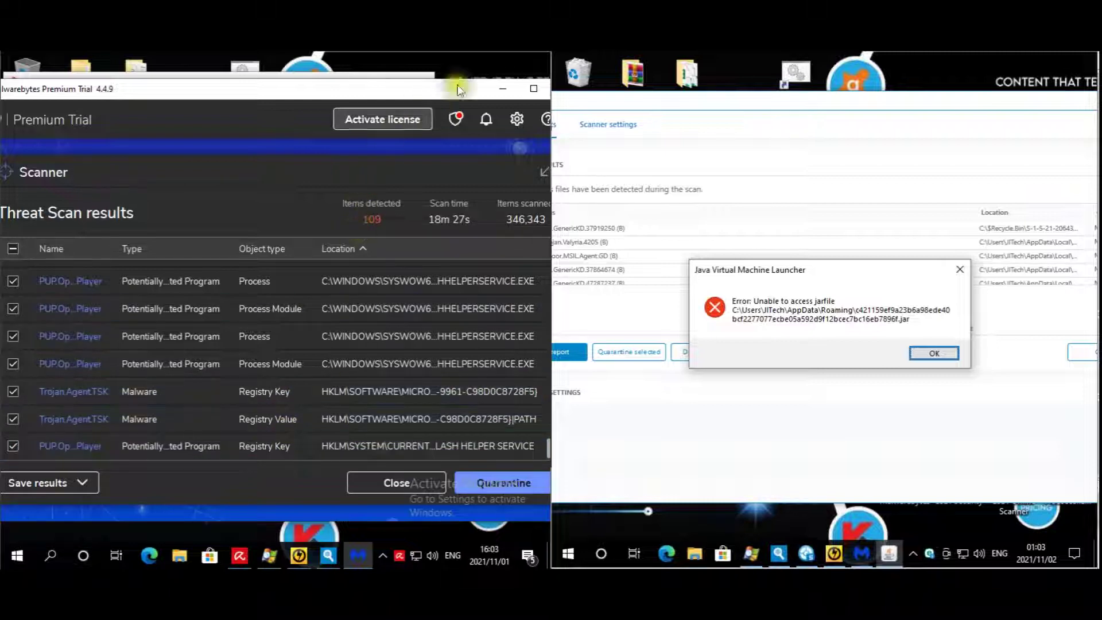
{"action": "left_click_drag", "start_coordinate": [452, 93], "coordinate": [422, 94]}
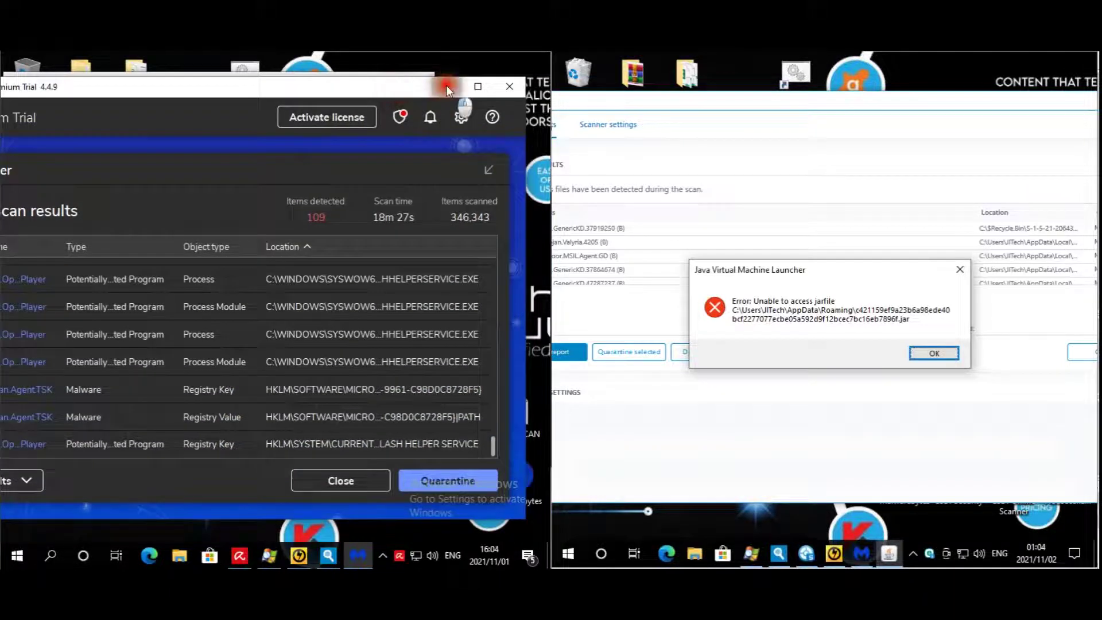
{"action": "left_click", "coordinate": [446, 87]}
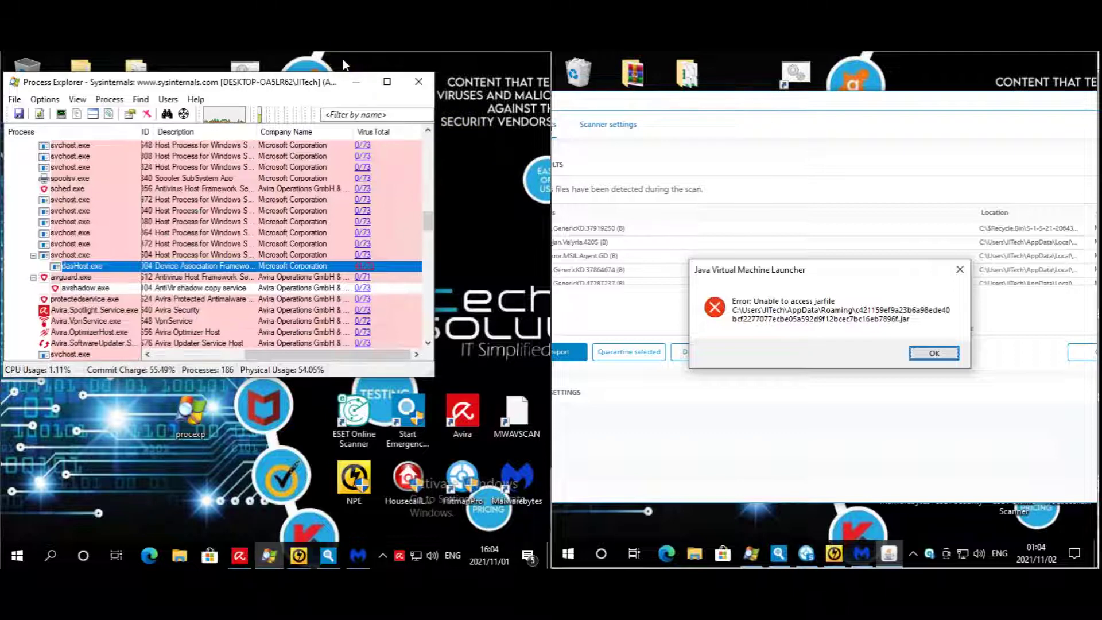
Open the VirusTotal report of the flagged process from Process Explorer on the Avira machine and maximize the browser window.
{"action": "left_click", "coordinate": [472, 143]}
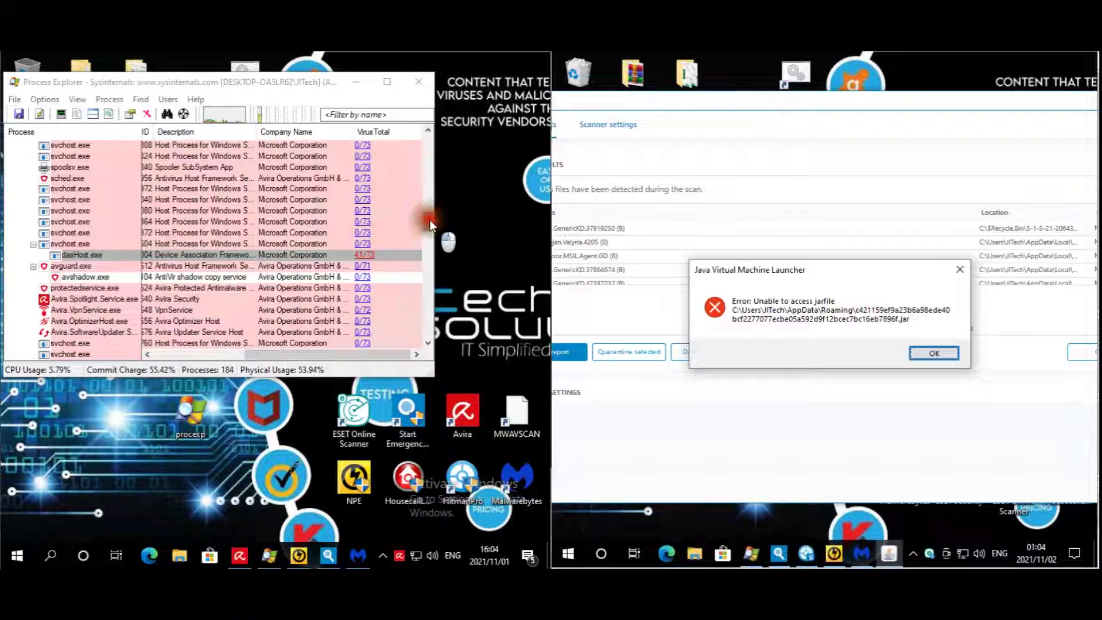
{"action": "left_click_drag", "start_coordinate": [429, 219], "coordinate": [429, 223]}
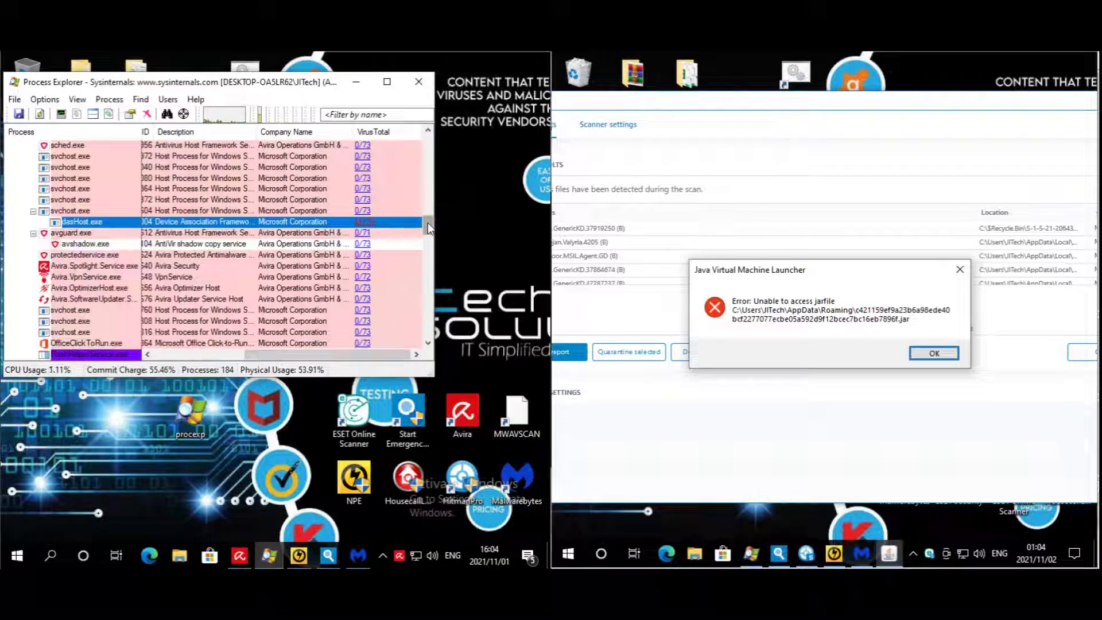
{"action": "left_click", "coordinate": [227, 246]}
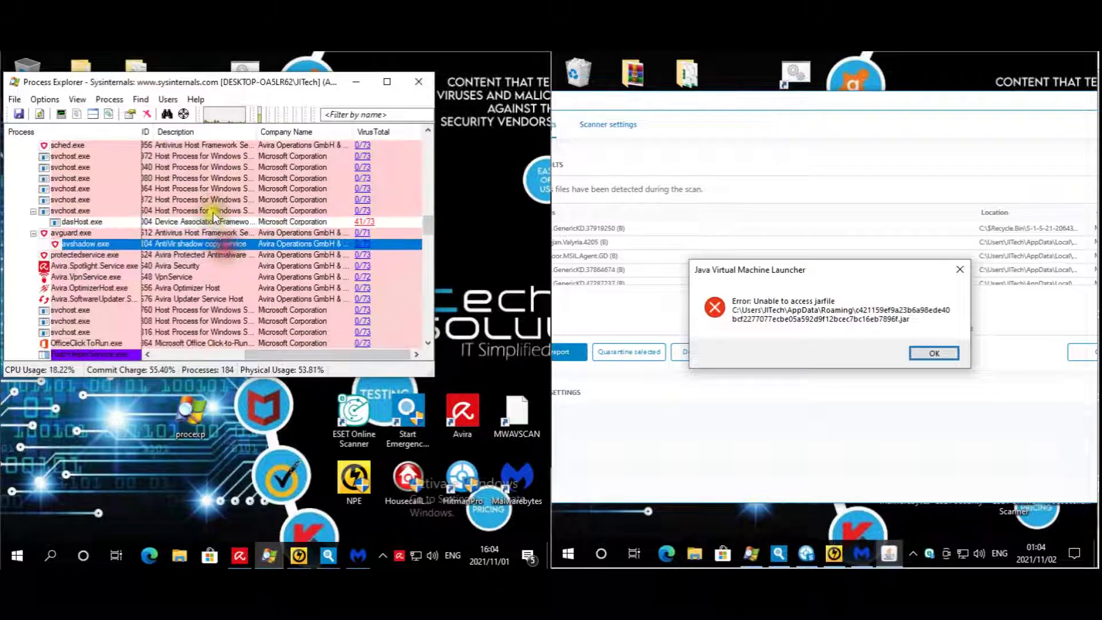
{"action": "left_click", "coordinate": [224, 211]}
{"action": "left_click", "coordinate": [332, 221]}
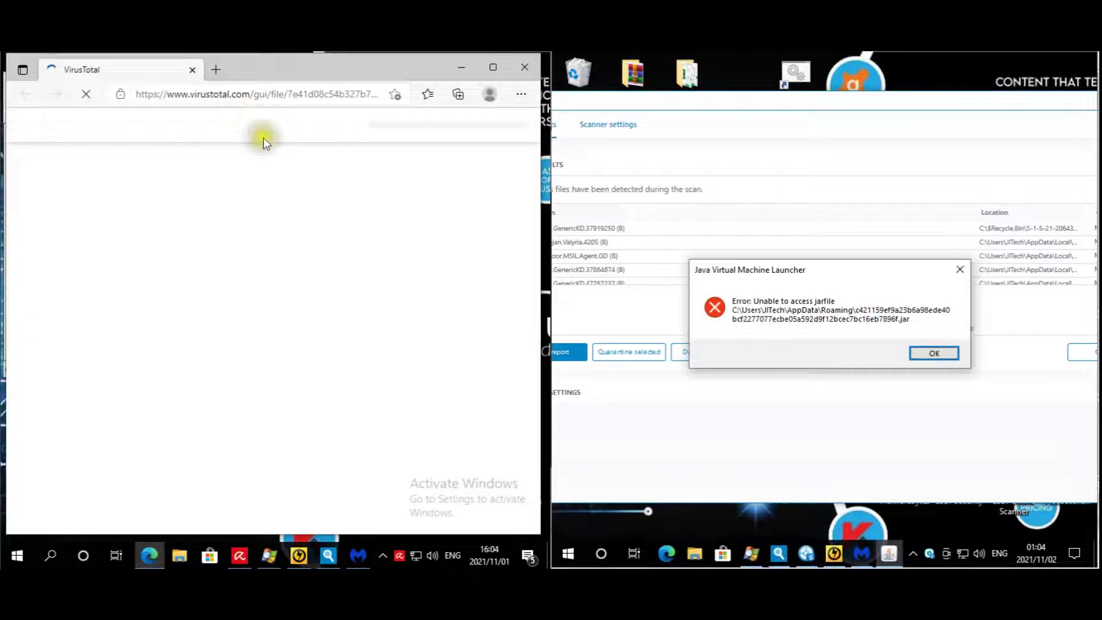
{"action": "left_click", "coordinate": [496, 67]}
Examine the vendor detections in the VirusTotal report, highlighting ESET-NOD32's detection name.
{"action": "left_click", "coordinate": [47, 154]}
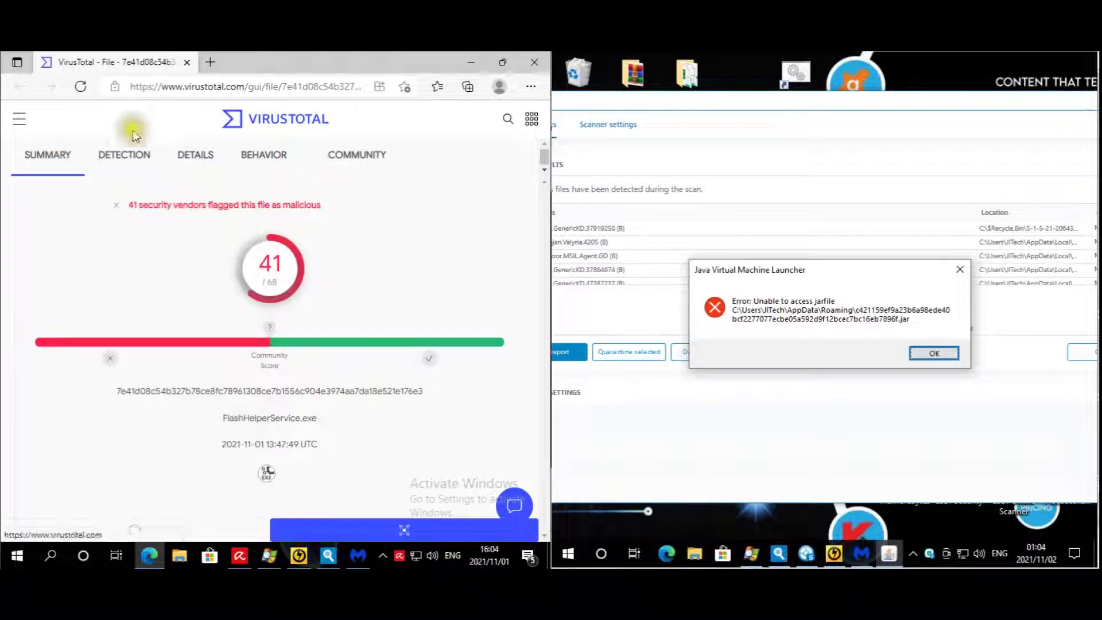
{"action": "left_click", "coordinate": [124, 155]}
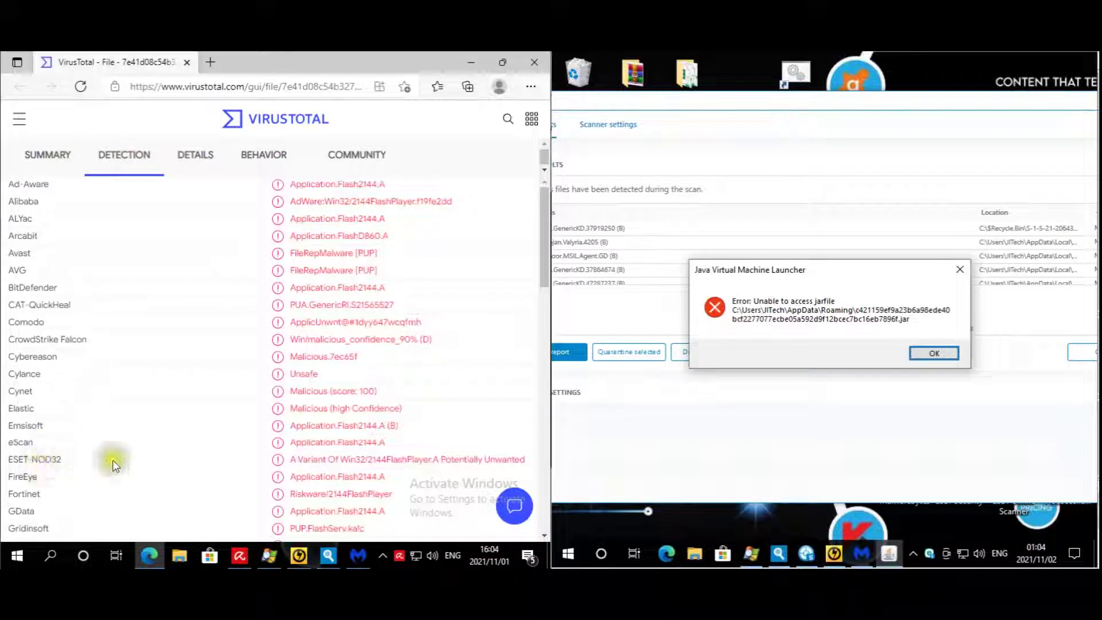
{"action": "left_click_drag", "start_coordinate": [270, 463], "coordinate": [519, 458]}
{"action": "left_click", "coordinate": [454, 112]}
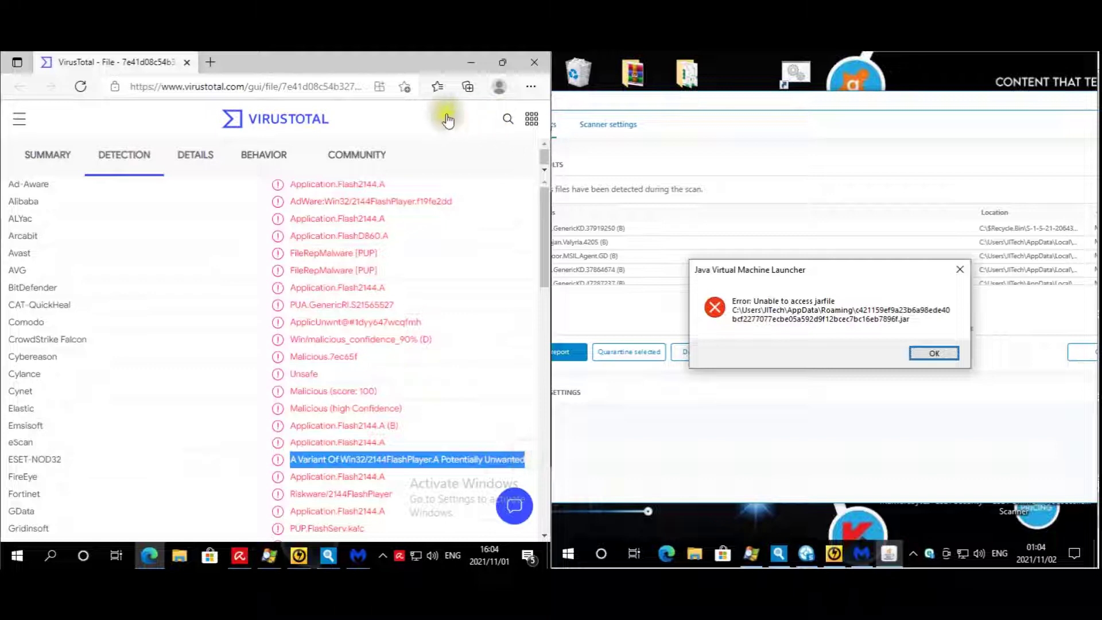
{"action": "left_click", "coordinate": [302, 160]}
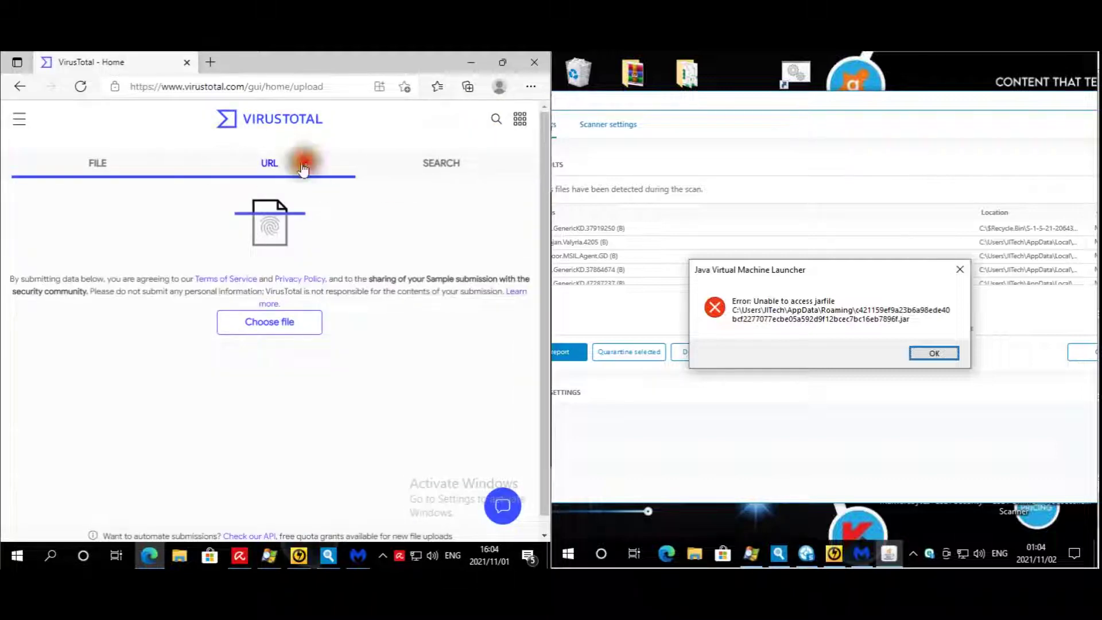
{"action": "left_click", "coordinate": [19, 86]}
{"action": "left_click_drag", "start_coordinate": [546, 206], "coordinate": [542, 446]}
Examine the file's details in the VirusTotal report, highlighting its original name, and close the browser.
{"action": "left_click", "coordinate": [194, 154]}
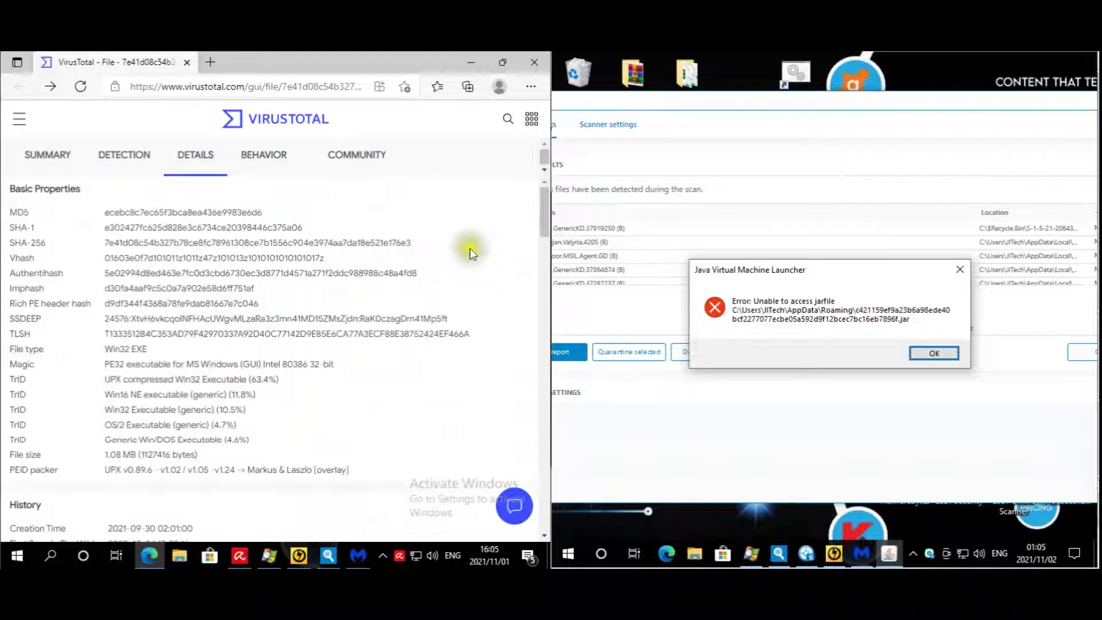
{"action": "scroll", "coordinate": [359, 323], "scroll_direction": "down", "scroll_amount": 10}
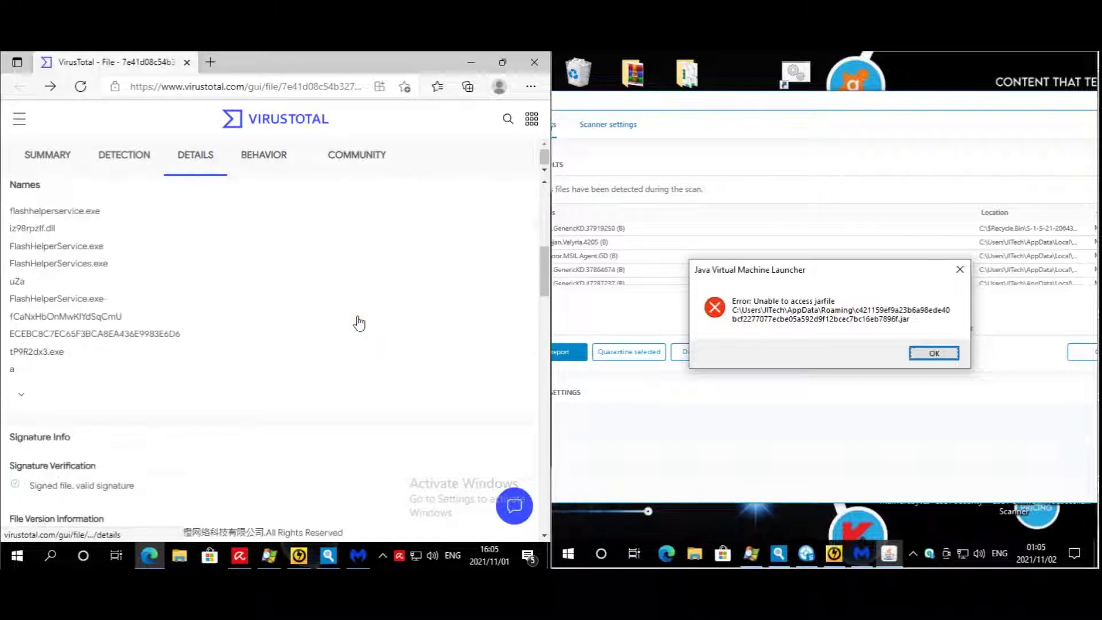
{"action": "scroll", "coordinate": [359, 323], "scroll_direction": "down", "scroll_amount": 5}
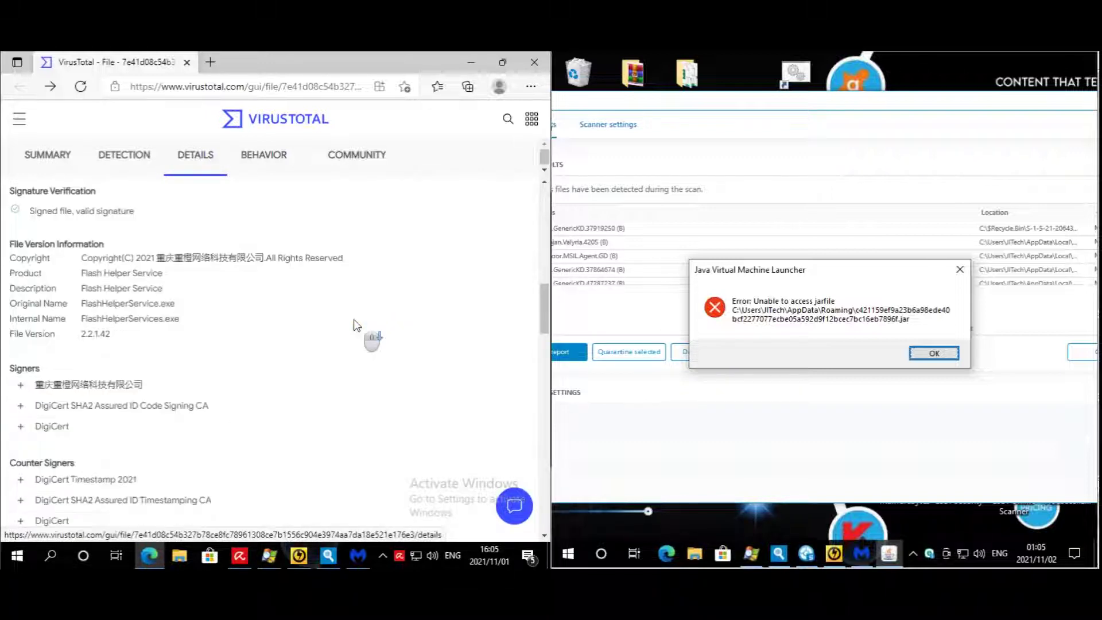
{"action": "left_click", "coordinate": [355, 324]}
{"action": "left_click_drag", "start_coordinate": [175, 302], "coordinate": [103, 303]}
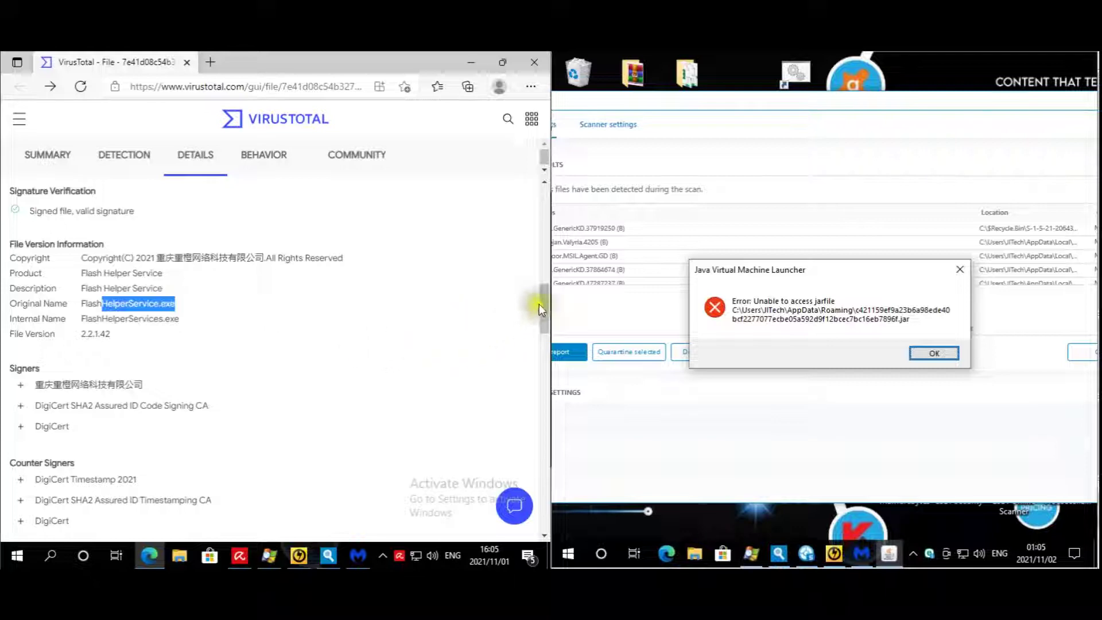
{"action": "left_click_drag", "start_coordinate": [543, 302], "coordinate": [538, 477]}
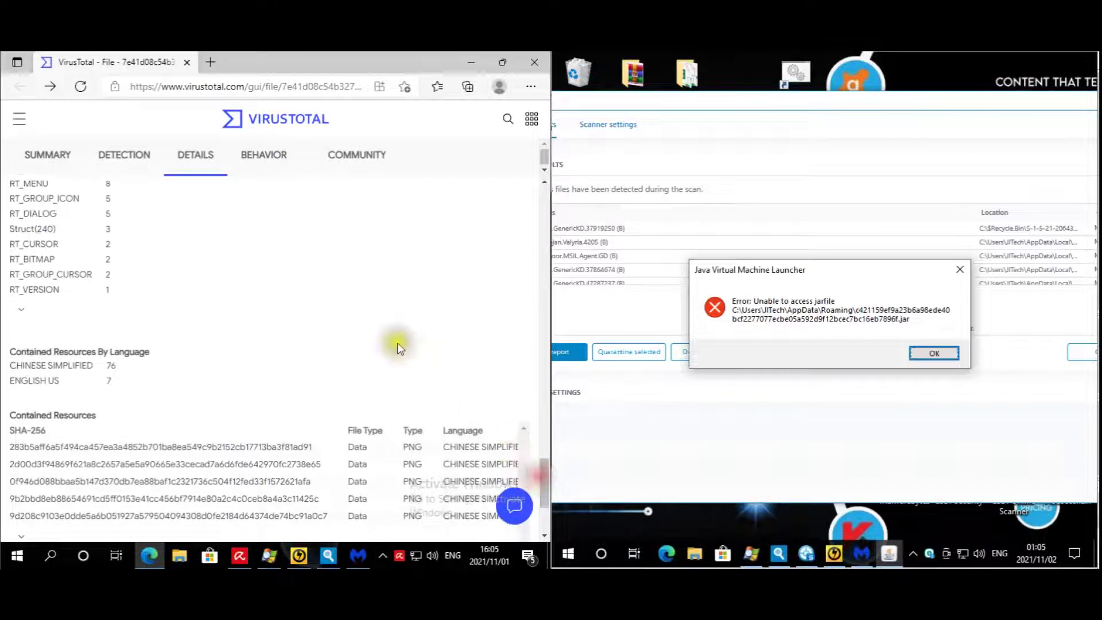
{"action": "scroll", "coordinate": [394, 348], "scroll_direction": "down", "scroll_amount": 3}
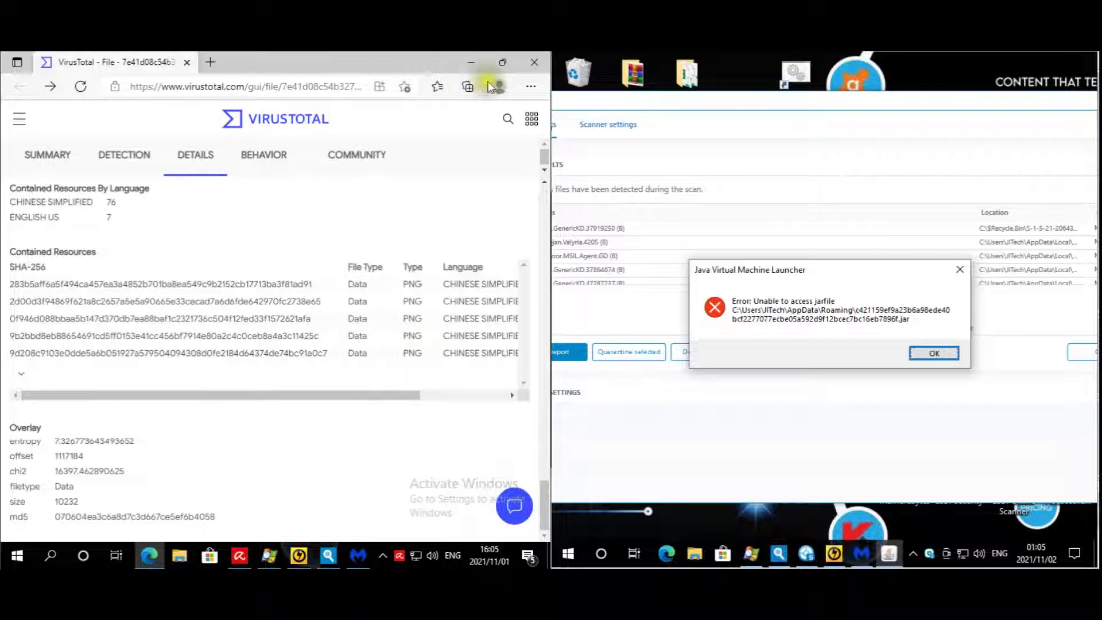
{"action": "left_click", "coordinate": [543, 60]}
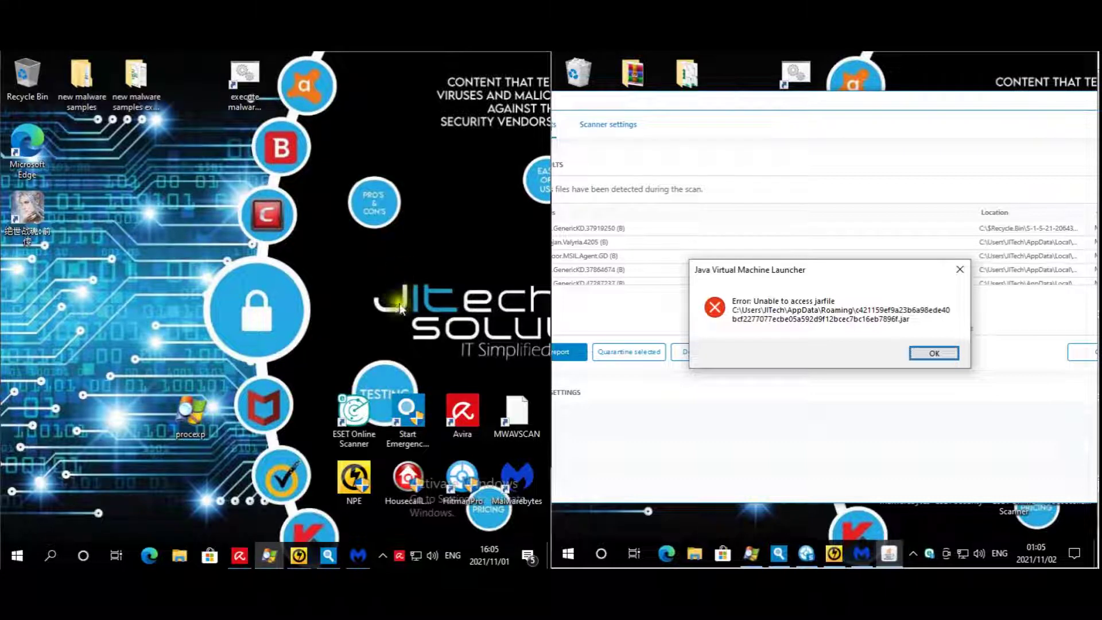
Show the start of the emergency scanner's detections on the Avira machine and dismiss the Java error on the ESET machine.
{"action": "left_click", "coordinate": [335, 554]}
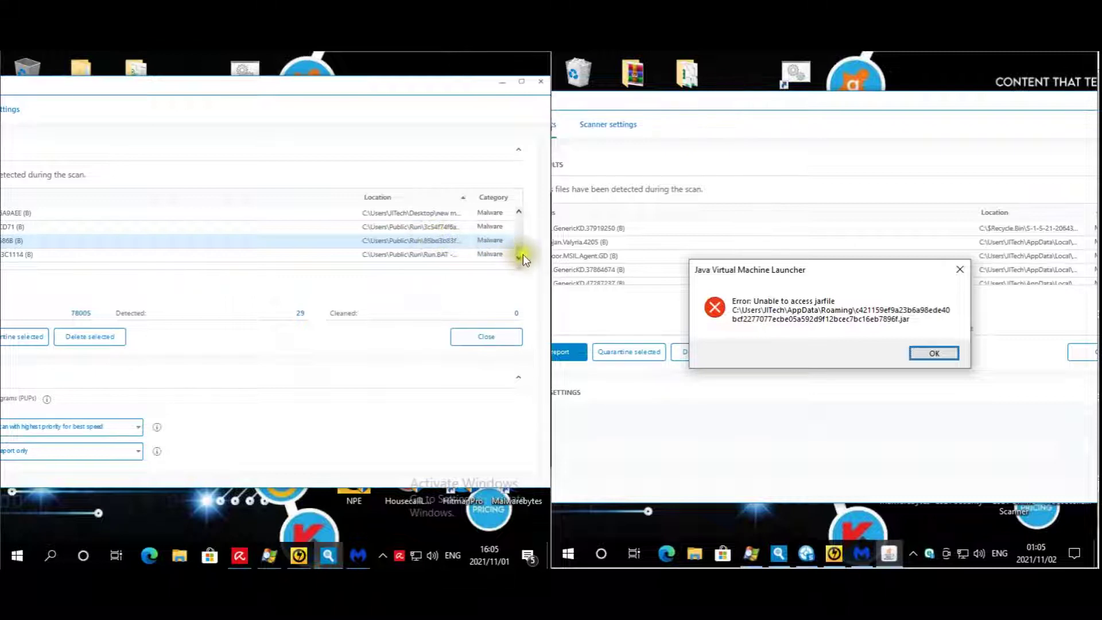
{"action": "left_click_drag", "start_coordinate": [518, 249], "coordinate": [515, 205]}
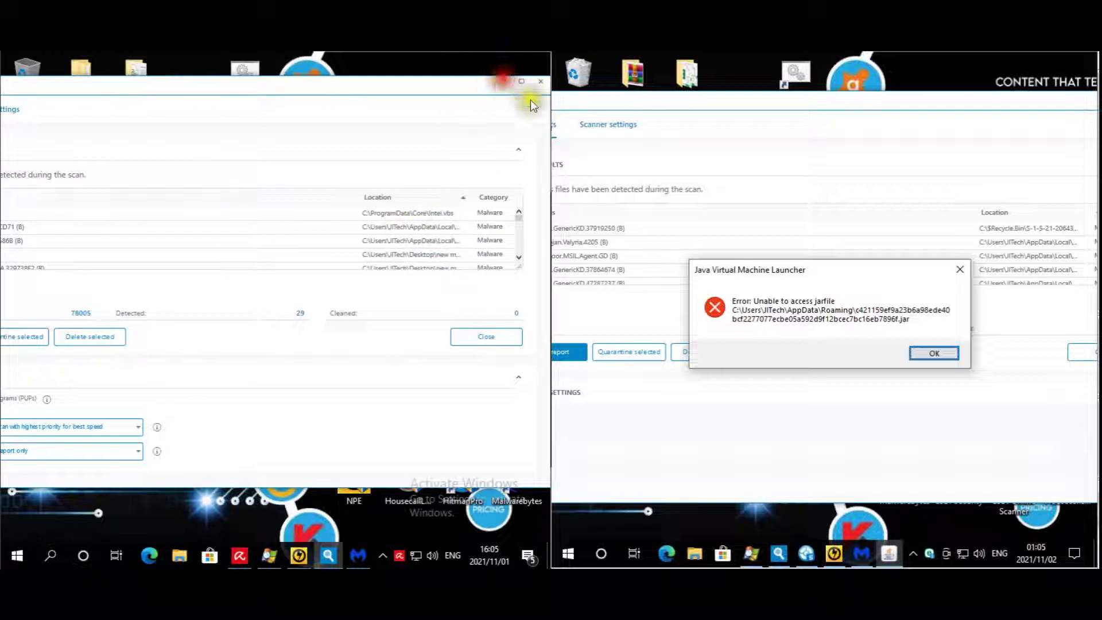
{"action": "left_click", "coordinate": [915, 352]}
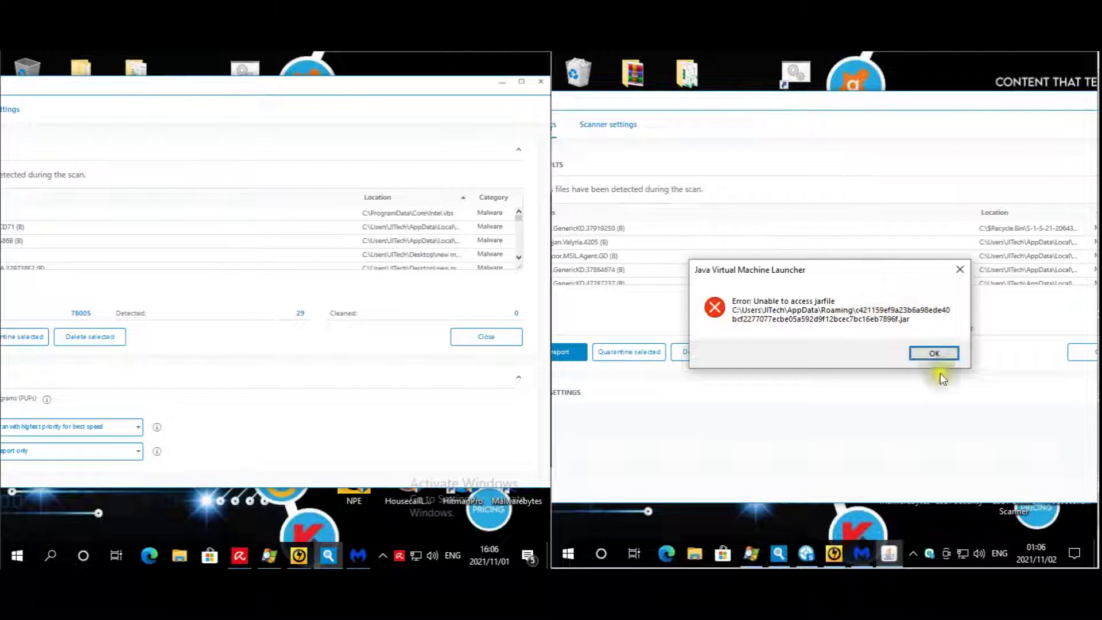
{"action": "left_click", "coordinate": [938, 352]}
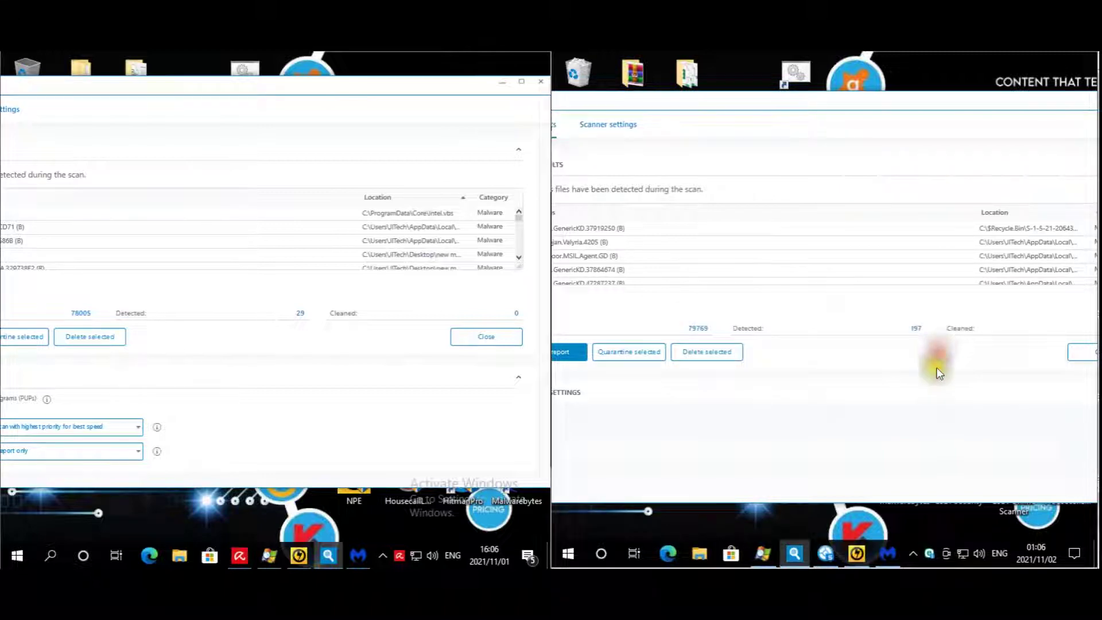
Examine the HitmanPro scan results on the ESET machine, checking the detection names of oamjouuda.pif and predebate.exe, and close HitmanPro.
{"action": "left_click", "coordinate": [825, 554]}
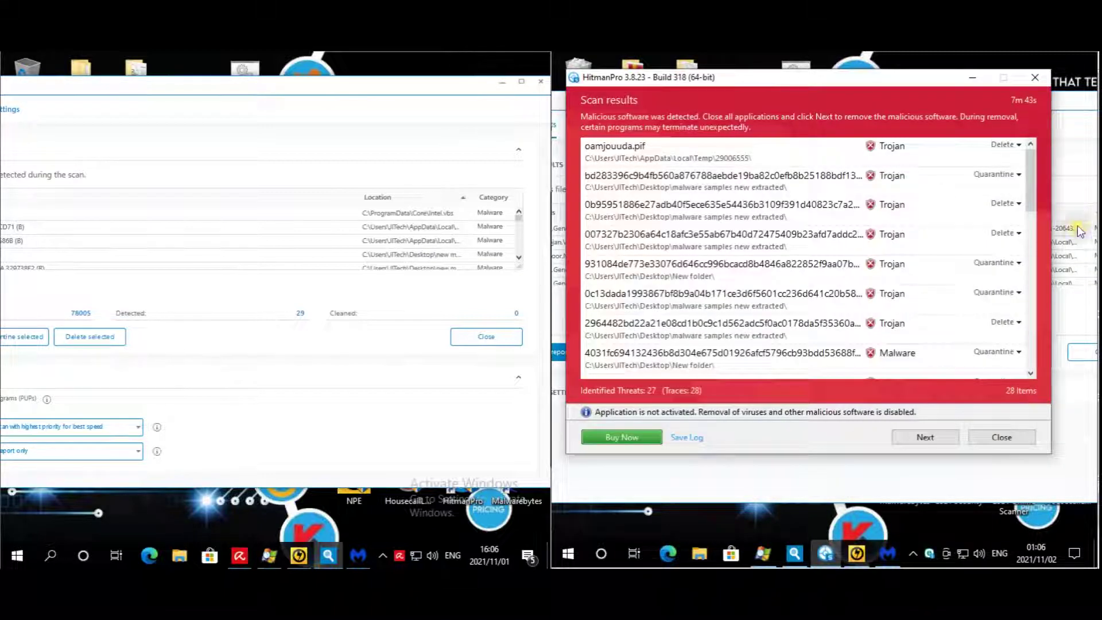
{"action": "left_click", "coordinate": [734, 160]}
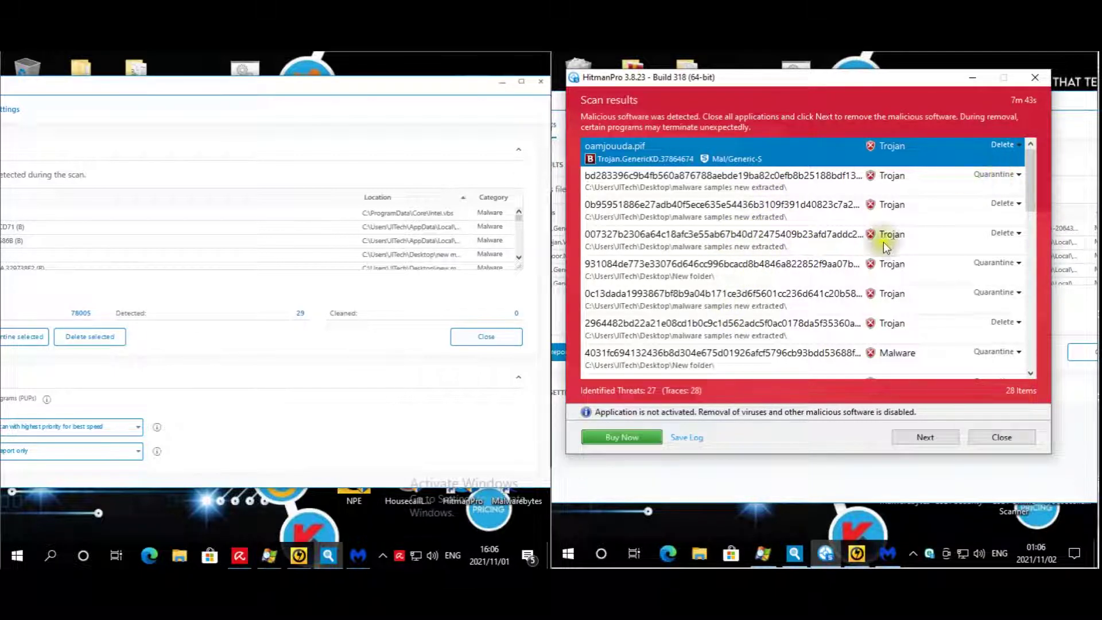
{"action": "left_click_drag", "start_coordinate": [1032, 182], "coordinate": [1052, 291]}
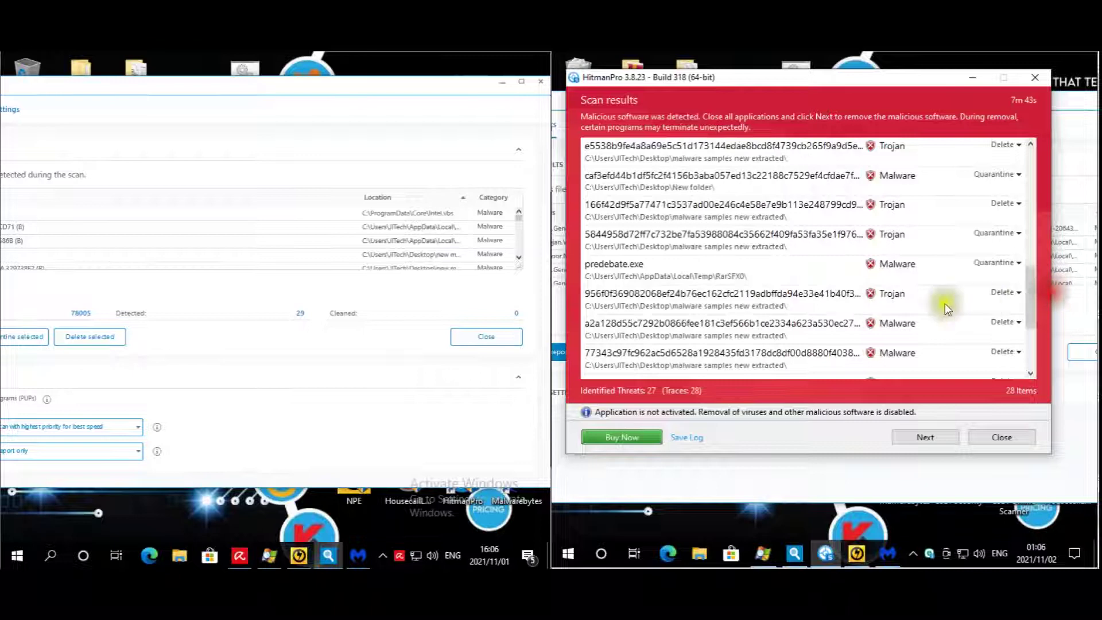
{"action": "left_click", "coordinate": [772, 273]}
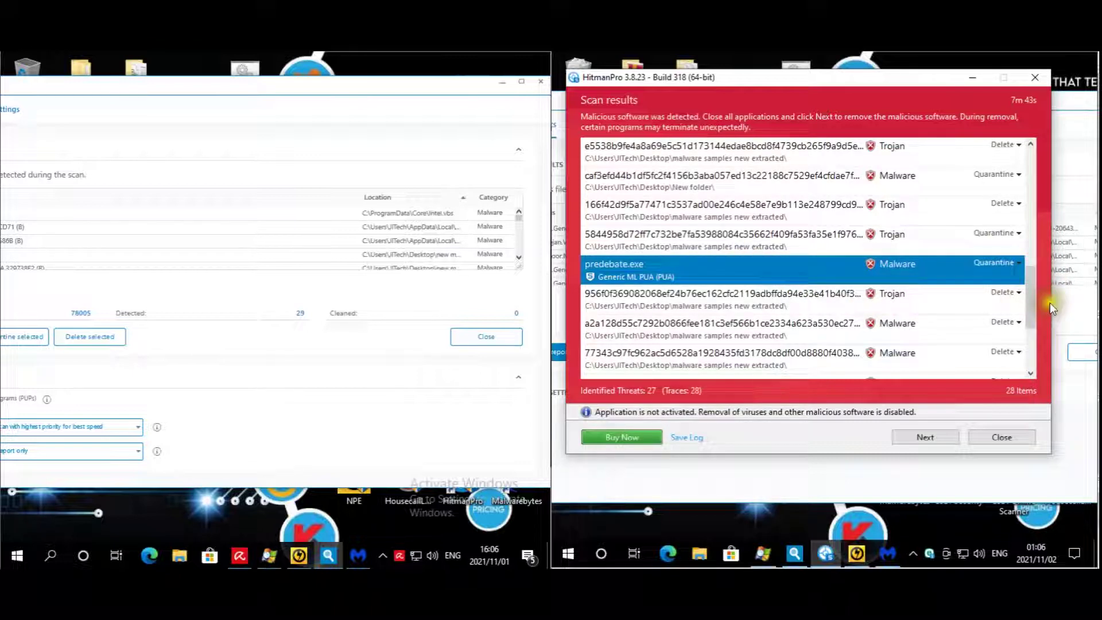
{"action": "left_click", "coordinate": [1016, 293]}
{"action": "left_click", "coordinate": [1035, 280]}
{"action": "left_click_drag", "start_coordinate": [1034, 280], "coordinate": [1041, 342]}
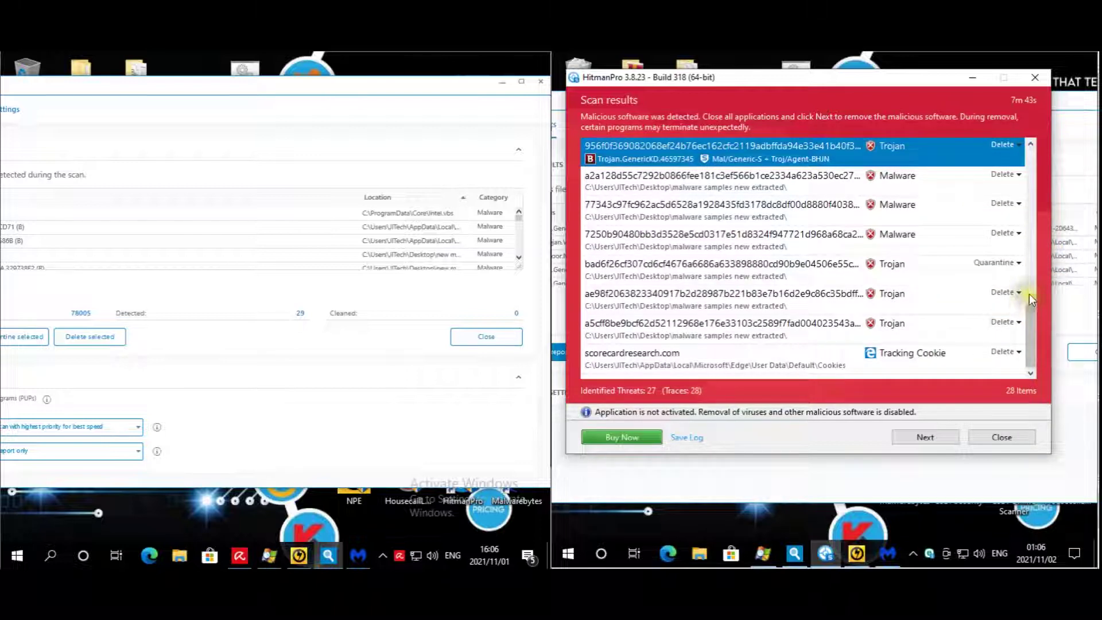
{"action": "left_click", "coordinate": [1033, 78]}
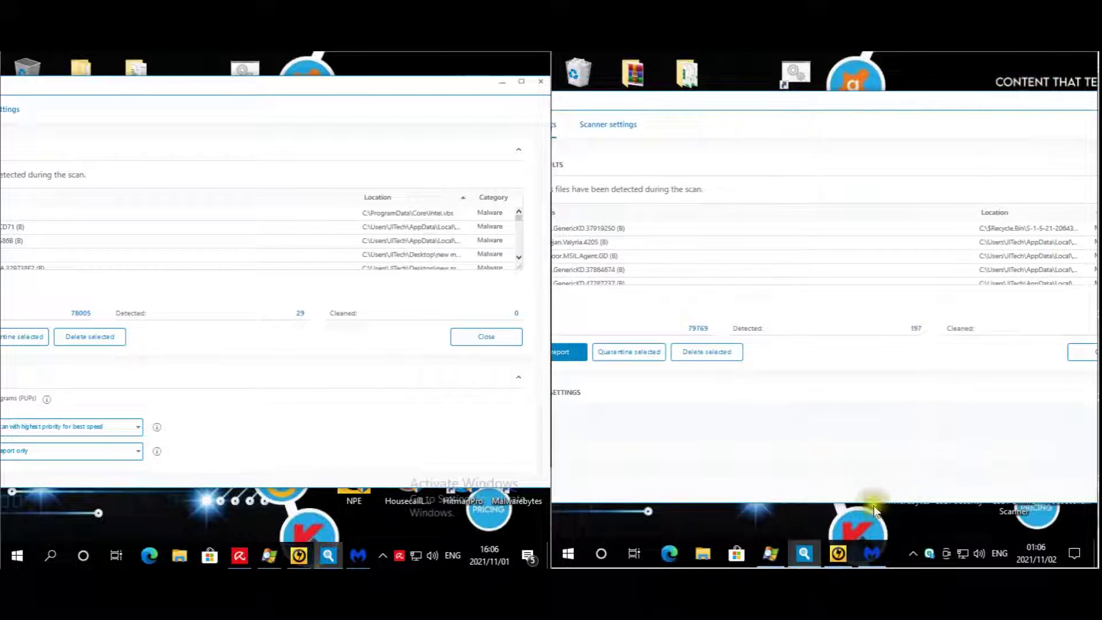
Show the Norton Power Eraser threats on the ESET machine from the start of the list.
{"action": "left_click", "coordinate": [844, 554]}
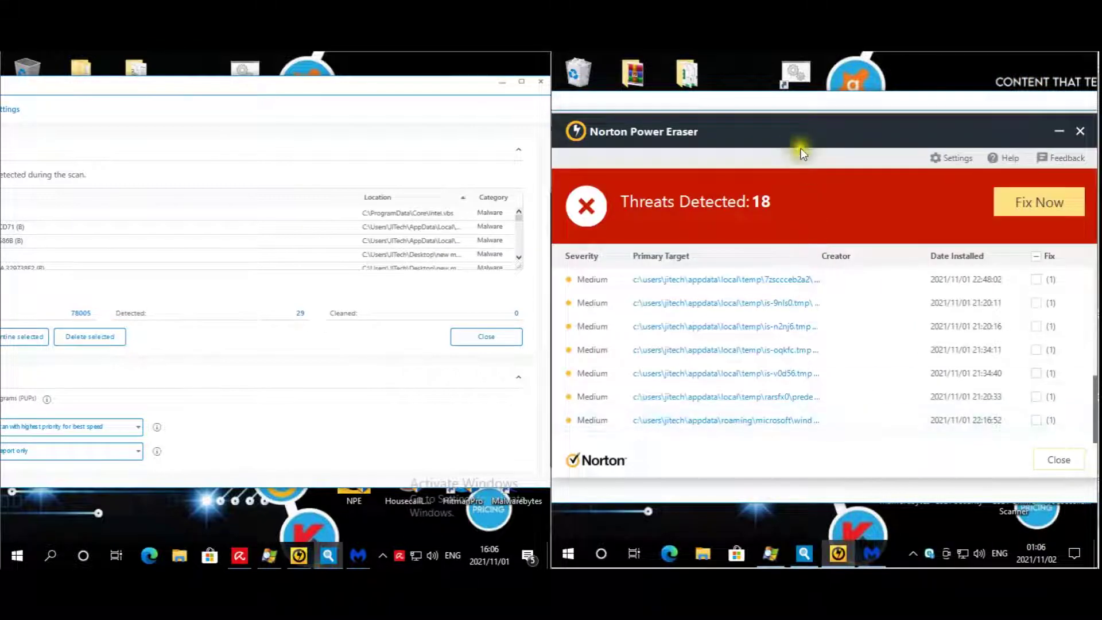
{"action": "left_click_drag", "start_coordinate": [790, 126], "coordinate": [784, 117]}
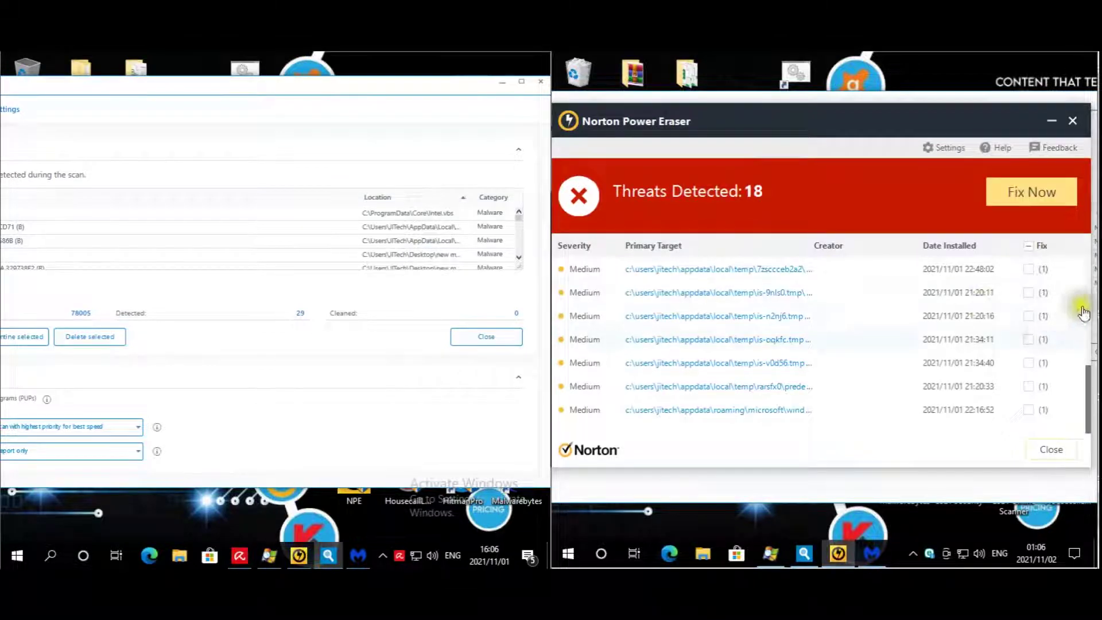
{"action": "left_click_drag", "start_coordinate": [1093, 391], "coordinate": [1078, 217]}
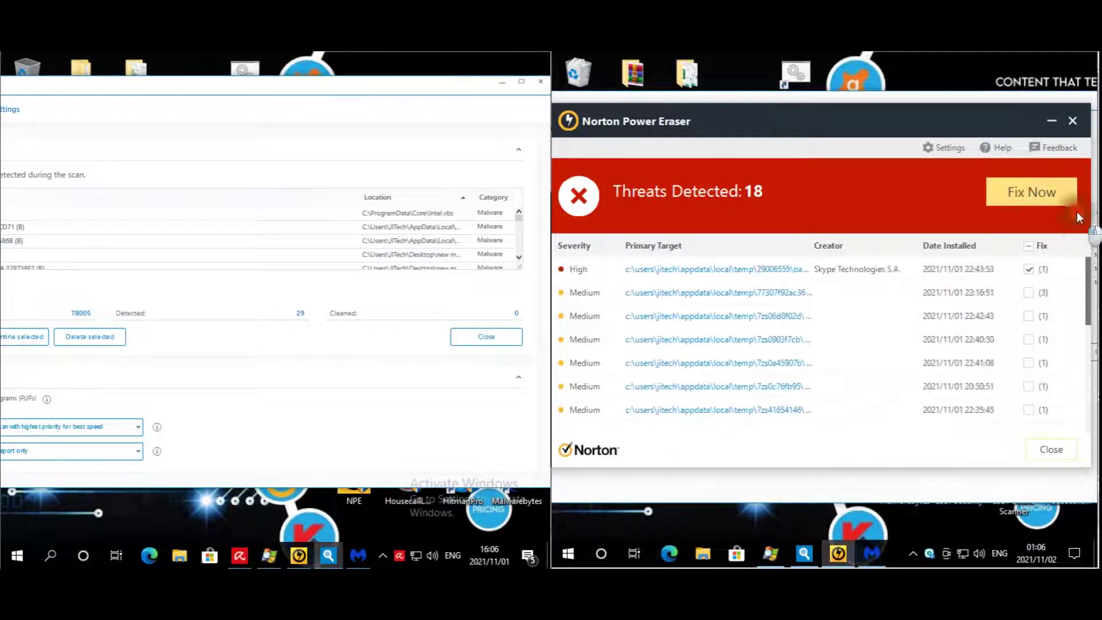
Show the Norton Power Eraser threats on the Avira machine from the start of the list, repositioning its window beside the ESET results.
{"action": "left_click", "coordinate": [310, 563]}
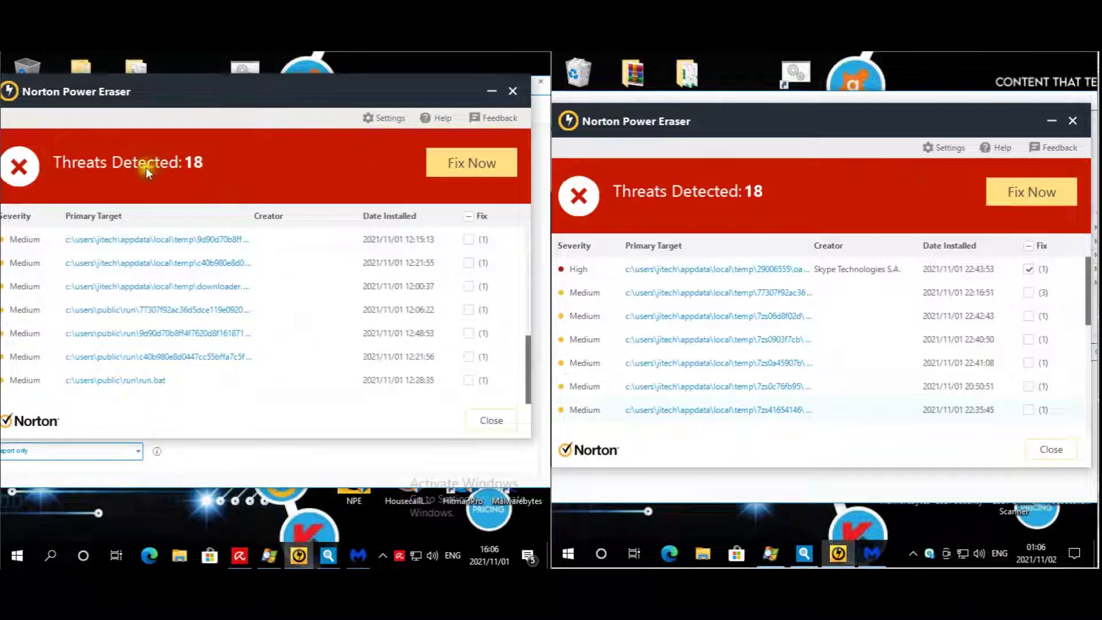
{"action": "left_click", "coordinate": [866, 132]}
{"action": "left_click", "coordinate": [1090, 279]}
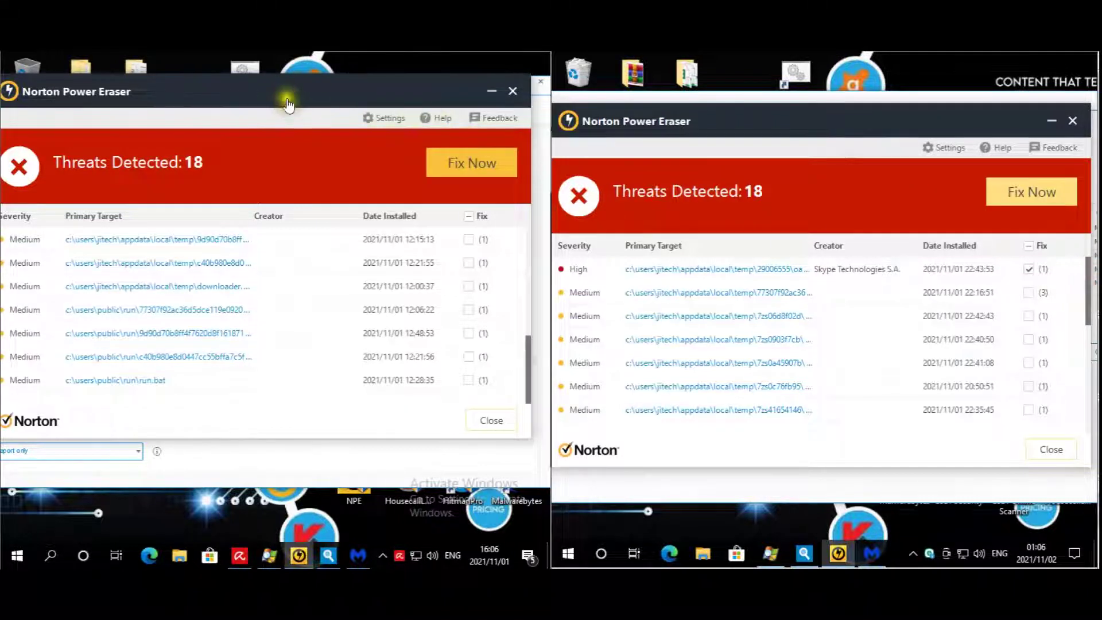
{"action": "left_click", "coordinate": [309, 91]}
{"action": "left_click_drag", "start_coordinate": [197, 104], "coordinate": [229, 103]}
{"action": "scroll", "coordinate": [123, 275], "scroll_direction": "up", "scroll_amount": 5}
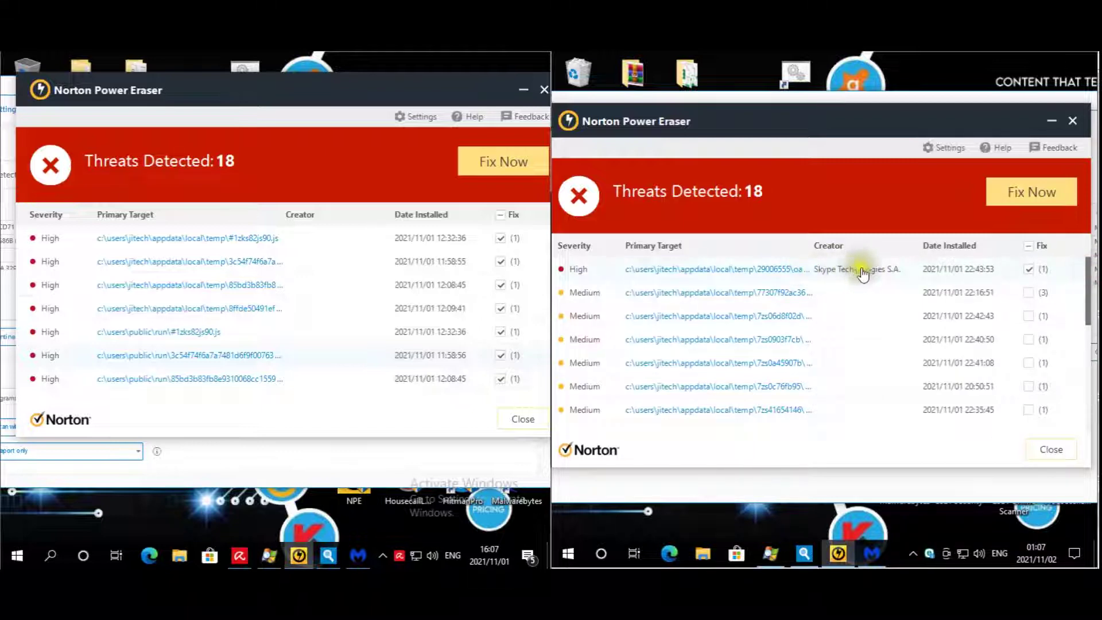
Review the Norton Power Eraser threats on the ESET machine to the end of the list and minimize its window.
{"action": "left_click", "coordinate": [1093, 274]}
{"action": "left_click_drag", "start_coordinate": [1093, 274], "coordinate": [1095, 414]}
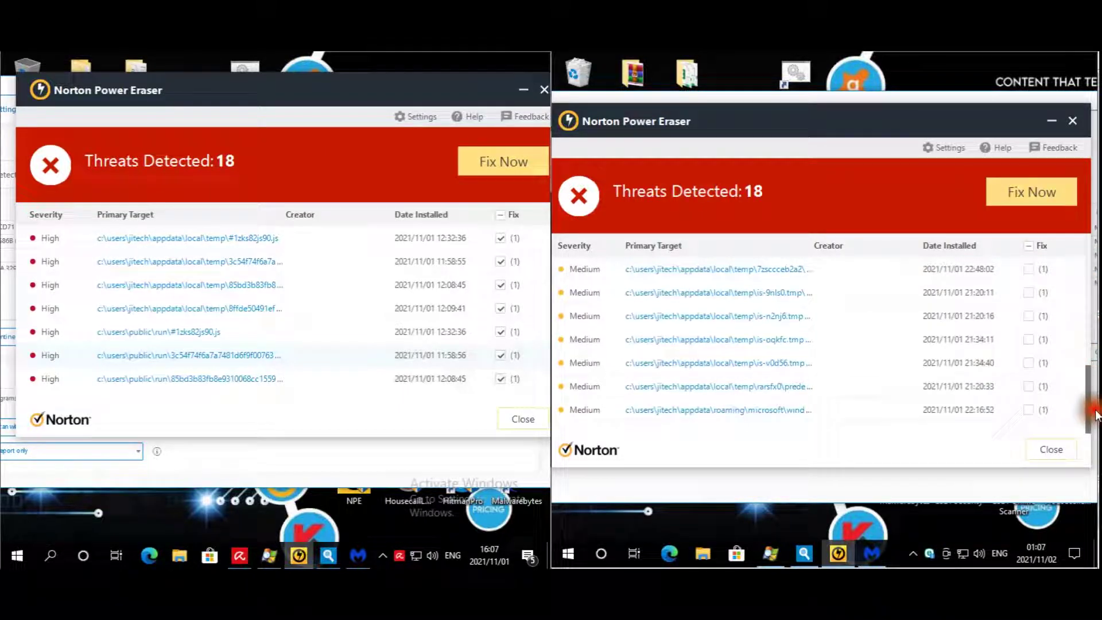
{"action": "left_click", "coordinate": [1041, 122]}
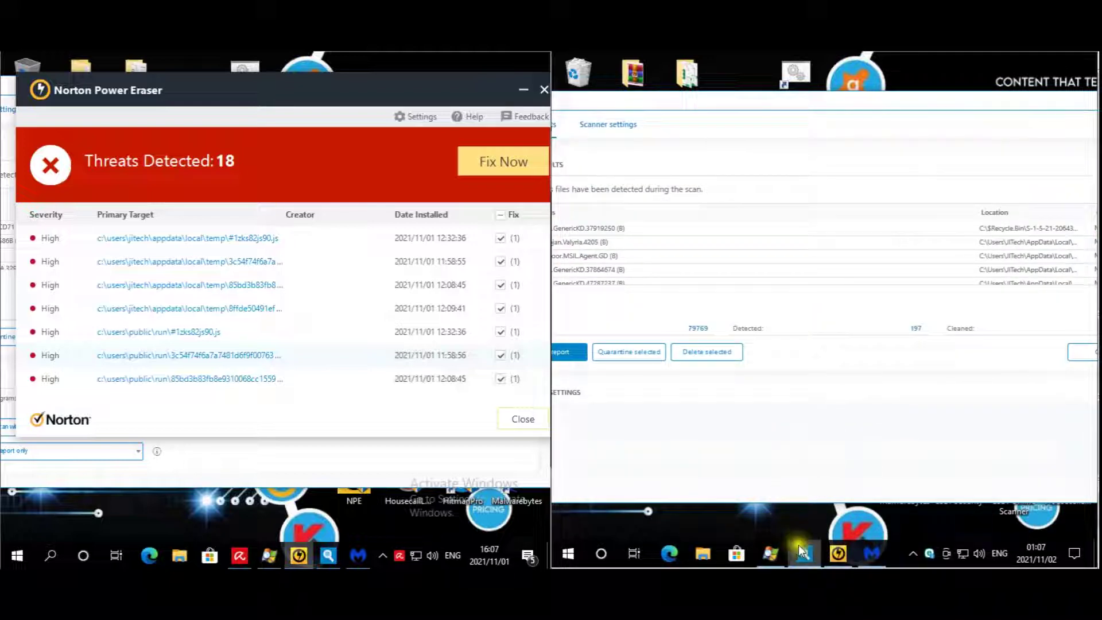
Sort the emergency scanner's detections on the ESET machine by location, bring the full columns into view, and select the first detection.
{"action": "left_click", "coordinate": [978, 215]}
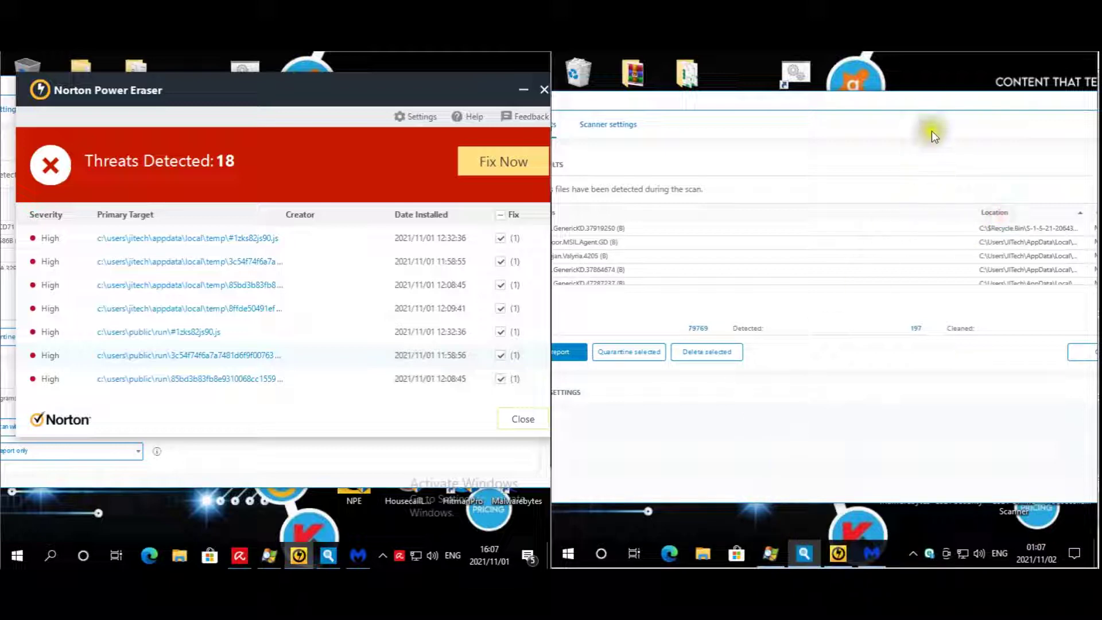
{"action": "left_click_drag", "start_coordinate": [917, 116], "coordinate": [885, 107]}
{"action": "left_click", "coordinate": [951, 226]}
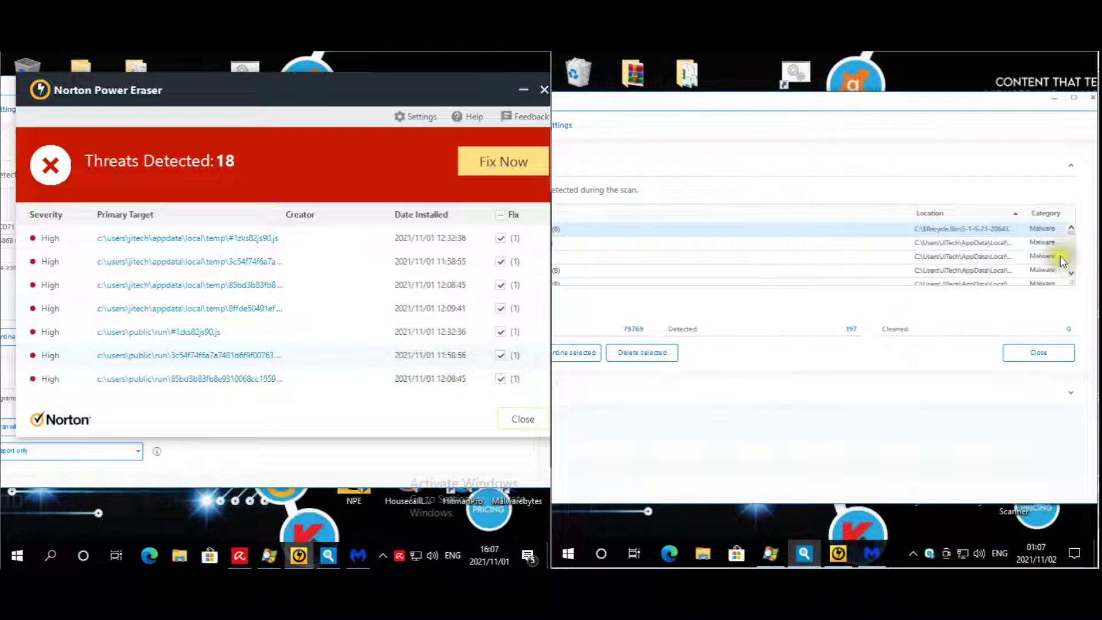
Examine the locations of the emergency scanner's detections on the ESET machine, from the Recycle Bin entry through the desktop malware samples.
{"action": "left_click", "coordinate": [1072, 274]}
{"action": "left_click", "coordinate": [1072, 274]}
{"action": "left_click", "coordinate": [1071, 274]}
{"action": "left_click", "coordinate": [1071, 274]}
{"action": "left_click", "coordinate": [1071, 274]}
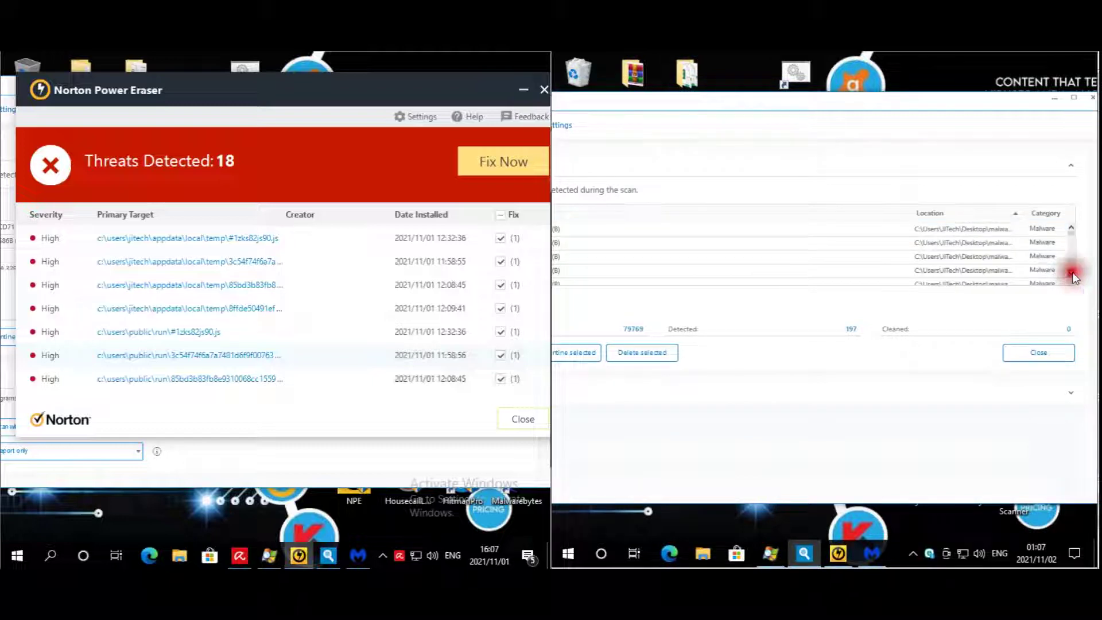
{"action": "left_click", "coordinate": [1072, 228]}
{"action": "left_click", "coordinate": [1071, 227]}
{"action": "left_click", "coordinate": [1072, 228]}
{"action": "left_click", "coordinate": [1071, 228]}
{"action": "left_click", "coordinate": [1072, 228]}
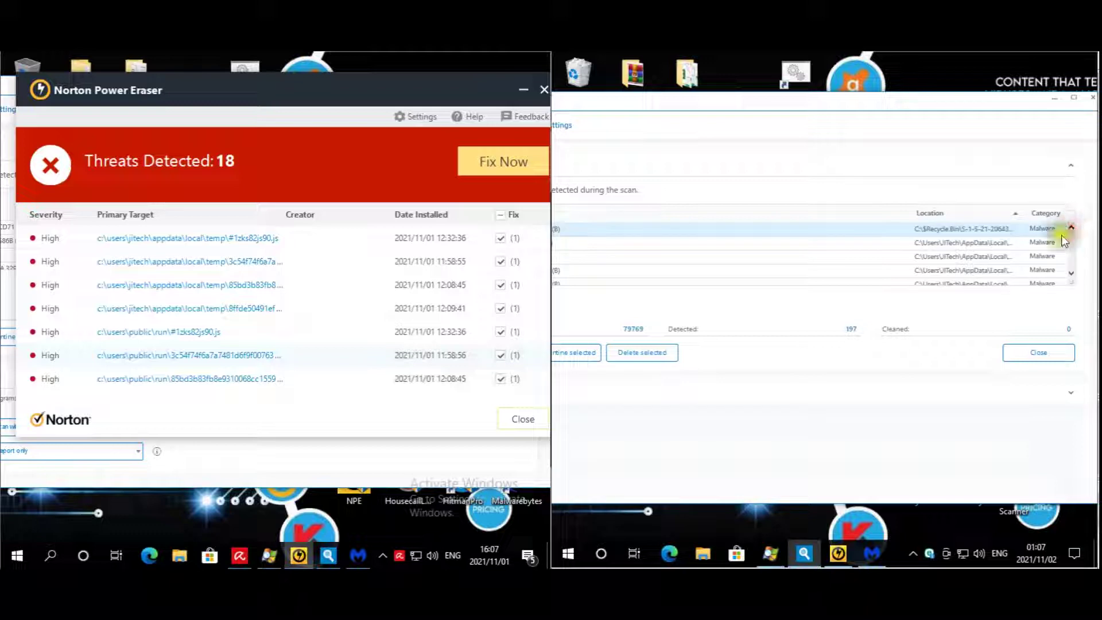
{"action": "left_click", "coordinate": [1071, 273]}
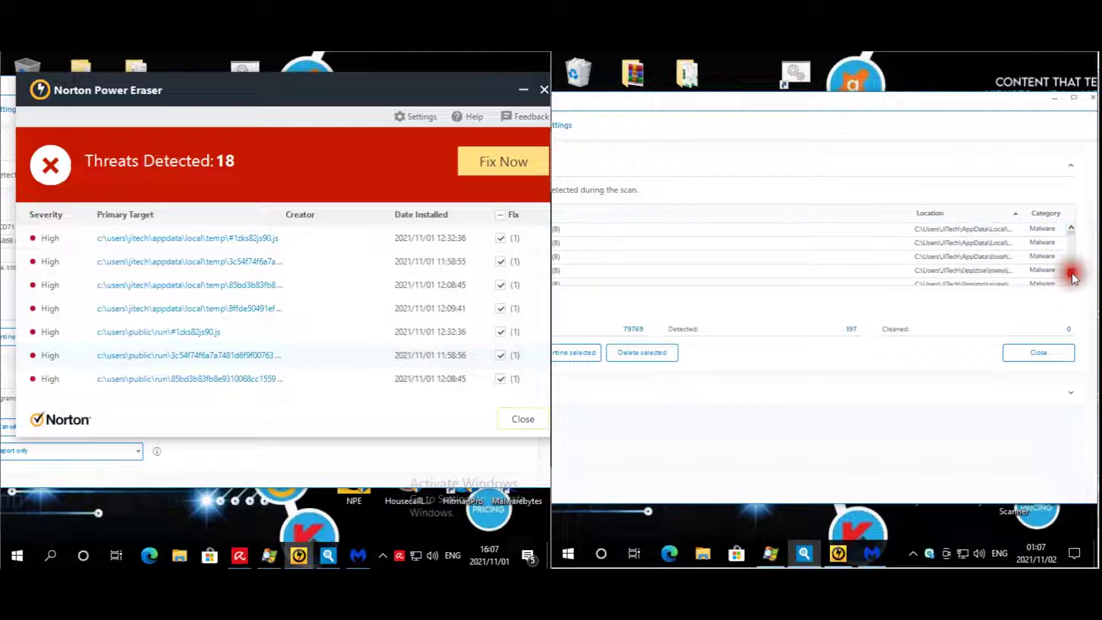
{"action": "left_click", "coordinate": [1072, 273]}
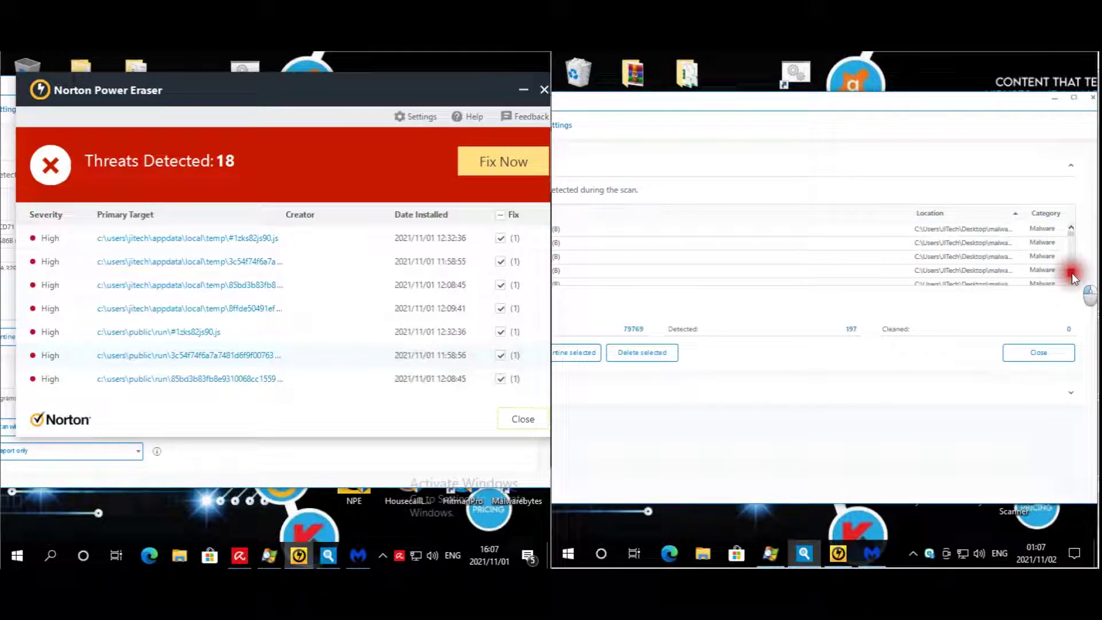
{"action": "left_click", "coordinate": [1072, 231]}
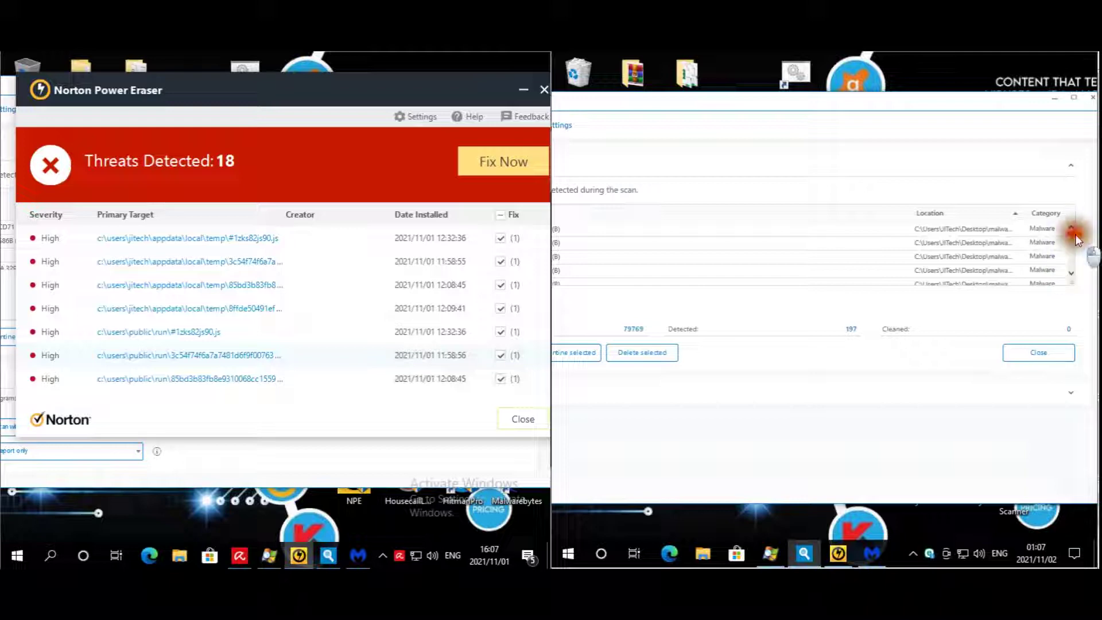
Inspect the New folder detections near the end of the emergency scanner's list on the ESET machine, and switch to the Malwarebytes results.
{"action": "left_click_drag", "start_coordinate": [1071, 244], "coordinate": [1074, 270]}
{"action": "left_click", "coordinate": [991, 248]}
{"action": "left_click", "coordinate": [1003, 276]}
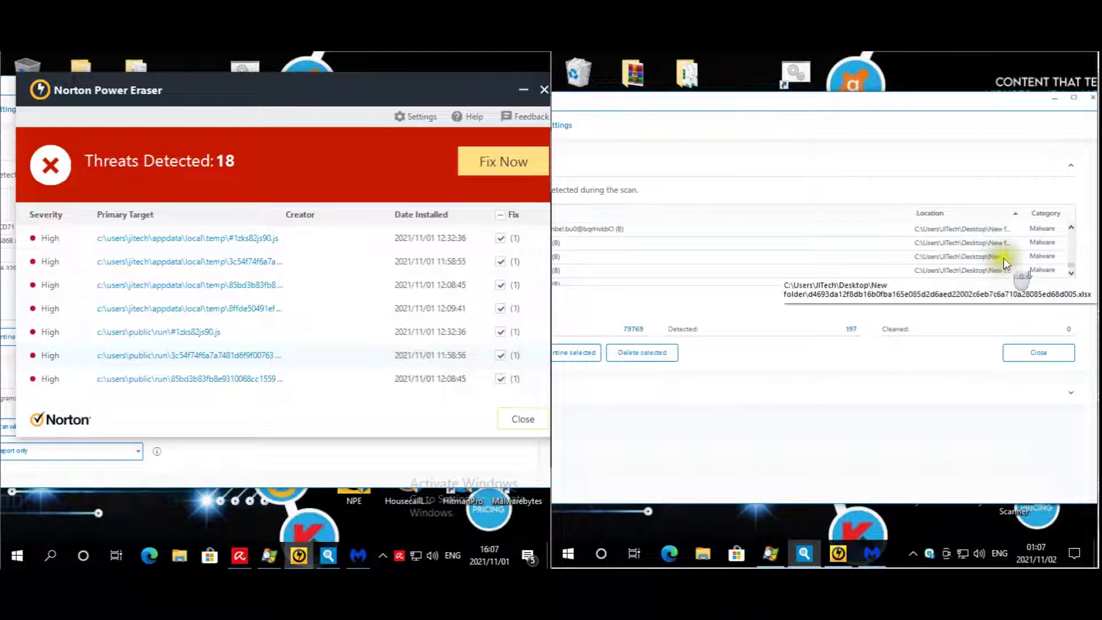
{"action": "scroll", "coordinate": [1005, 257], "scroll_direction": "down", "scroll_amount": 1}
{"action": "left_click", "coordinate": [1003, 270]}
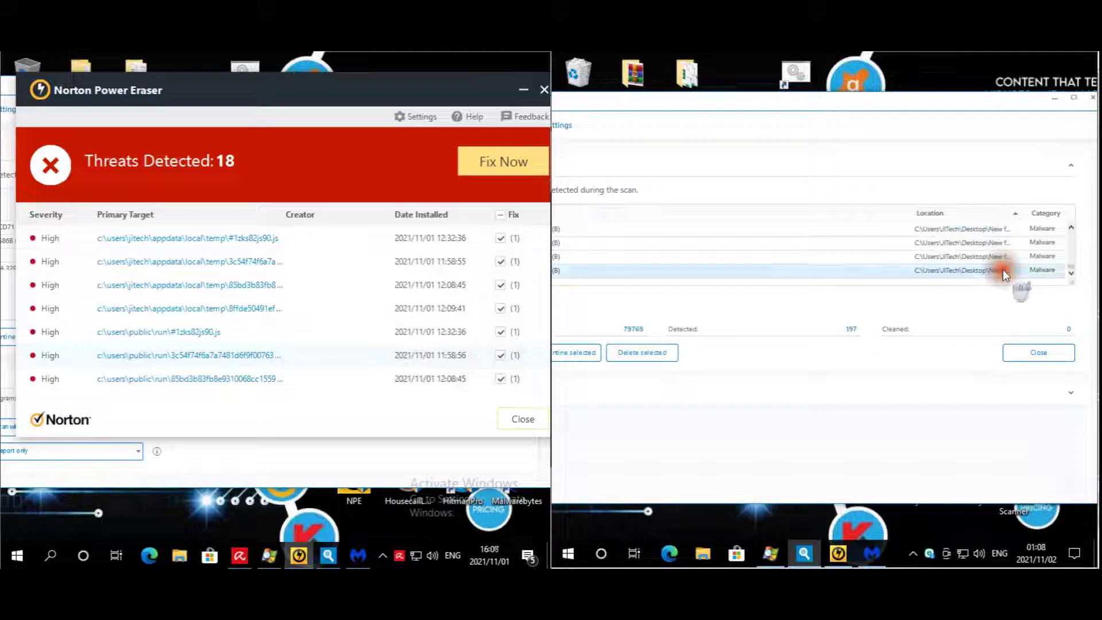
{"action": "left_click", "coordinate": [1055, 98]}
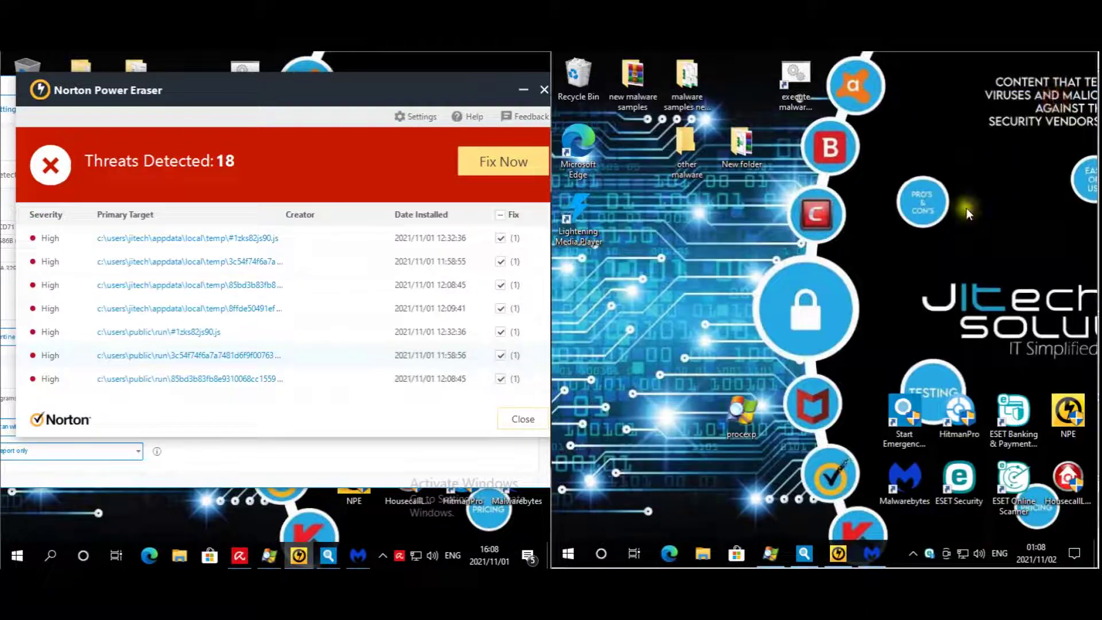
{"action": "left_click", "coordinate": [876, 550]}
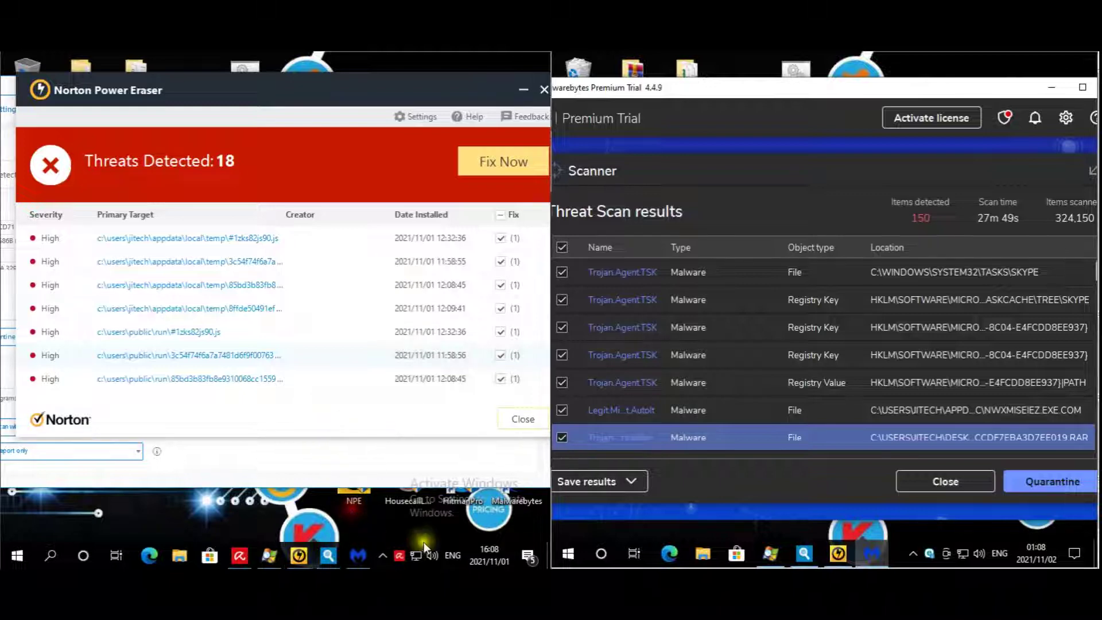
Minimize the open scanner windows on the Avira machine and launch Trend Micro HouseCall.
{"action": "left_click", "coordinate": [382, 554]}
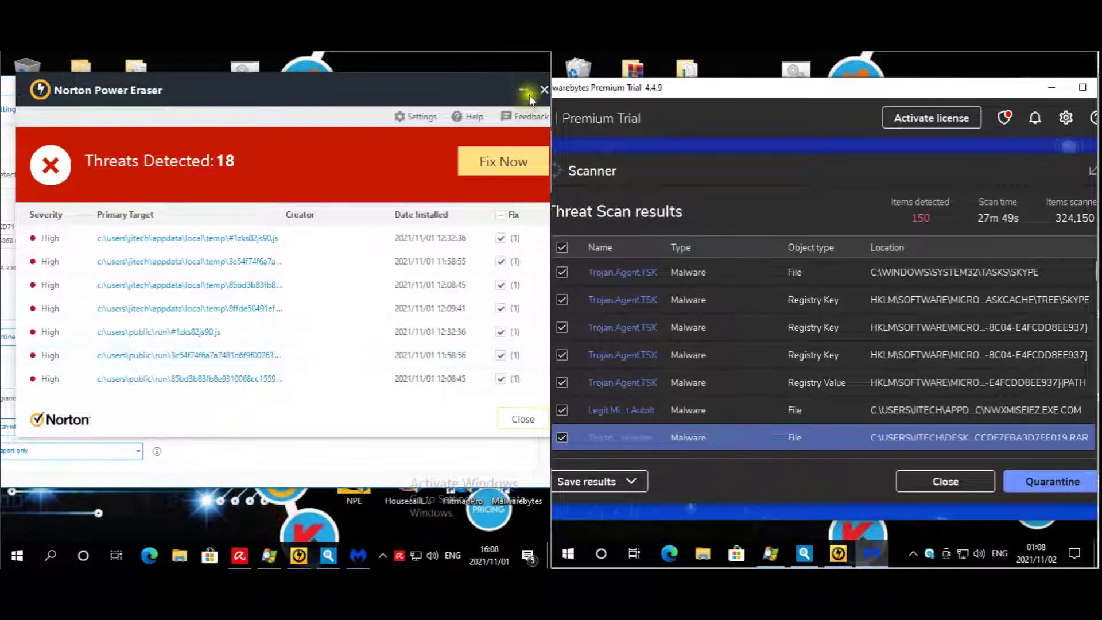
{"action": "left_click", "coordinate": [524, 91]}
{"action": "left_click", "coordinate": [504, 83]}
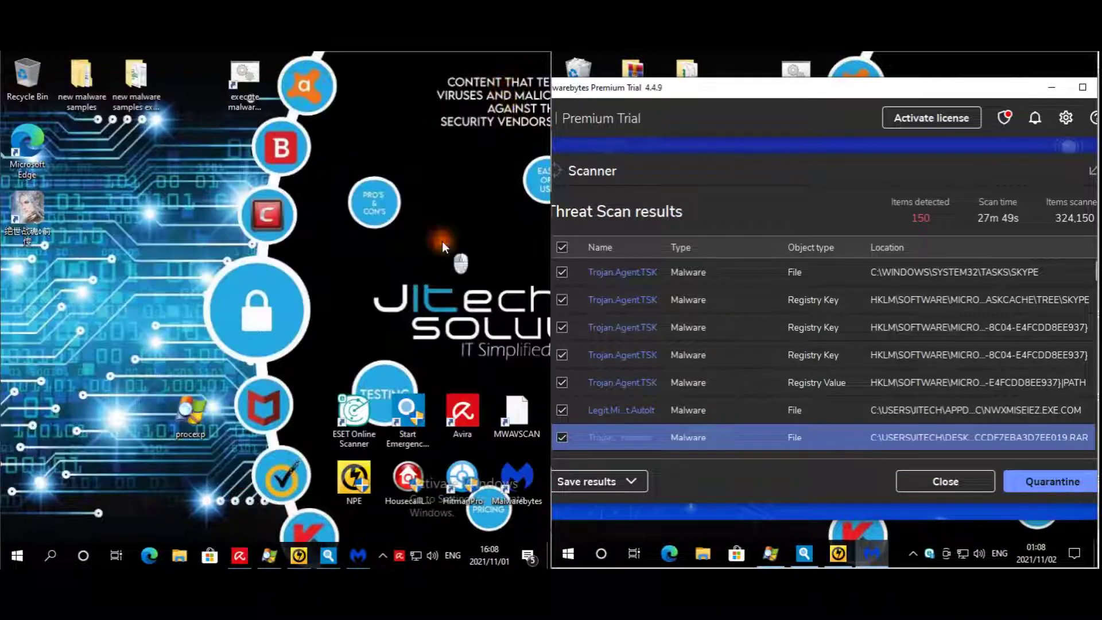
{"action": "left_click", "coordinate": [419, 480]}
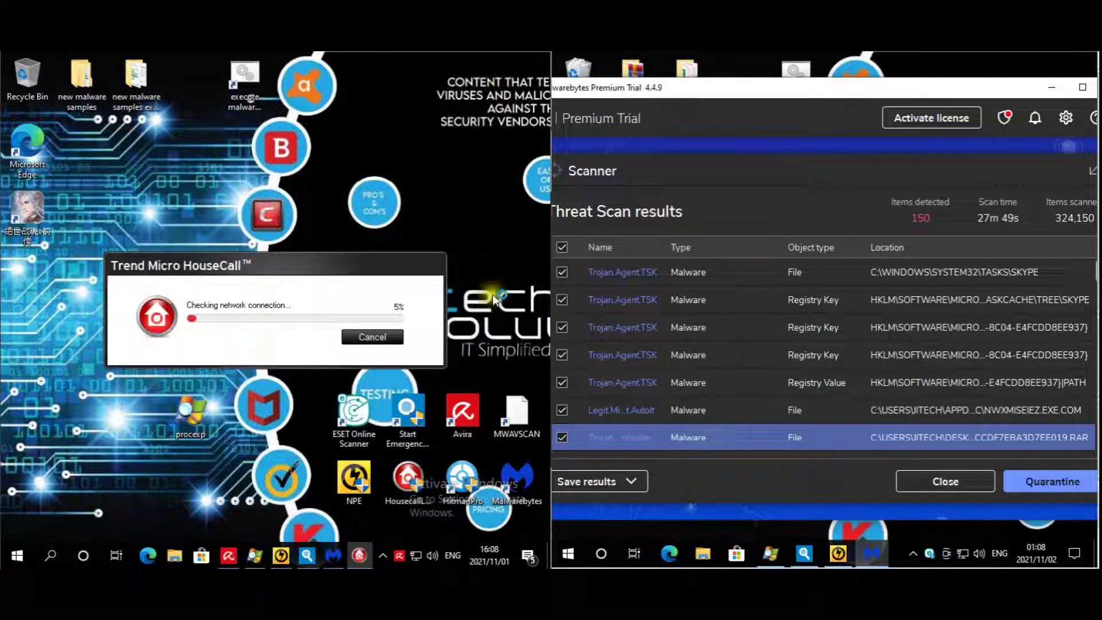
Sort the Malwarebytes detections on the ESET machine by location and review them to the end of the list with the full column in view.
{"action": "left_click", "coordinate": [941, 247]}
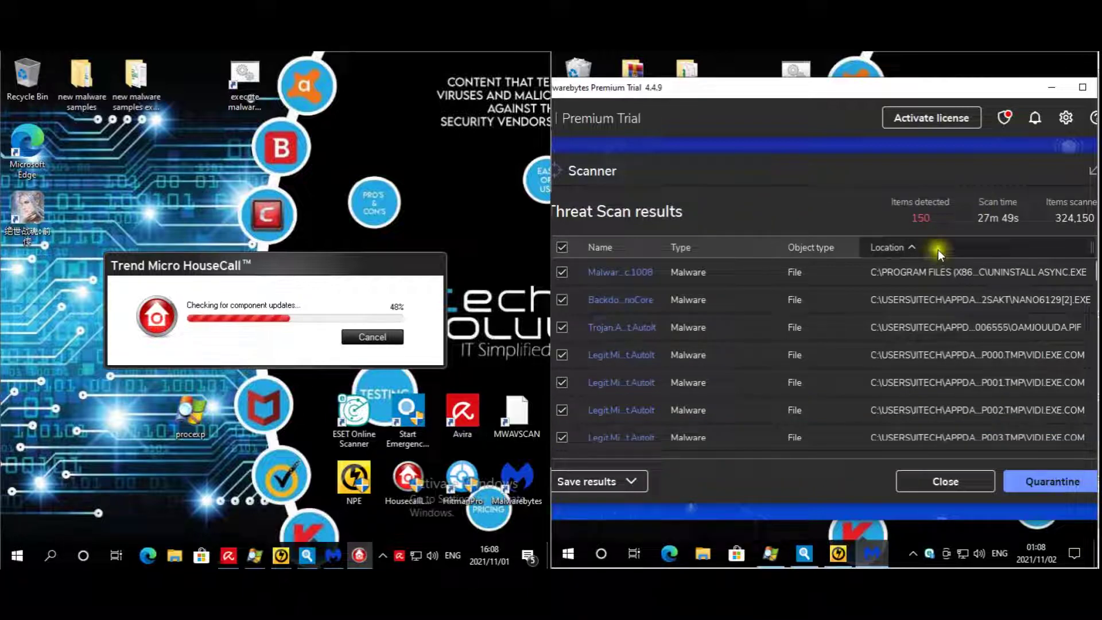
{"action": "left_click_drag", "start_coordinate": [815, 90], "coordinate": [790, 95]}
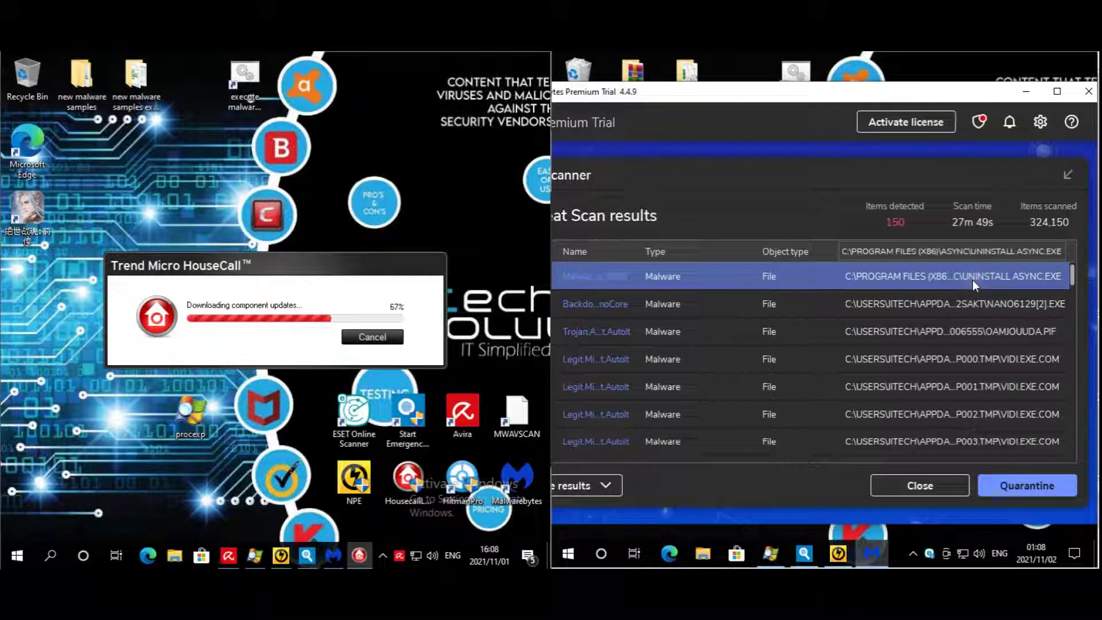
{"action": "left_click", "coordinate": [1071, 280]}
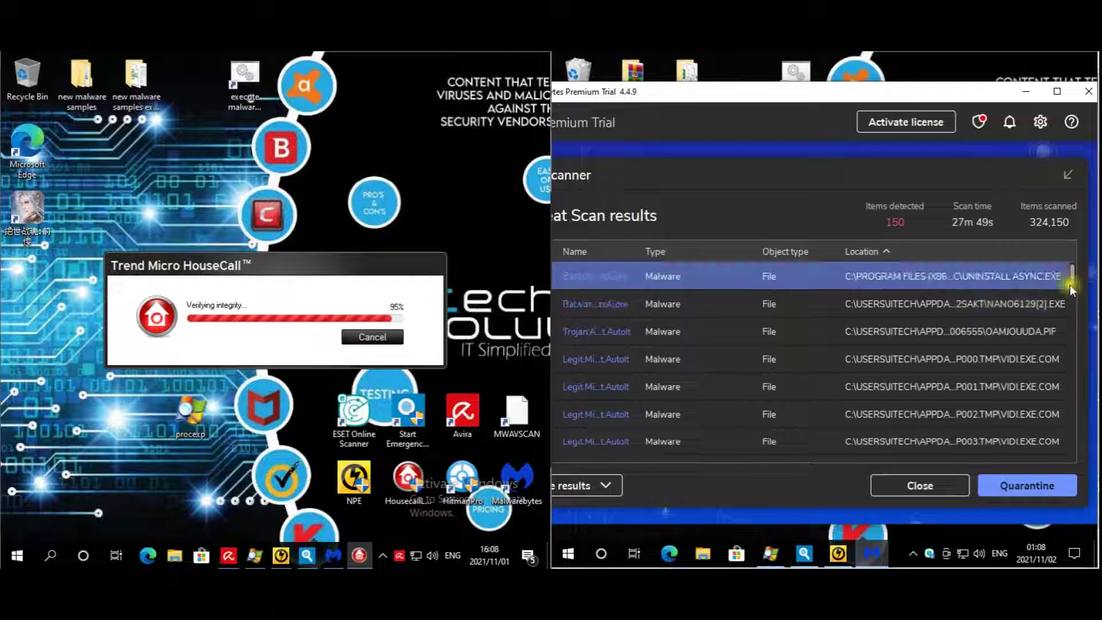
{"action": "left_click_drag", "start_coordinate": [1073, 279], "coordinate": [1074, 444]}
{"action": "scroll", "coordinate": [997, 412], "scroll_direction": "down", "scroll_amount": 2}
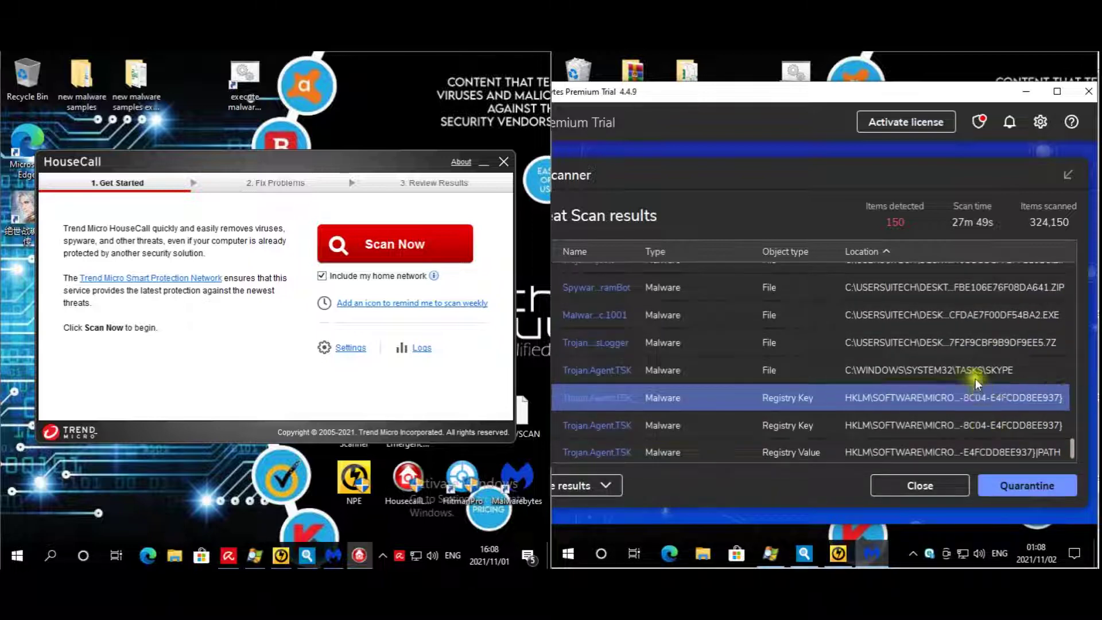
{"action": "scroll", "coordinate": [964, 388], "scroll_direction": "down", "scroll_amount": 1}
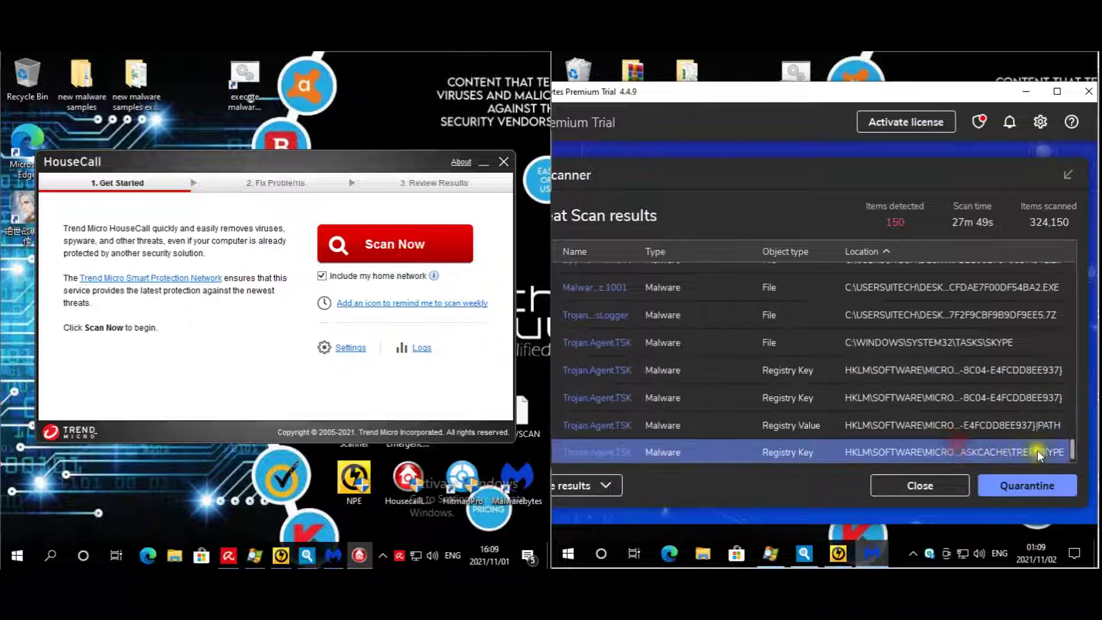
{"action": "scroll", "coordinate": [1027, 450], "scroll_direction": "down", "scroll_amount": 1}
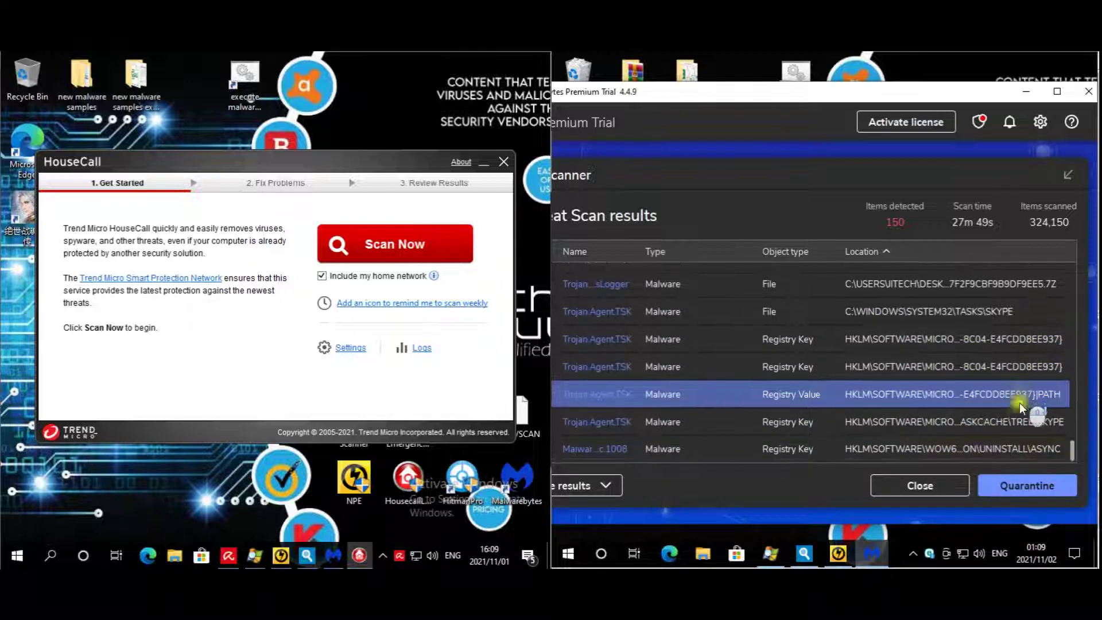
Show the Malwarebytes results on the Avira machine and compare the last detections with those on the ESET machine.
{"action": "left_click", "coordinate": [330, 556]}
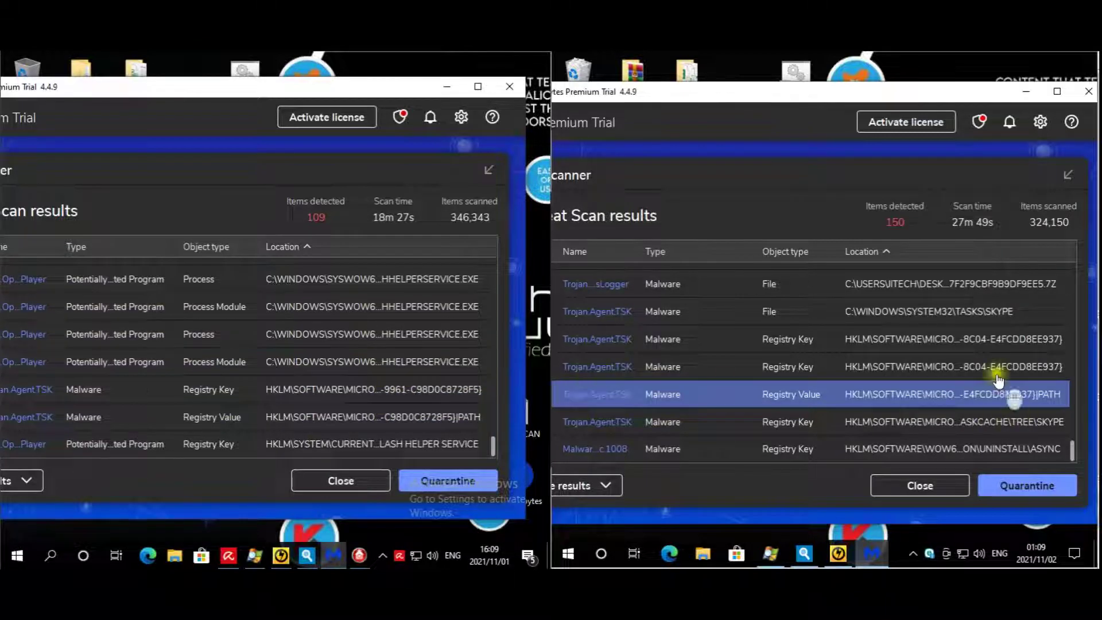
{"action": "scroll", "coordinate": [976, 338], "scroll_direction": "up", "scroll_amount": 1}
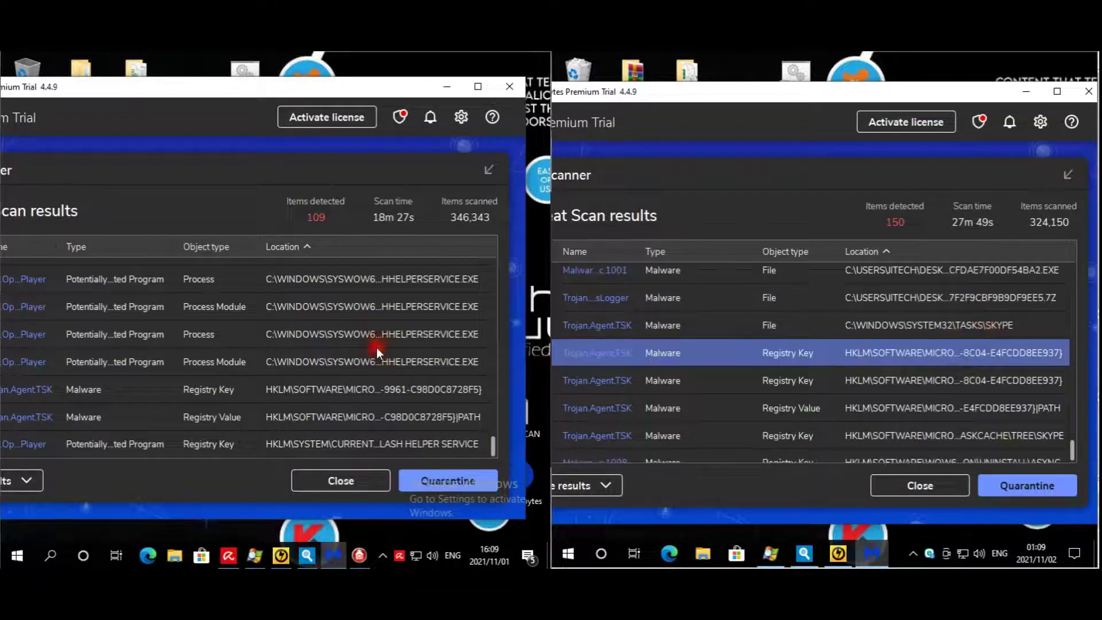
{"action": "scroll", "coordinate": [377, 347], "scroll_direction": "up", "scroll_amount": 1}
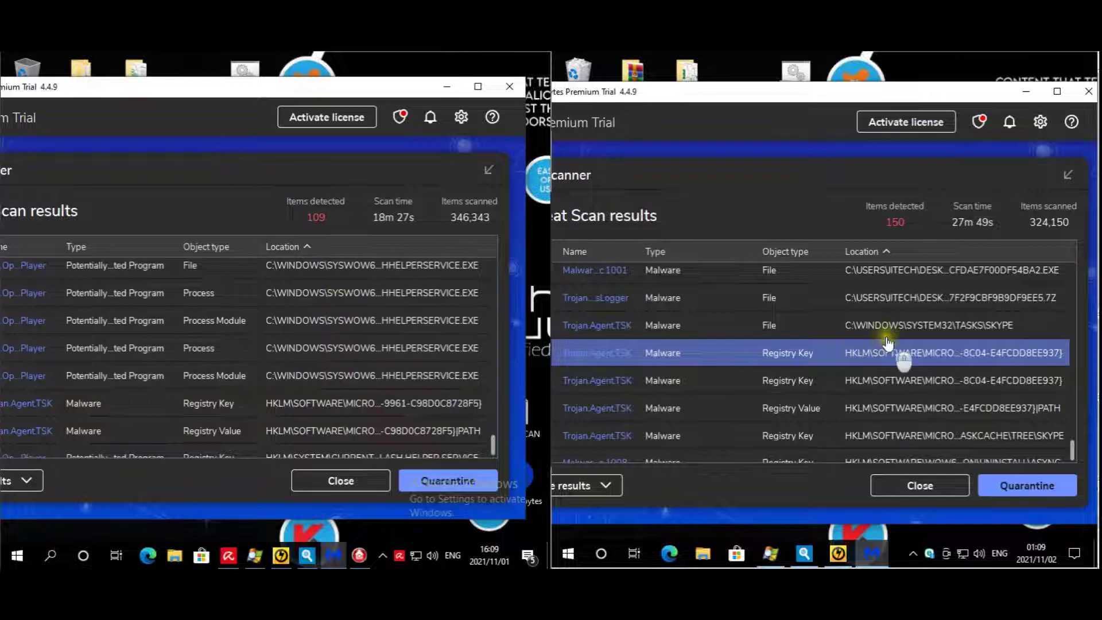
{"action": "scroll", "coordinate": [948, 335], "scroll_direction": "up", "scroll_amount": 2}
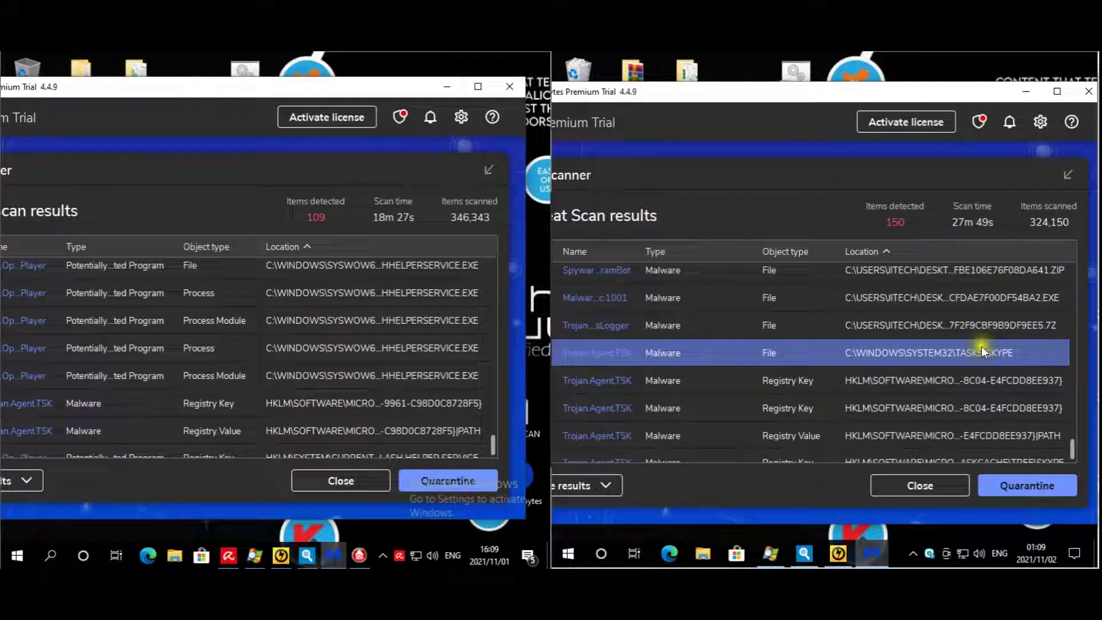
{"action": "scroll", "coordinate": [346, 326], "scroll_direction": "up", "scroll_amount": 1}
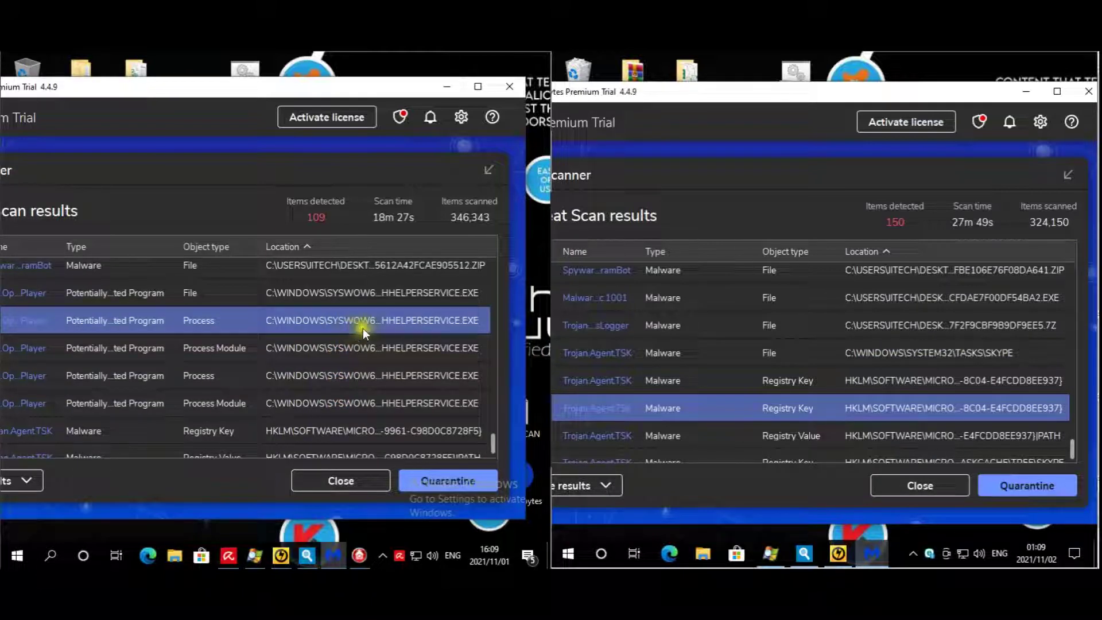
Review the Malwarebytes detections on the Avira machine from the start of the list, and minimize Malwarebytes on both machines.
{"action": "scroll", "coordinate": [387, 329], "scroll_direction": "up", "scroll_amount": 1}
{"action": "left_click_drag", "start_coordinate": [494, 442], "coordinate": [497, 263]}
{"action": "scroll", "coordinate": [407, 318], "scroll_direction": "down", "scroll_amount": 4}
{"action": "scroll", "coordinate": [408, 318], "scroll_direction": "down", "scroll_amount": 8}
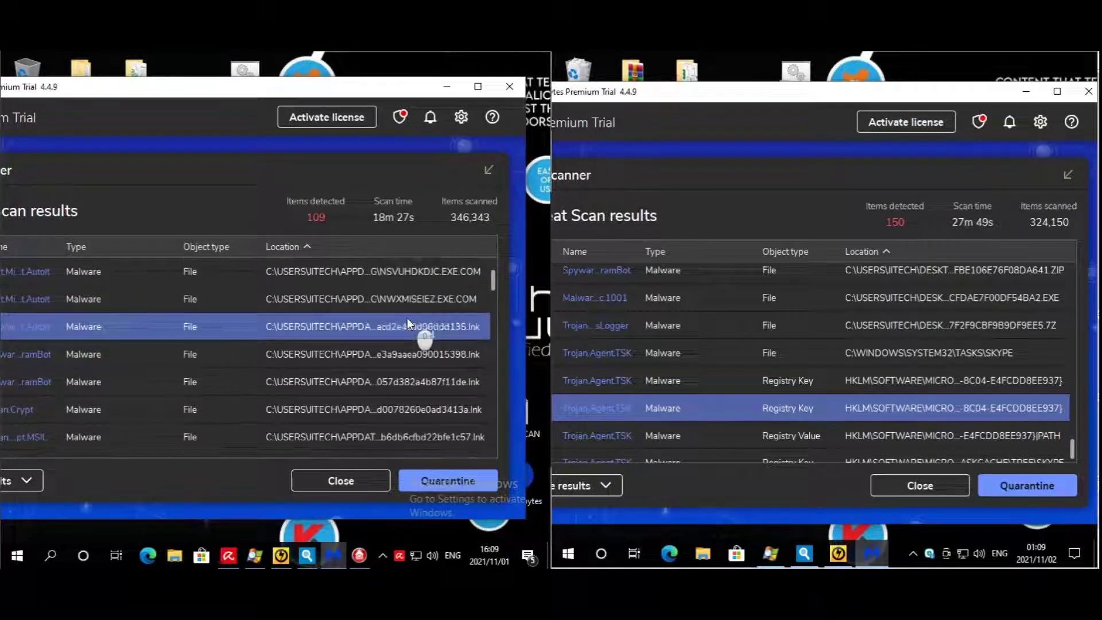
{"action": "scroll", "coordinate": [407, 318], "scroll_direction": "down", "scroll_amount": 5}
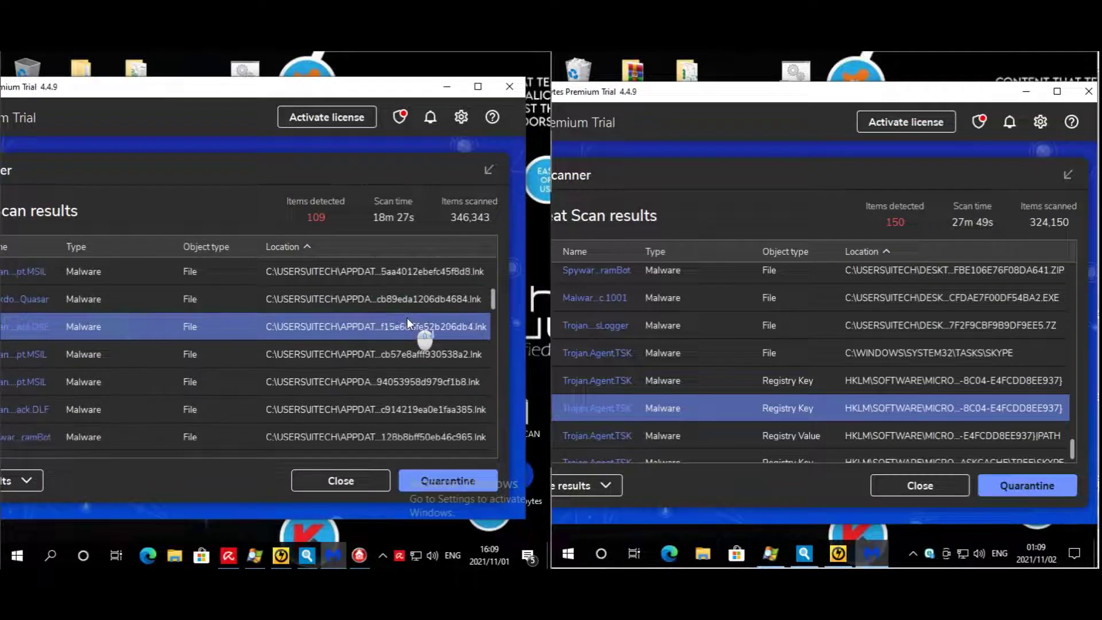
{"action": "scroll", "coordinate": [406, 318], "scroll_direction": "down", "scroll_amount": 1}
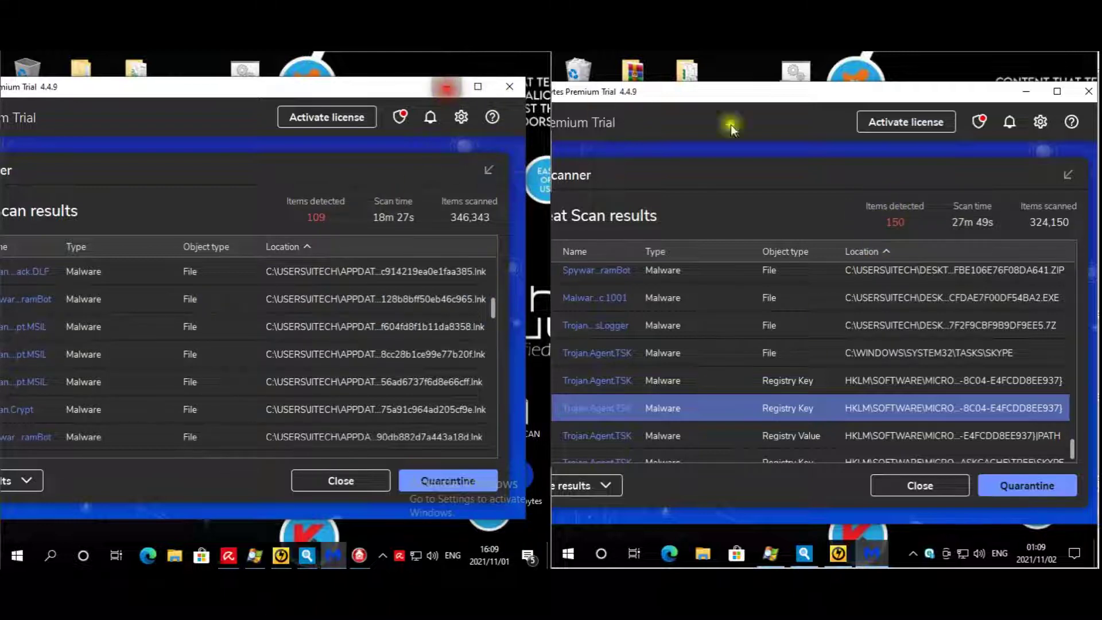
{"action": "left_click", "coordinate": [446, 87]}
{"action": "left_click", "coordinate": [1027, 92]}
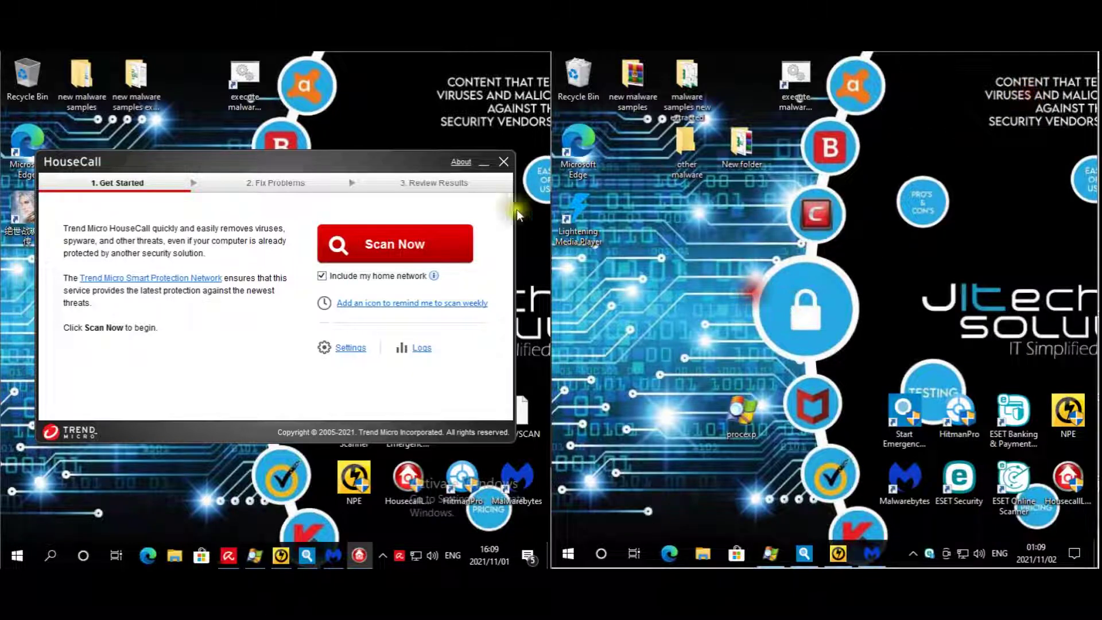
Check the HouseCall scan log on the Avira machine and close HouseCall.
{"action": "left_click", "coordinate": [423, 347]}
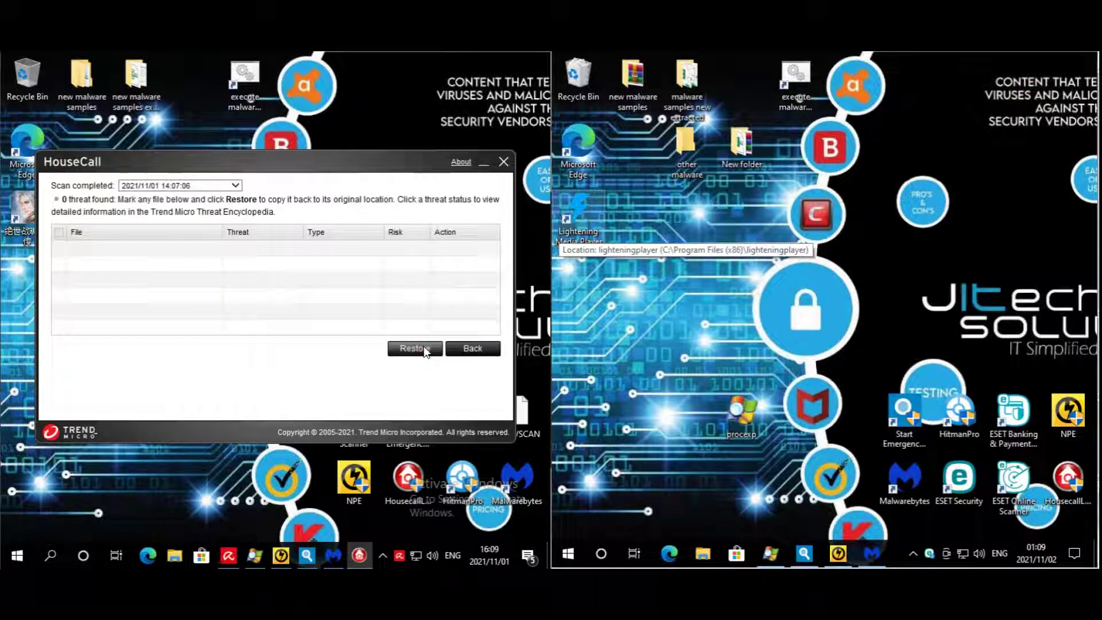
{"action": "left_click", "coordinate": [470, 347]}
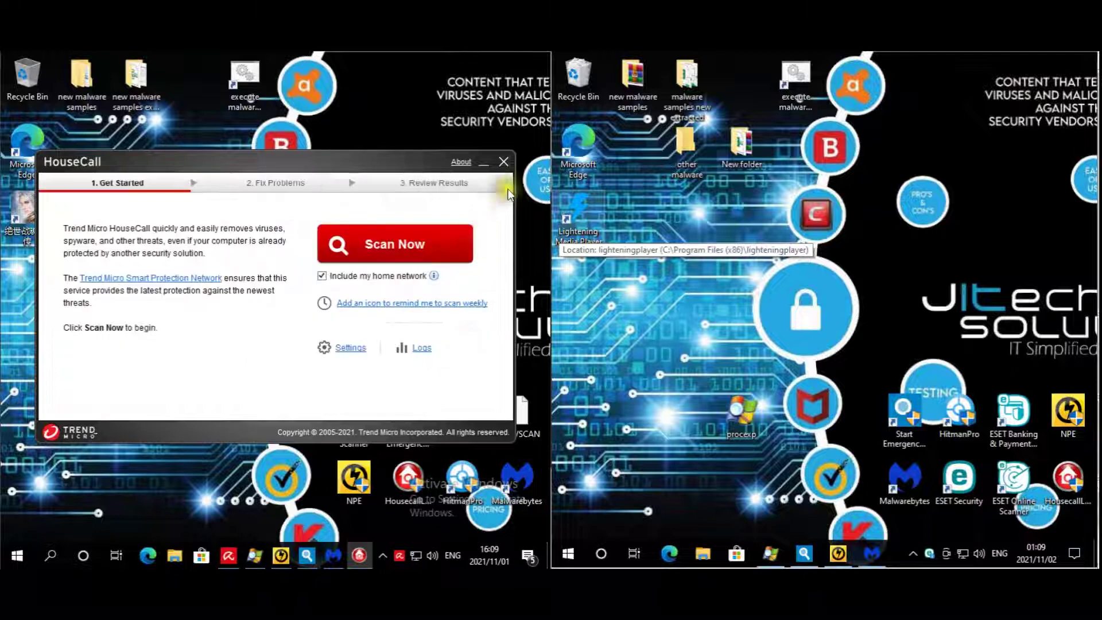
{"action": "left_click", "coordinate": [504, 164]}
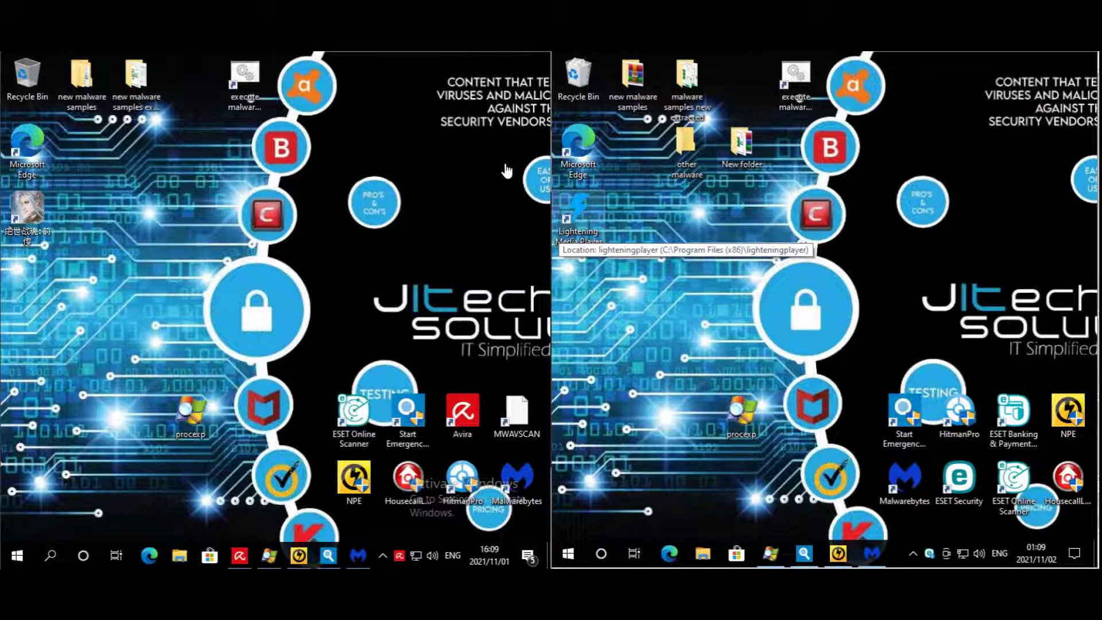
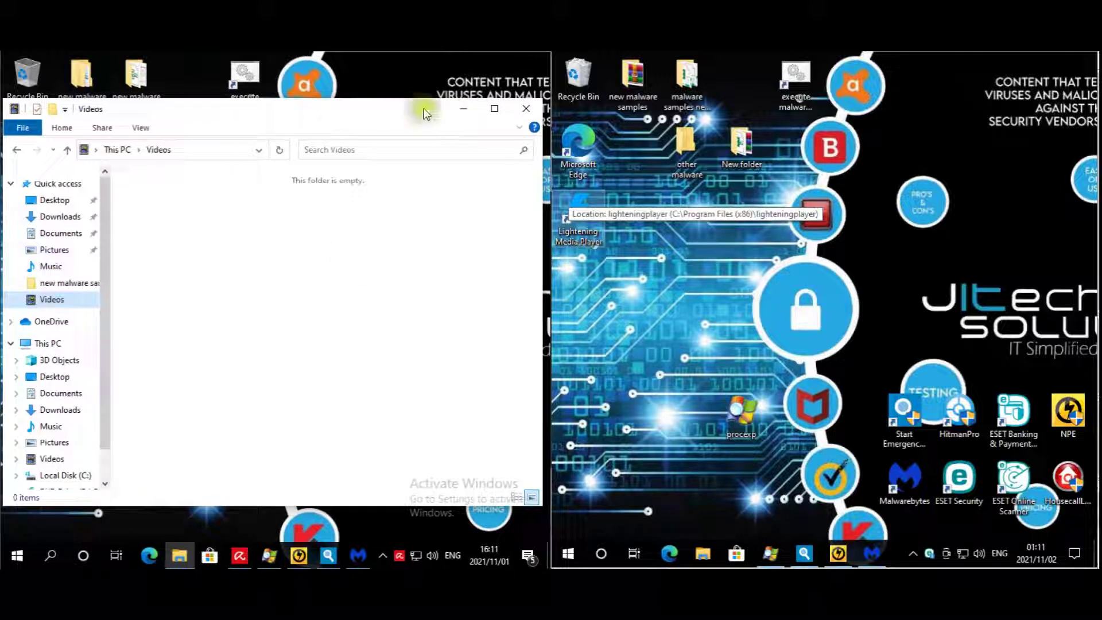
Minimize the Videos folder window on the Avira machine and show the startup programs in Task Manager.
{"action": "left_click", "coordinate": [461, 109]}
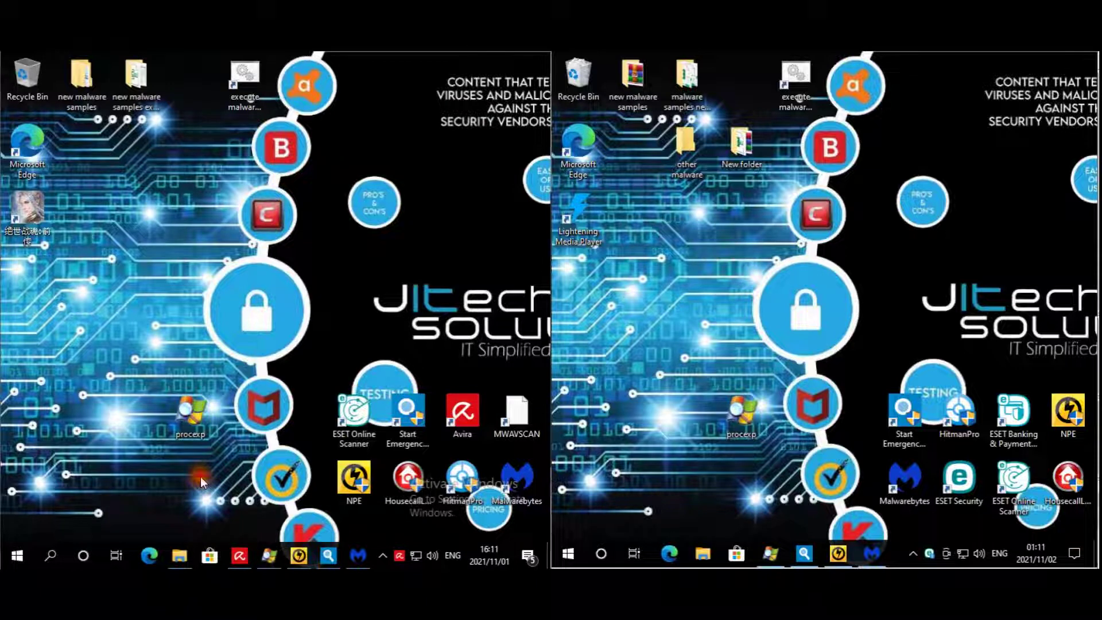
{"action": "left_click", "coordinate": [163, 486]}
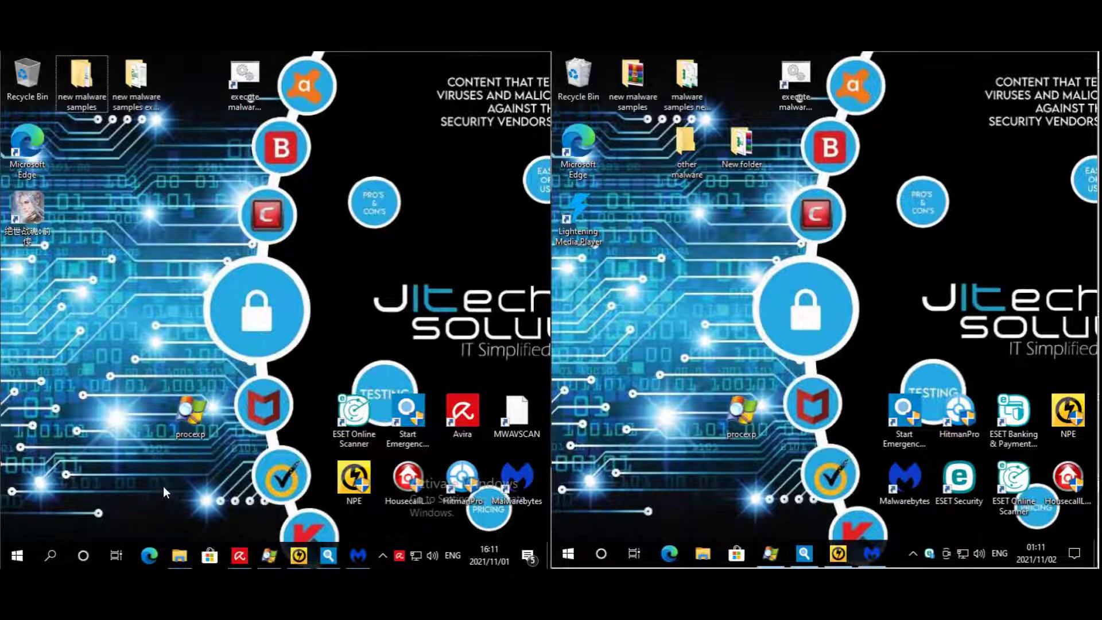
{"action": "key", "text": "ctrl+shift+Escape"}
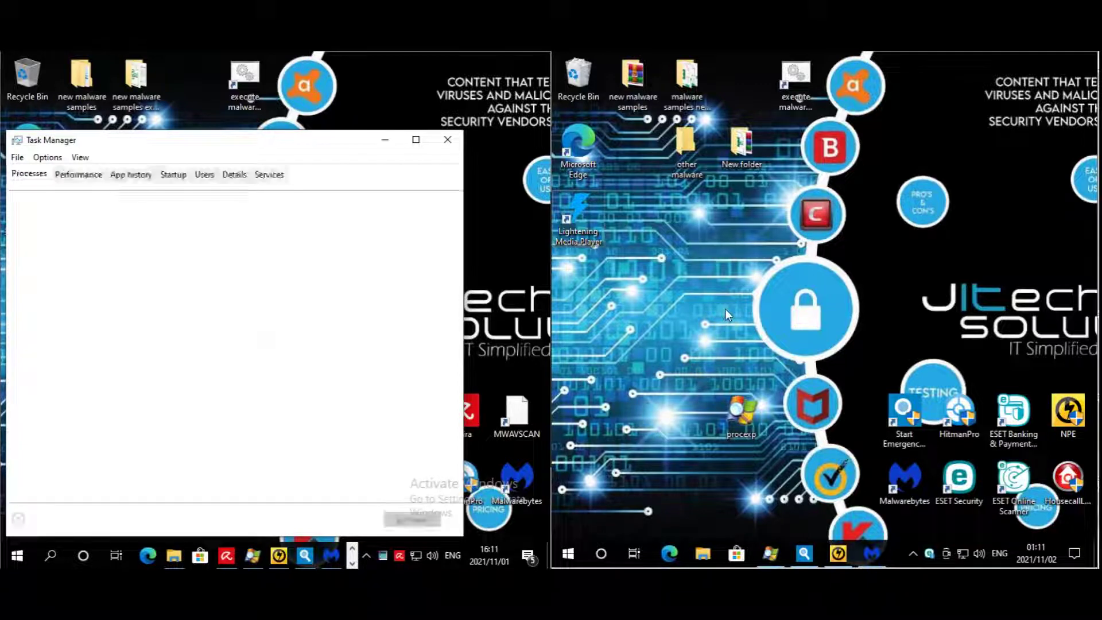
{"action": "left_click", "coordinate": [167, 174]}
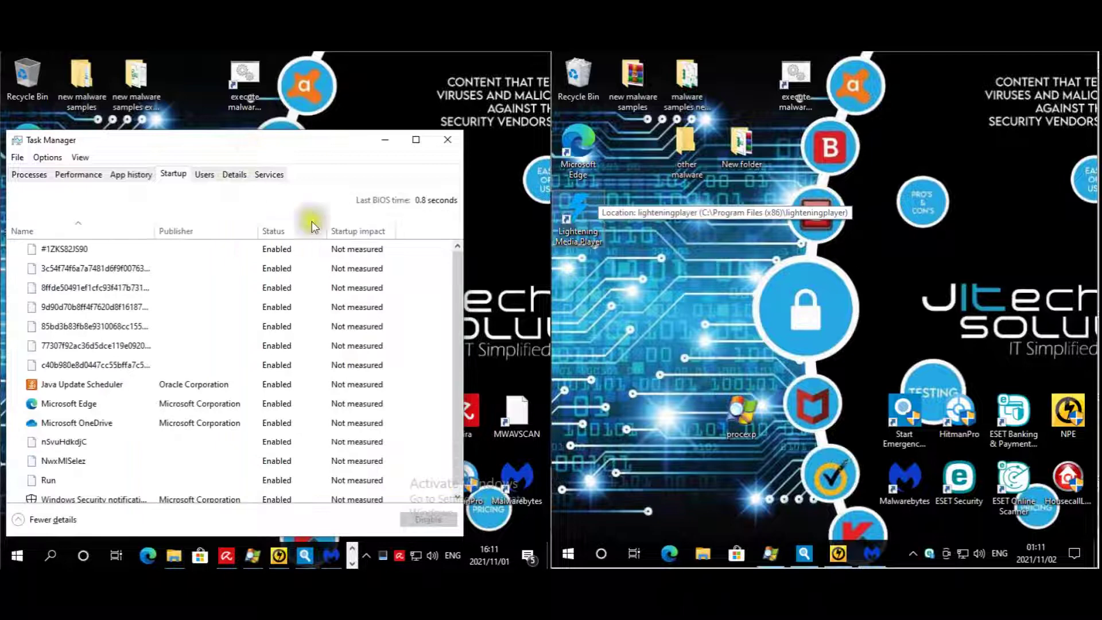
Compare the Task Manager startup entries on the Avira machine with those on the ESET machine.
{"action": "left_click_drag", "start_coordinate": [257, 142], "coordinate": [285, 85]}
{"action": "left_click", "coordinate": [171, 196]}
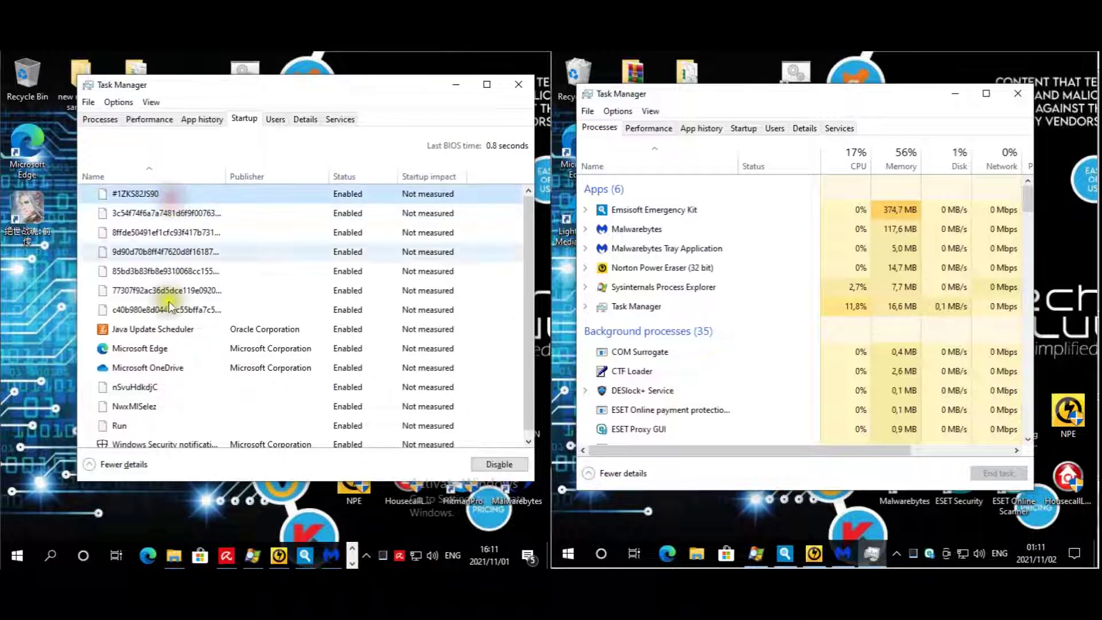
{"action": "scroll", "coordinate": [239, 301], "scroll_direction": "down", "scroll_amount": 1}
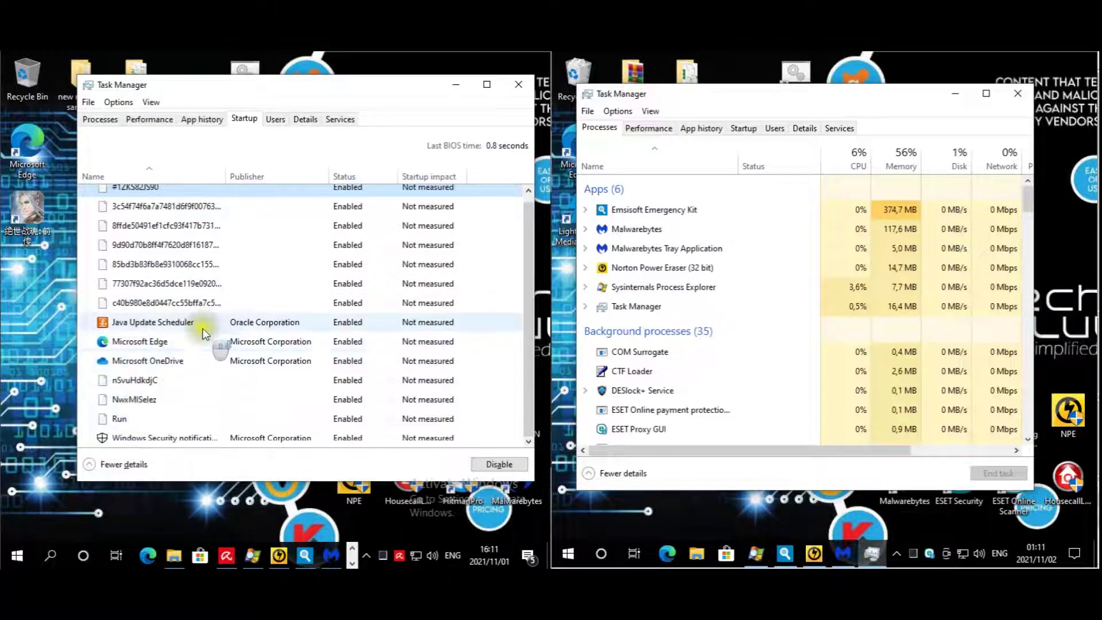
{"action": "left_click", "coordinate": [746, 128]}
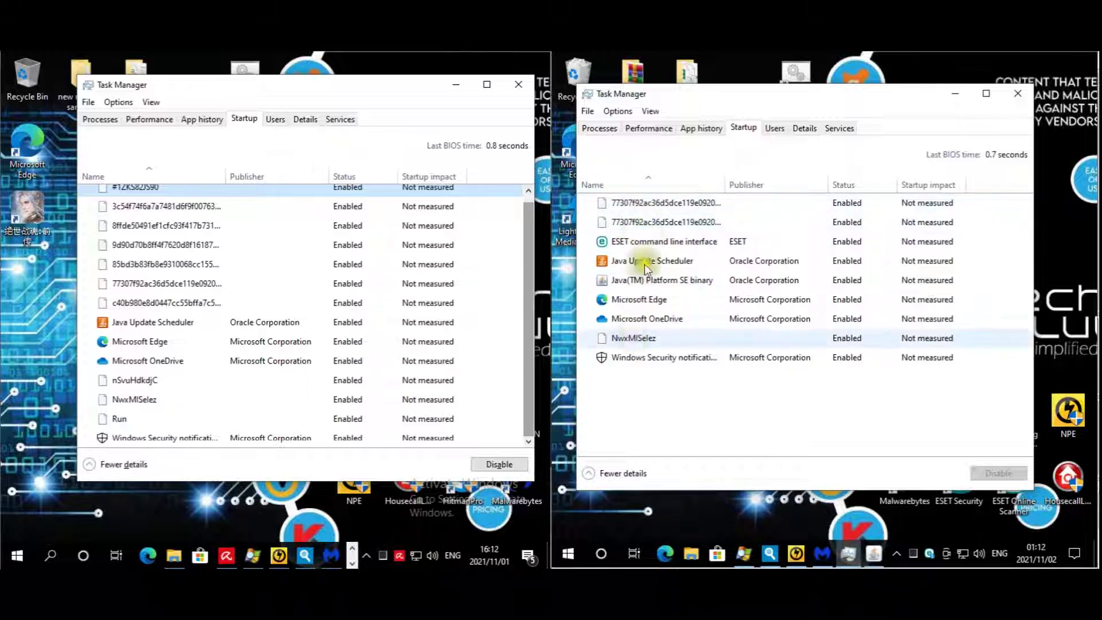
{"action": "scroll", "coordinate": [158, 223], "scroll_direction": "up", "scroll_amount": 1}
{"action": "left_click", "coordinate": [150, 233]}
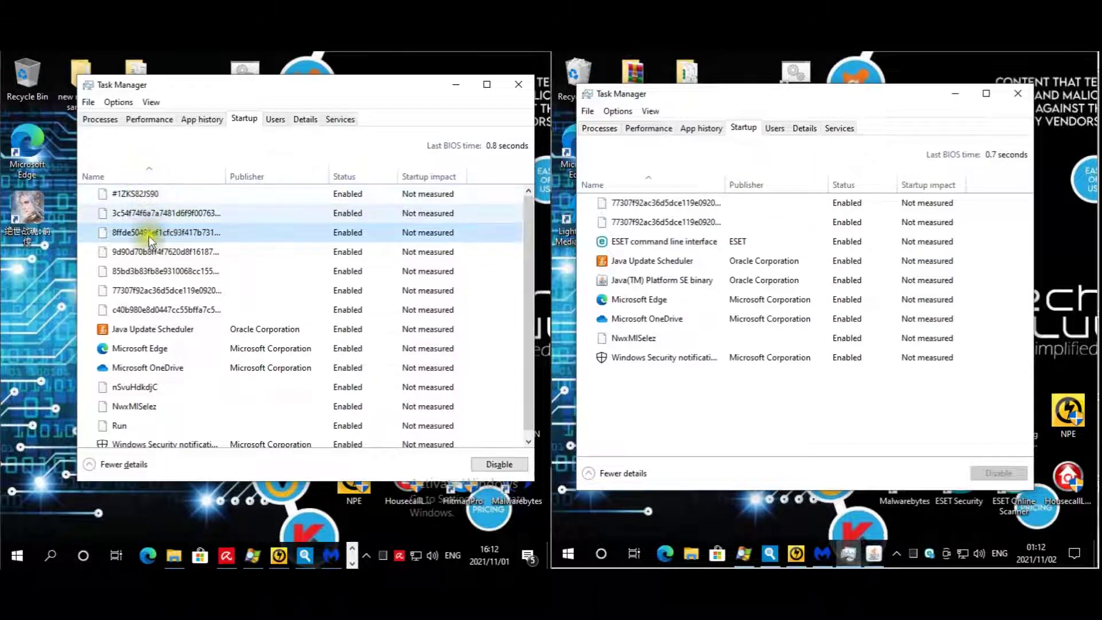
{"action": "scroll", "coordinate": [136, 391], "scroll_direction": "down", "scroll_amount": 1}
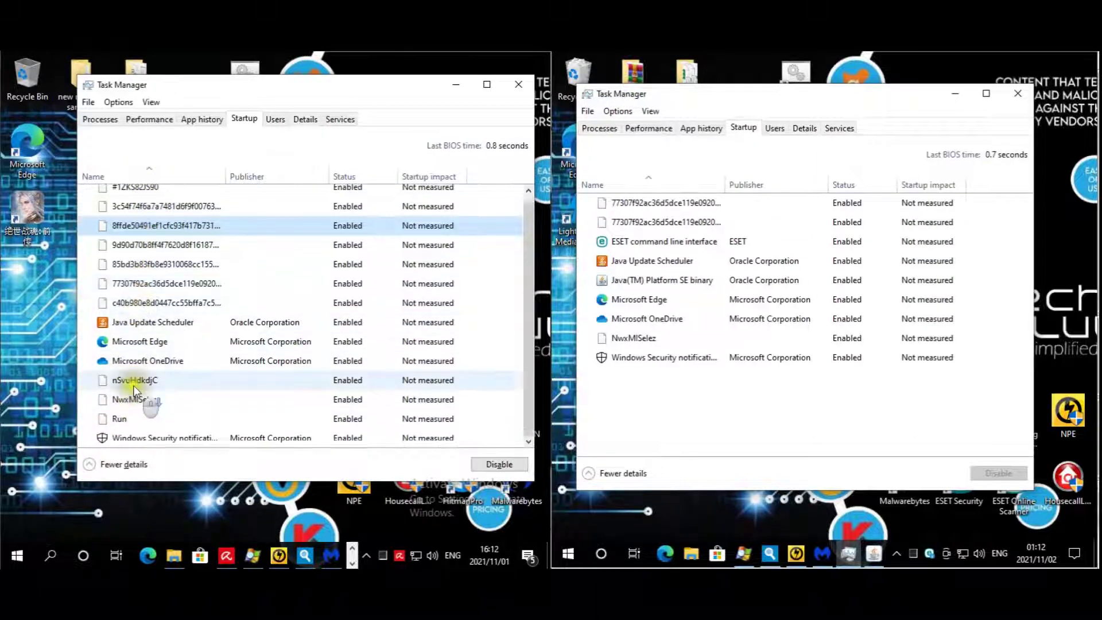
Close Task Manager on both machines and dismiss the Java Virtual Machine Launcher error on the ESET machine.
{"action": "left_click", "coordinate": [518, 87]}
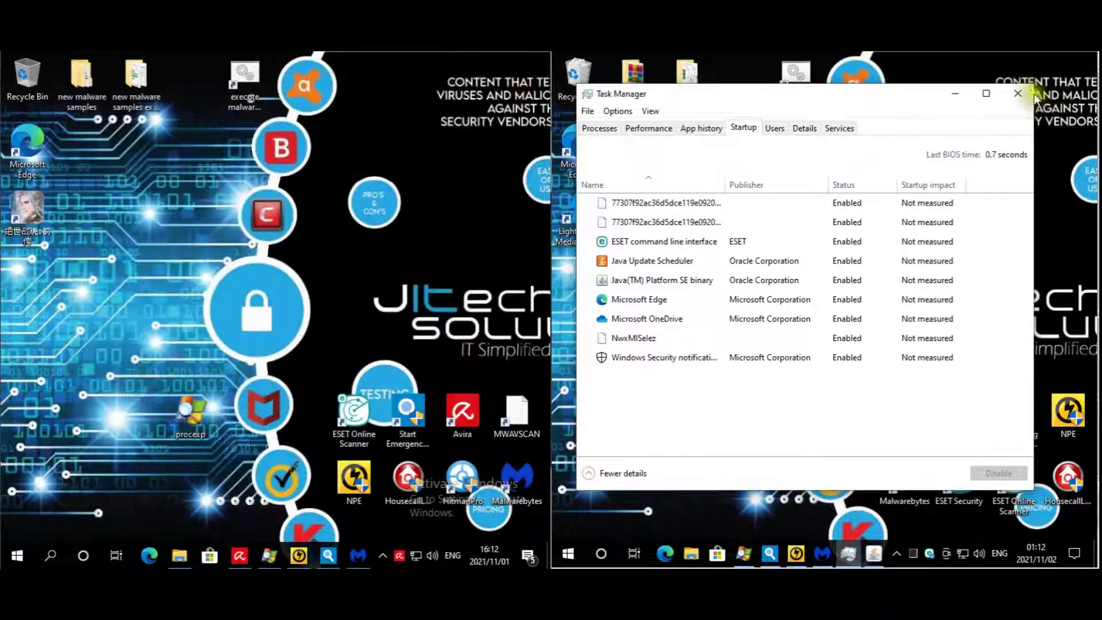
{"action": "left_click", "coordinate": [1017, 94]}
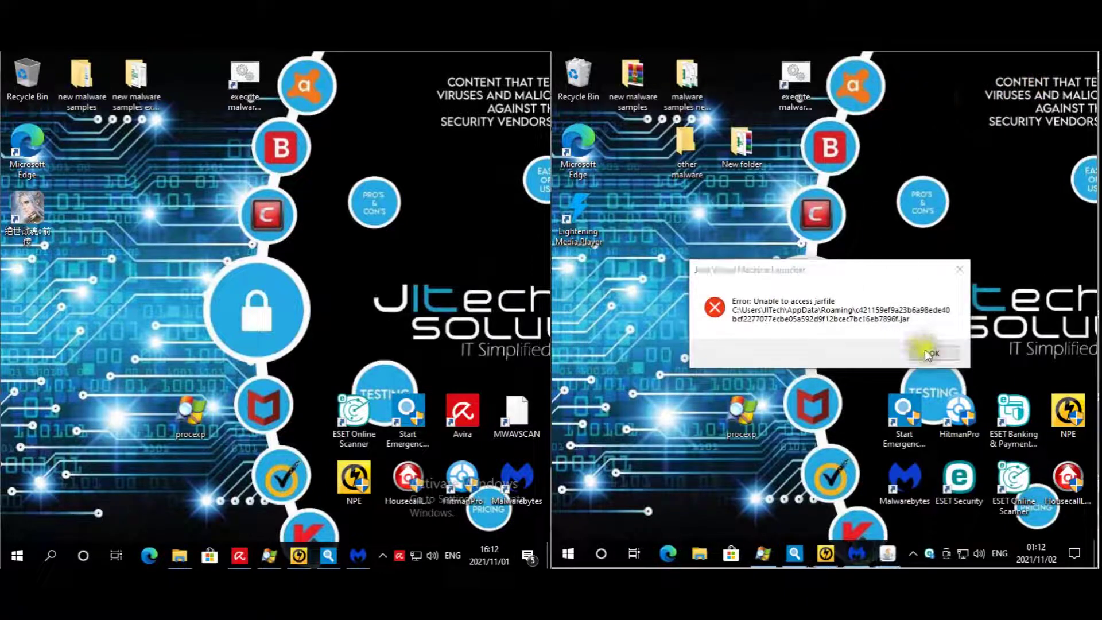
{"action": "left_click", "coordinate": [945, 353]}
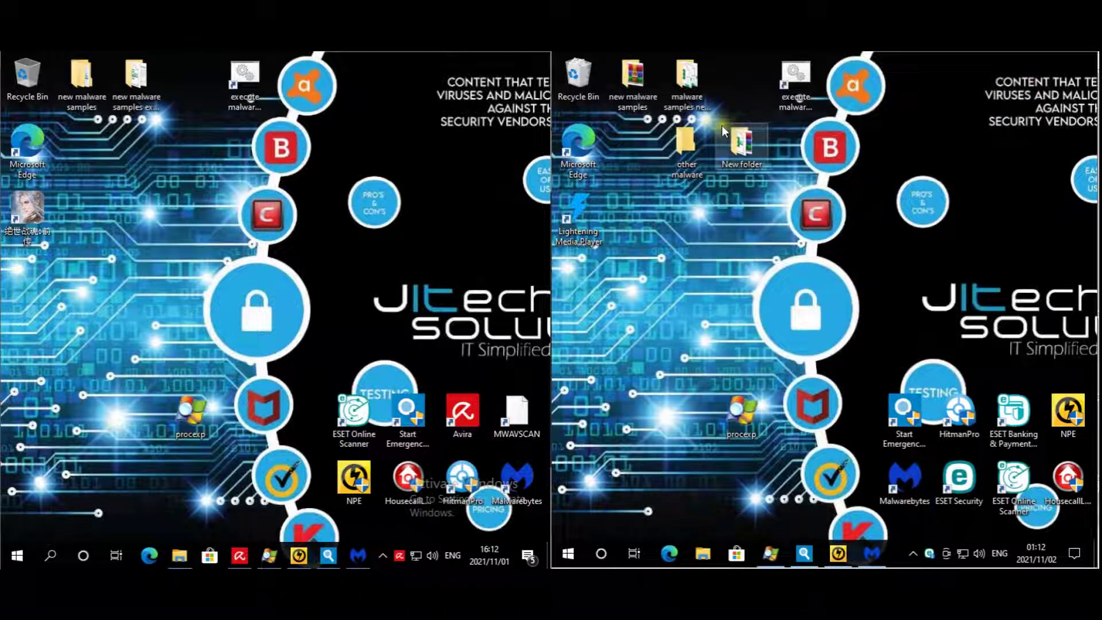
Open the new malware samples folder on the ESET machine and check the Downloads, Documents and Pictures folders for file damage.
{"action": "left_click", "coordinate": [679, 90]}
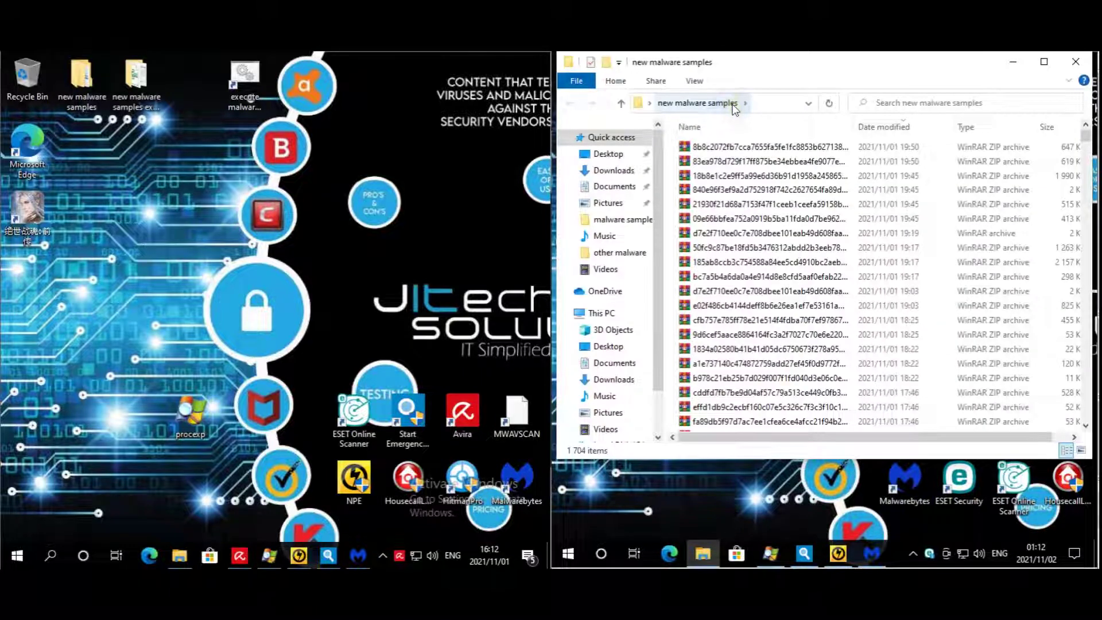
{"action": "left_click", "coordinate": [614, 171]}
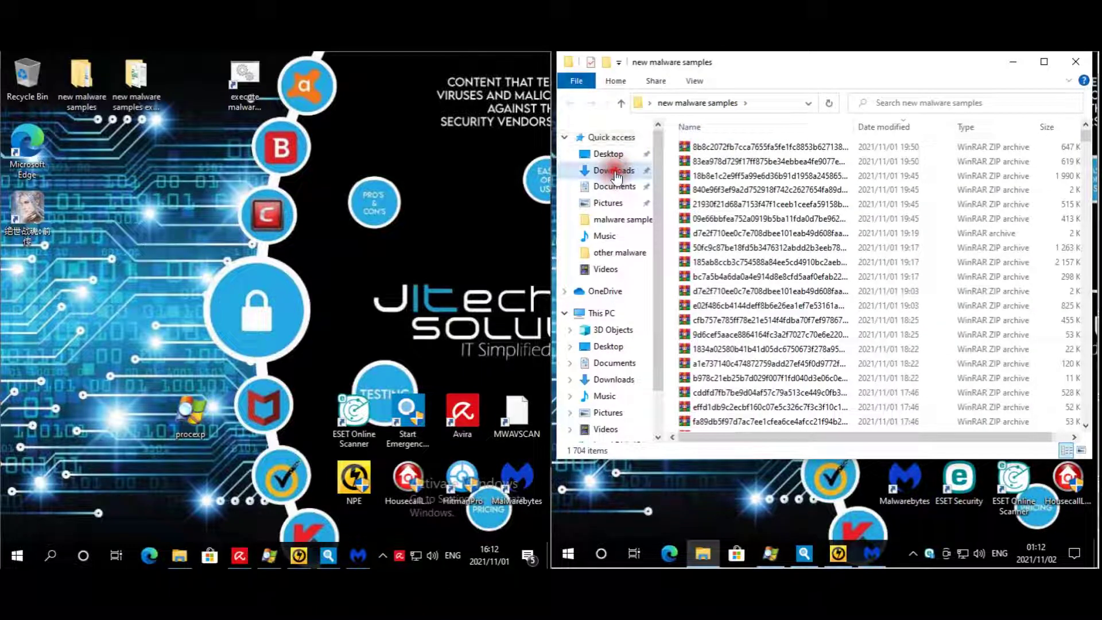
{"action": "left_click", "coordinate": [614, 186]}
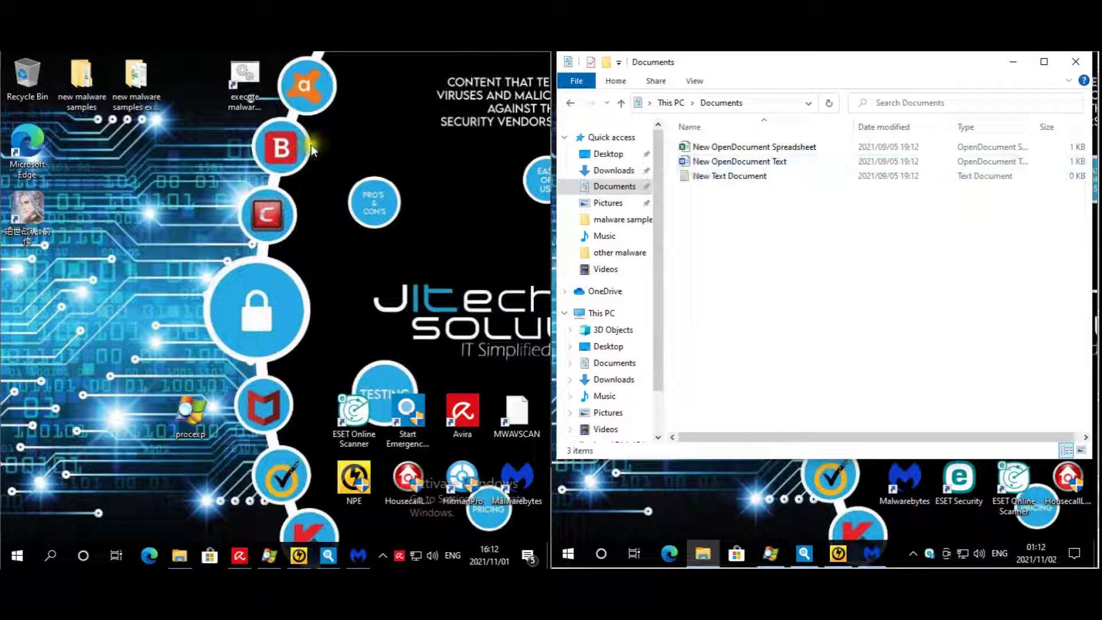
{"action": "left_click", "coordinate": [607, 202]}
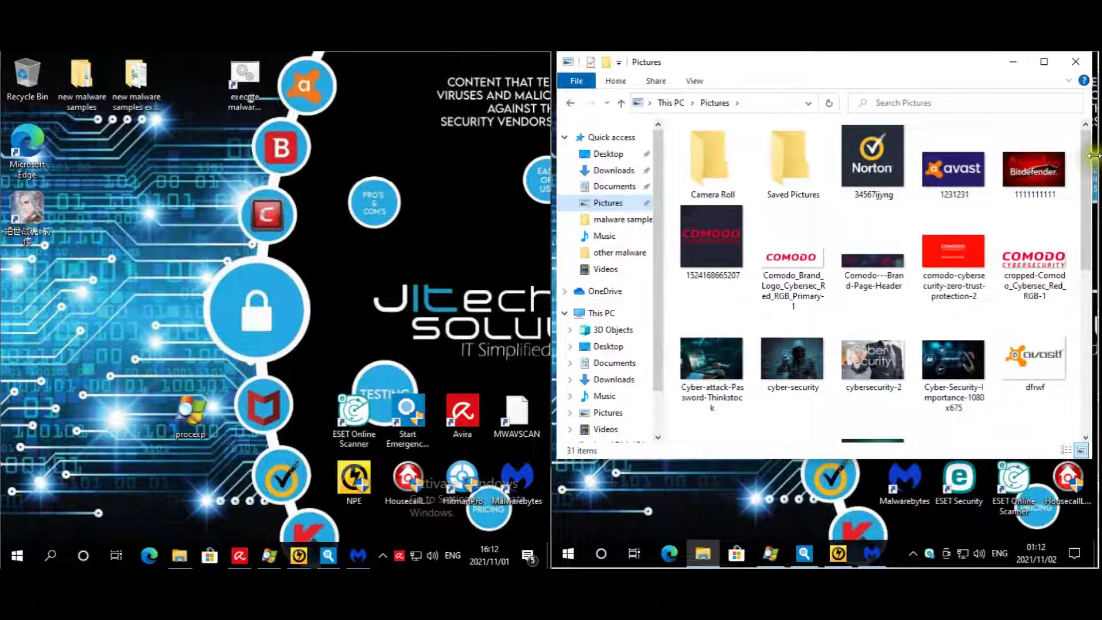
{"action": "scroll", "coordinate": [1088, 214], "scroll_direction": "down", "scroll_amount": 2}
{"action": "scroll", "coordinate": [1087, 214], "scroll_direction": "down", "scroll_amount": 5}
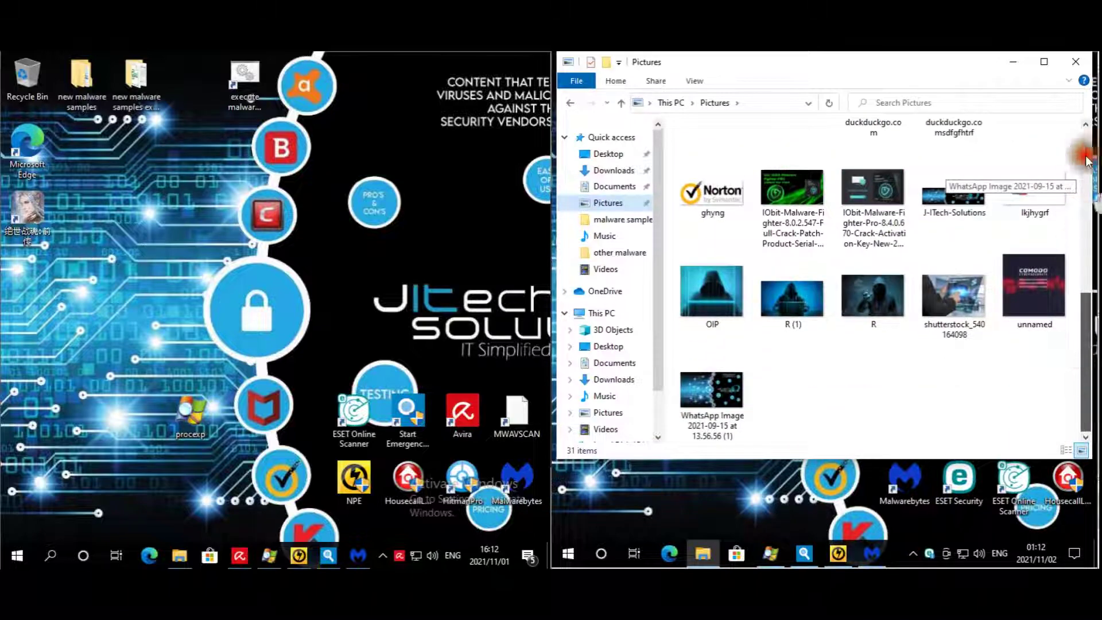
{"action": "scroll", "coordinate": [1082, 184], "scroll_direction": "up", "scroll_amount": 5}
Check the extracted malware samples, Music, other malware and Videos folders on the ESET machine, and close the folder window.
{"action": "left_click", "coordinate": [624, 220]}
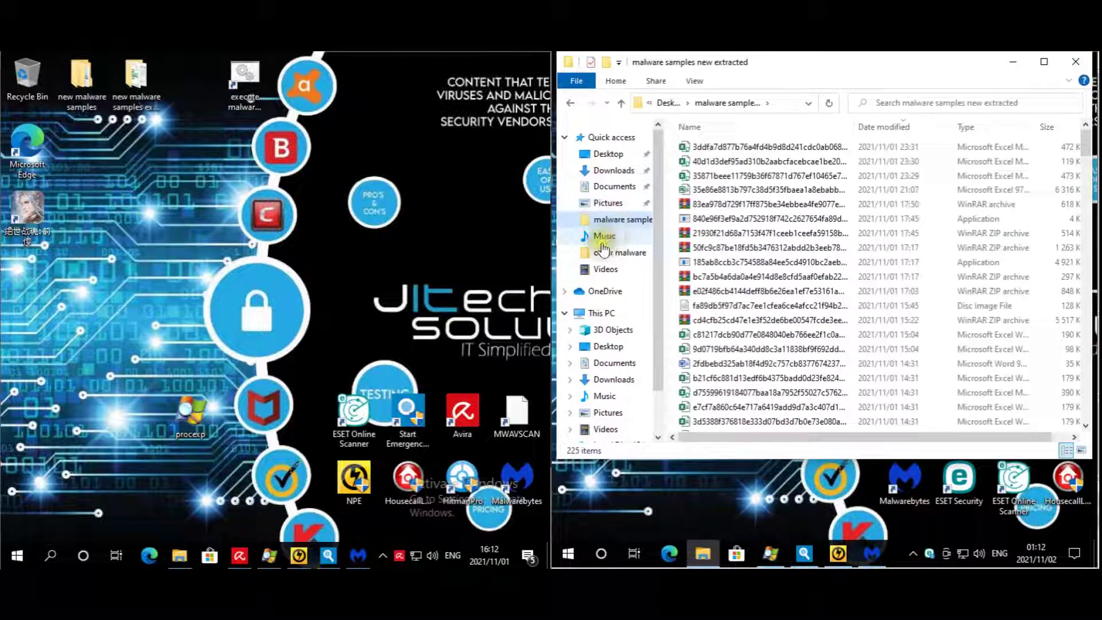
{"action": "left_click", "coordinate": [604, 237]}
{"action": "left_click", "coordinate": [614, 253]}
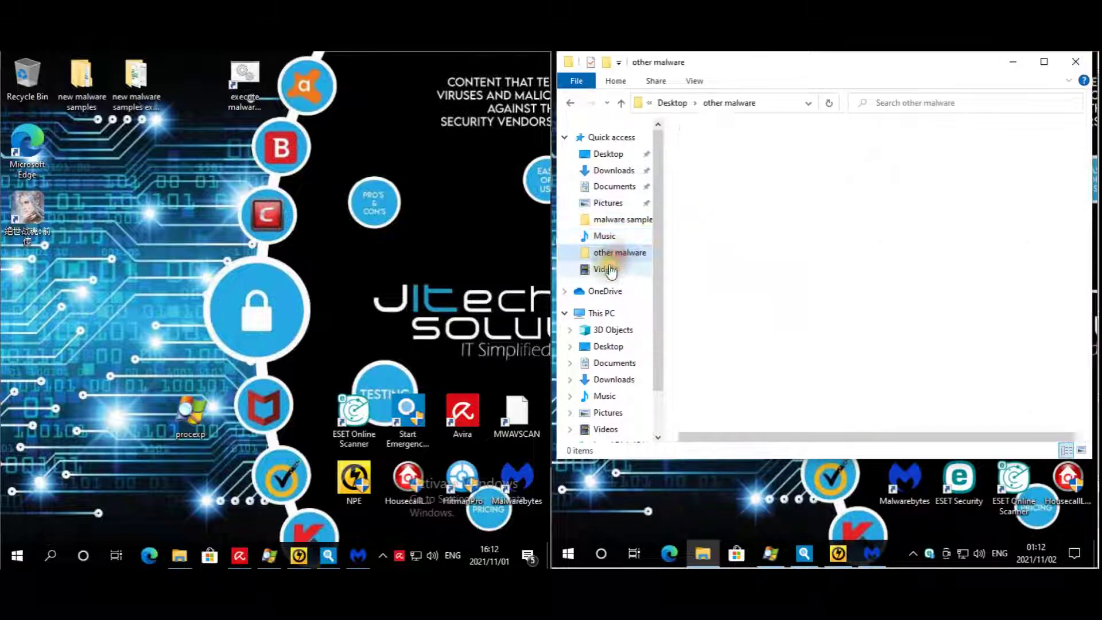
{"action": "left_click", "coordinate": [605, 269]}
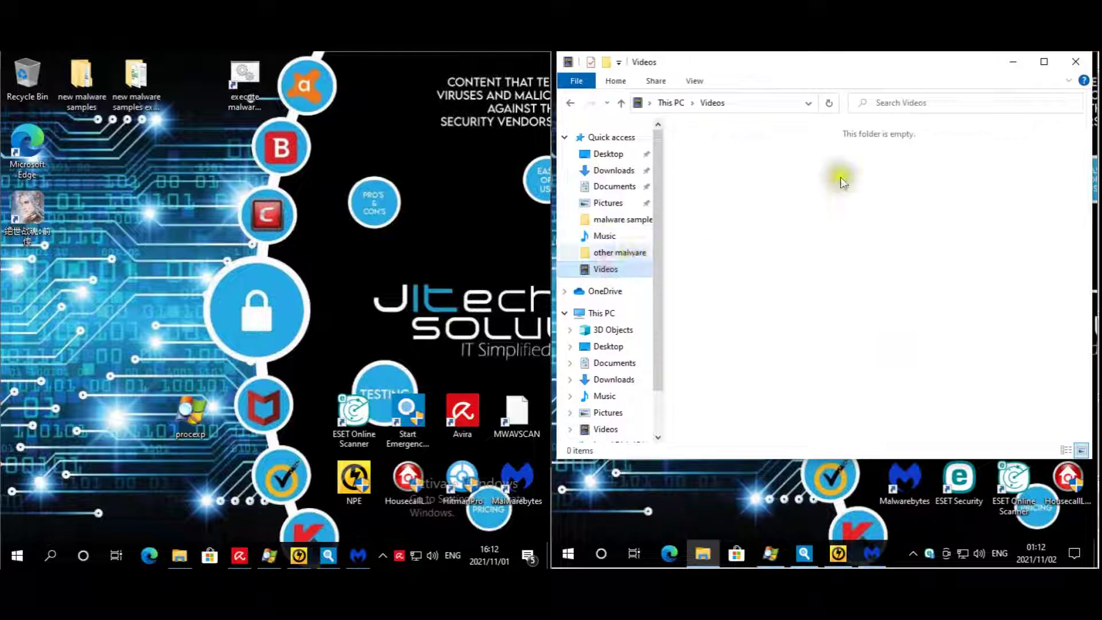
{"action": "left_click", "coordinate": [1075, 62]}
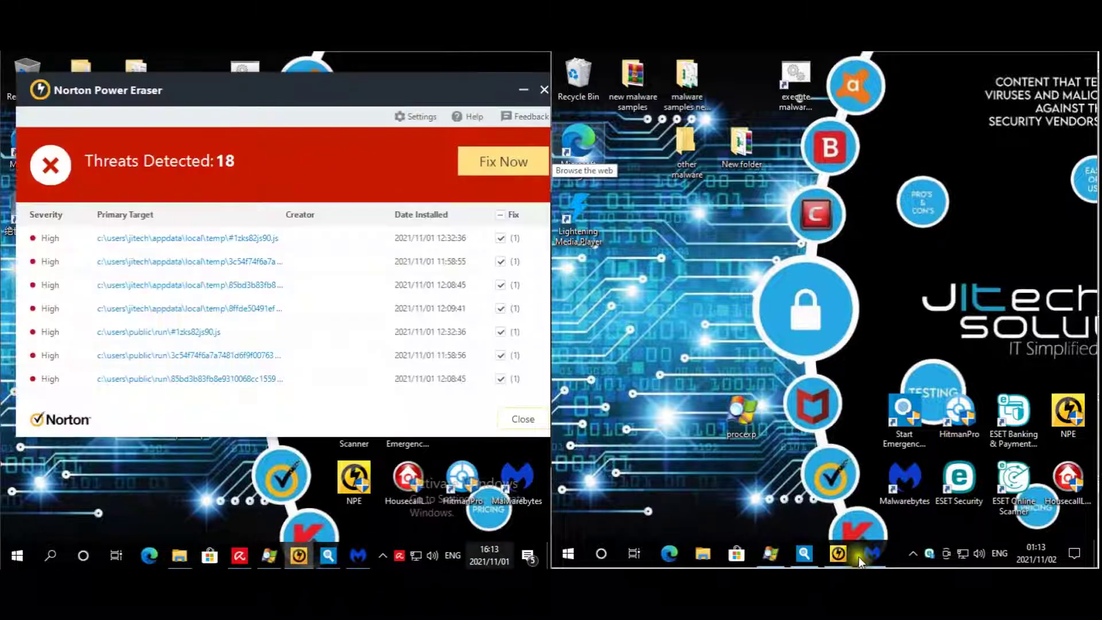
Compare the Norton Power Eraser and Emsisoft Emergency Kit results on both machines, and minimize Emsisoft on each.
{"action": "left_click", "coordinate": [839, 555]}
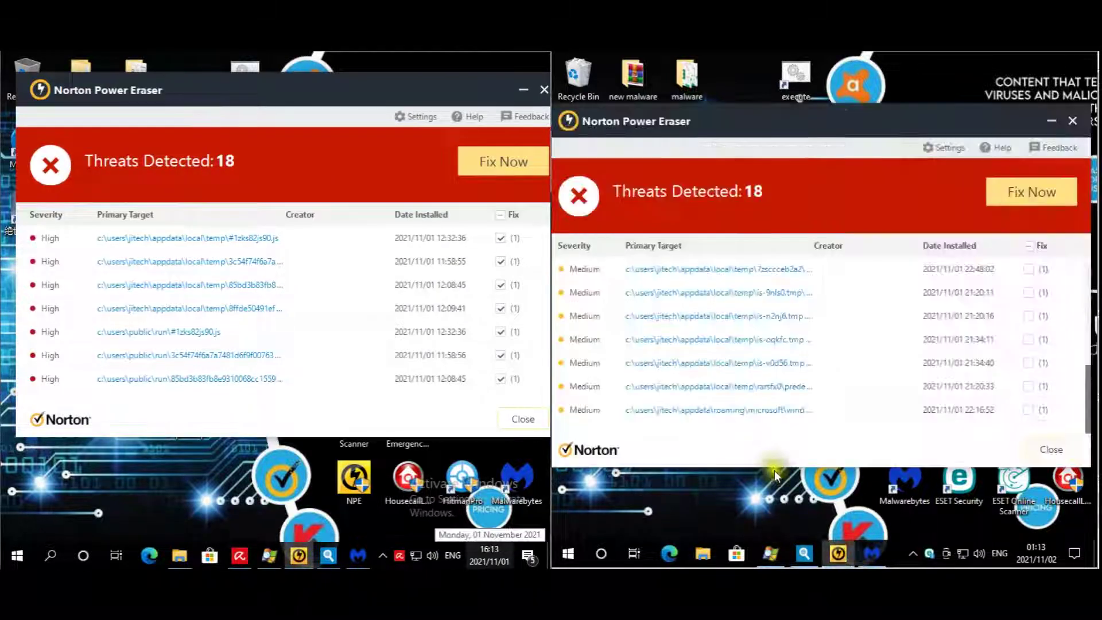
{"action": "left_click", "coordinate": [339, 552]}
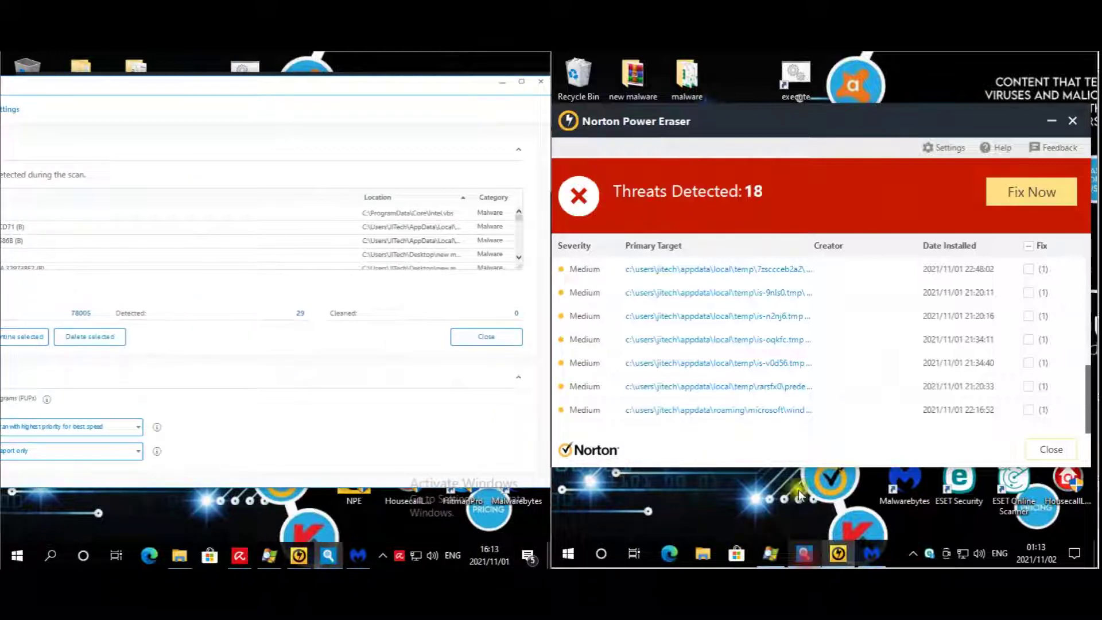
{"action": "left_click", "coordinate": [804, 552]}
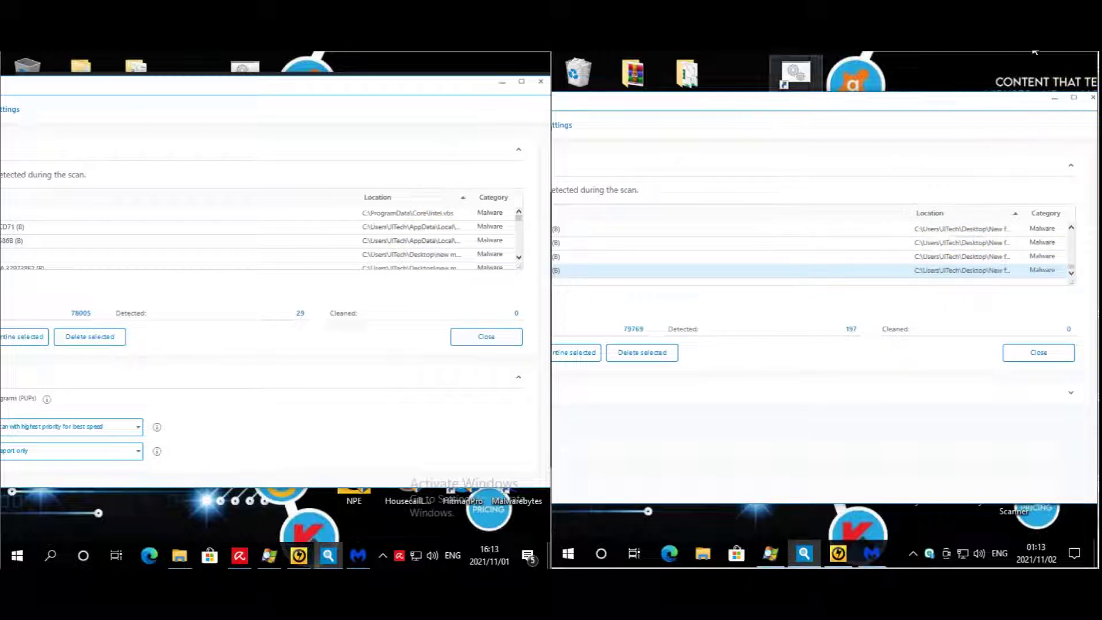
{"action": "left_click", "coordinate": [1056, 96]}
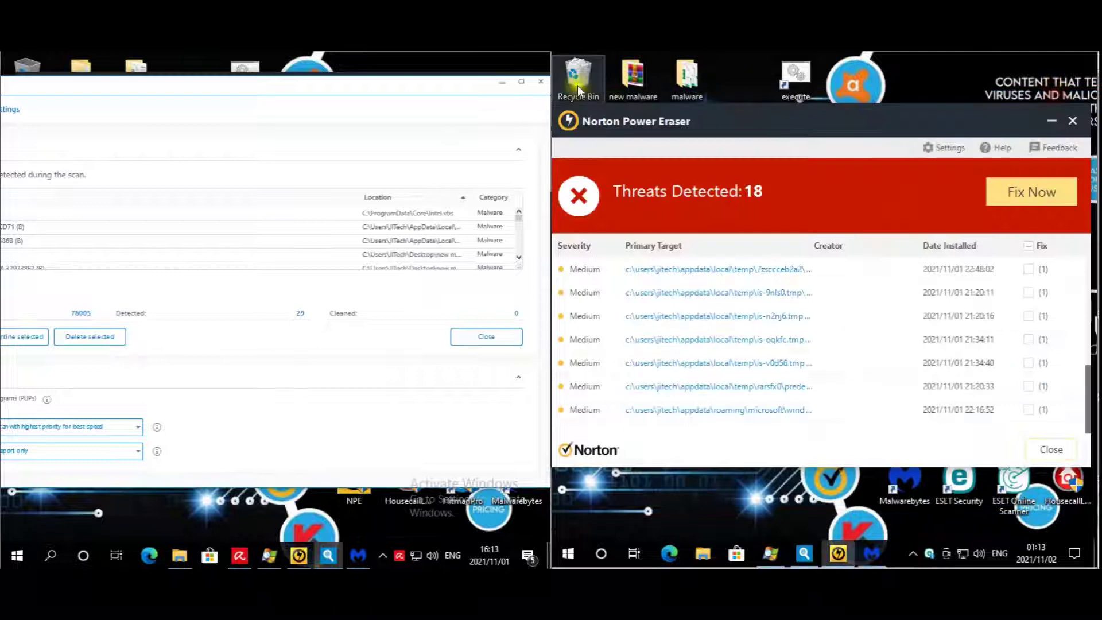
{"action": "left_click", "coordinate": [503, 83]}
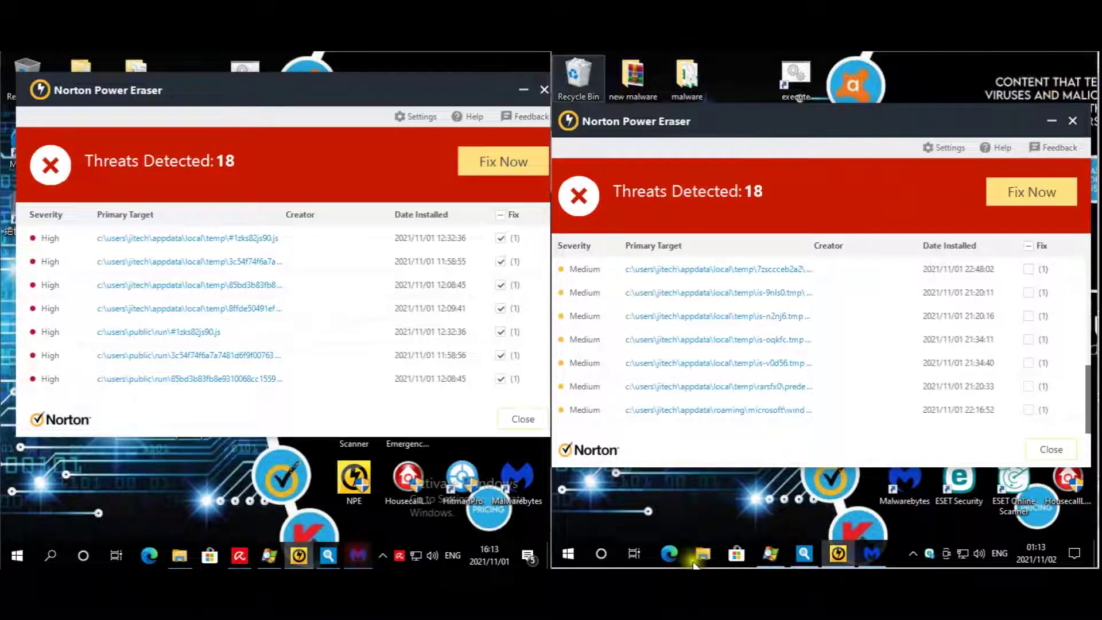
Show the Malwarebytes scan results on both machines for comparison, and minimize Malwarebytes on each.
{"action": "key", "text": "alt+Tab"}
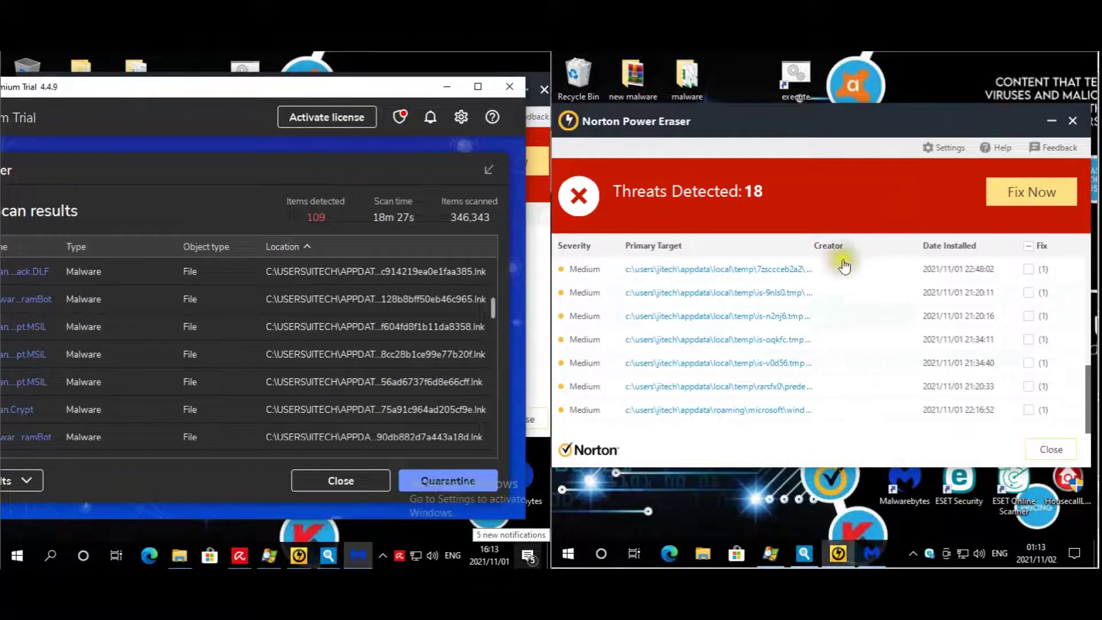
{"action": "left_click", "coordinate": [872, 552]}
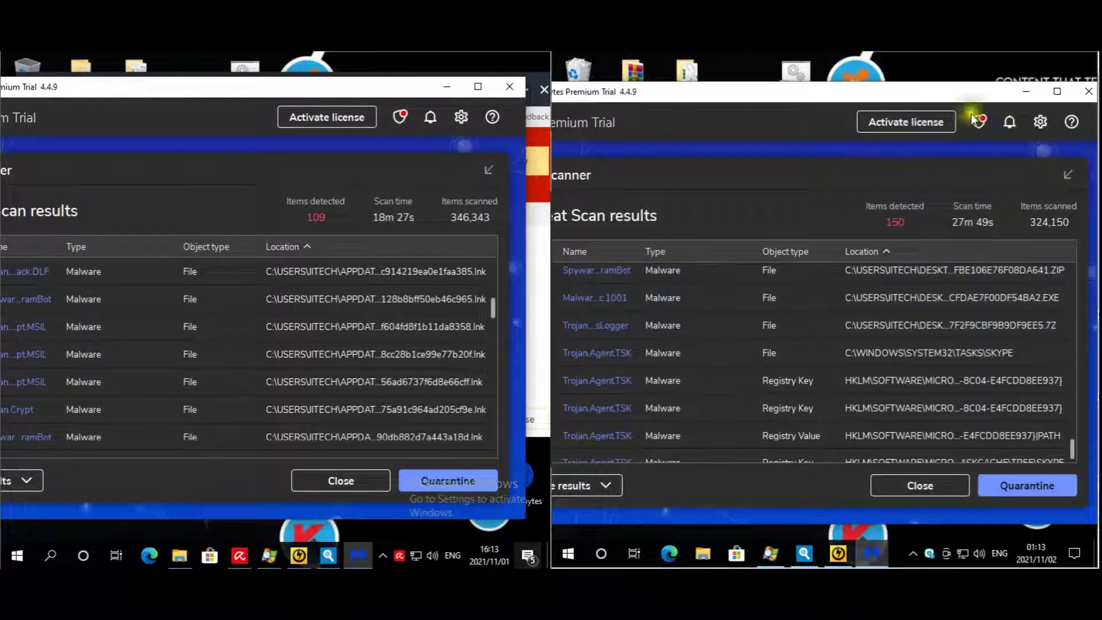
{"action": "left_click", "coordinate": [1026, 91]}
{"action": "left_click", "coordinate": [447, 86]}
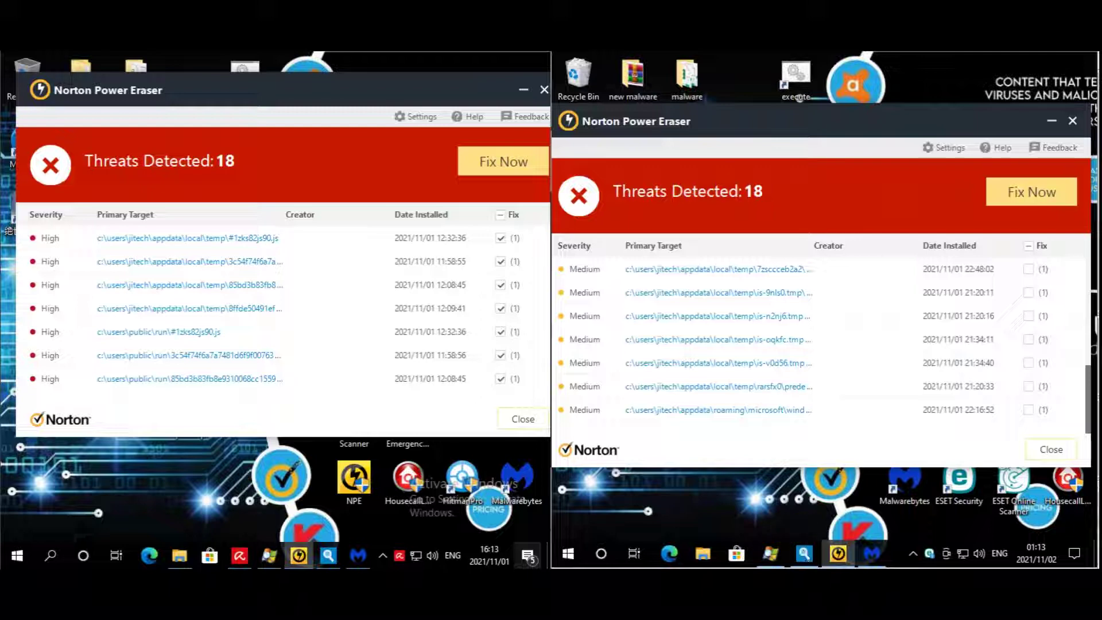
Show Process Explorer on both machines and select the avshadow.exe process on the Avira machine to inspect the VirusTotal ratings.
{"action": "left_click", "coordinate": [770, 554]}
{"action": "left_click_drag", "start_coordinate": [1038, 300], "coordinate": [958, 364]}
{"action": "left_click", "coordinate": [268, 555]}
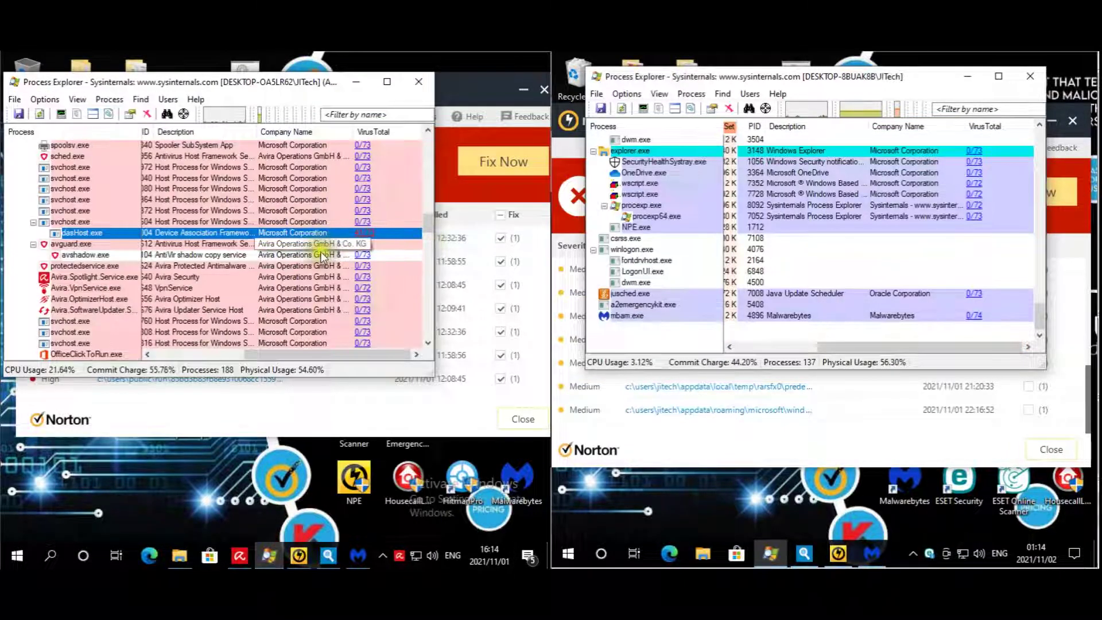
{"action": "left_click", "coordinate": [321, 255]}
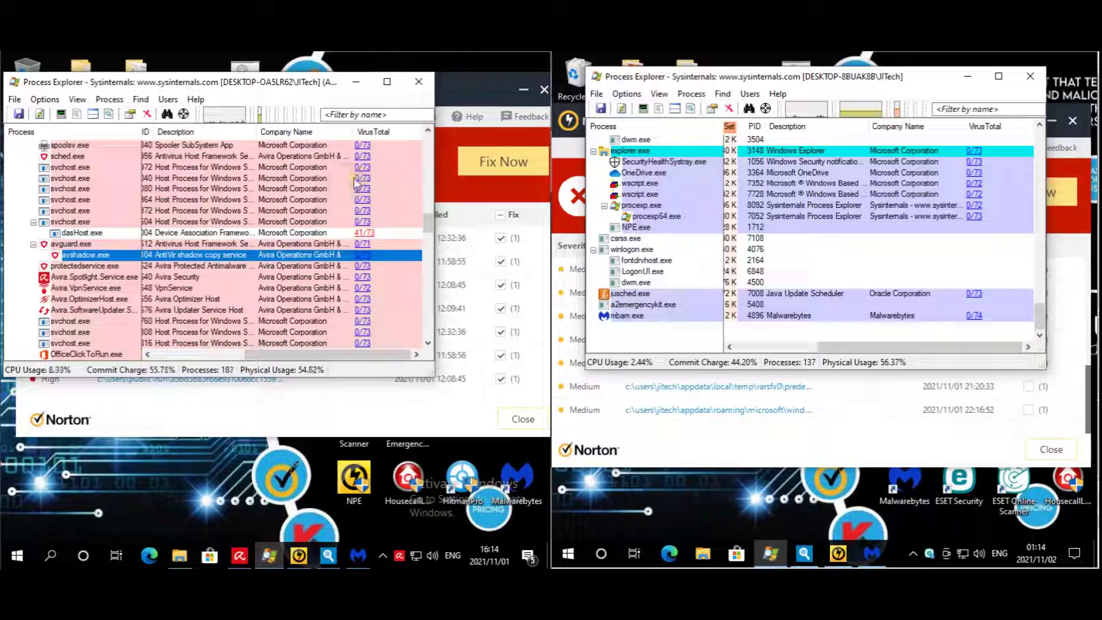